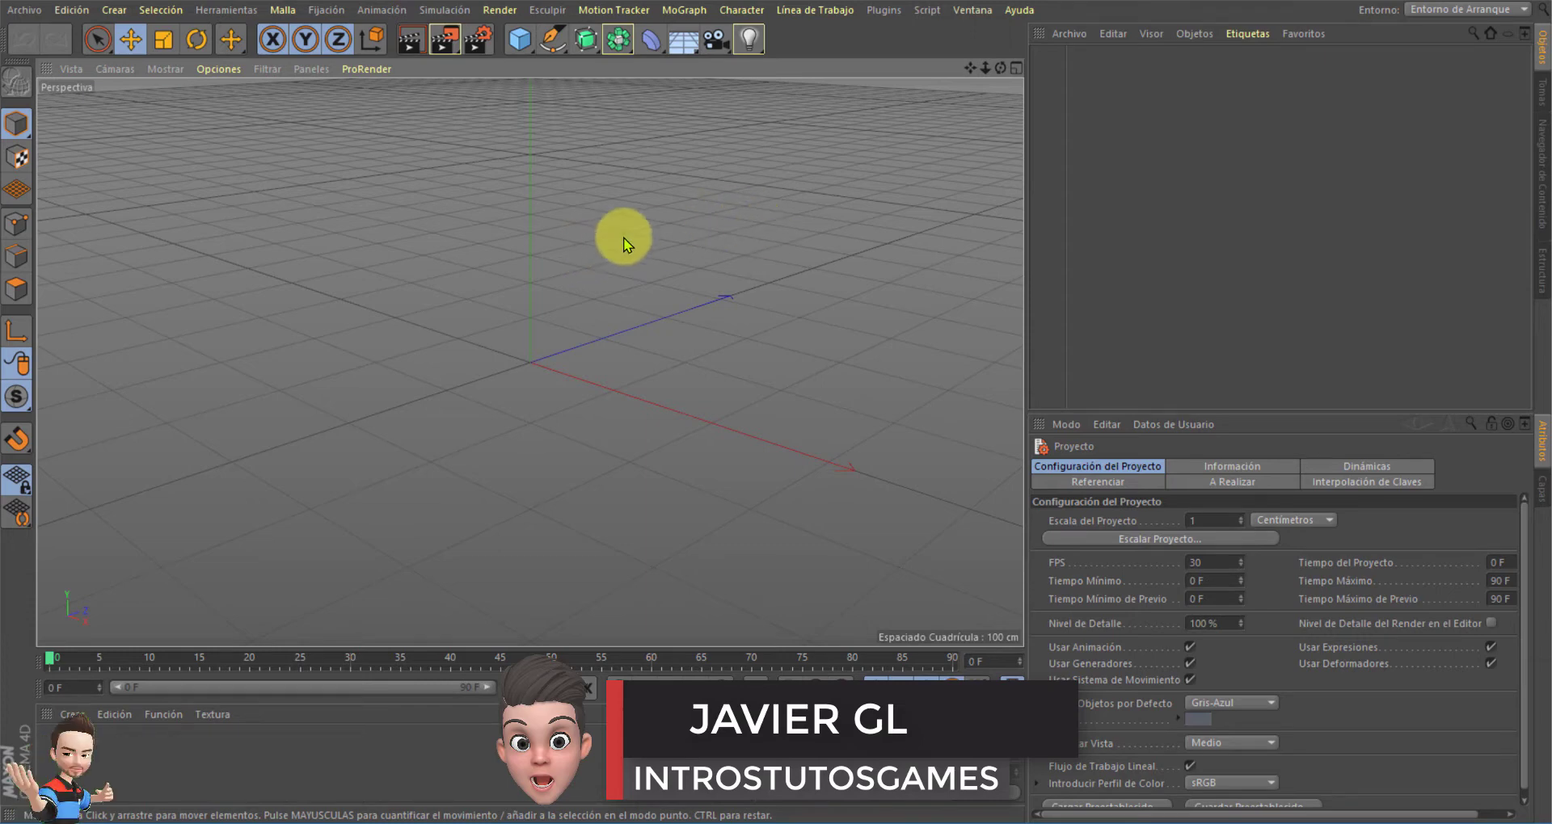
Step: Add a Plane and set both its width and height to 600 cm
left_click(531, 54)
left_click(378, 85)
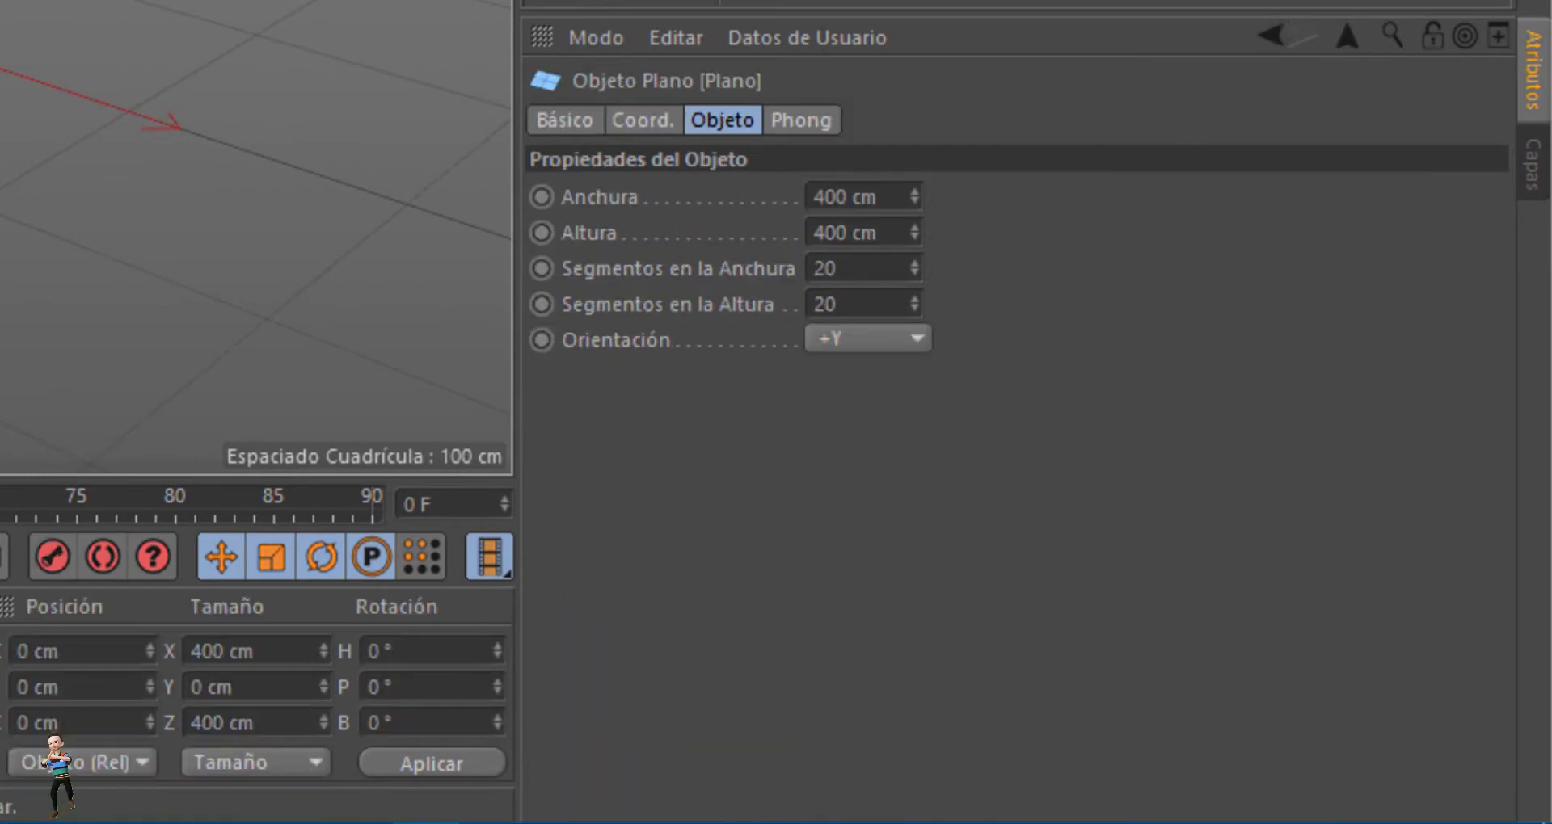
left_click(900, 196)
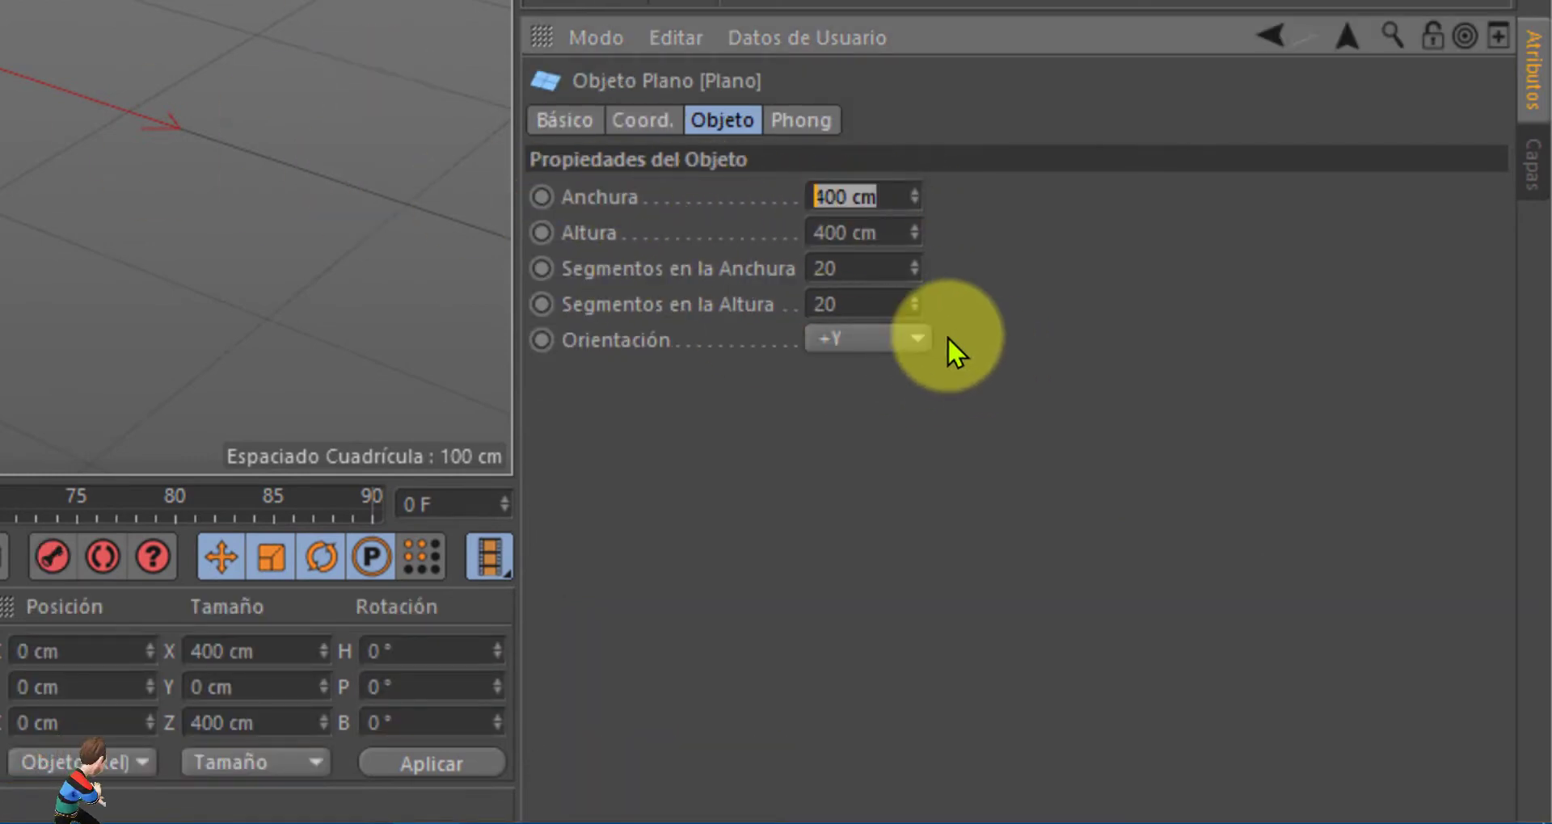
type("600")
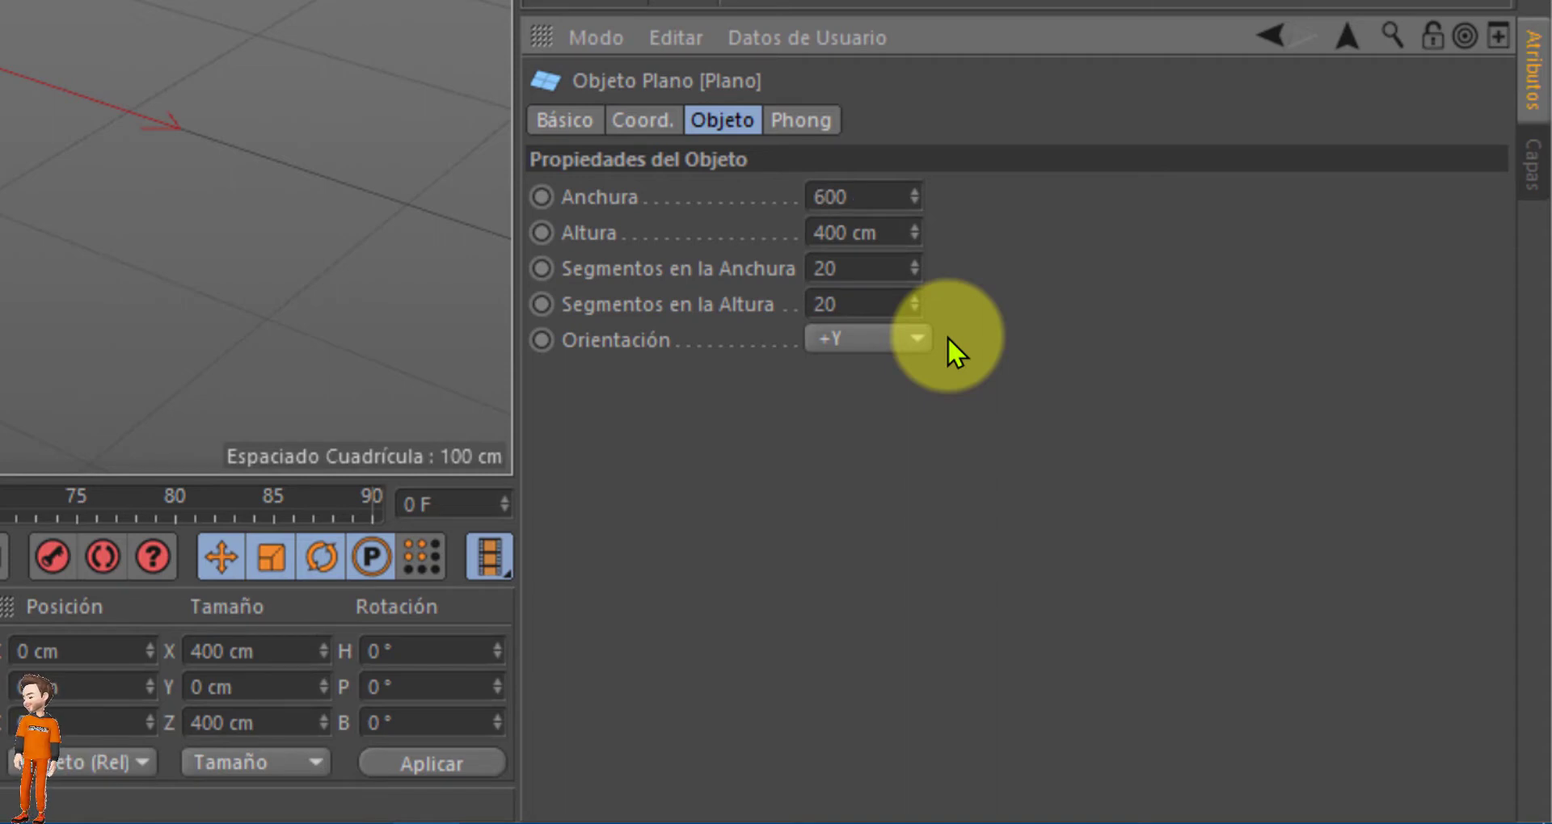
key("Return")
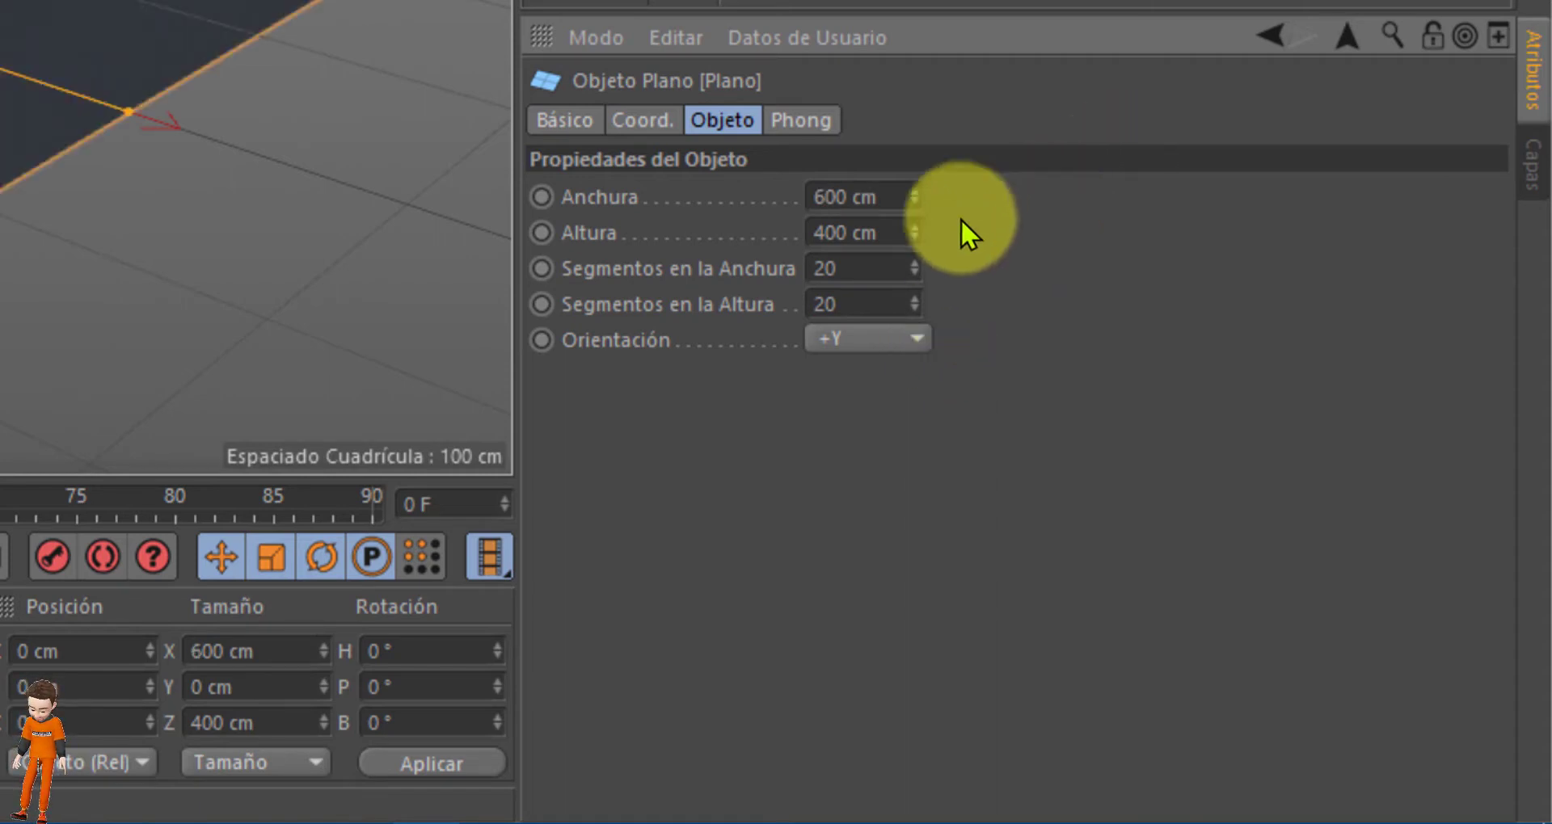
left_click(889, 197)
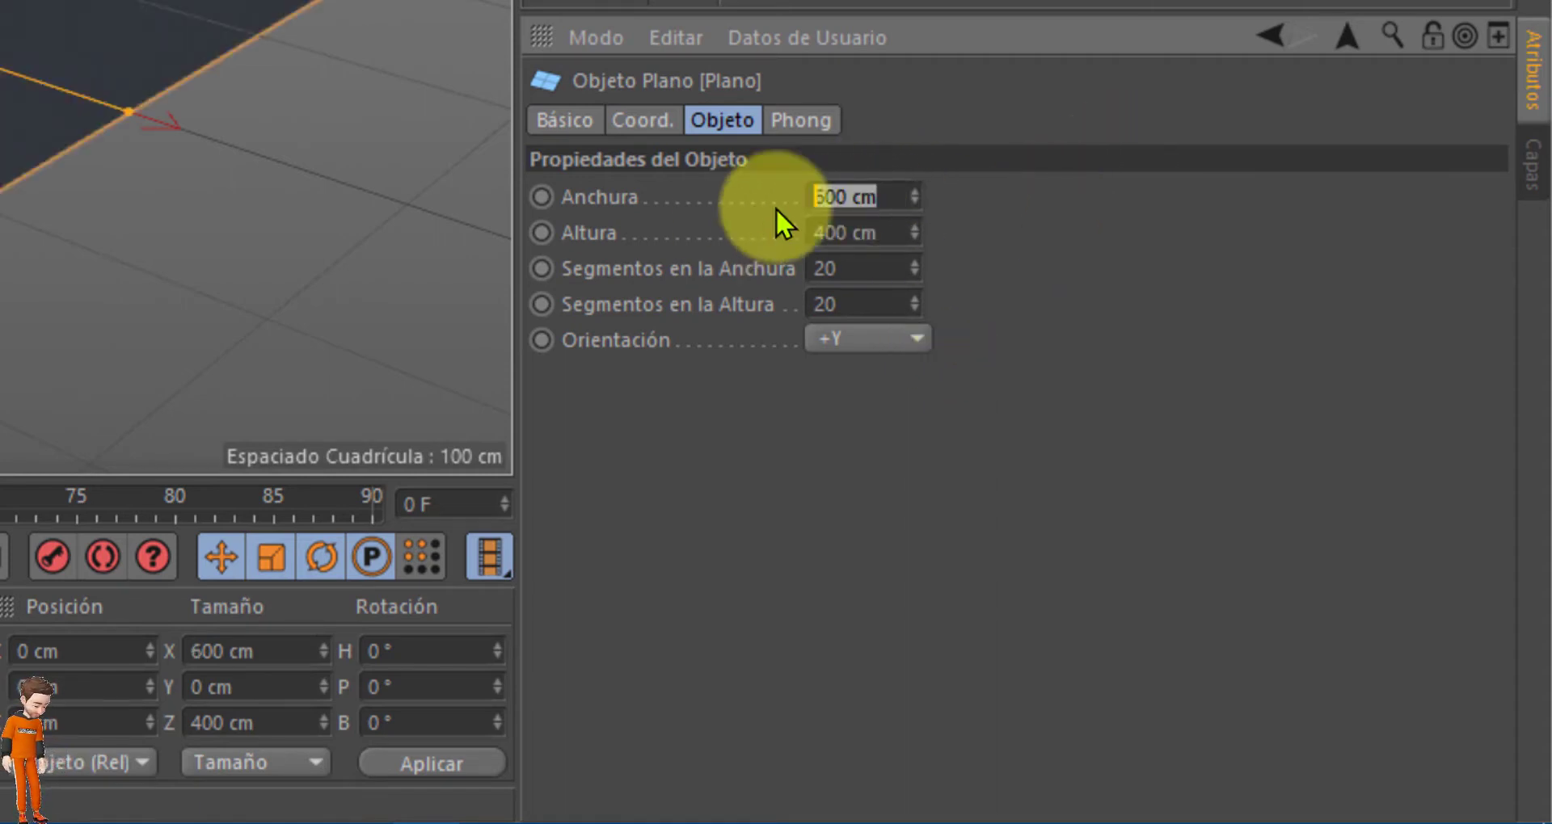
right_click(837, 202)
left_click(905, 264)
left_click(881, 232)
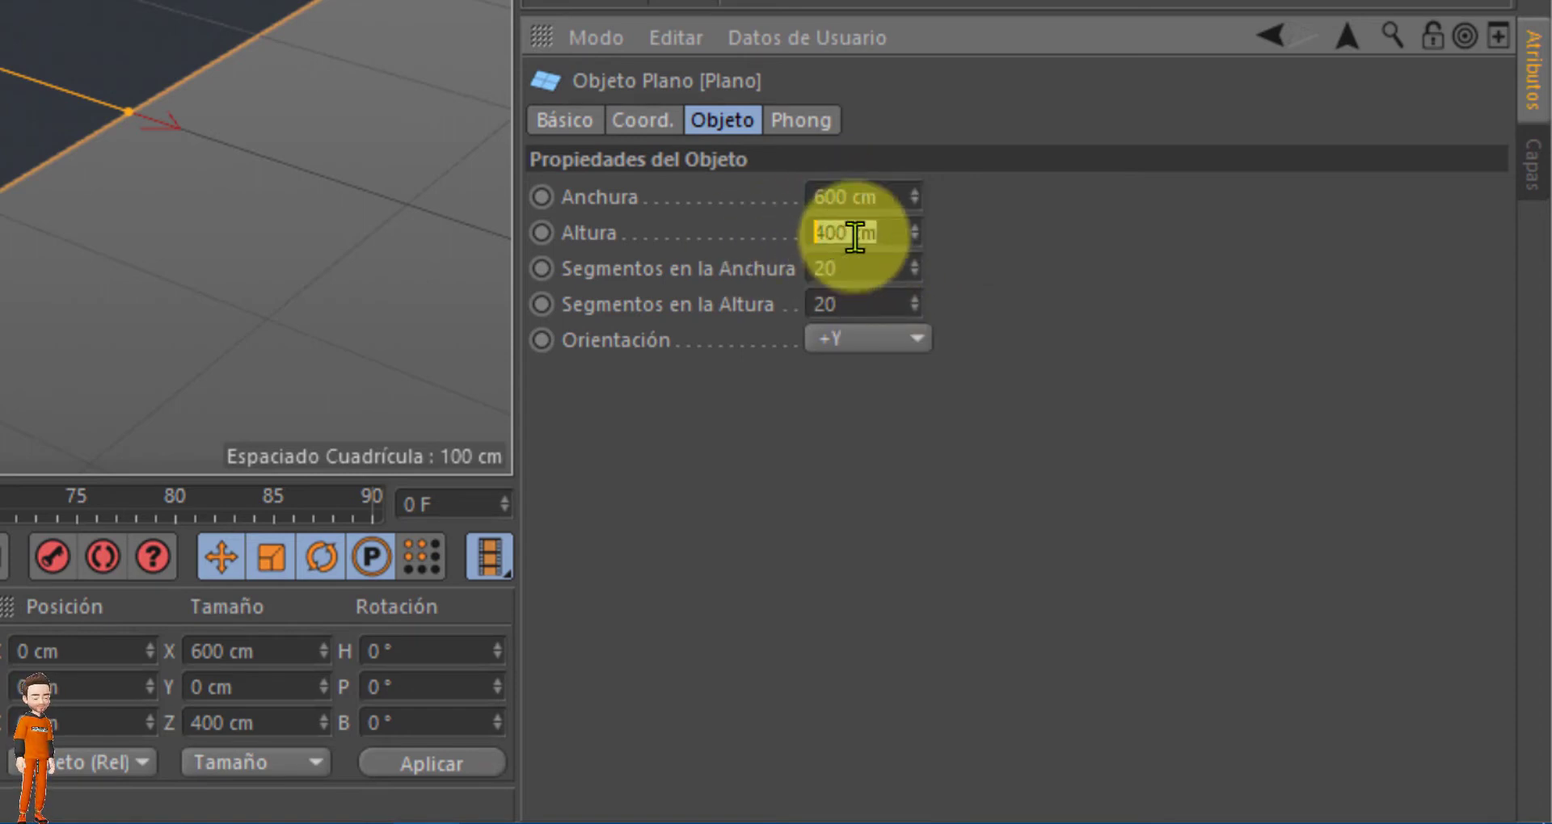
right_click(855, 236)
left_click(885, 330)
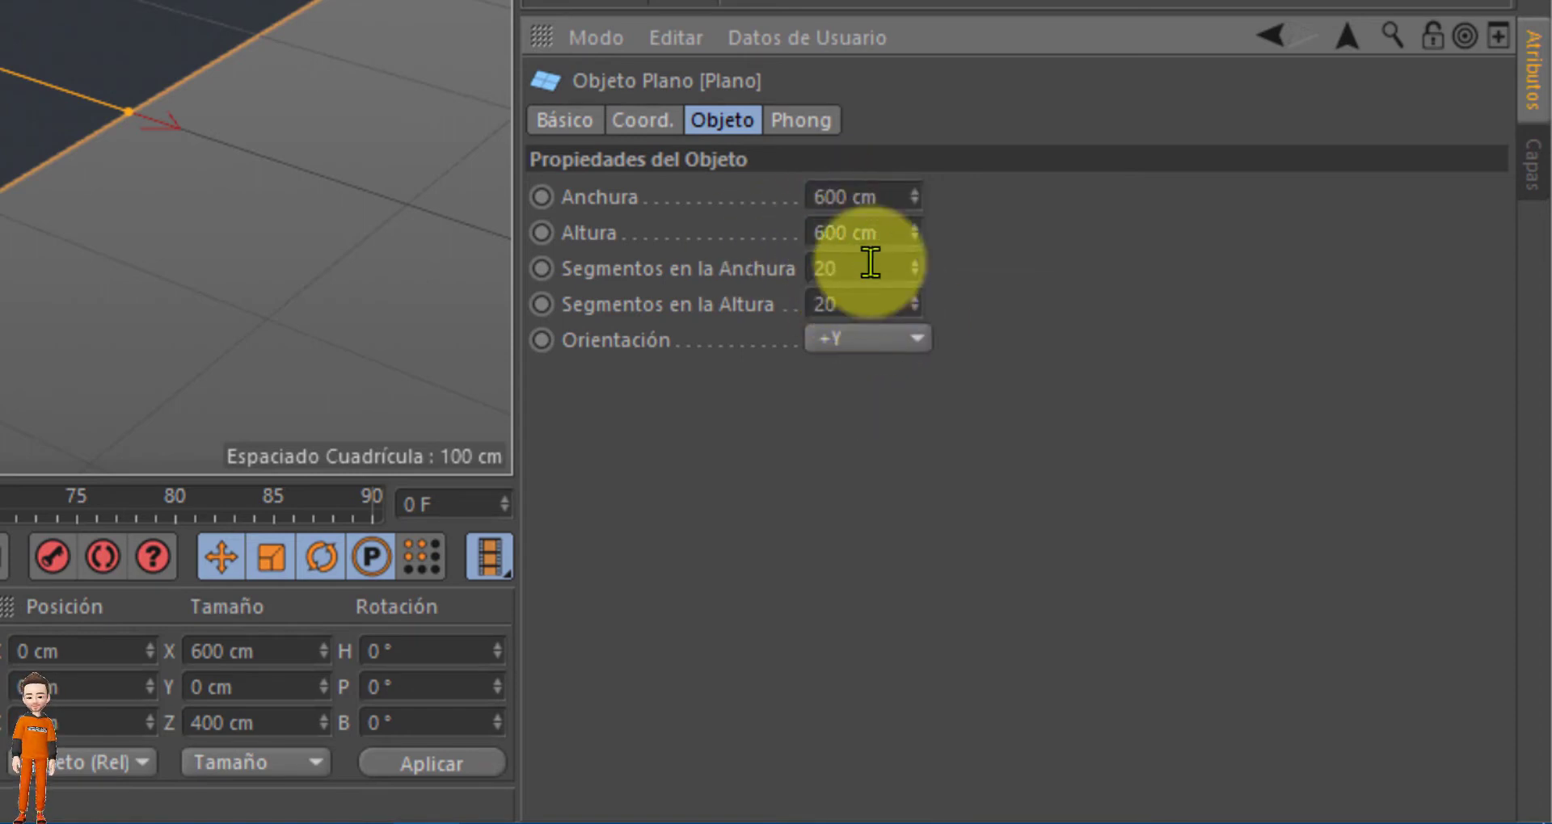
left_click(705, 260)
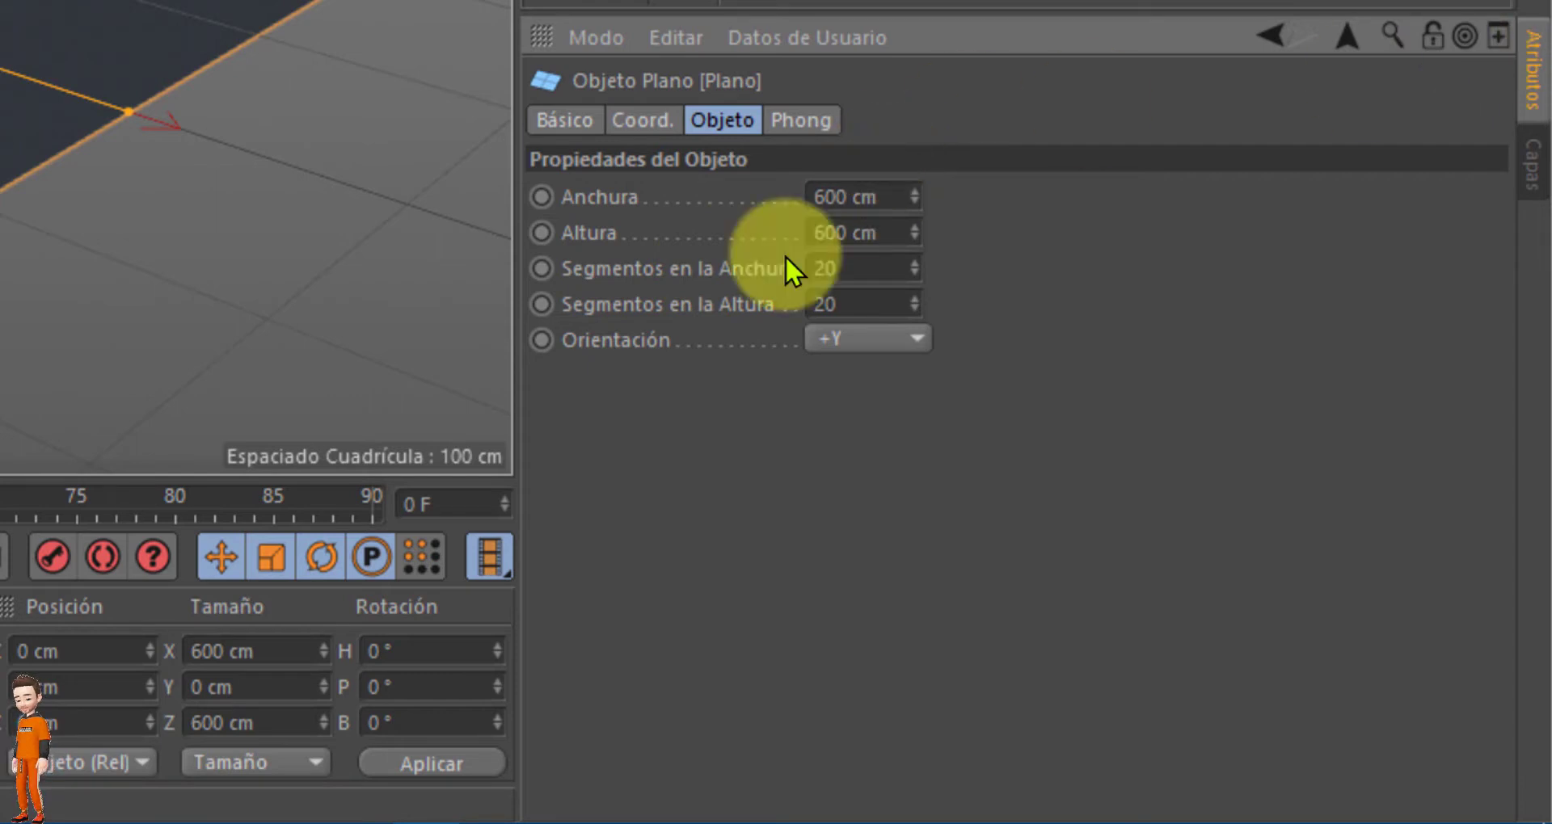
Step: Give the plane 150 width and height segments and display it in Gouraud Shading (Lines)
double_click(855, 274)
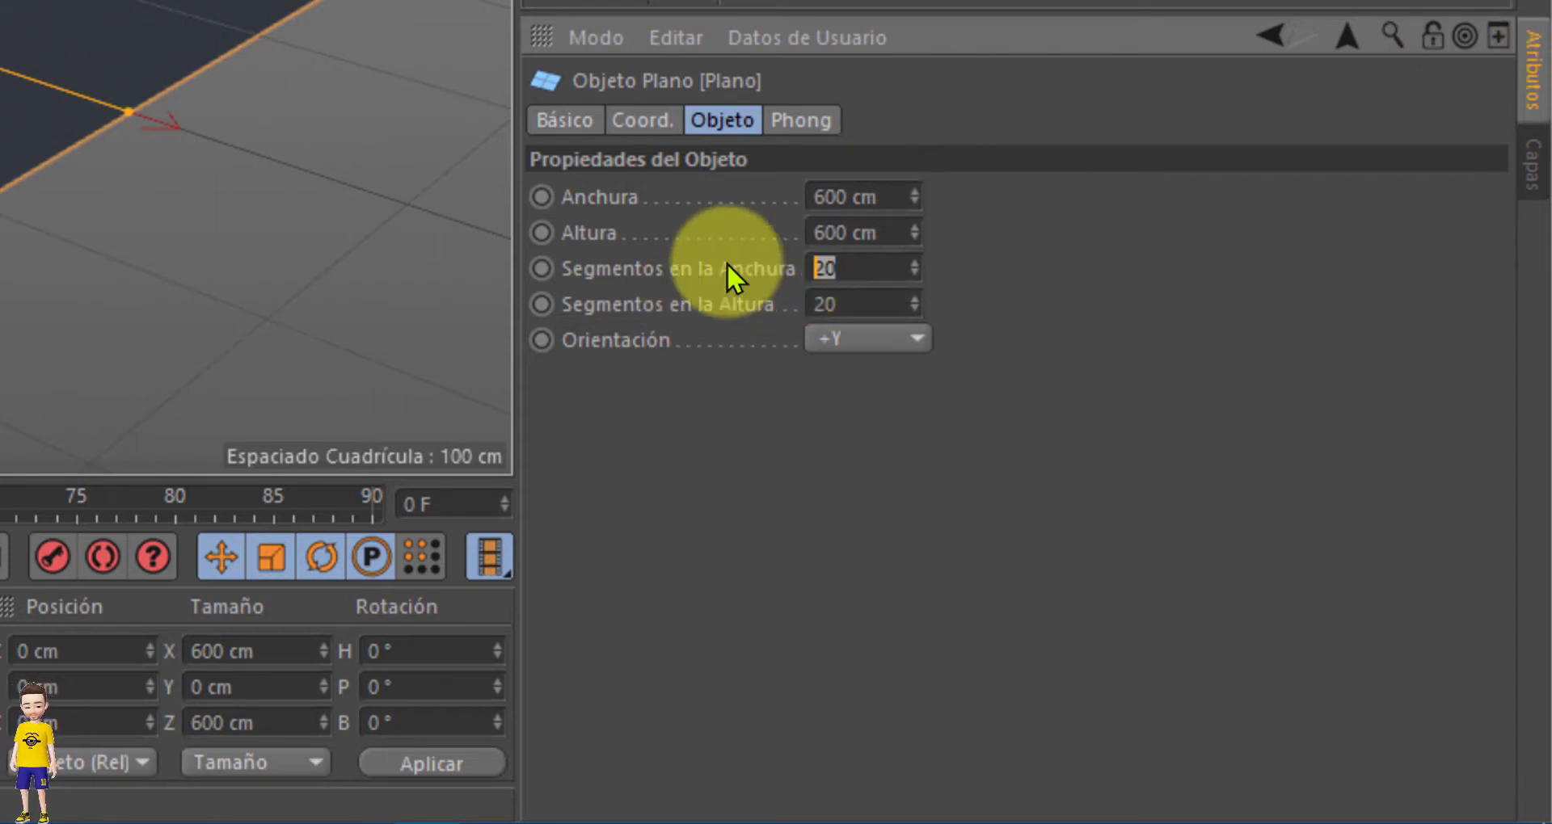
type("15")
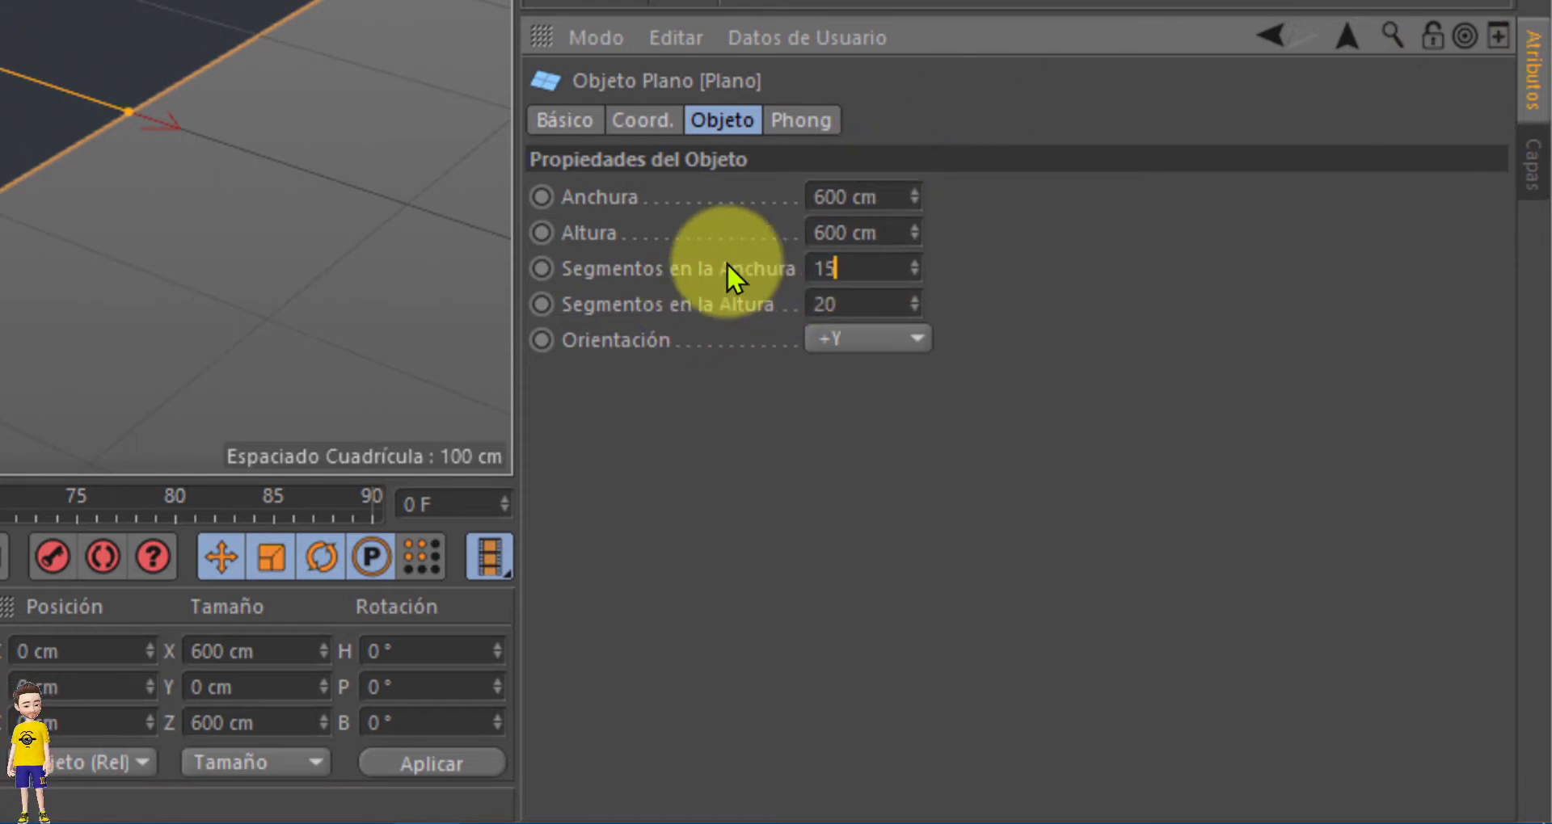
type("0")
double_click(825, 305)
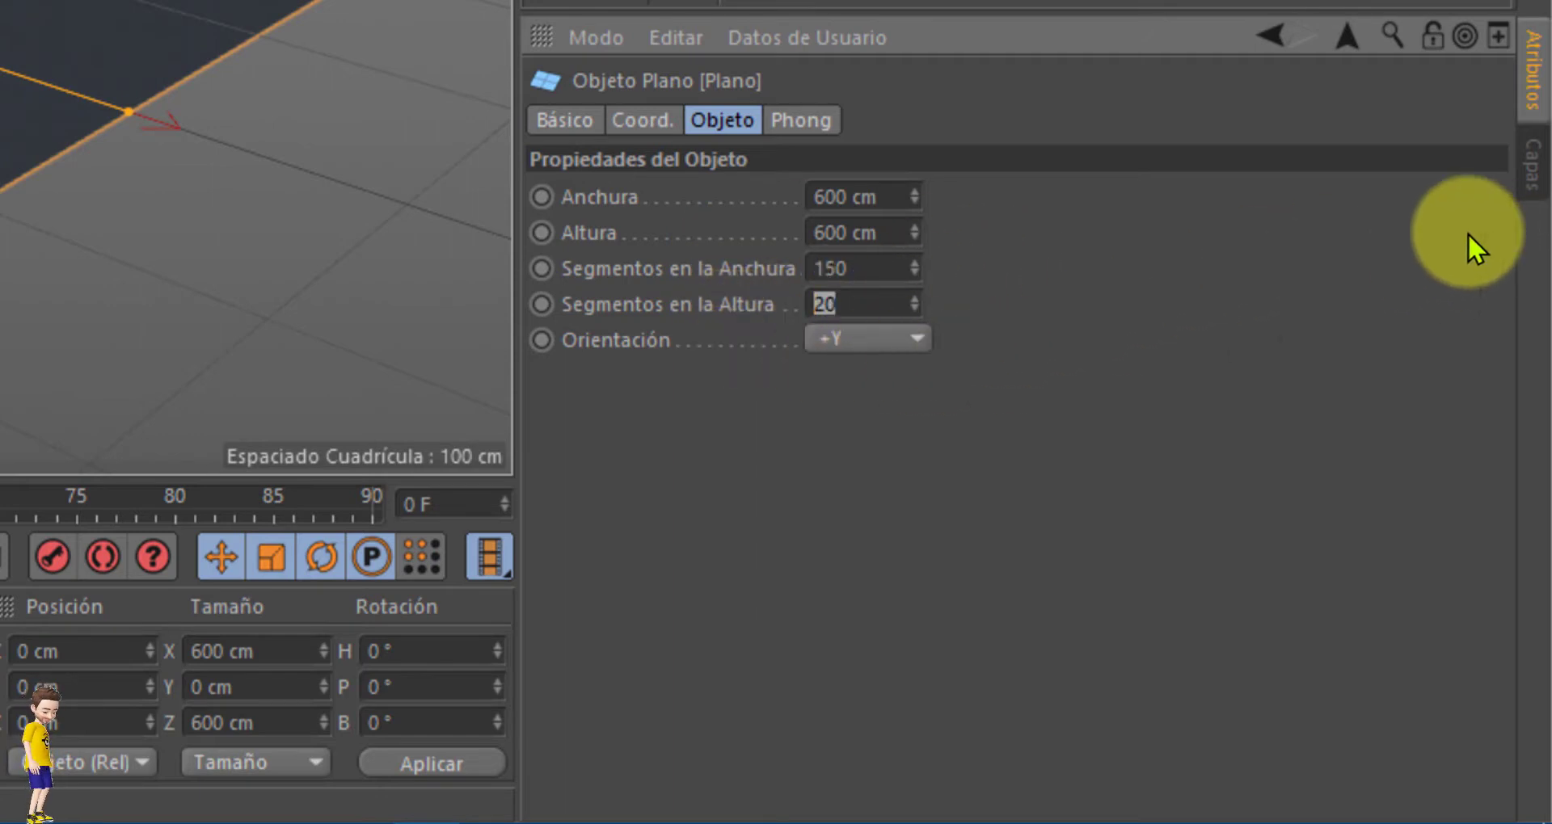
type("150")
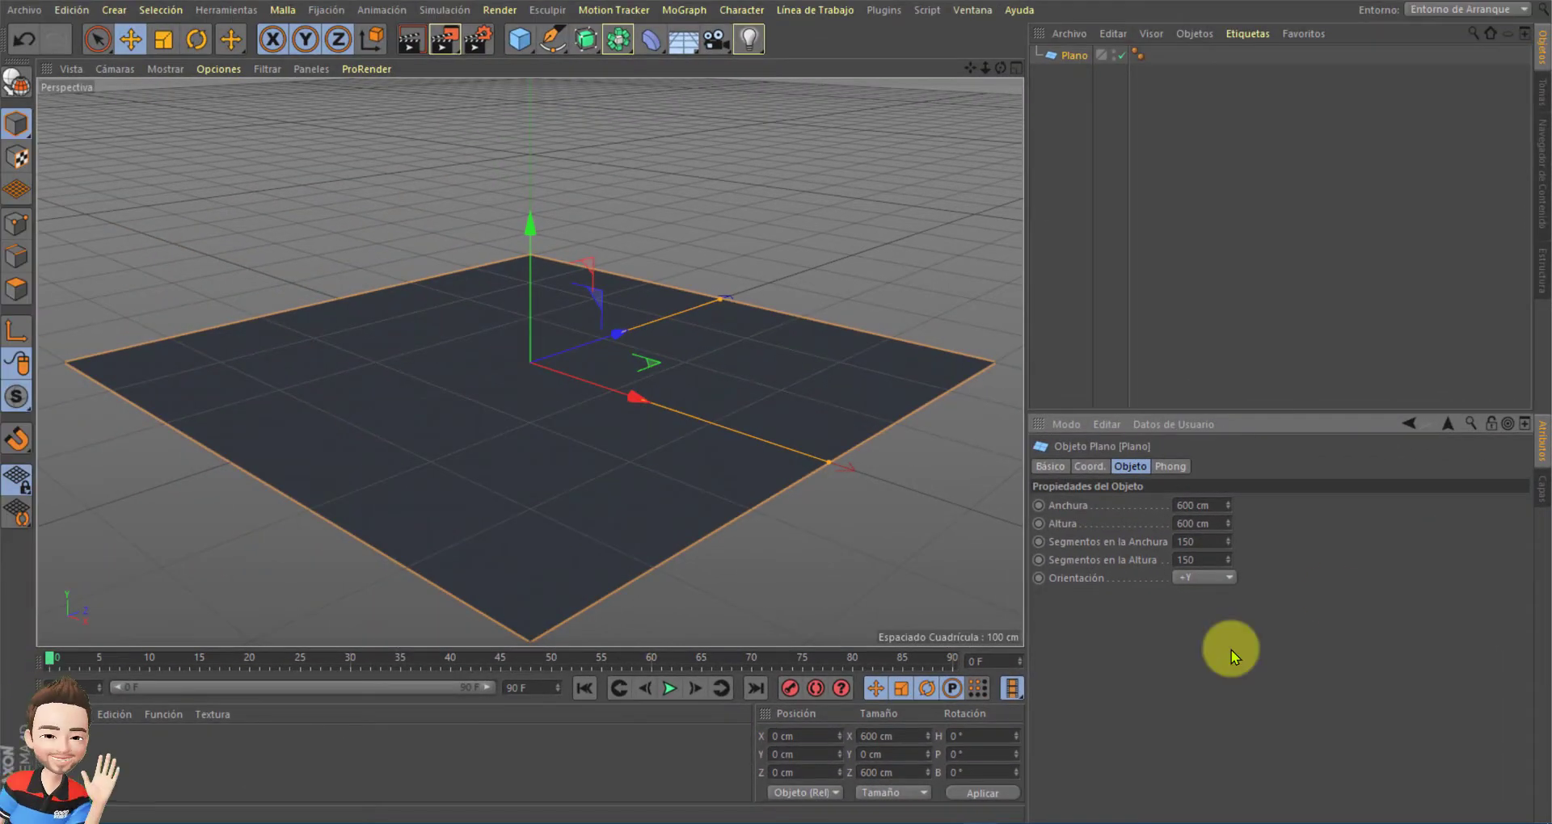
left_click(166, 71)
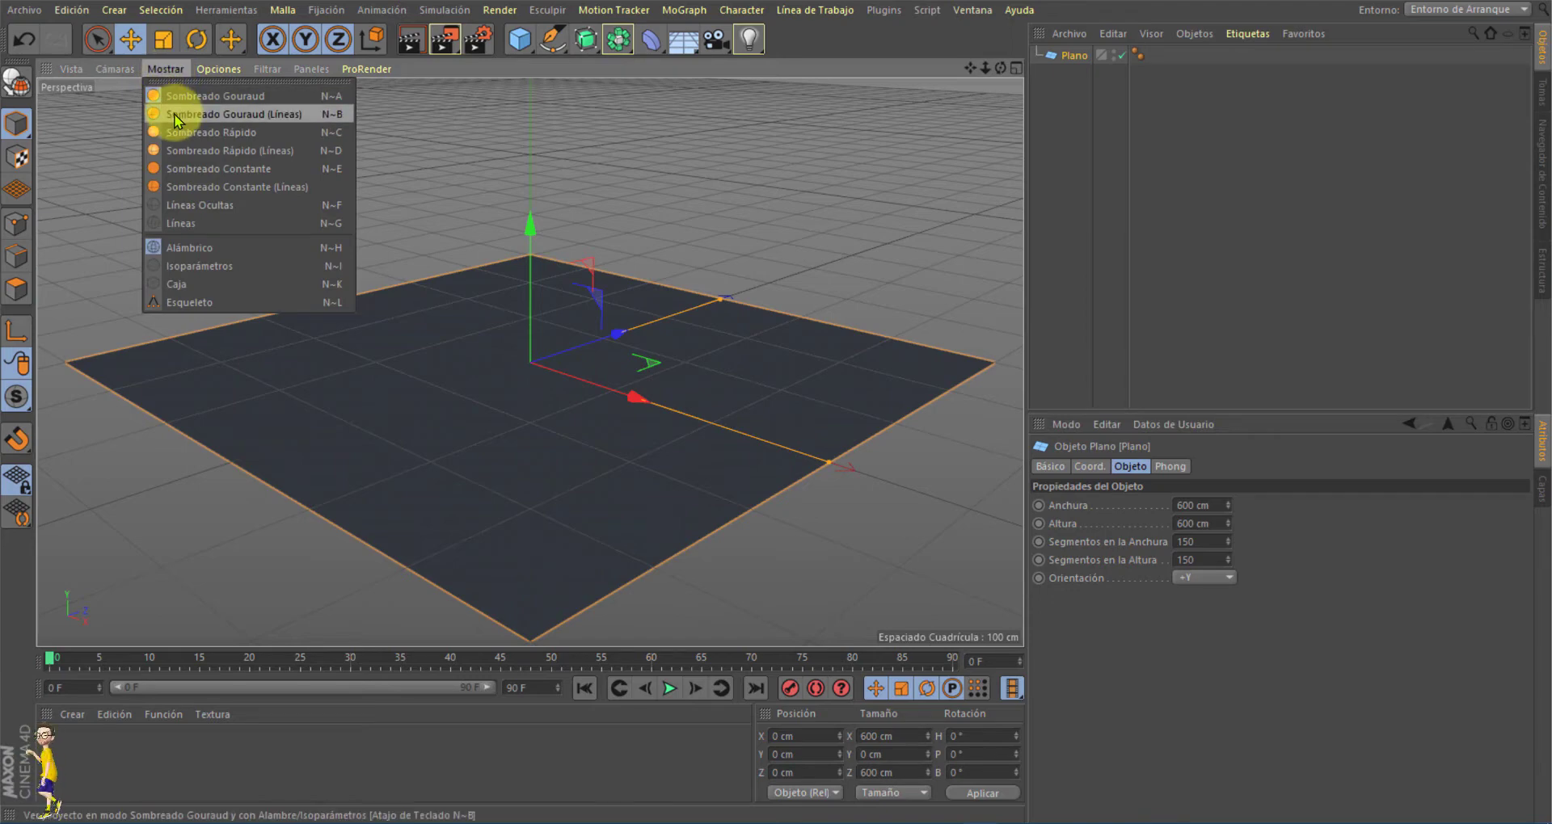
left_click(289, 115)
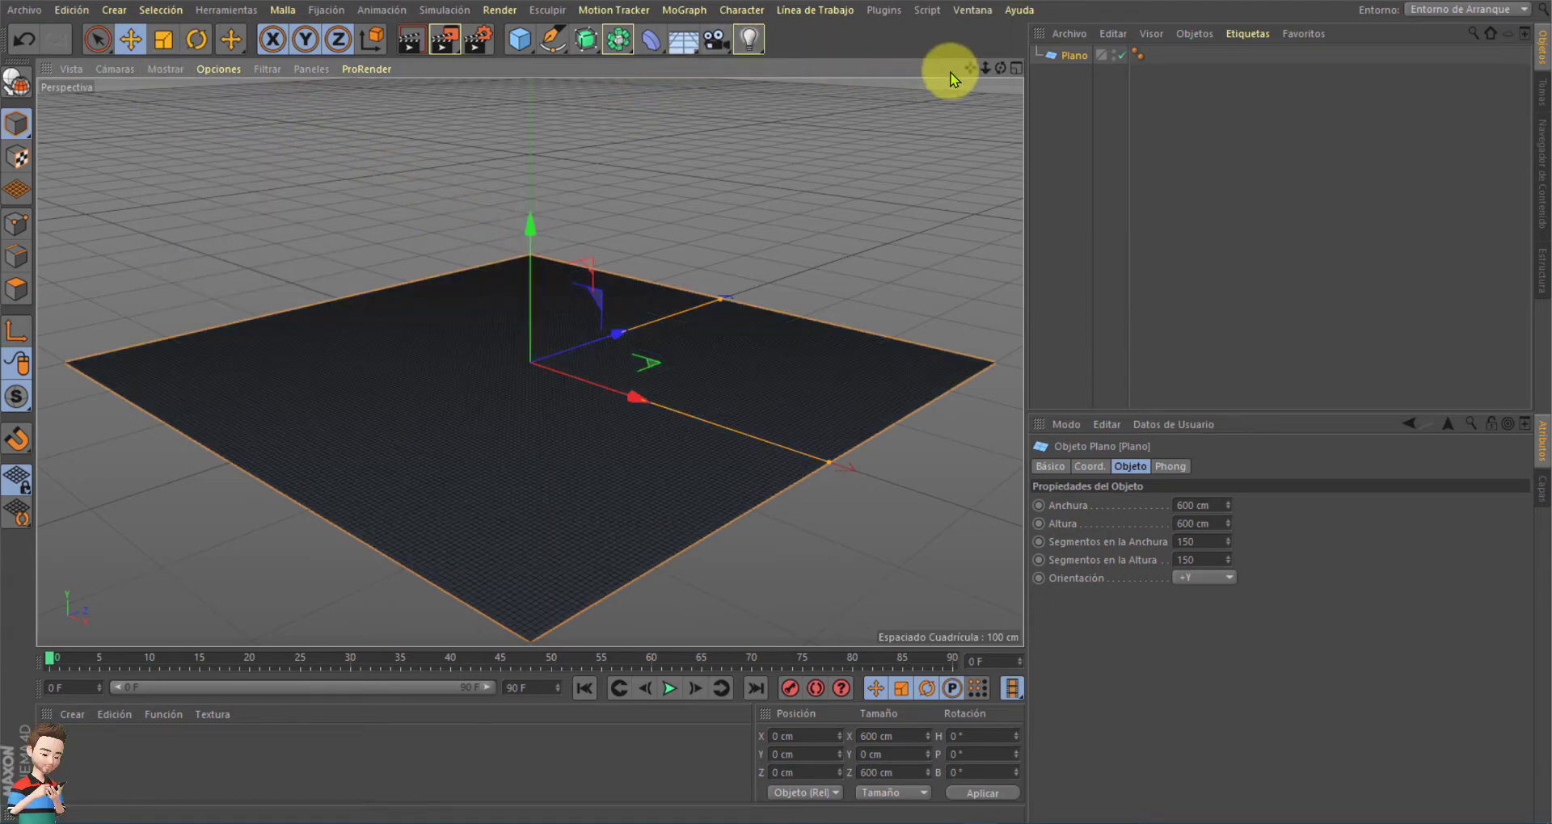
left_click_drag(969, 68, 832, 118)
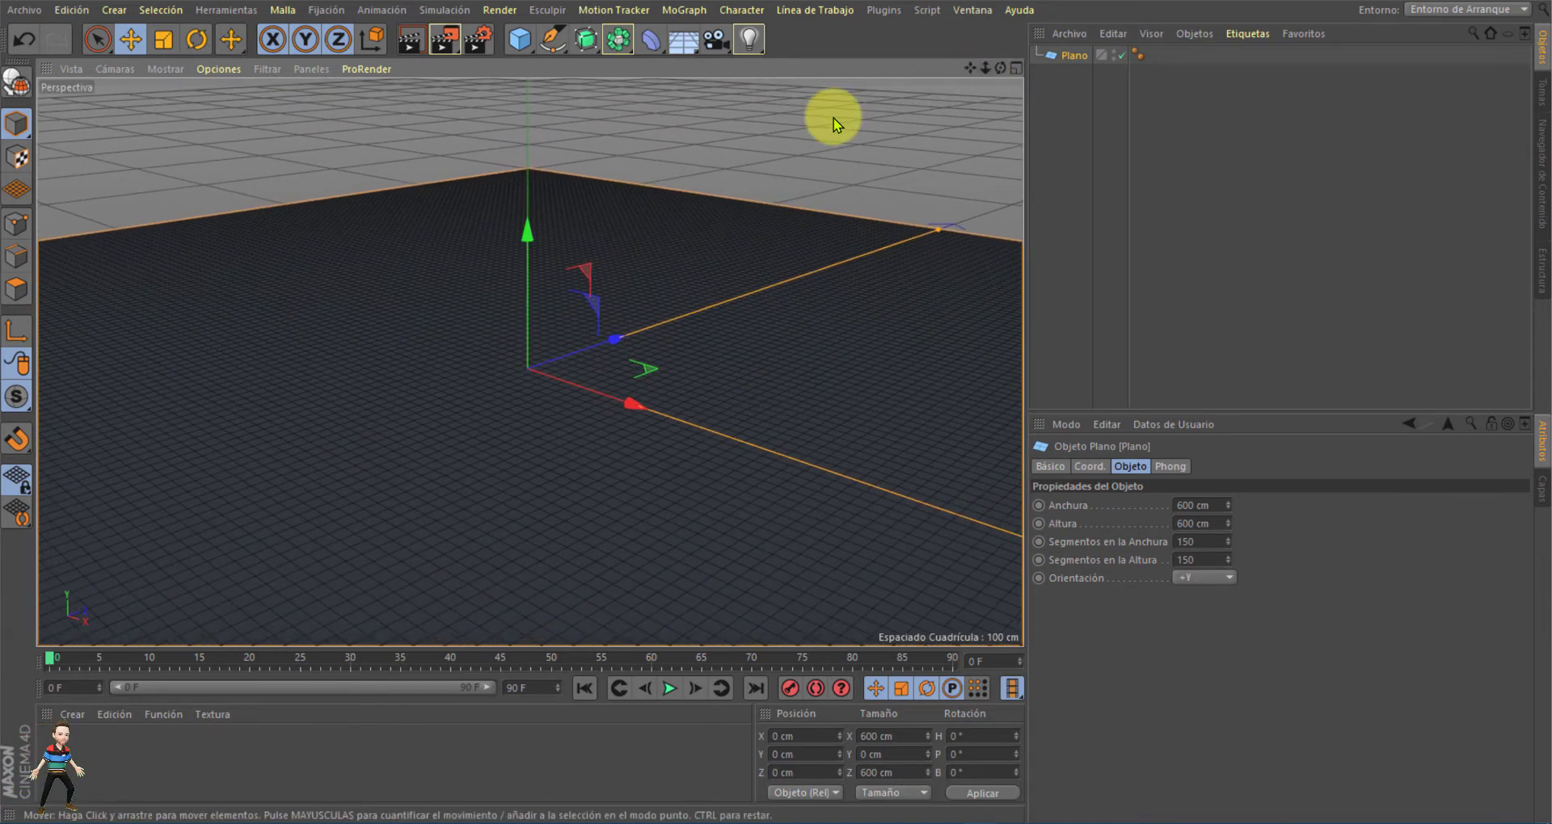
Step: Add a Sphere with a 12 cm radius and lift it about 84 cm above the plane
left_click(532, 51)
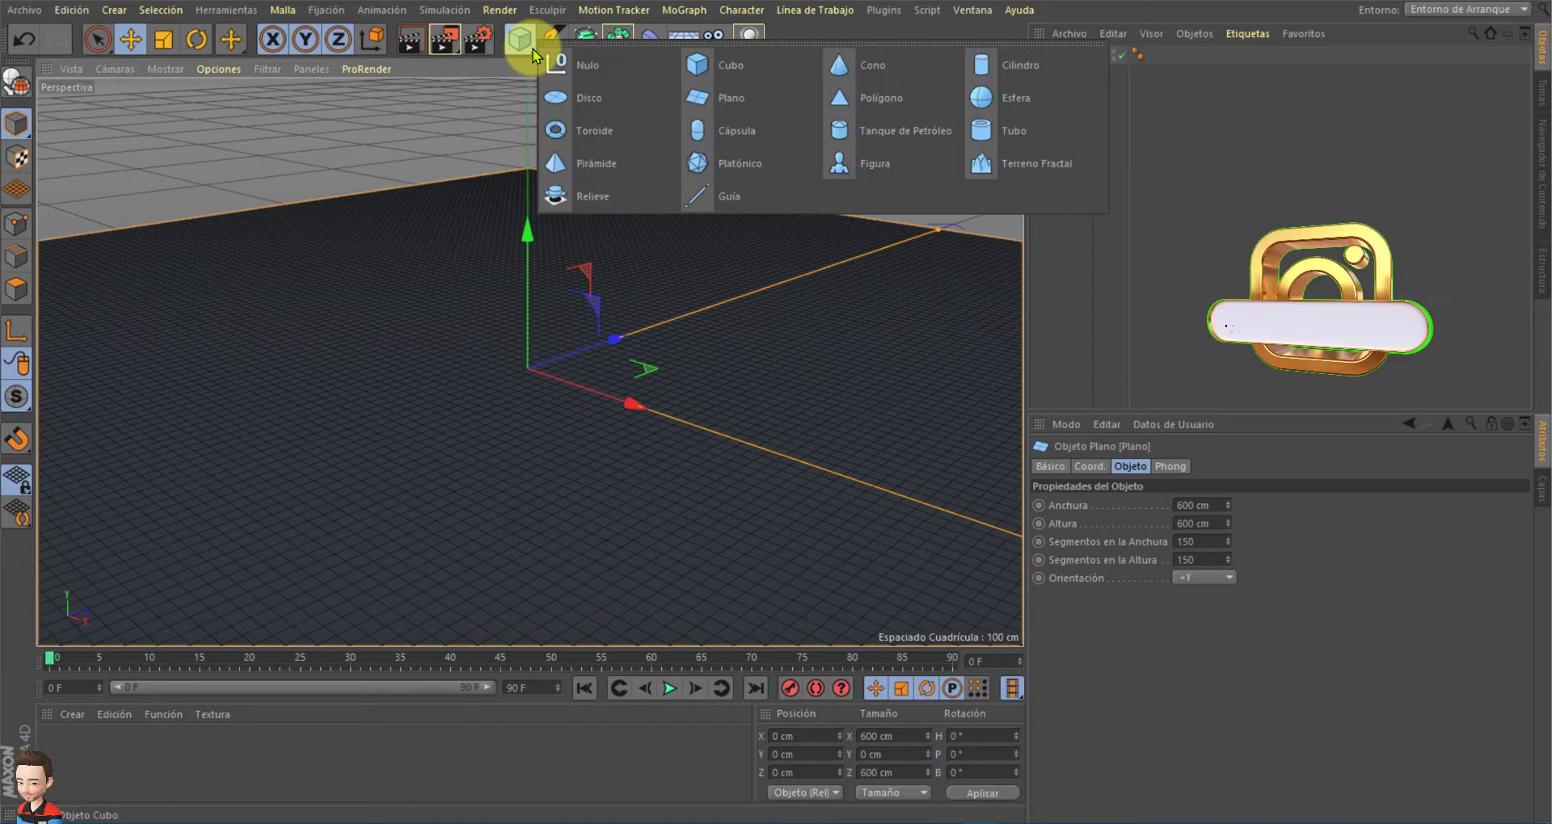
left_click(1017, 98)
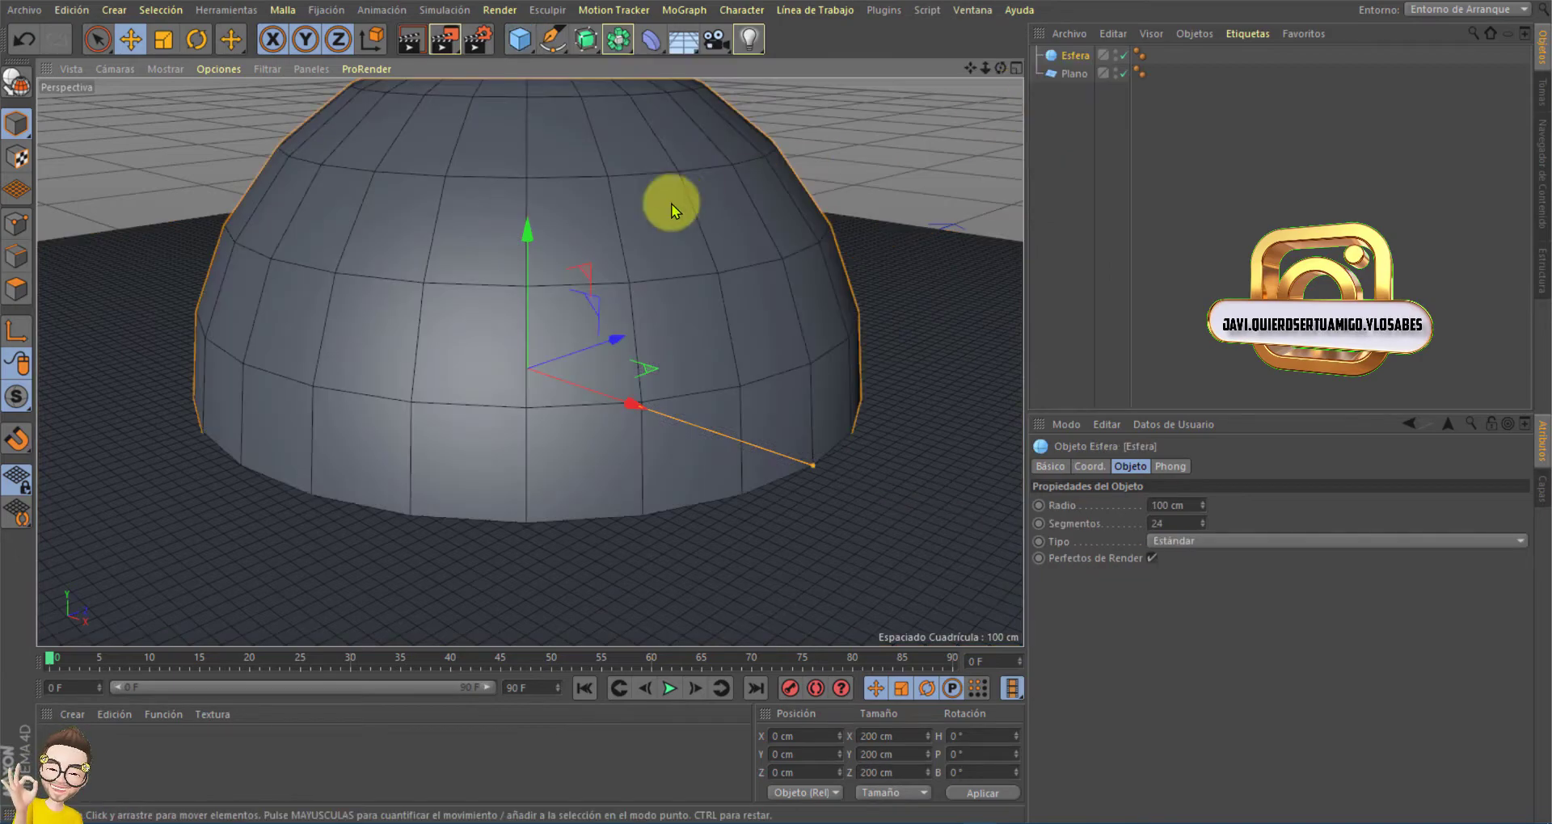
scroll(771, 400, "down", 3)
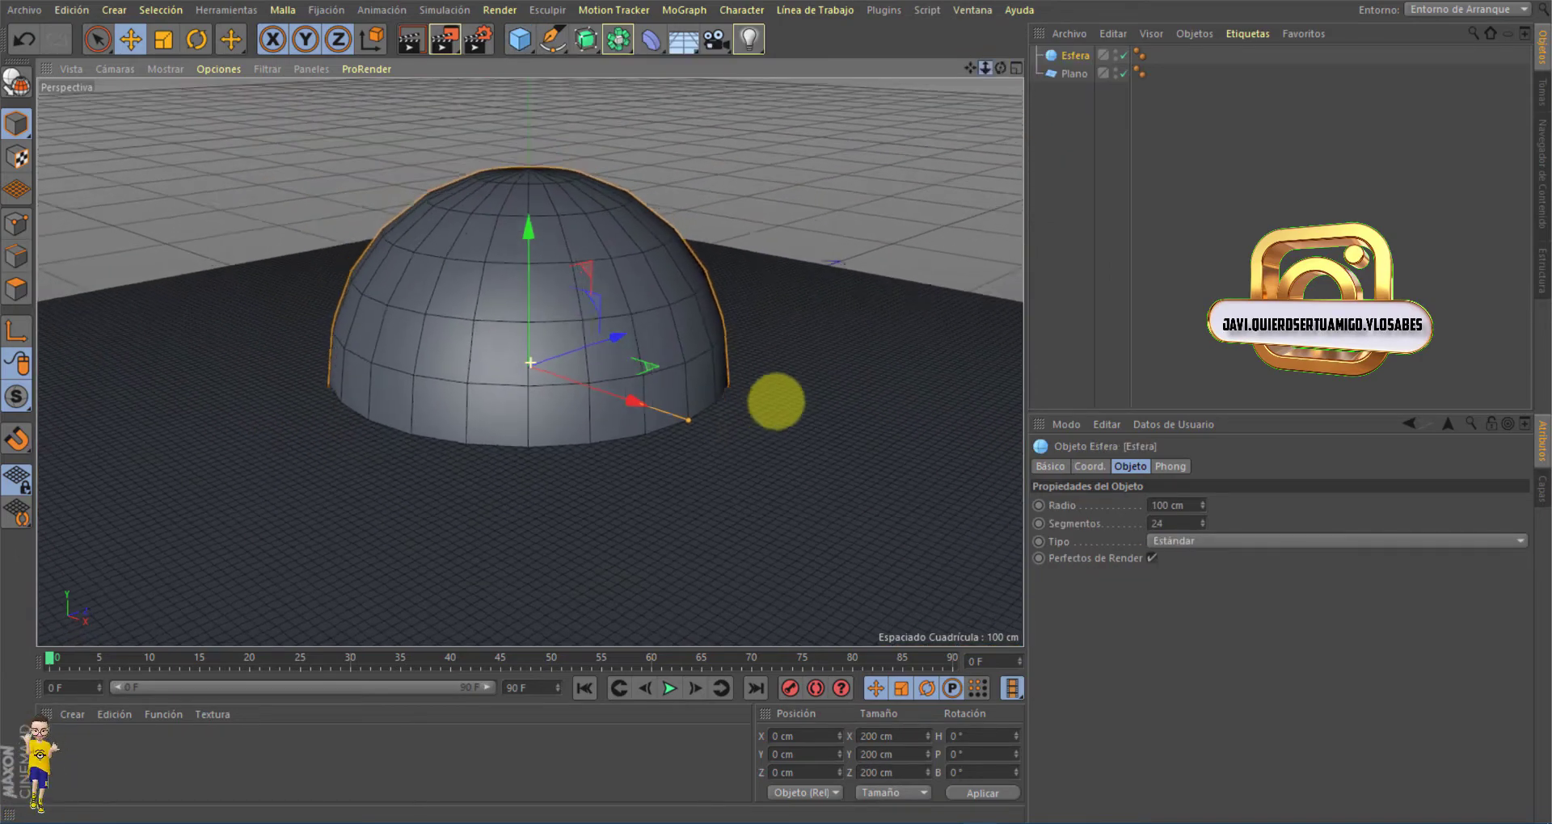
scroll(776, 402, "down", 2)
scroll(776, 402, "down", 2)
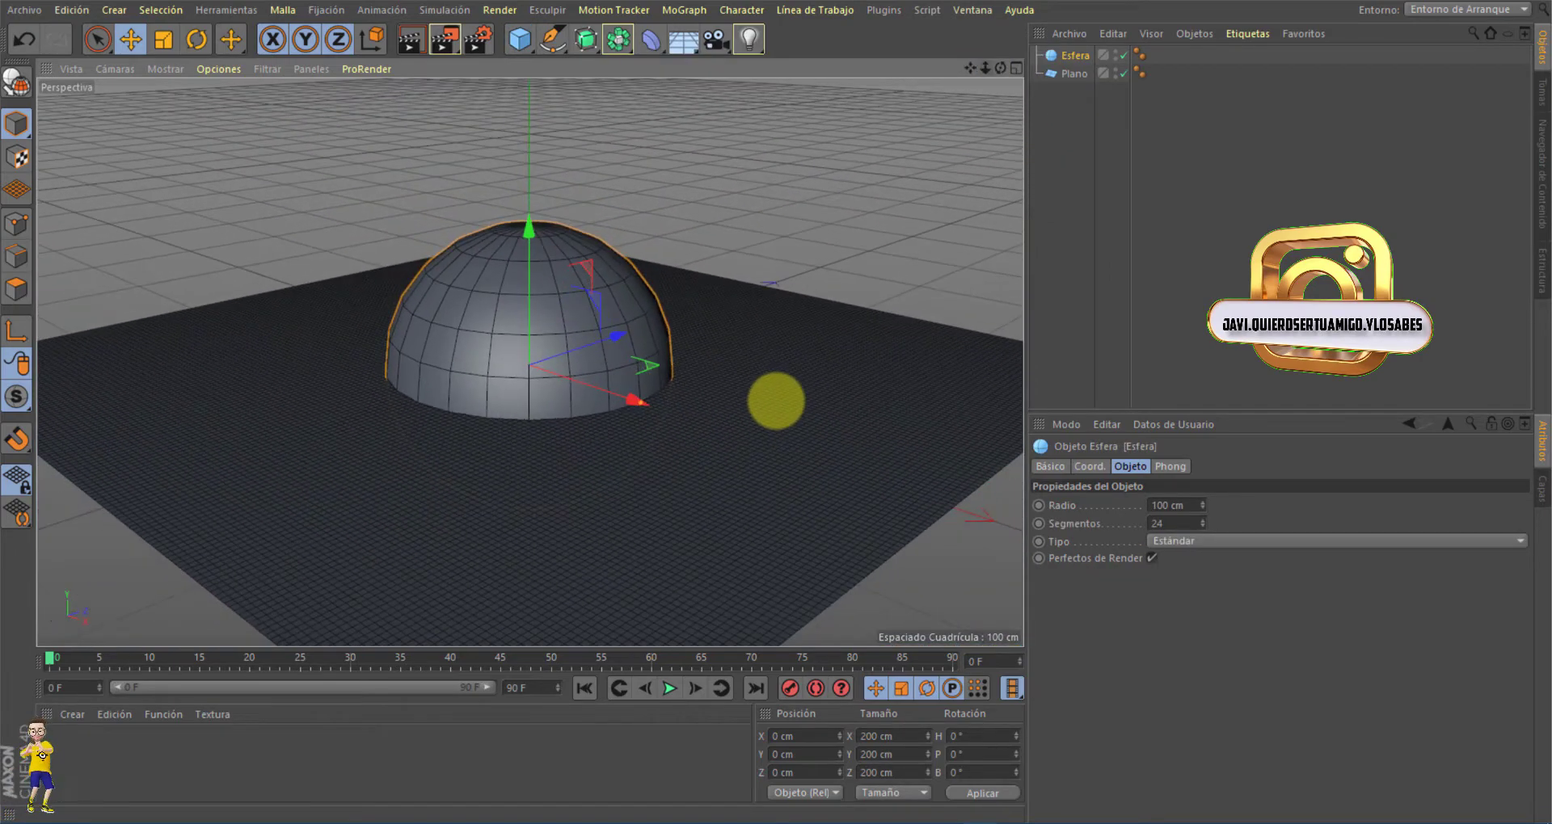
left_click(1192, 505)
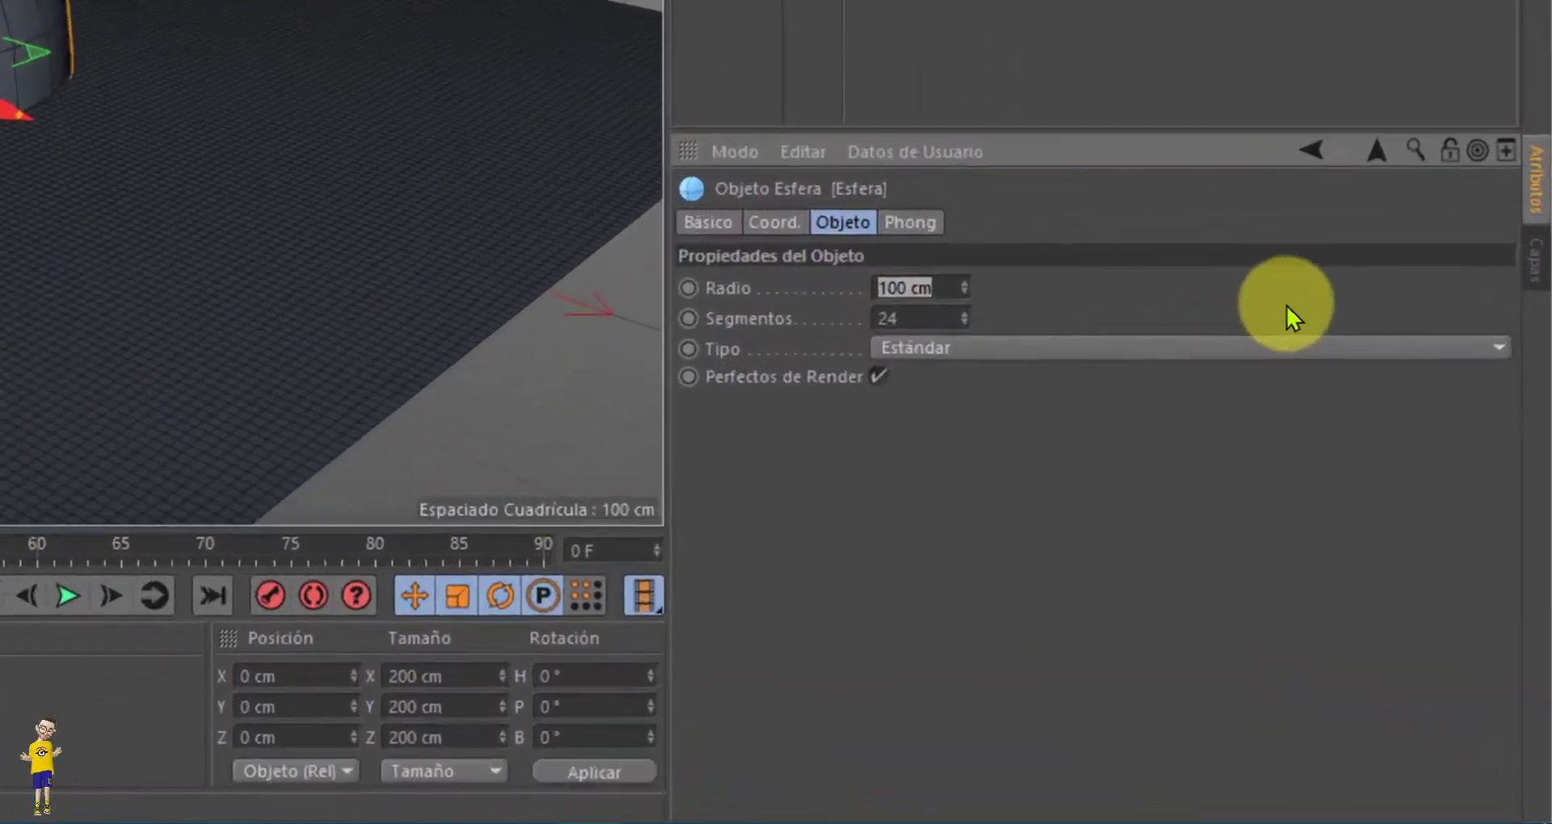
type("12")
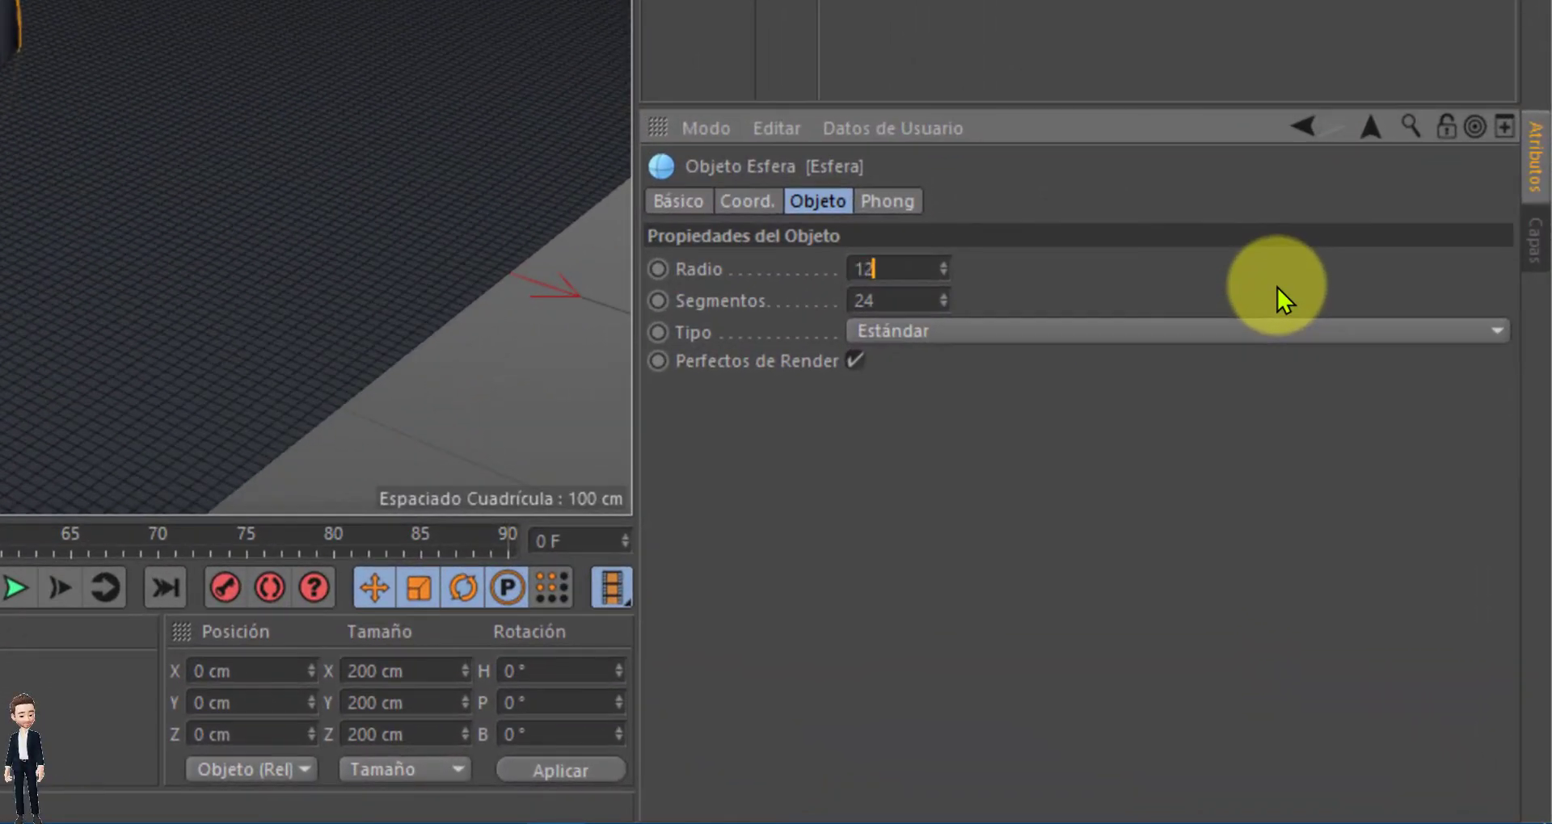
key("Return")
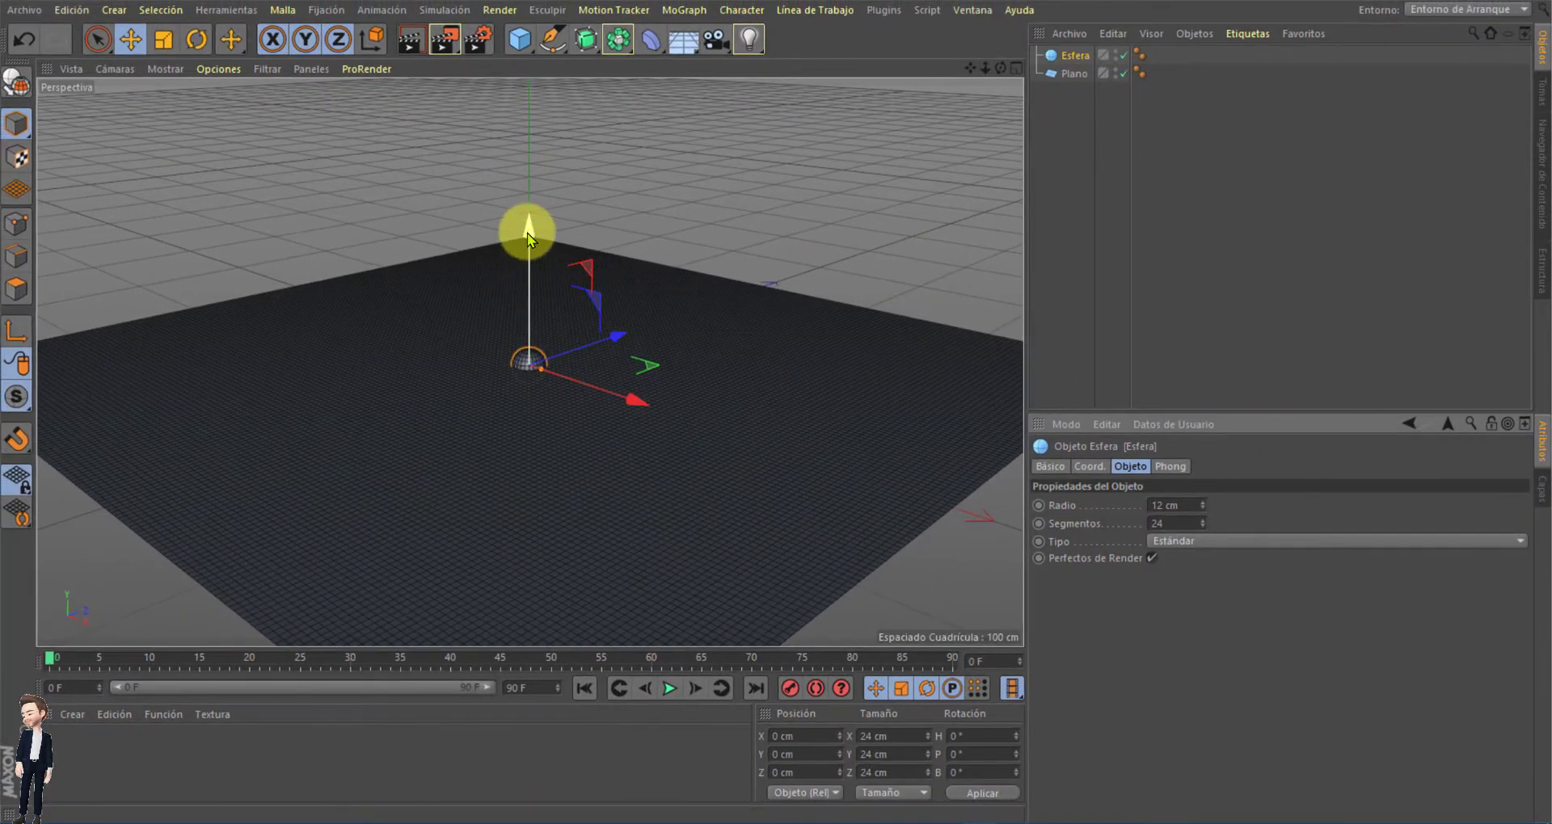
left_click_drag(538, 240, 540, 113)
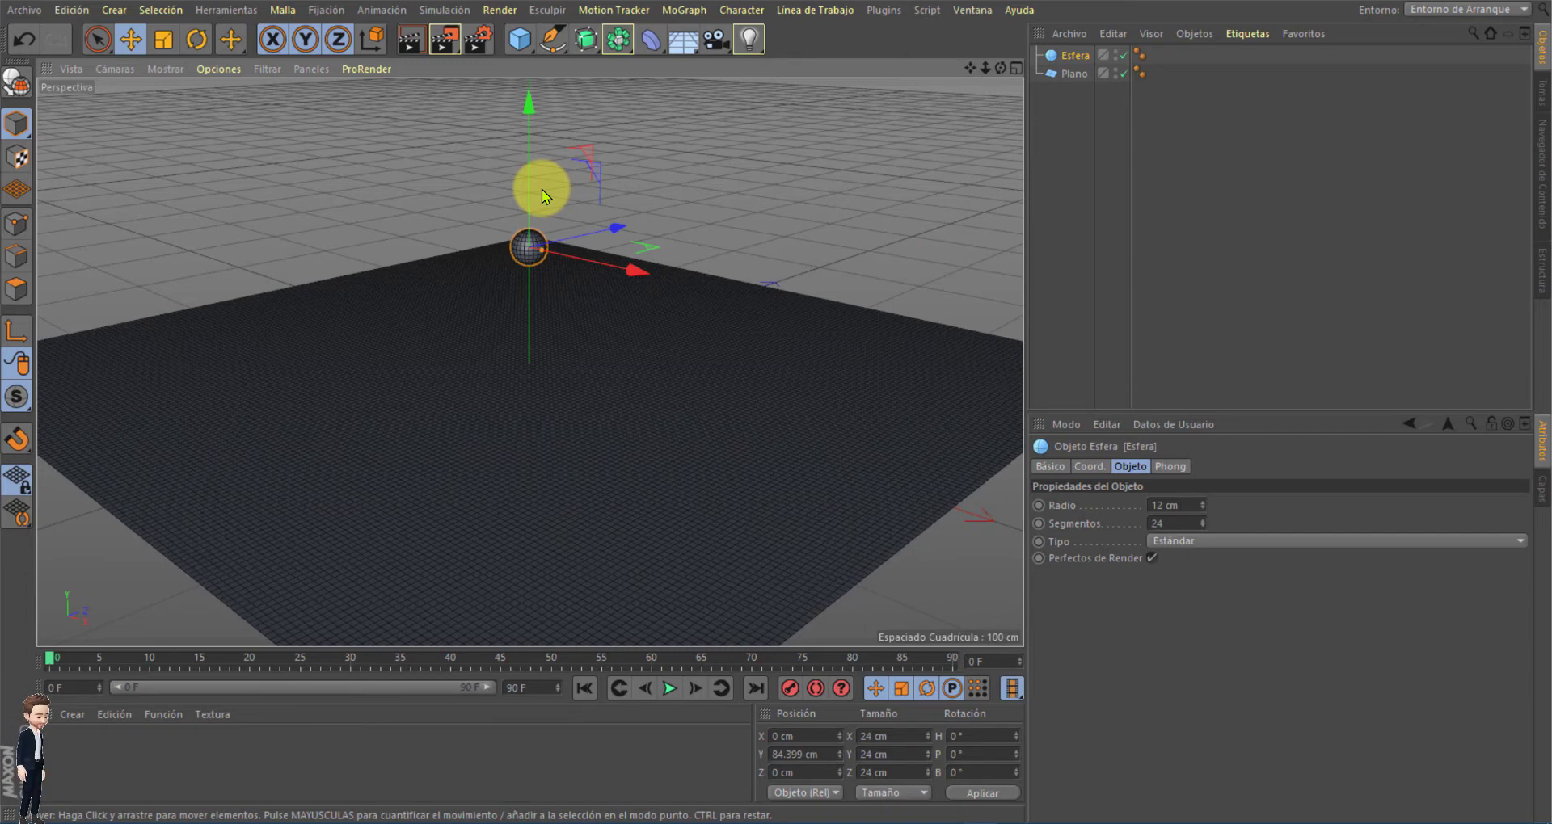
Step: Duplicate the sphere as Esfera.1, move it aside and higher, and set its radius to 8 cm
key("ctrl+c")
key("ctrl+v")
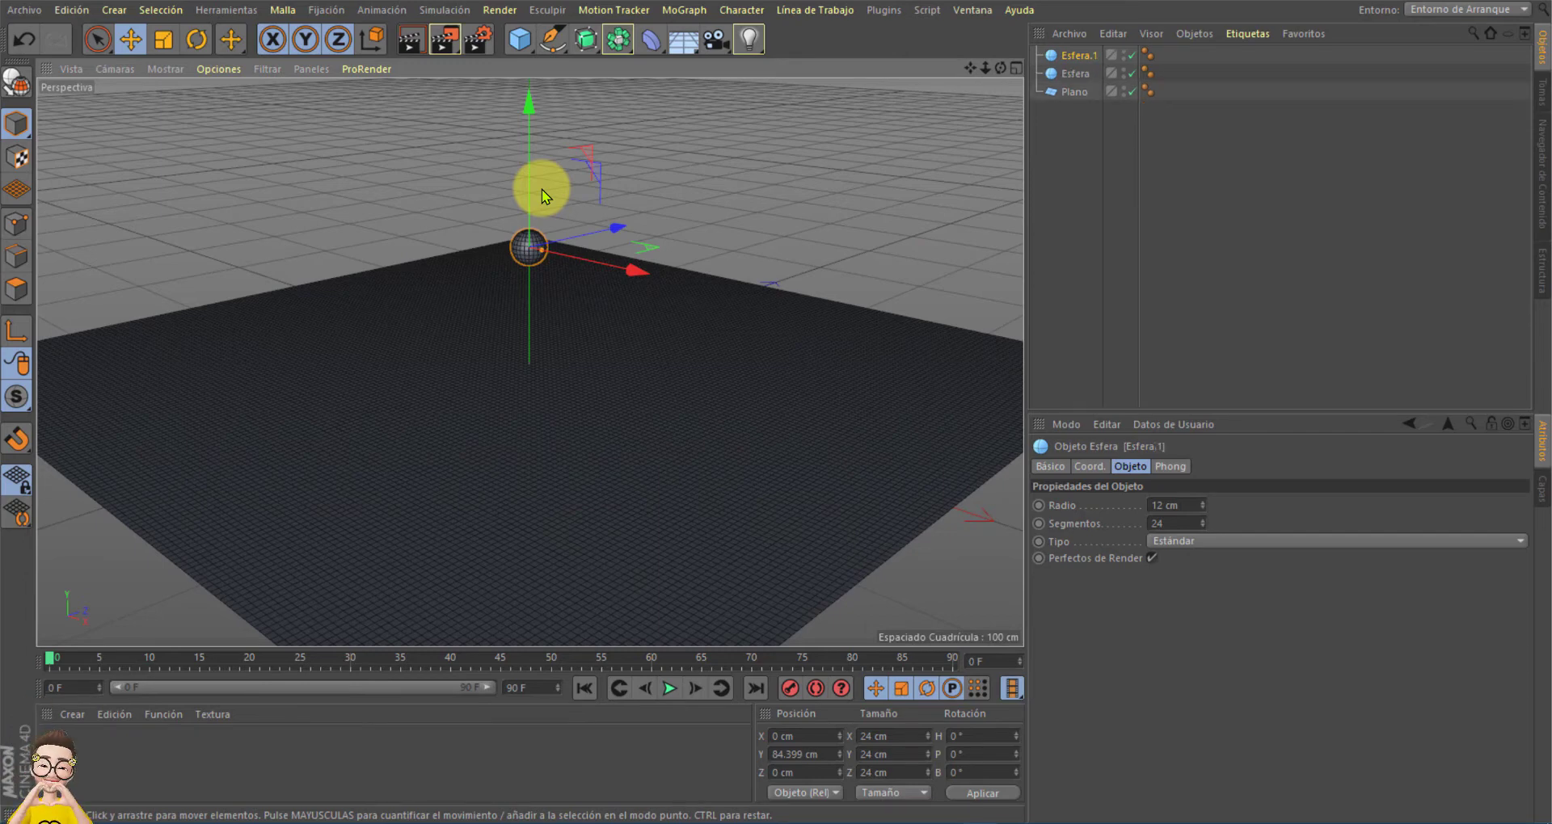
mouse_move(634, 274)
left_mouse_down()
mouse_move(703, 311)
mouse_move(727, 300)
left_mouse_up()
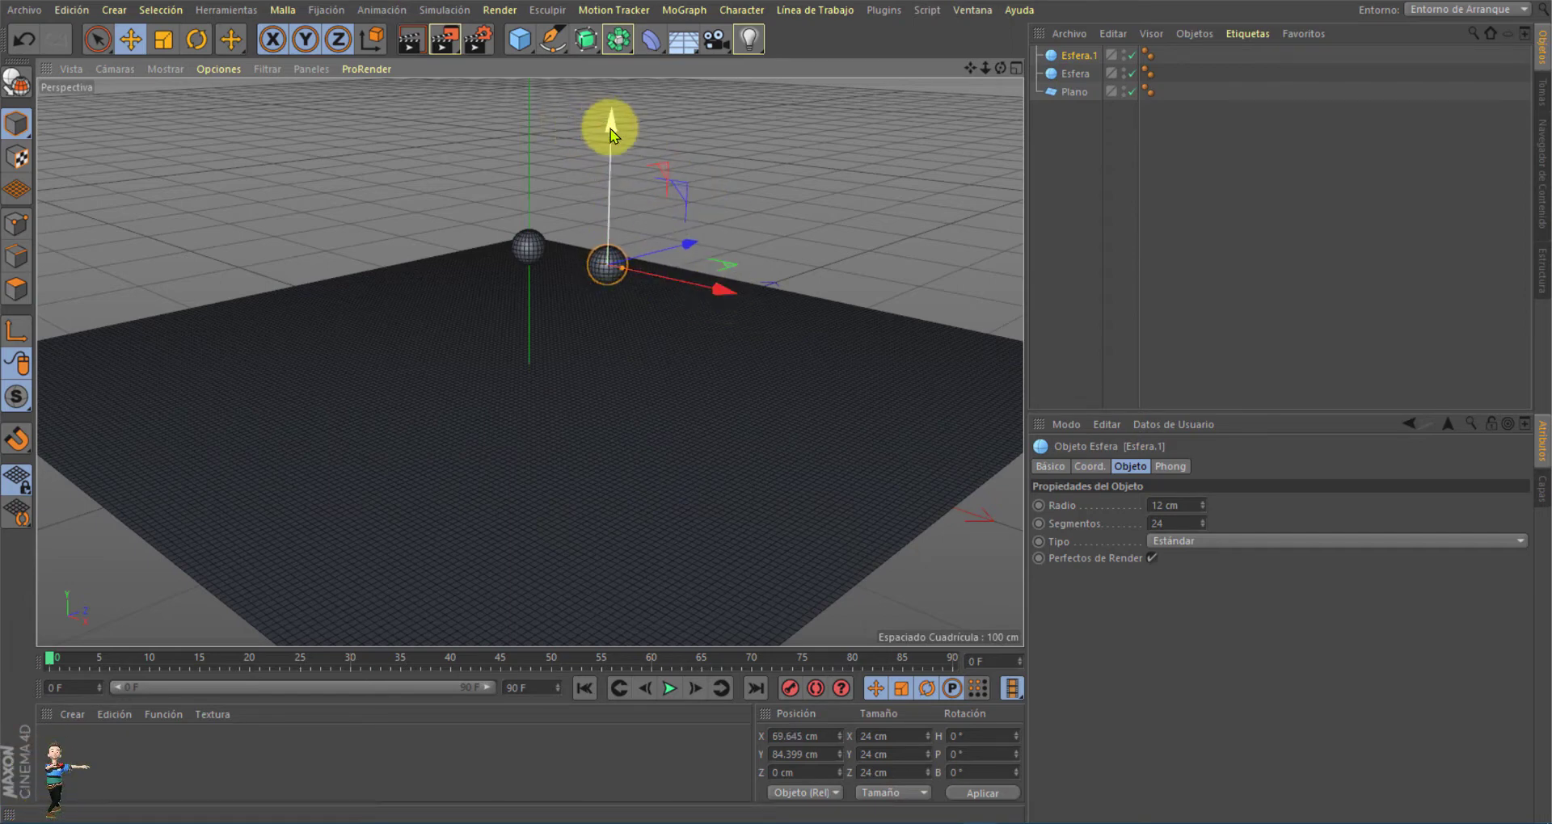
left_click_drag(612, 121, 611, 65)
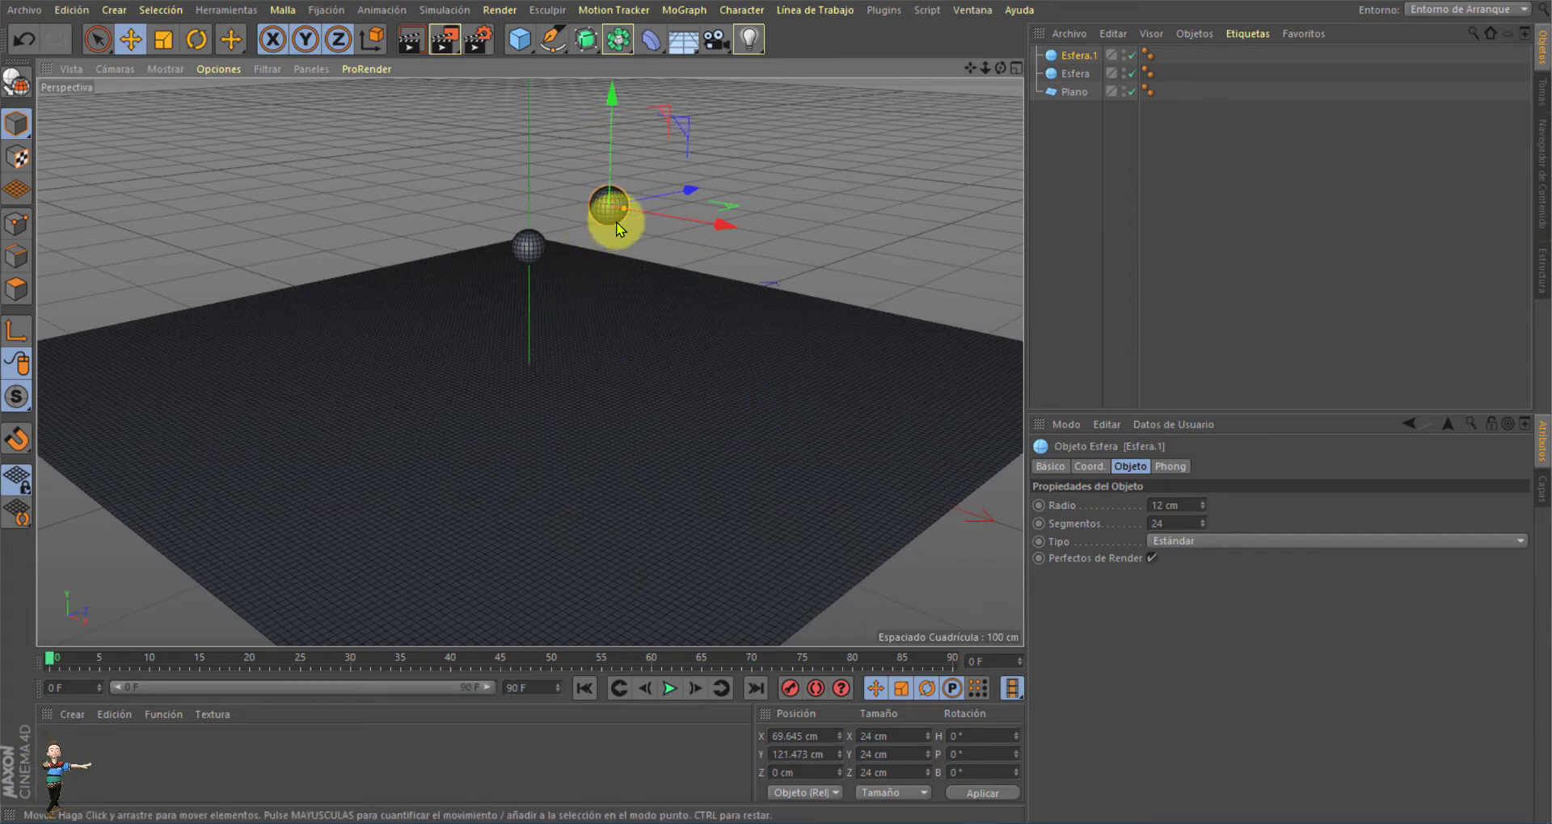
left_click(1164, 505)
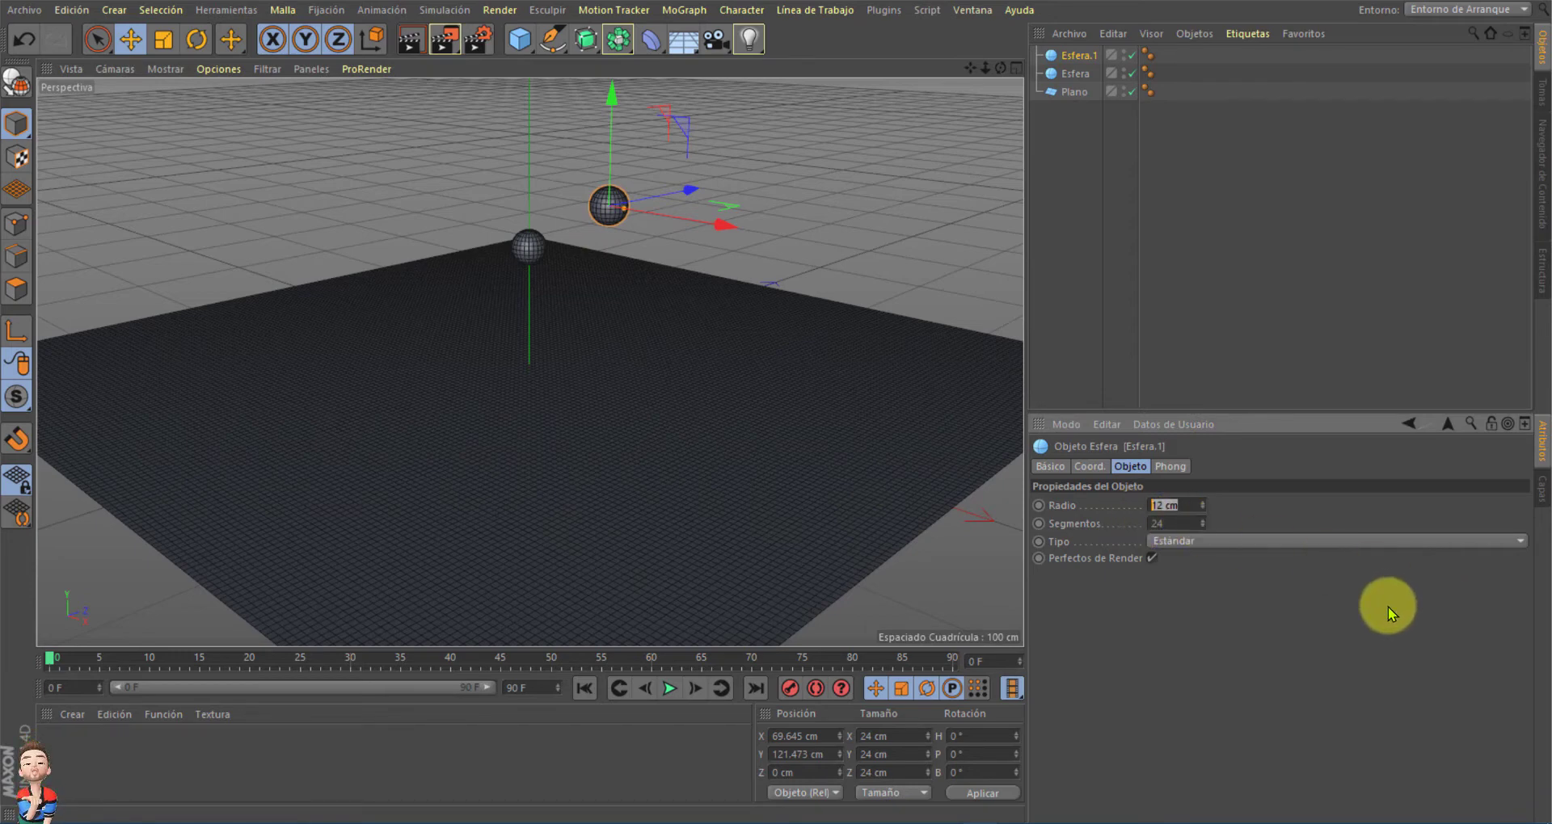
type("8")
key("Return")
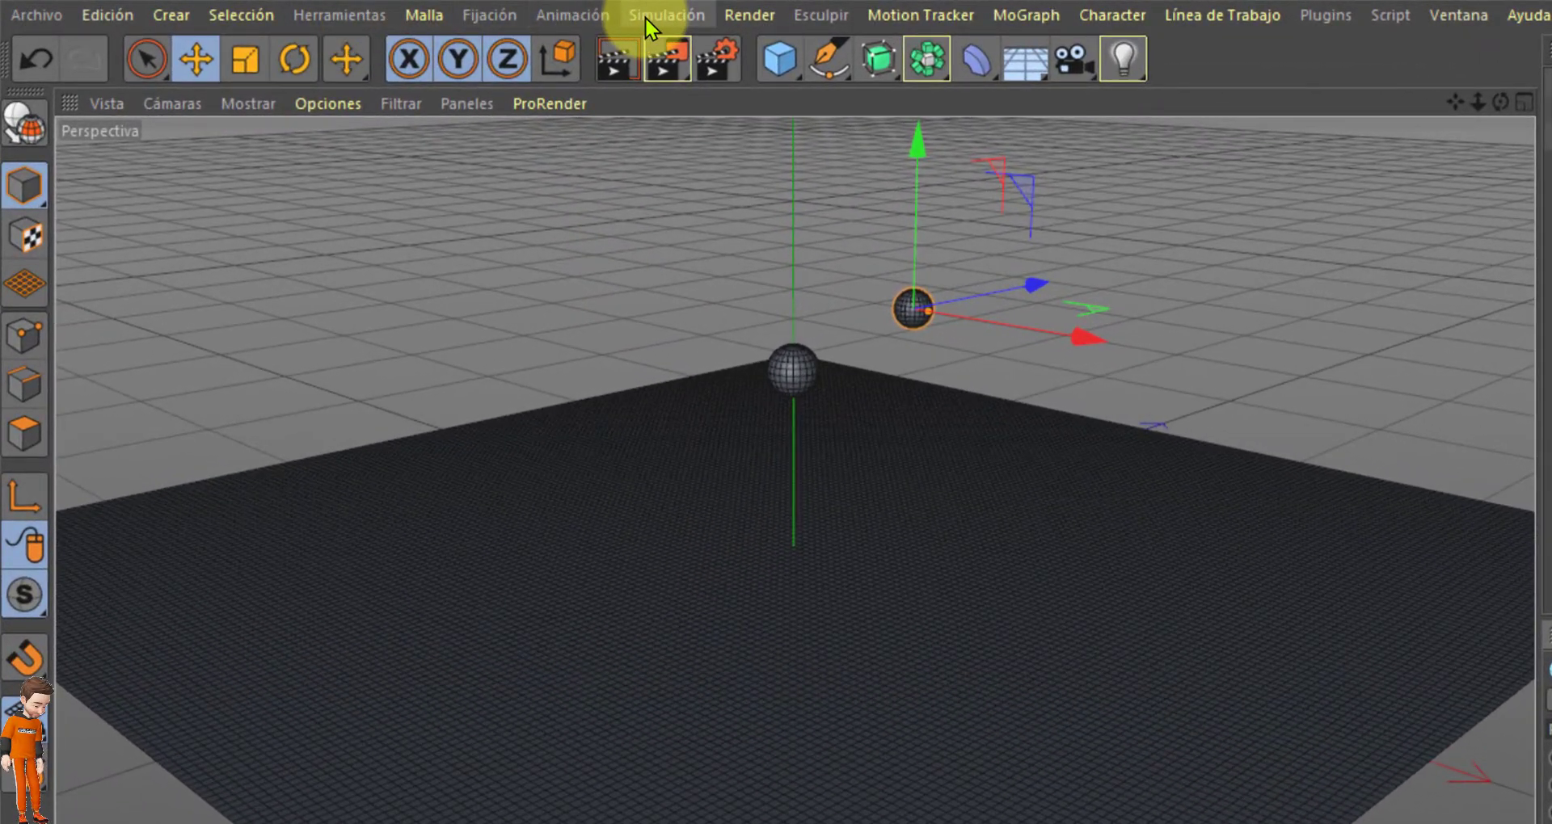
Step: Add a particle Emisor, lift it above the plane and set its P rotation to -90°
left_click(645, 16)
mouse_move(667, 119)
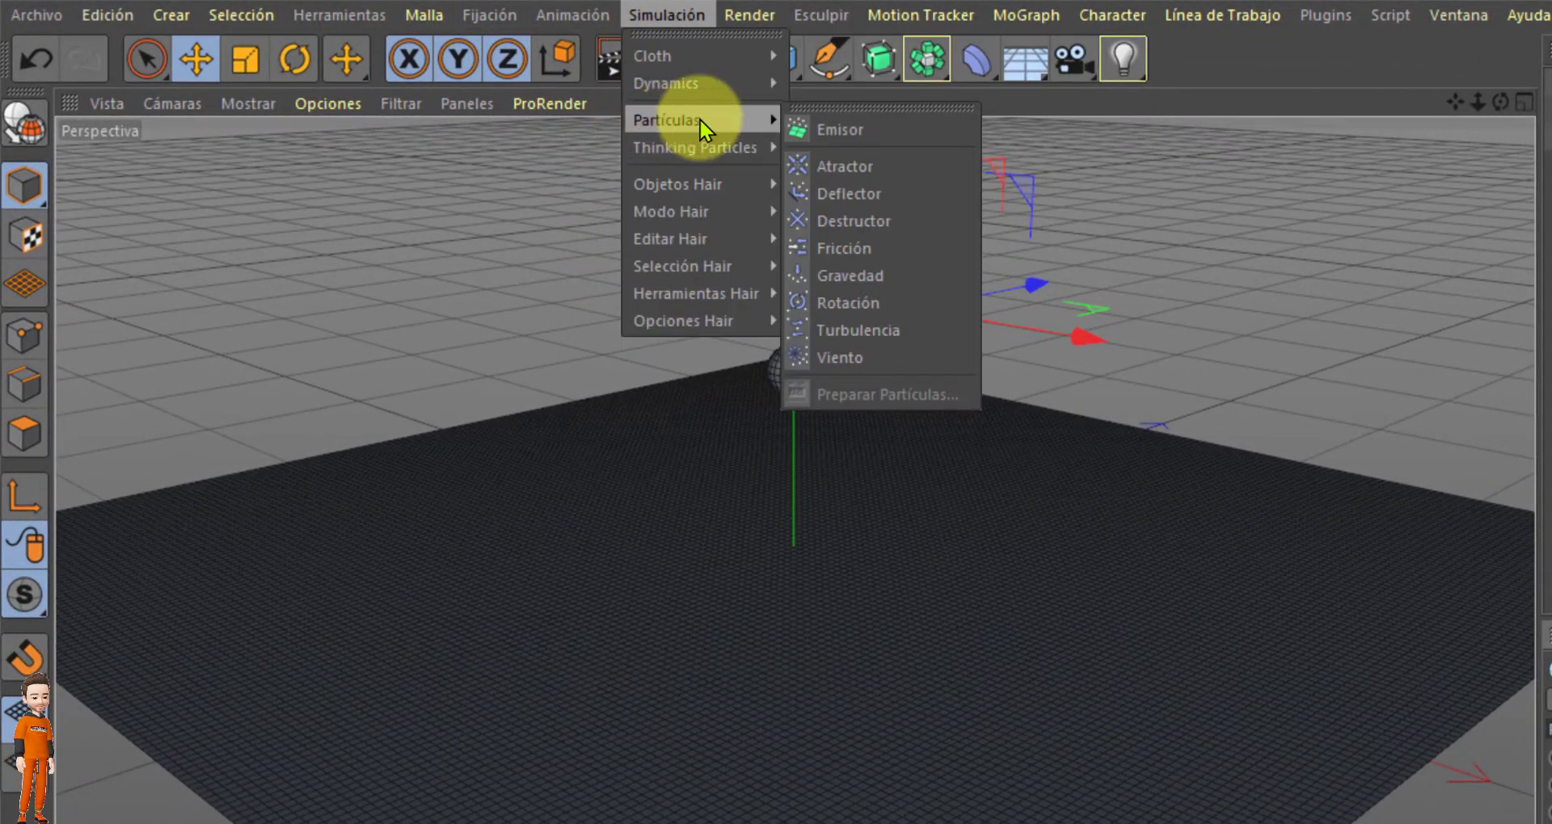
left_click(830, 131)
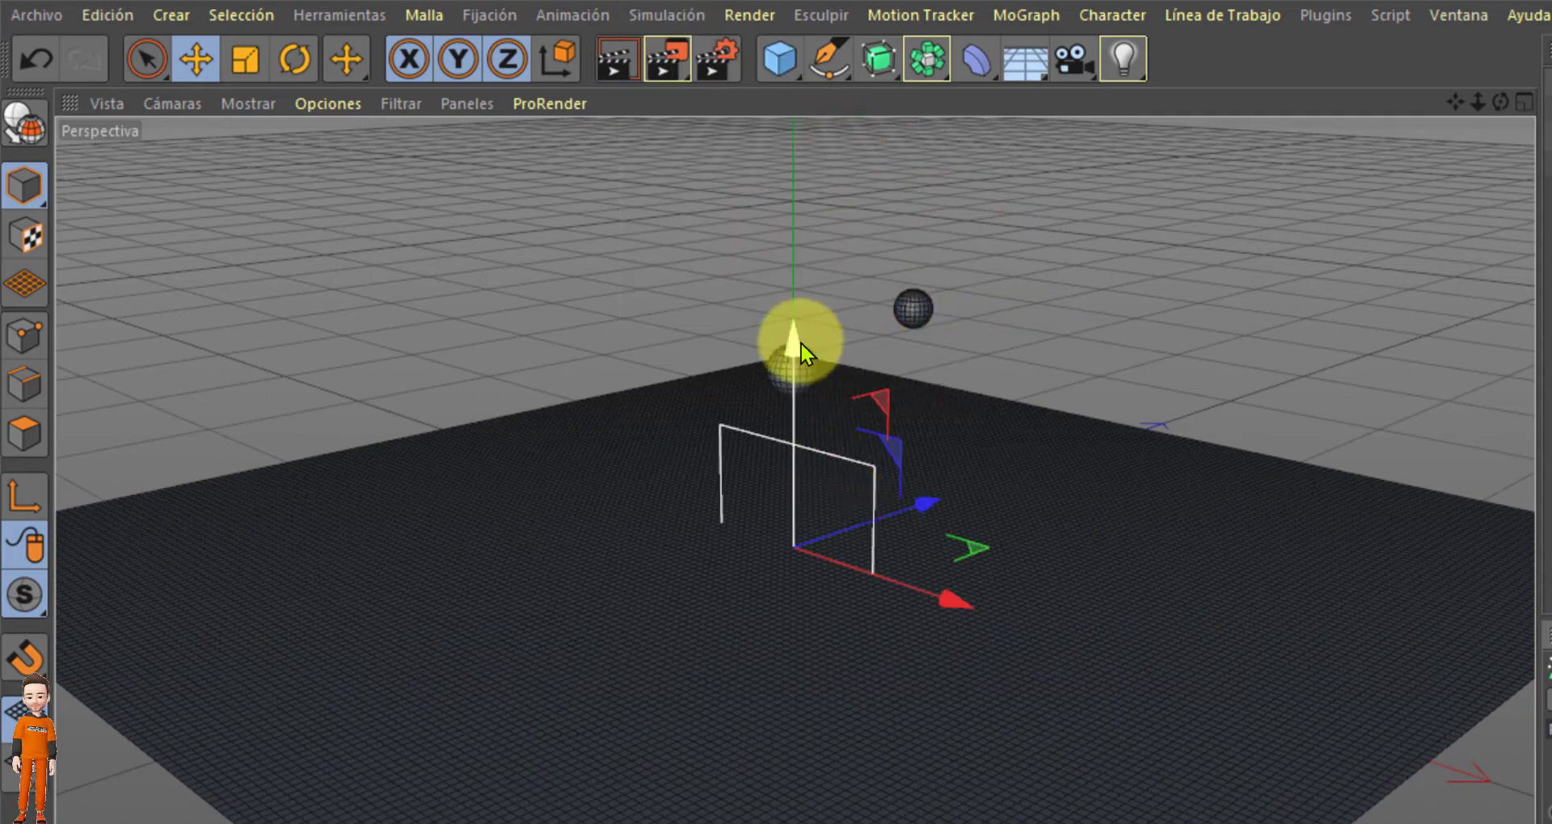
left_click_drag(791, 347, 537, 257)
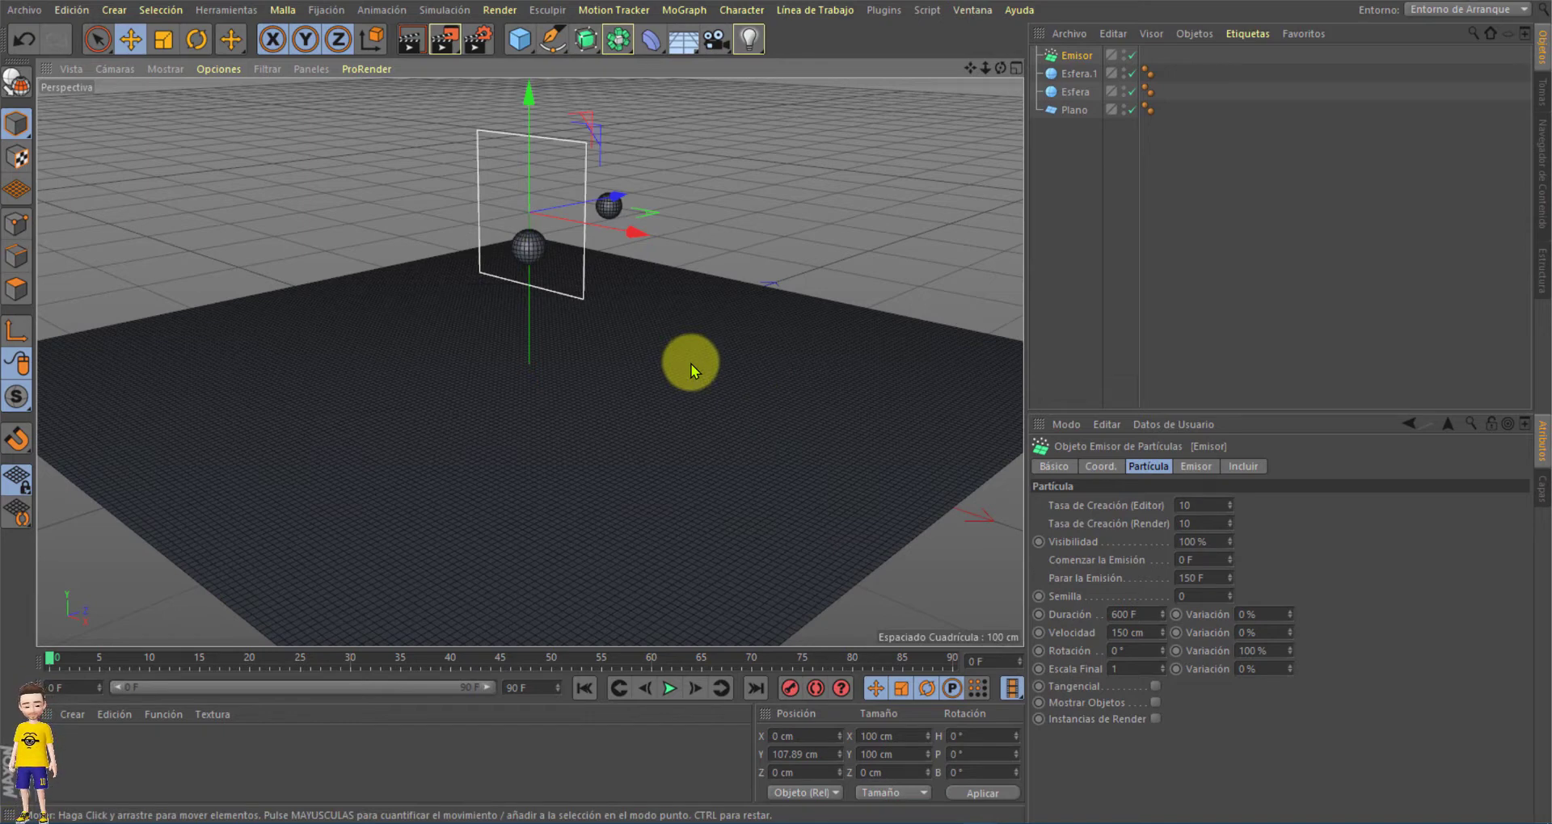
left_click(196, 44)
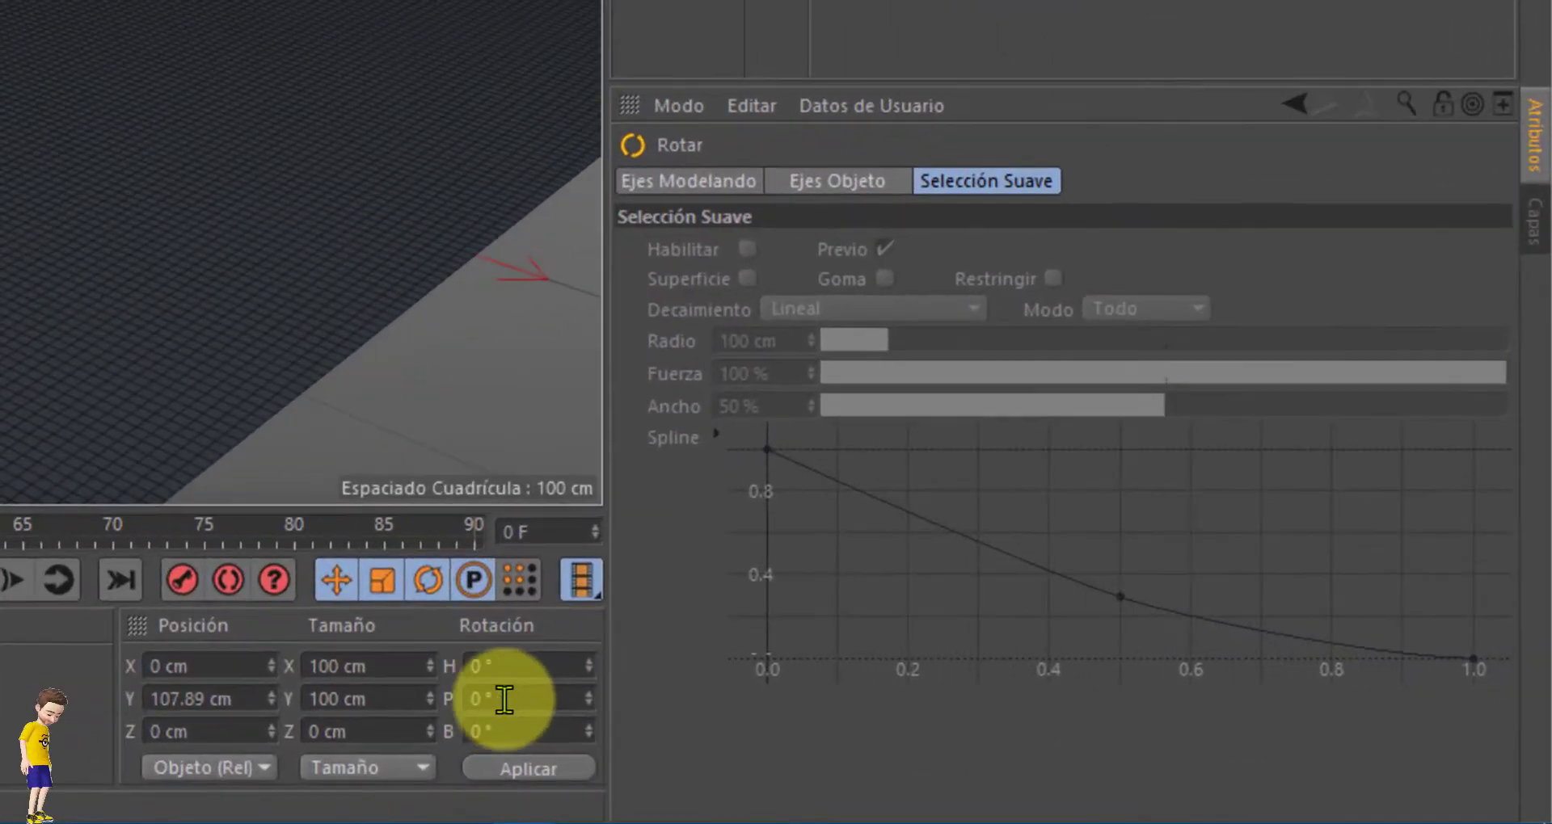
left_click(505, 700)
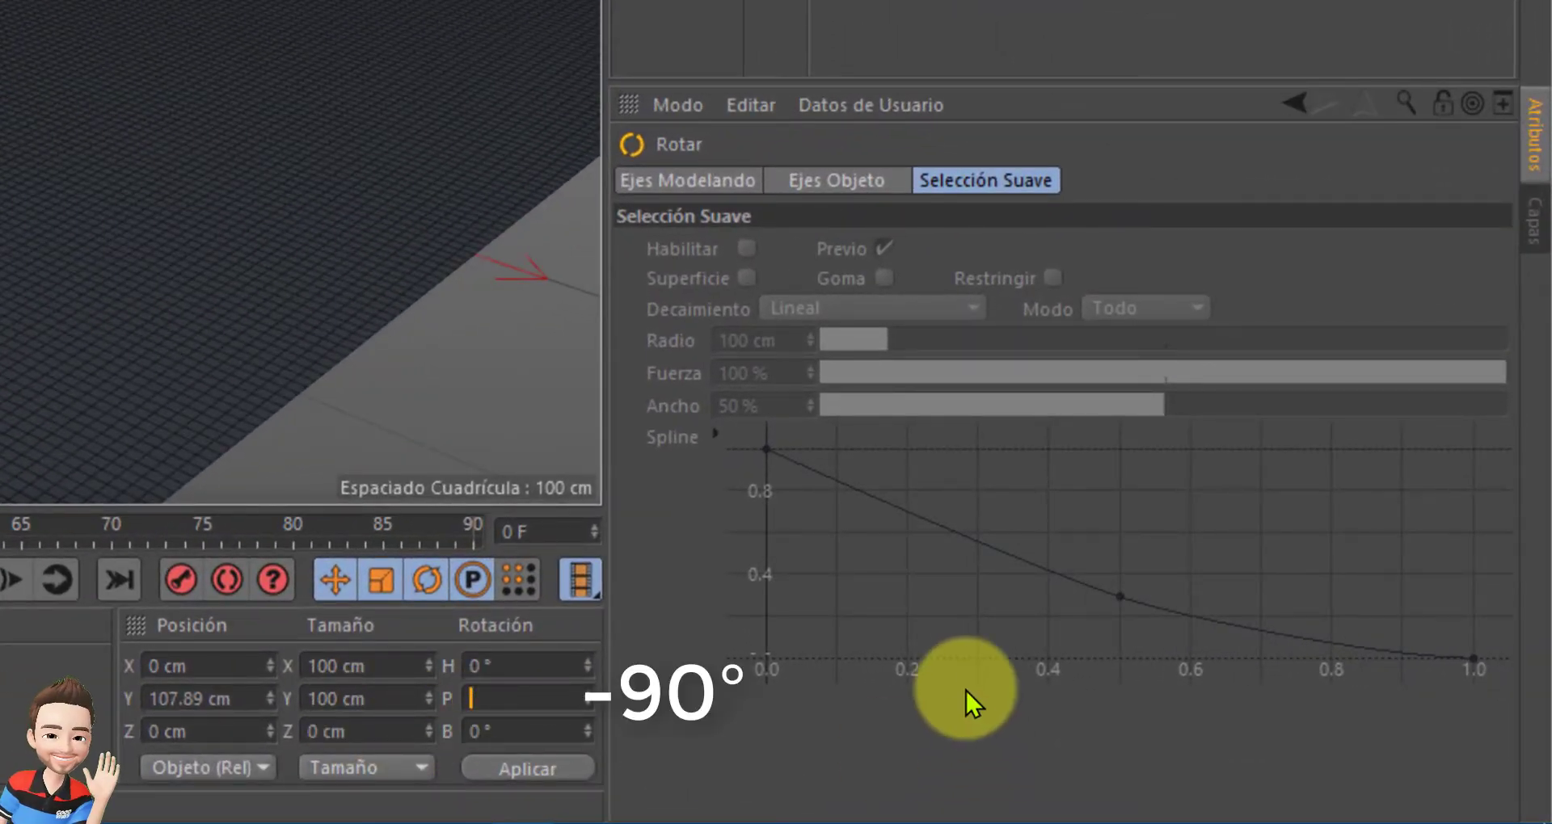
type("-90")
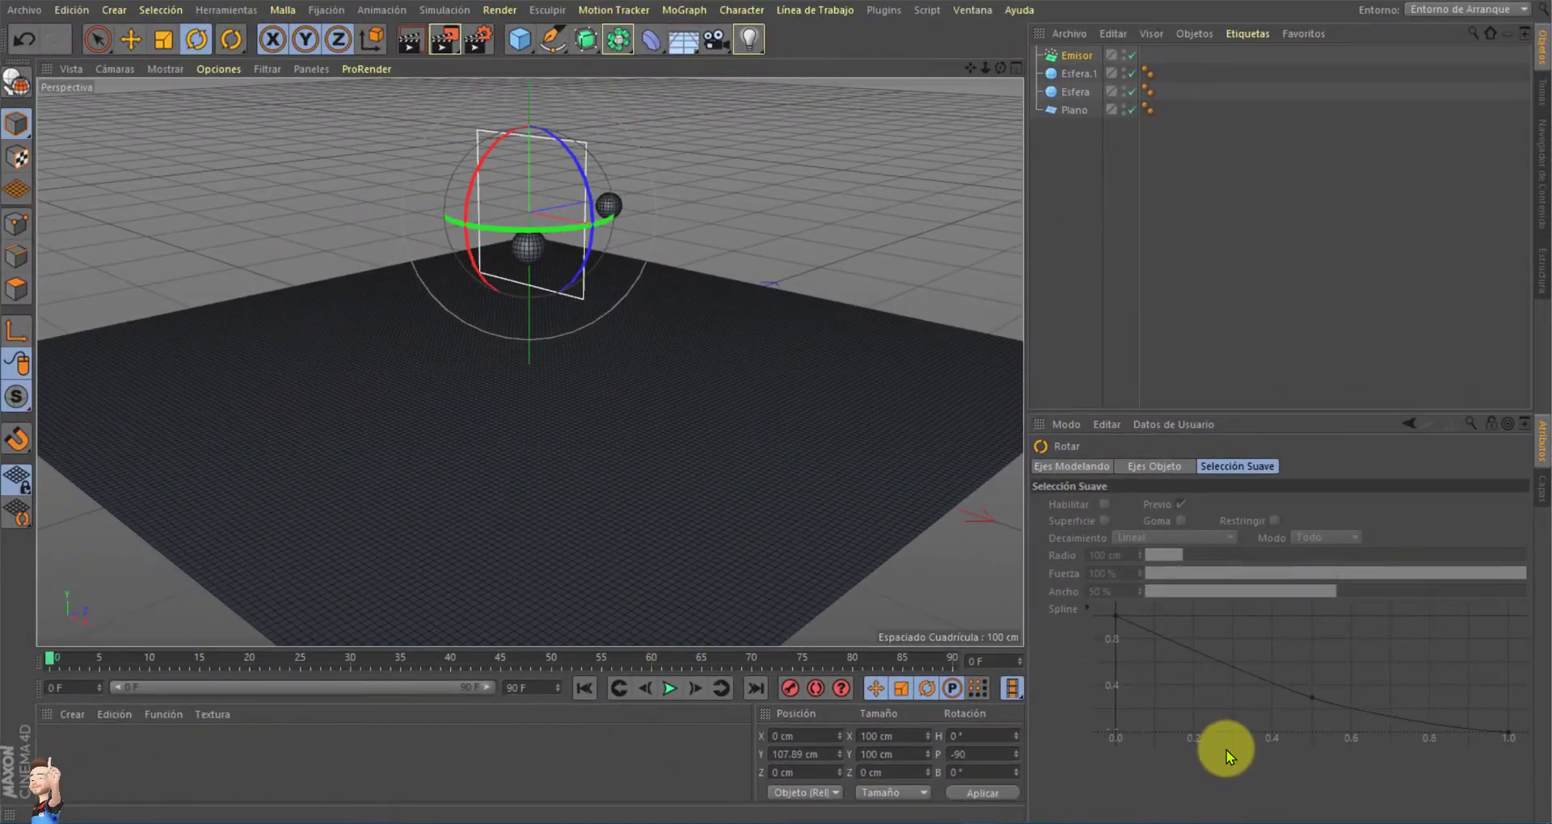
key("Return")
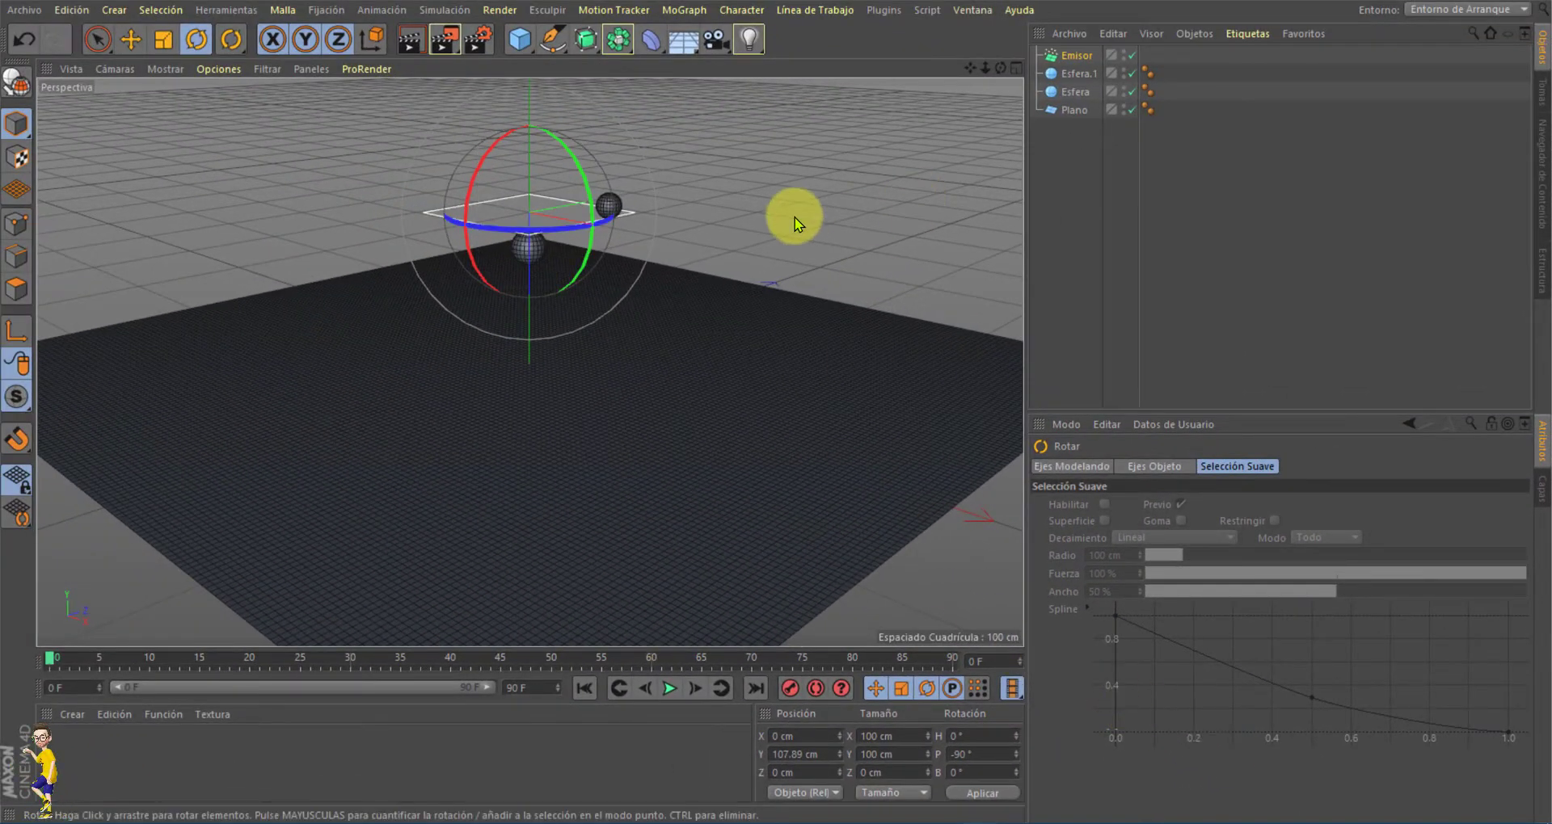
Step: Raise the emitter to about 166 cm and reframe the view around the whole scene
left_click(129, 50)
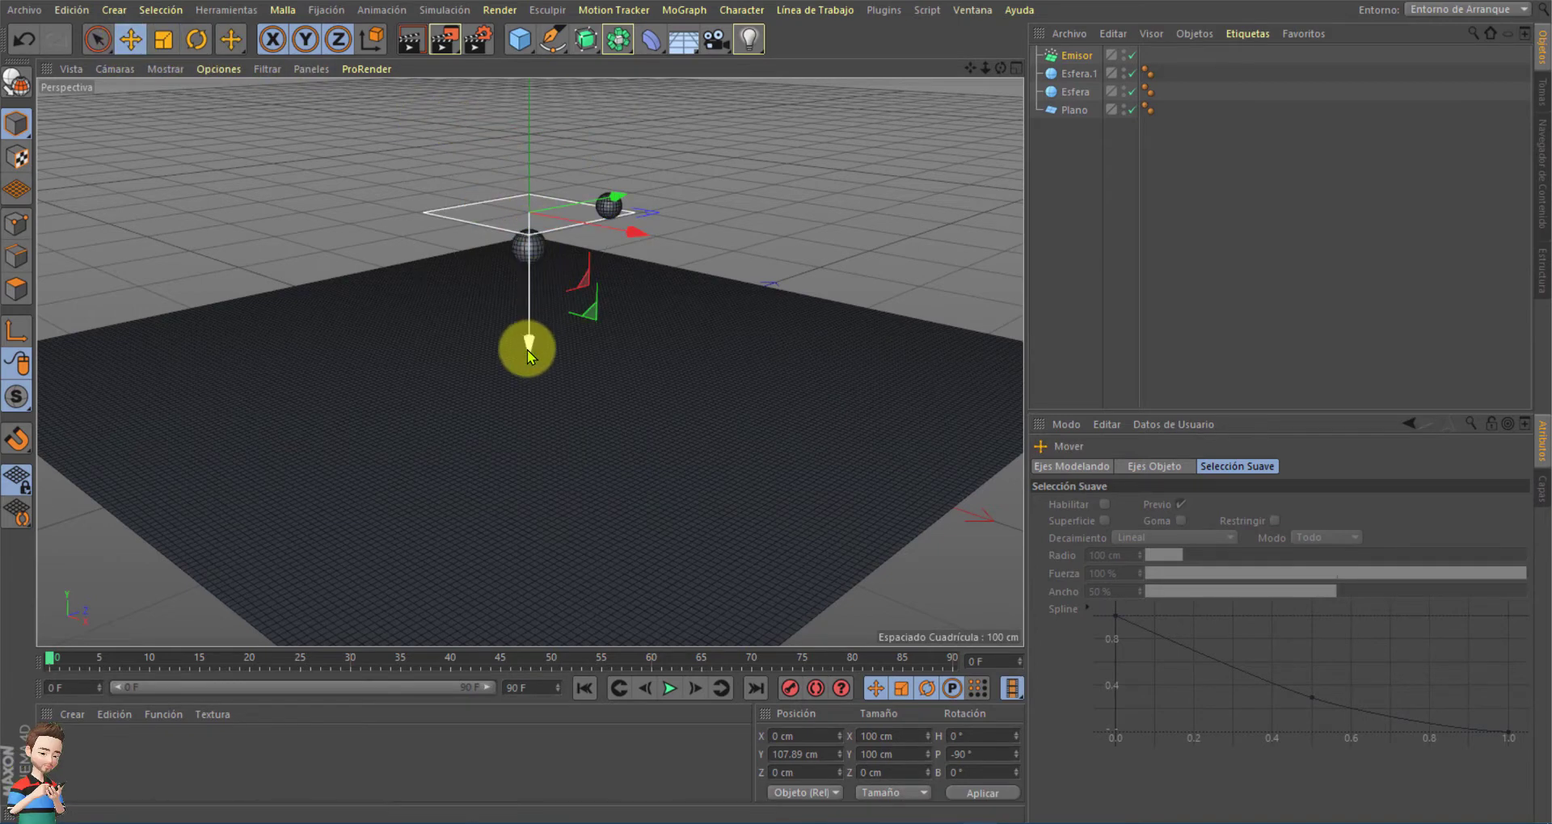
left_click_drag(526, 345, 531, 257)
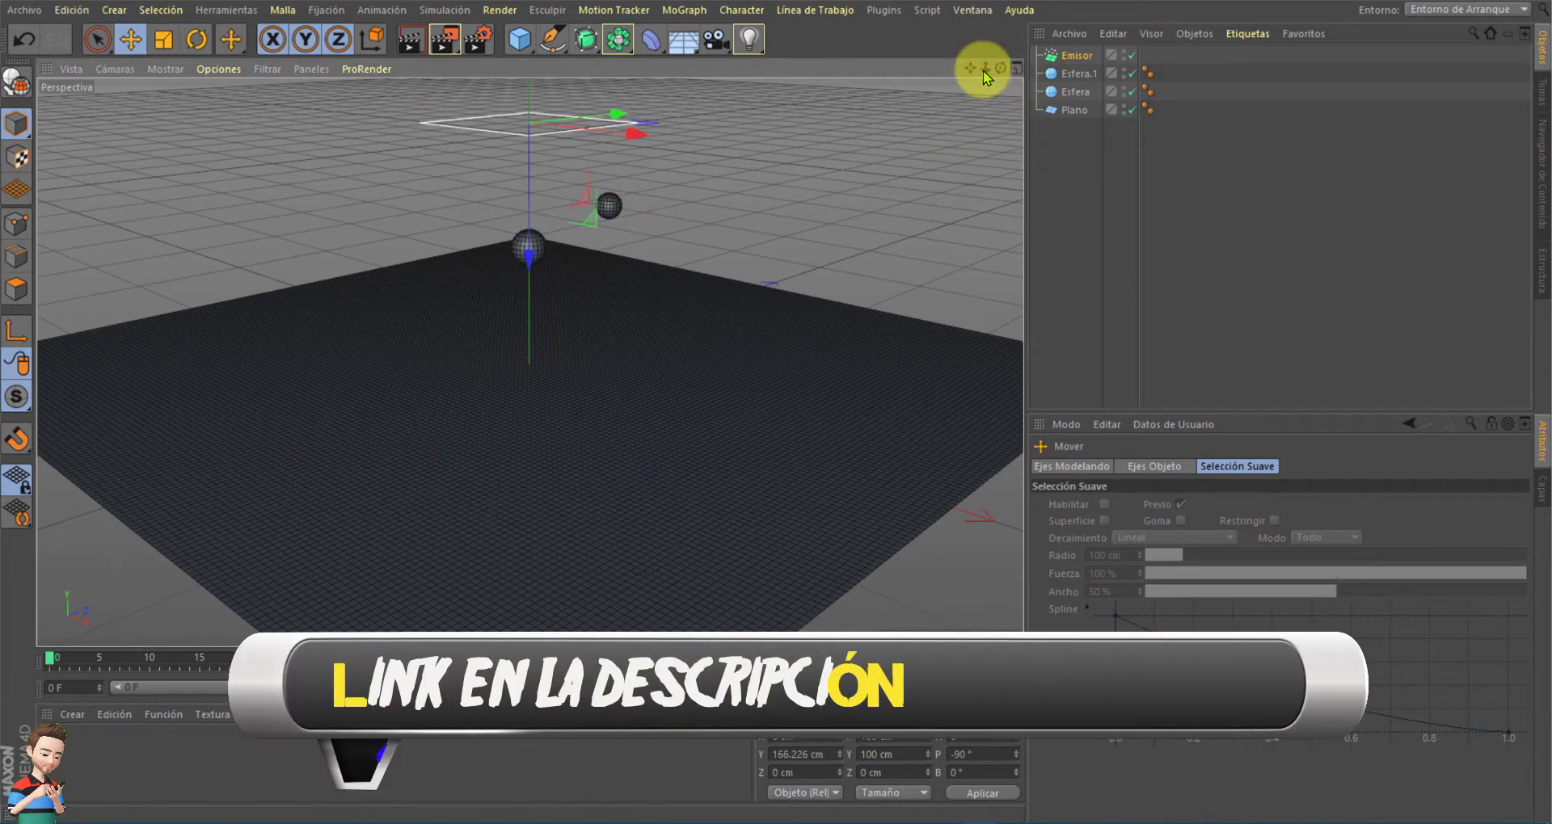
left_click_drag(995, 67, 768, 398)
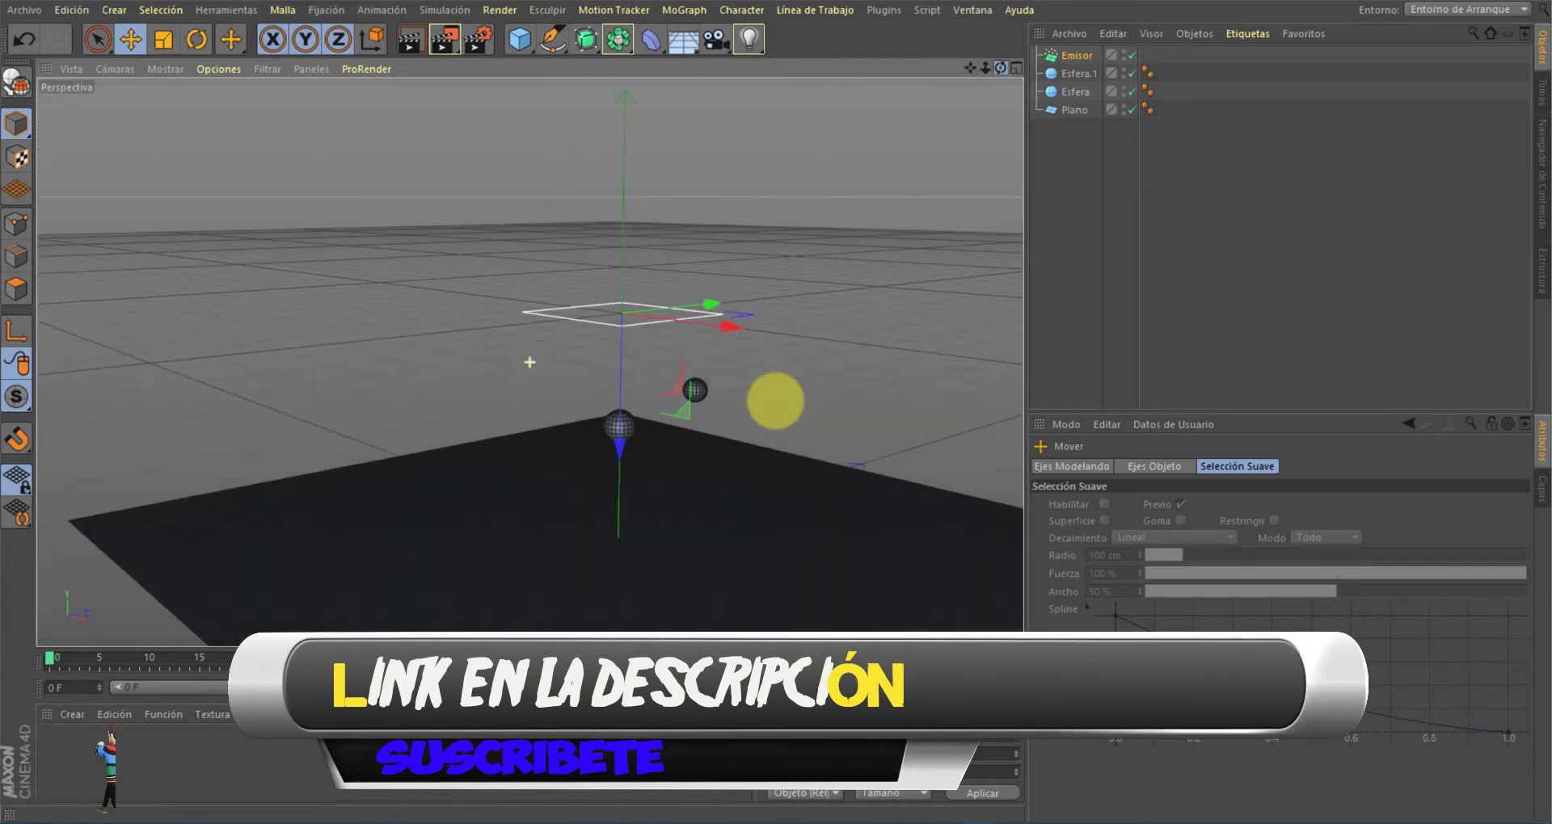
left_click_drag(985, 67, 775, 400)
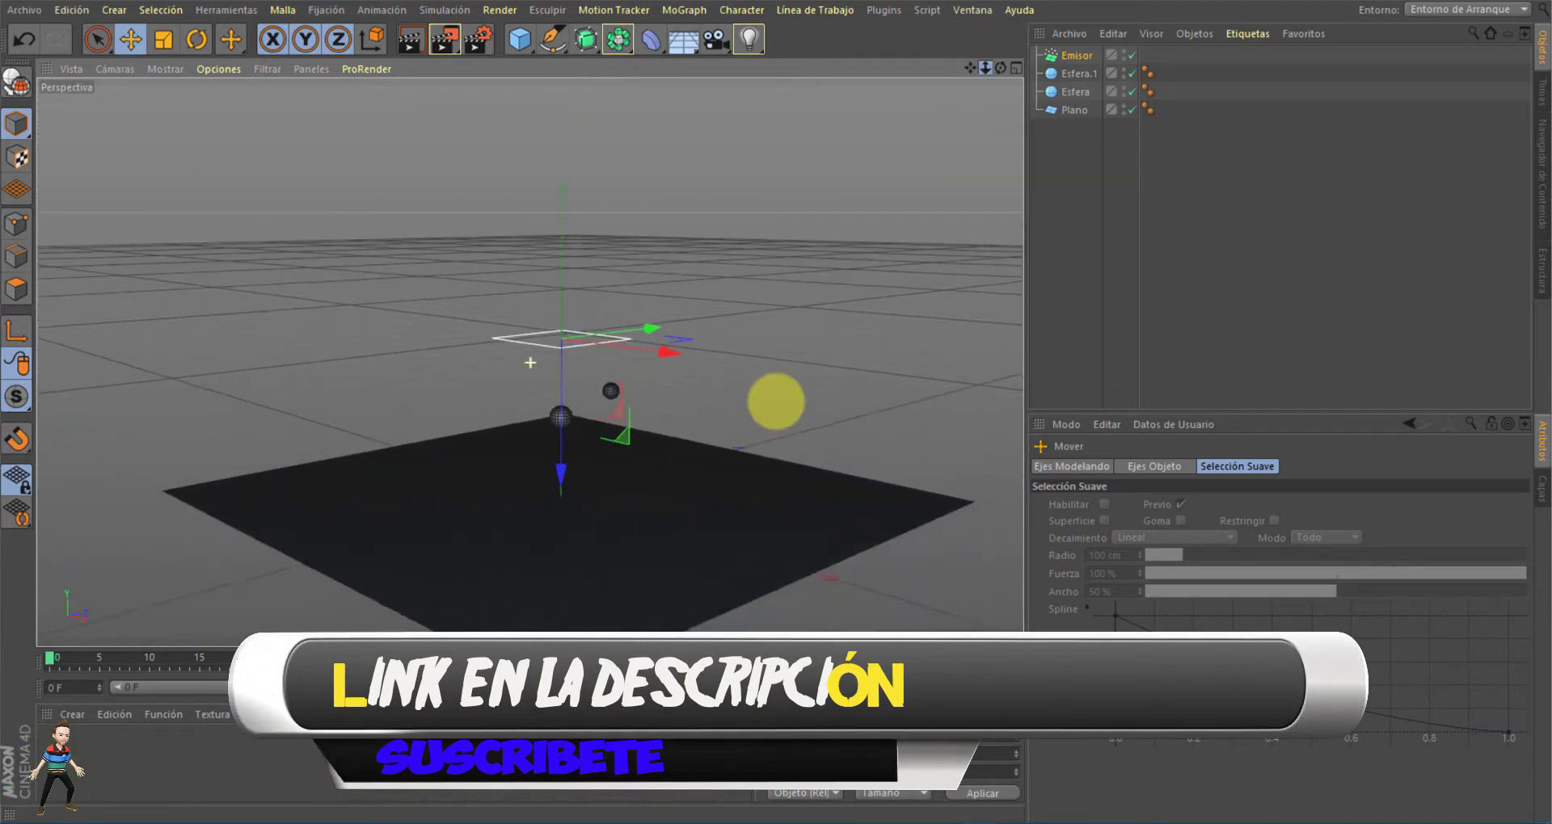
left_click_drag(980, 70, 775, 400)
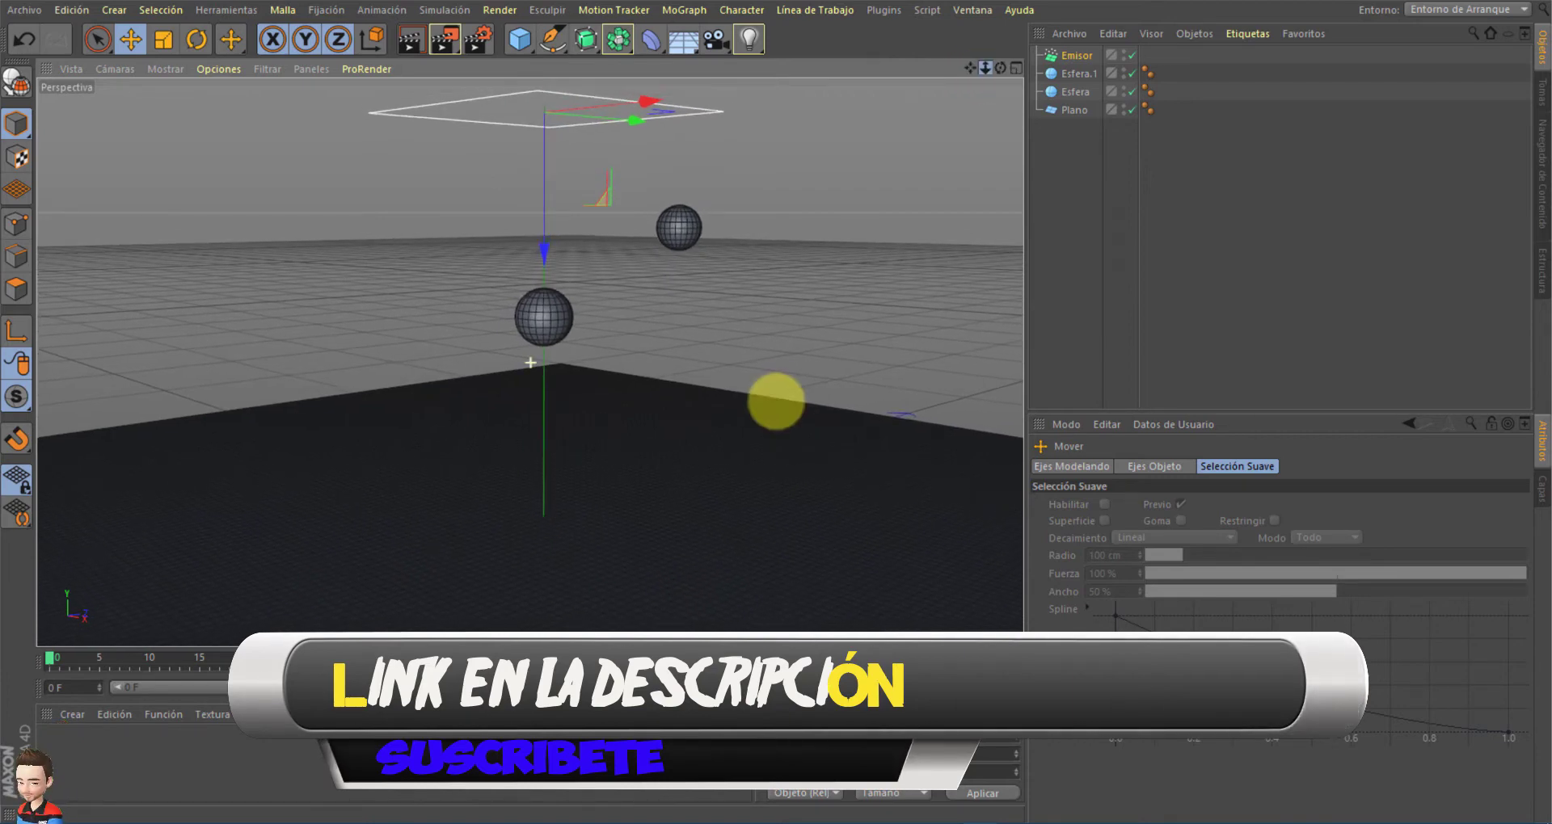
left_click_drag(985, 69, 775, 400)
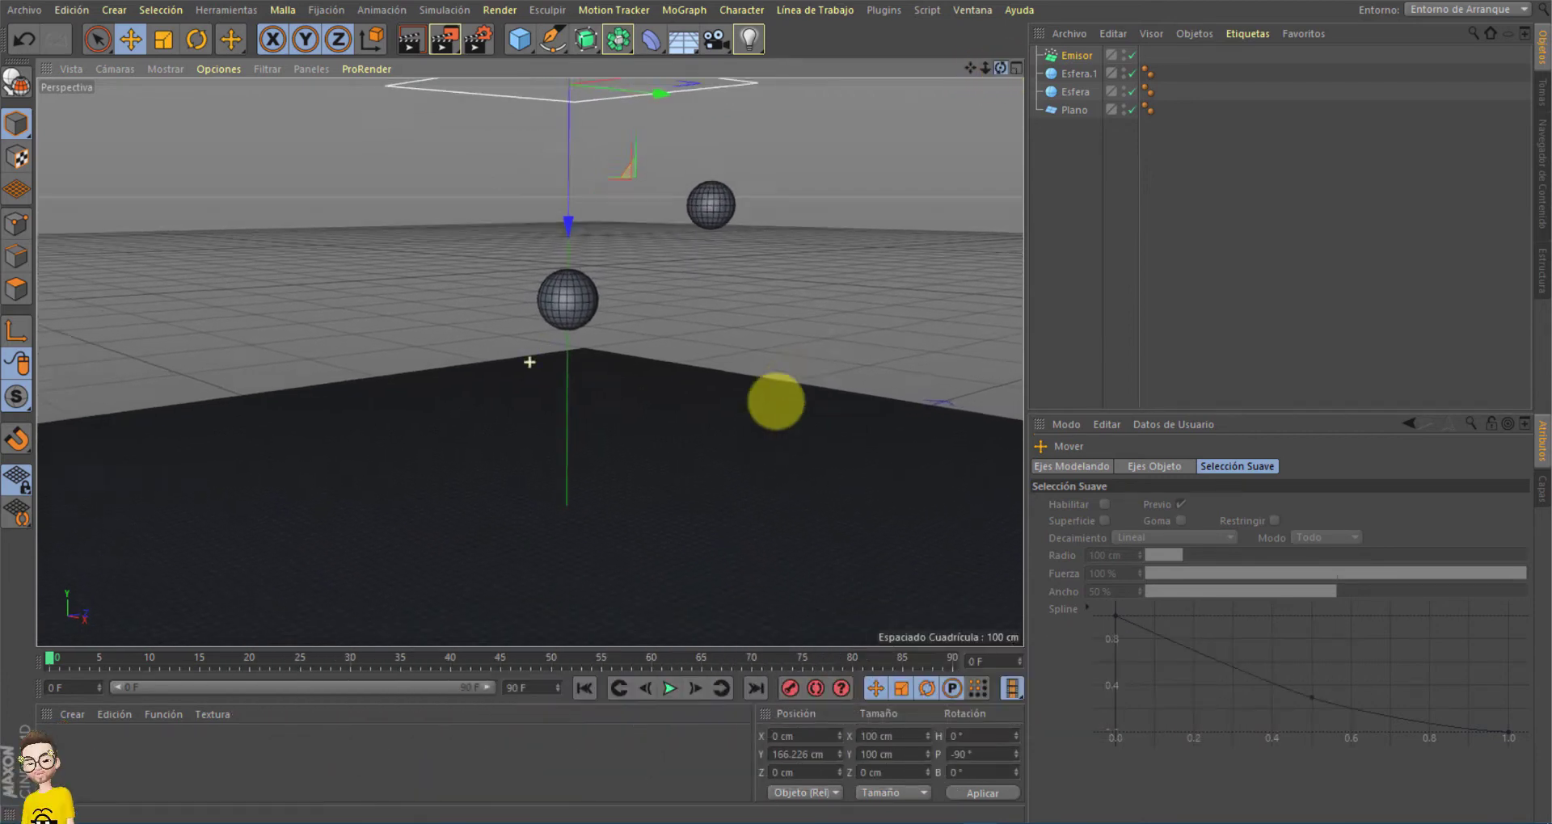
left_click_drag(983, 70, 776, 400)
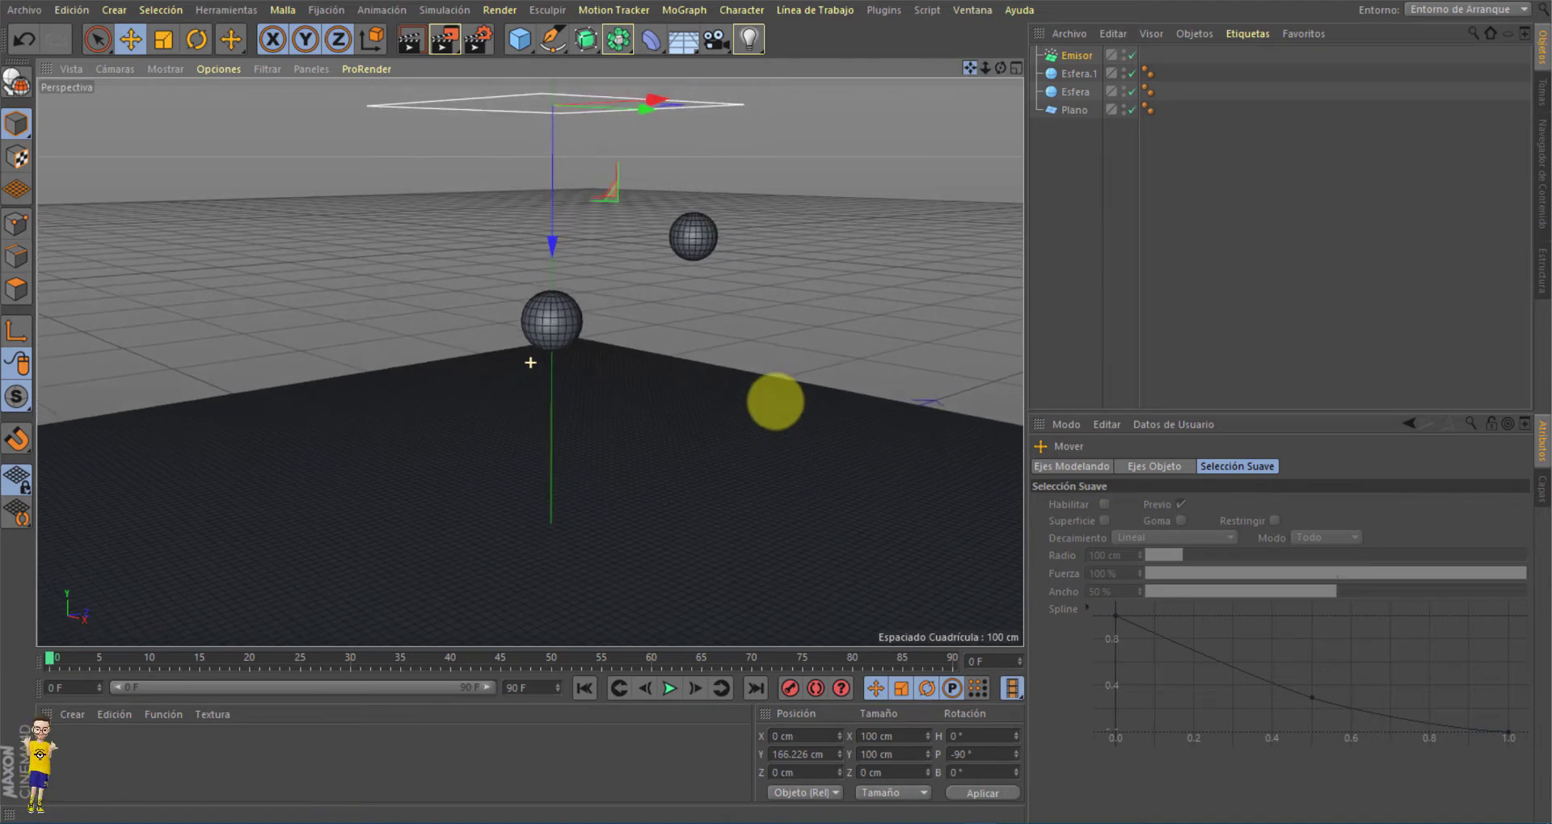
left_click_drag(970, 69, 973, 72)
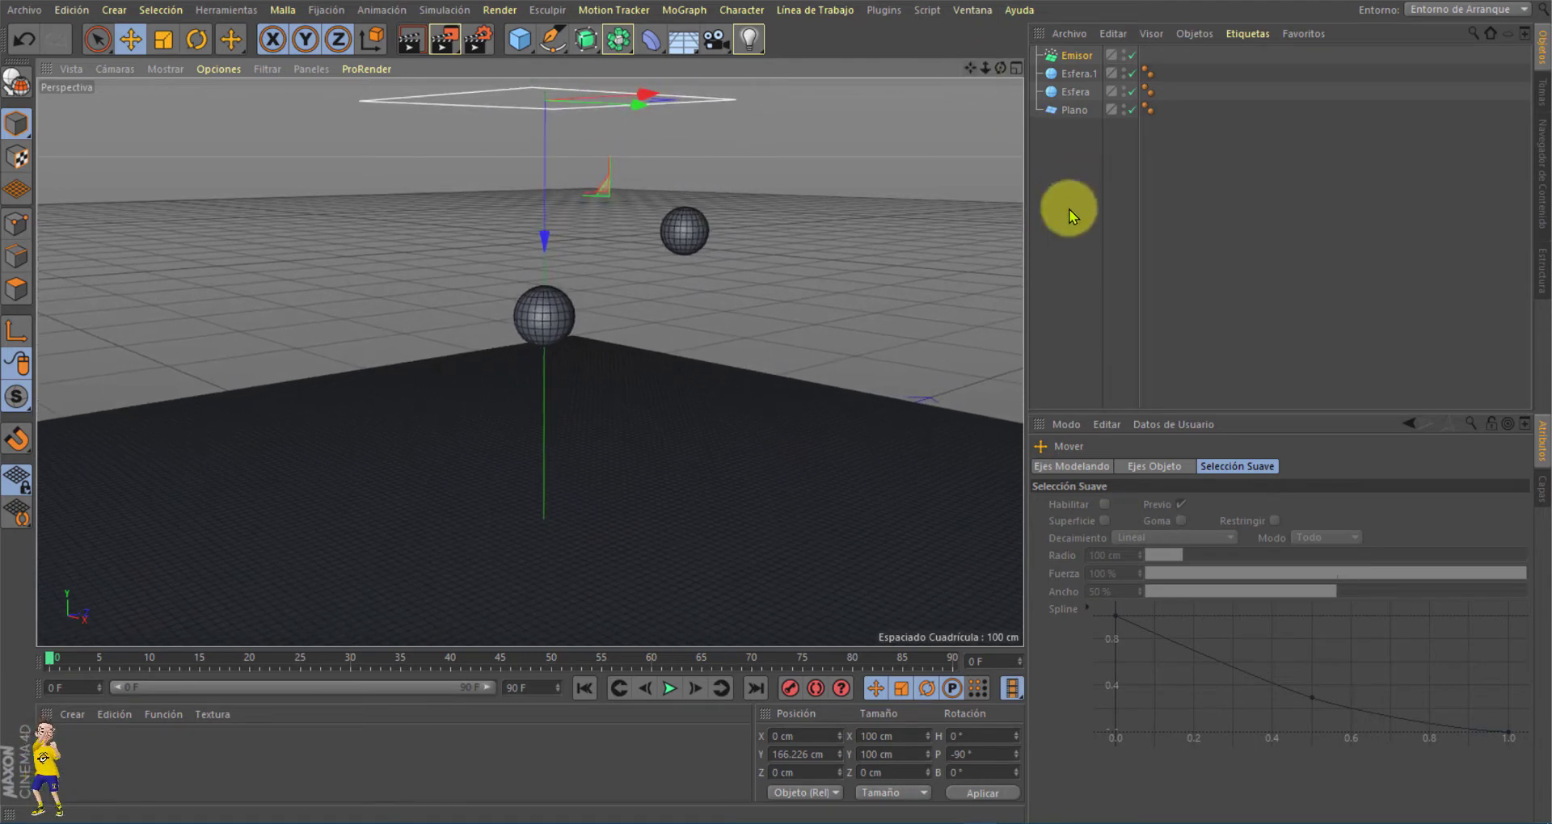
left_click(1085, 149)
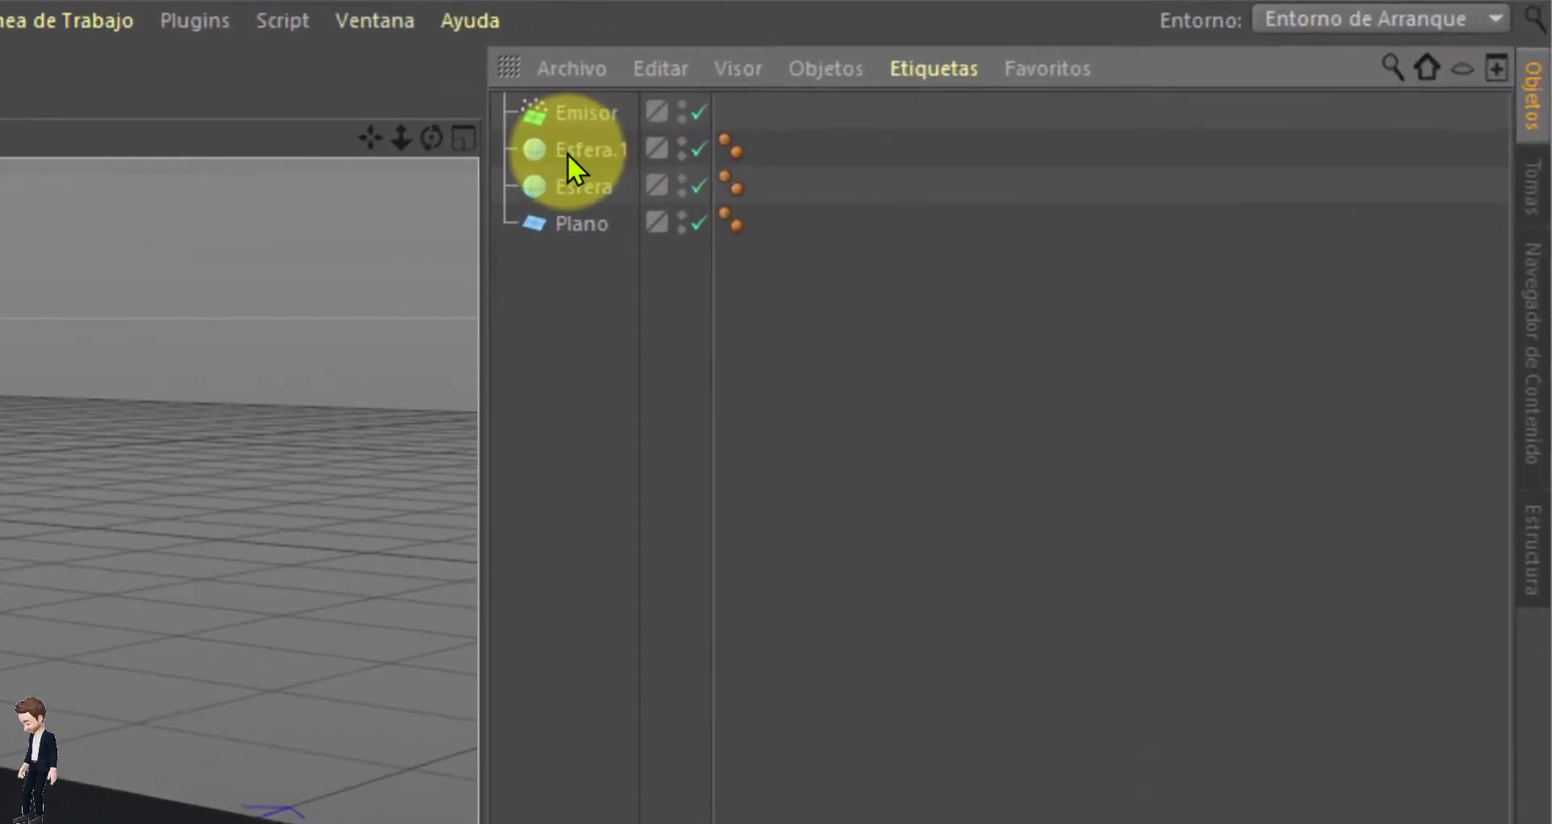
Step: Parent Esfera and Esfera.1 under Emisor in the Object Manager and collapse the hierarchy
left_click_drag(585, 184, 583, 113)
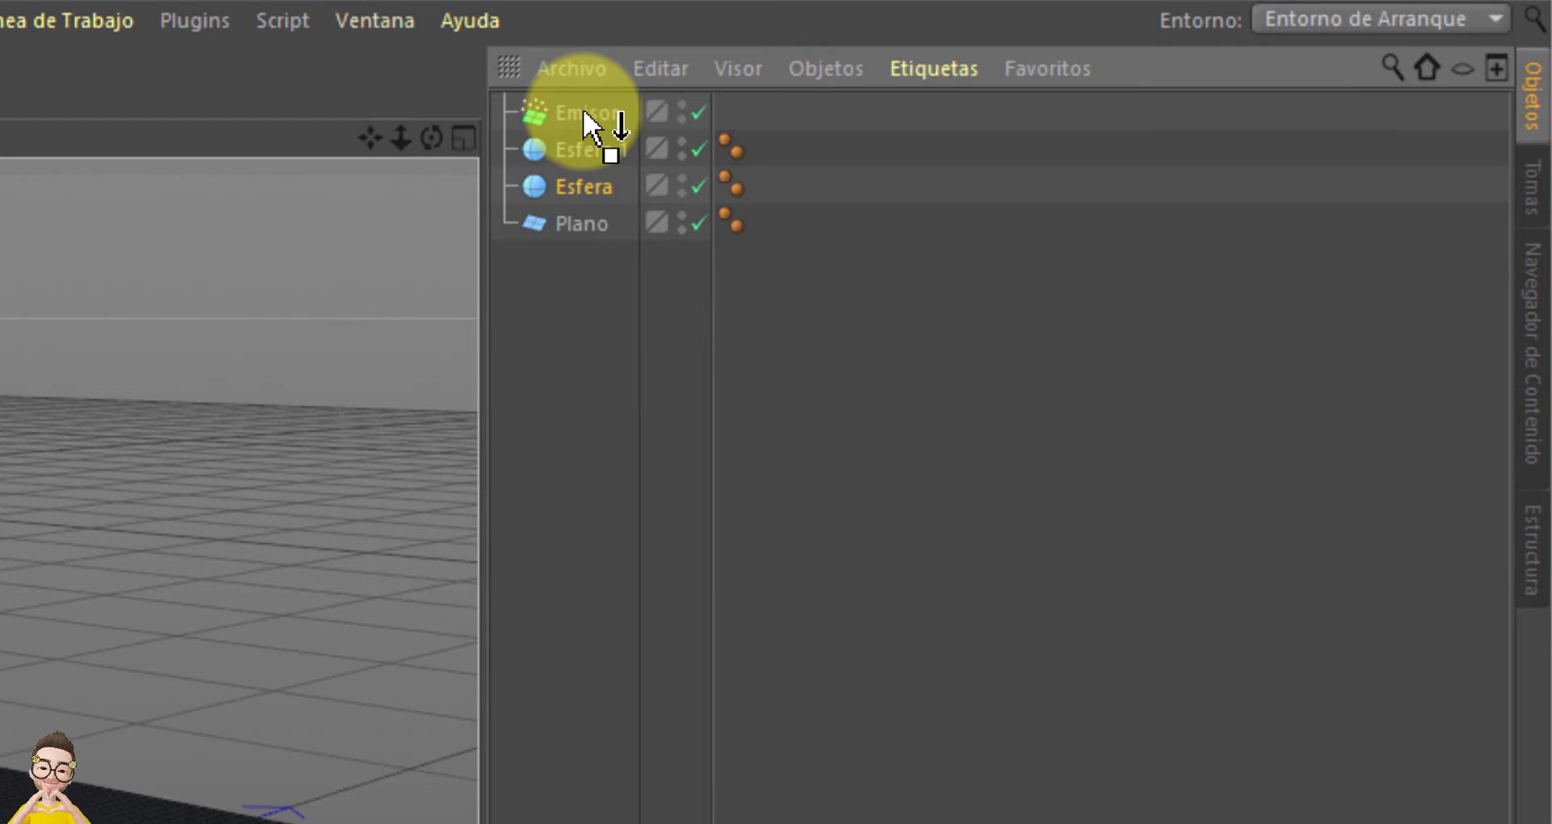
left_click_drag(583, 113, 584, 115)
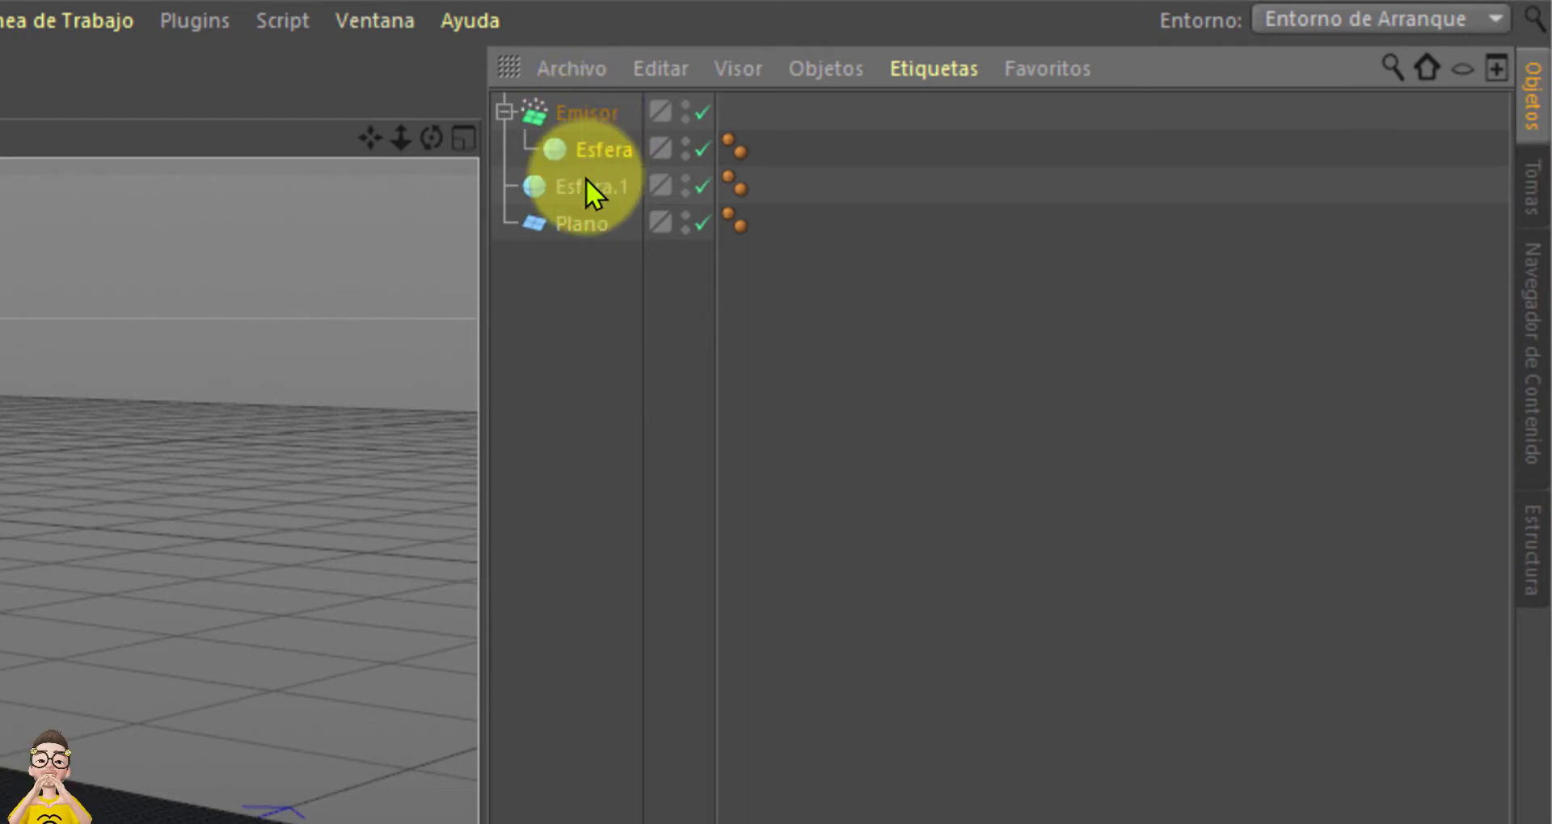
left_click_drag(585, 181, 582, 113)
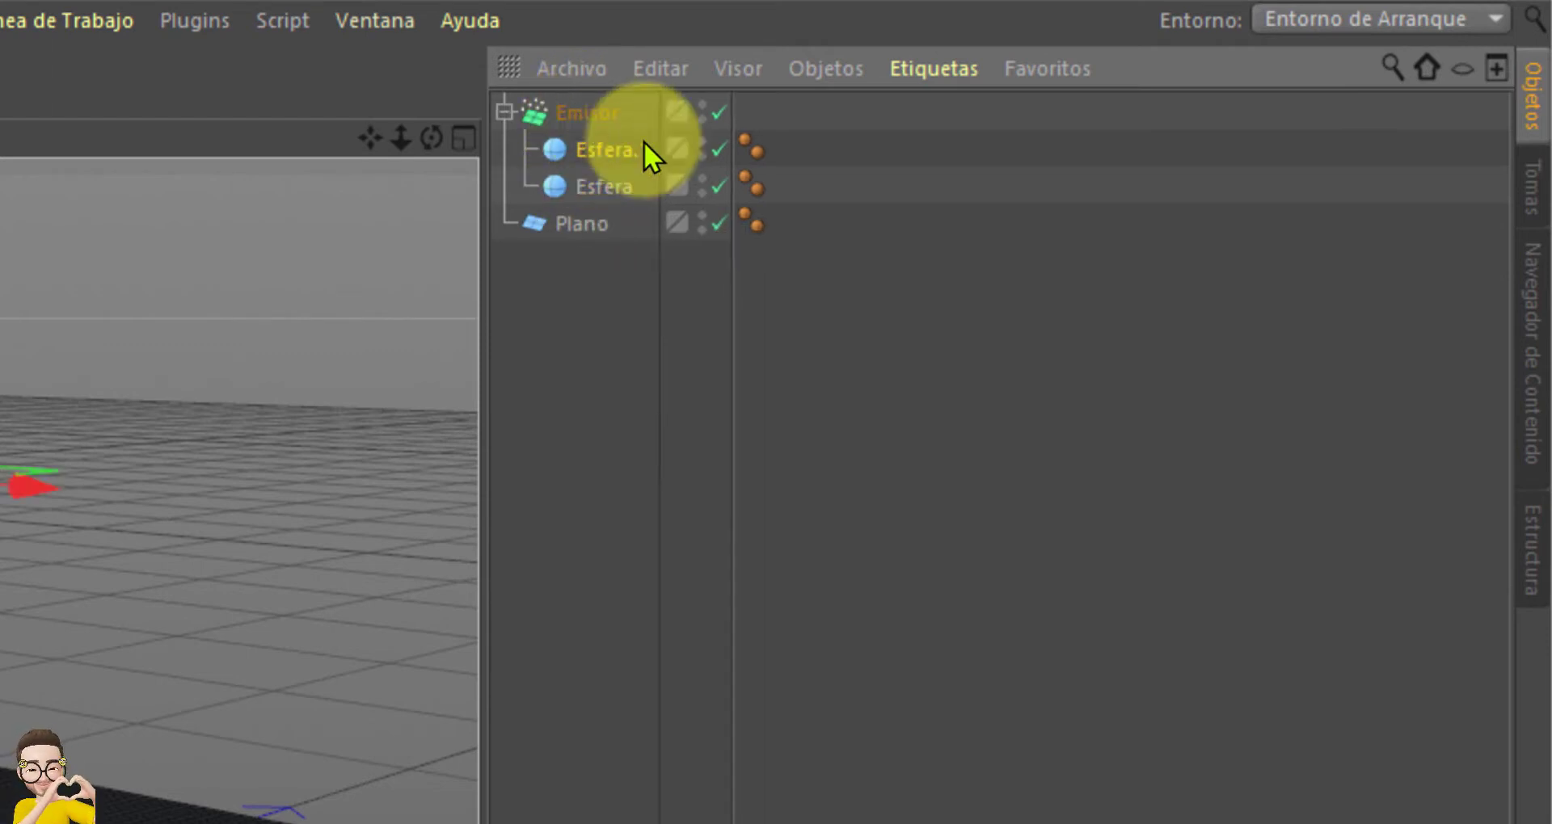
left_click(505, 112)
left_click(505, 112)
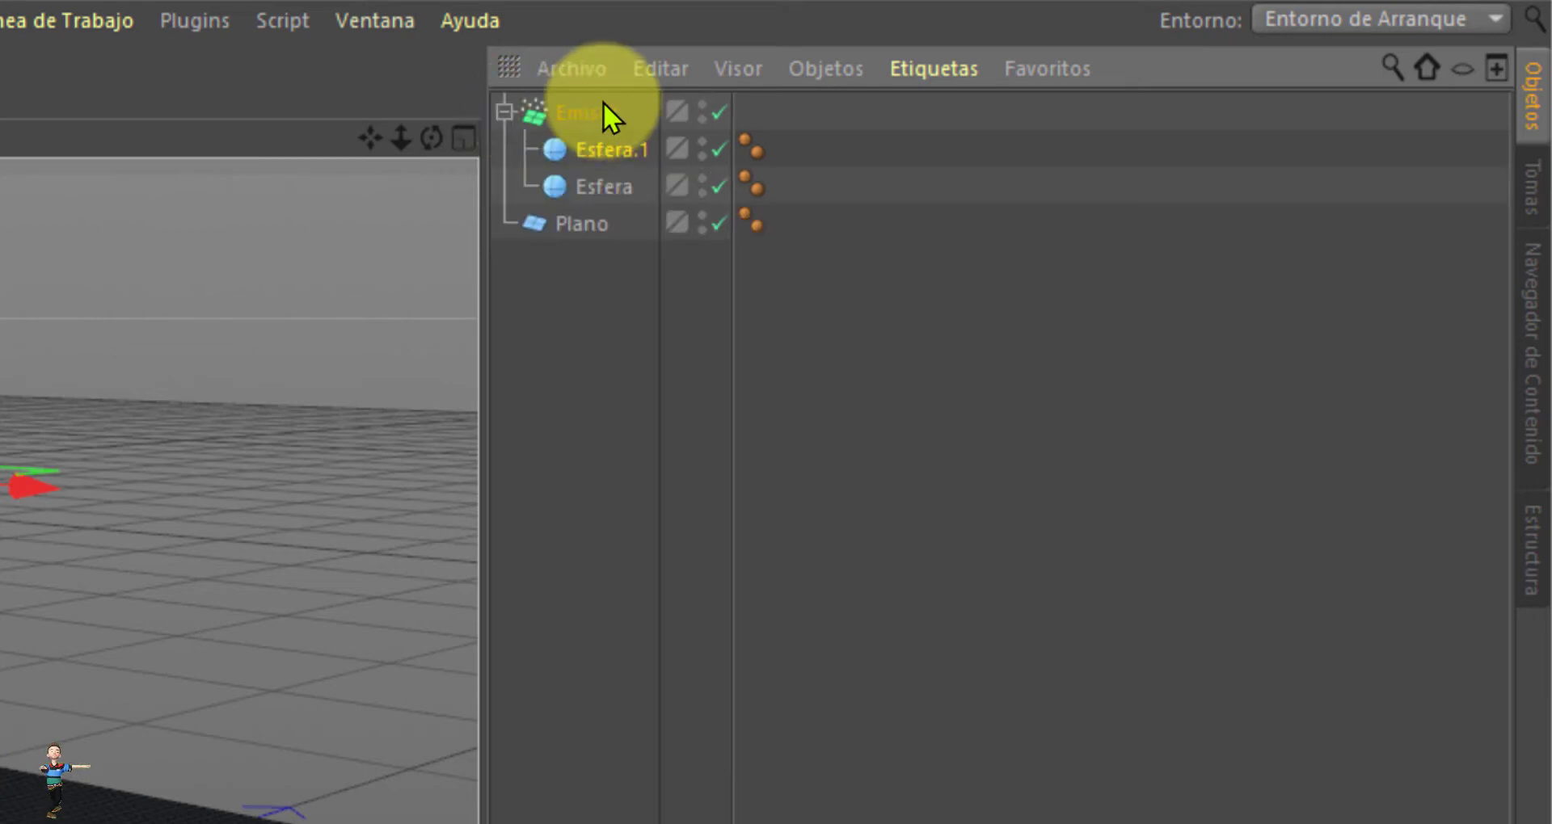
left_click(503, 111)
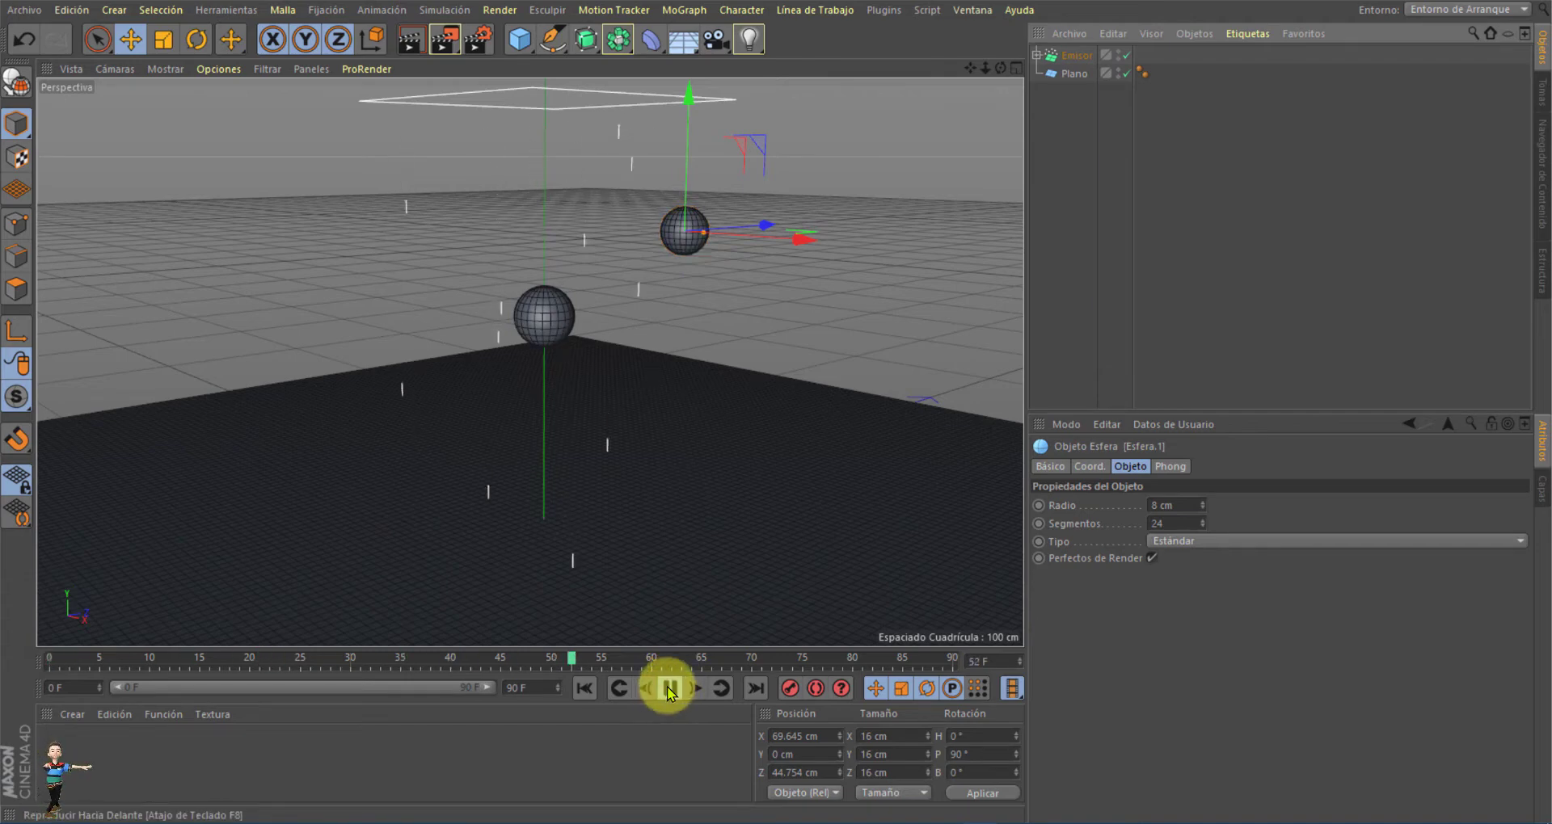
Step: Enable Mostrar Objetos on Emisor and preview the sphere particles falling toward the plane
left_click(669, 688)
double_click(1078, 55)
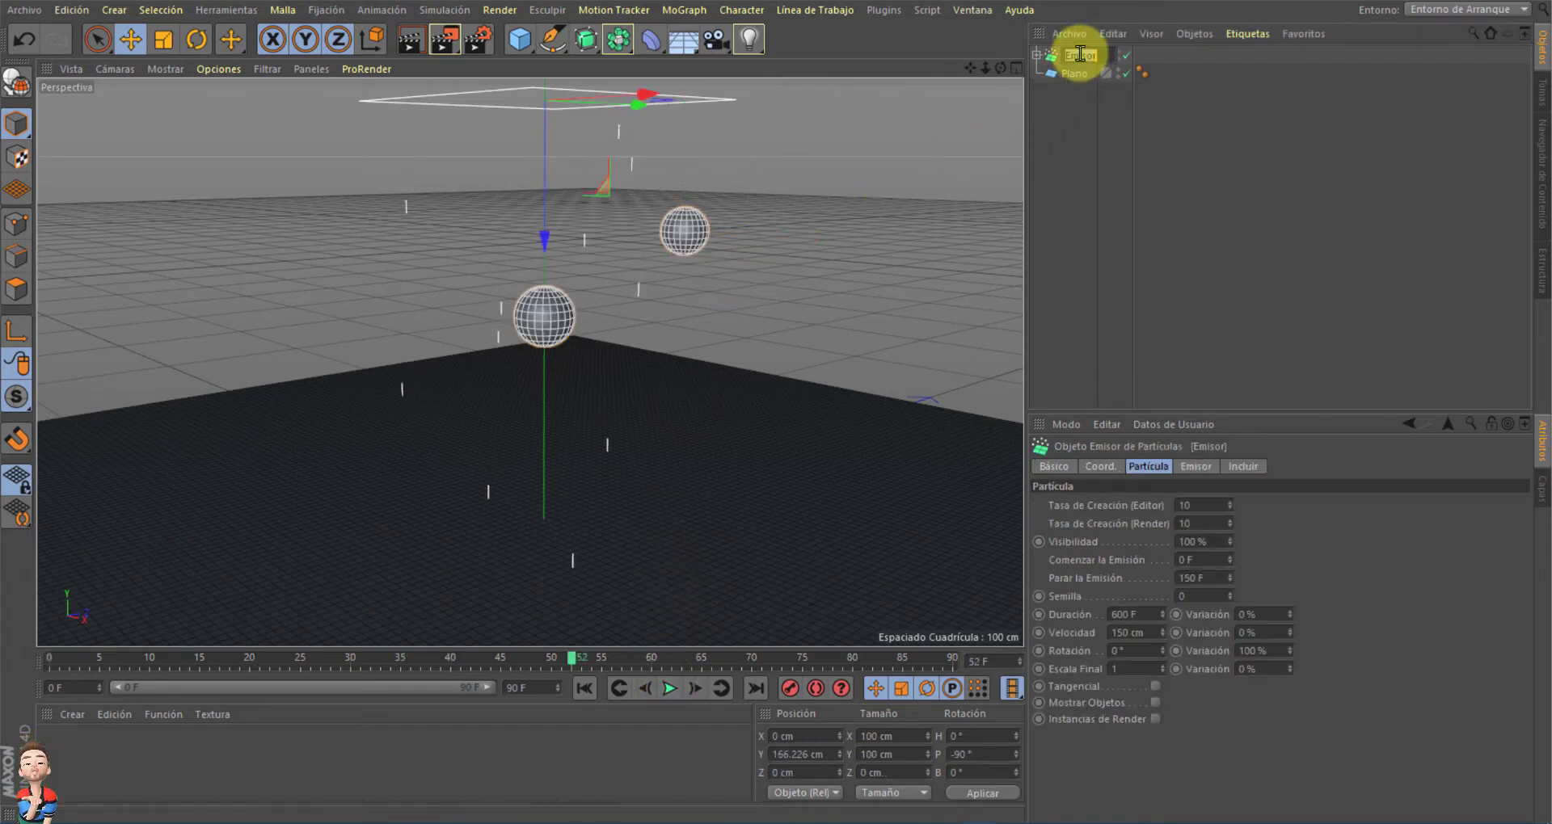
key("Return")
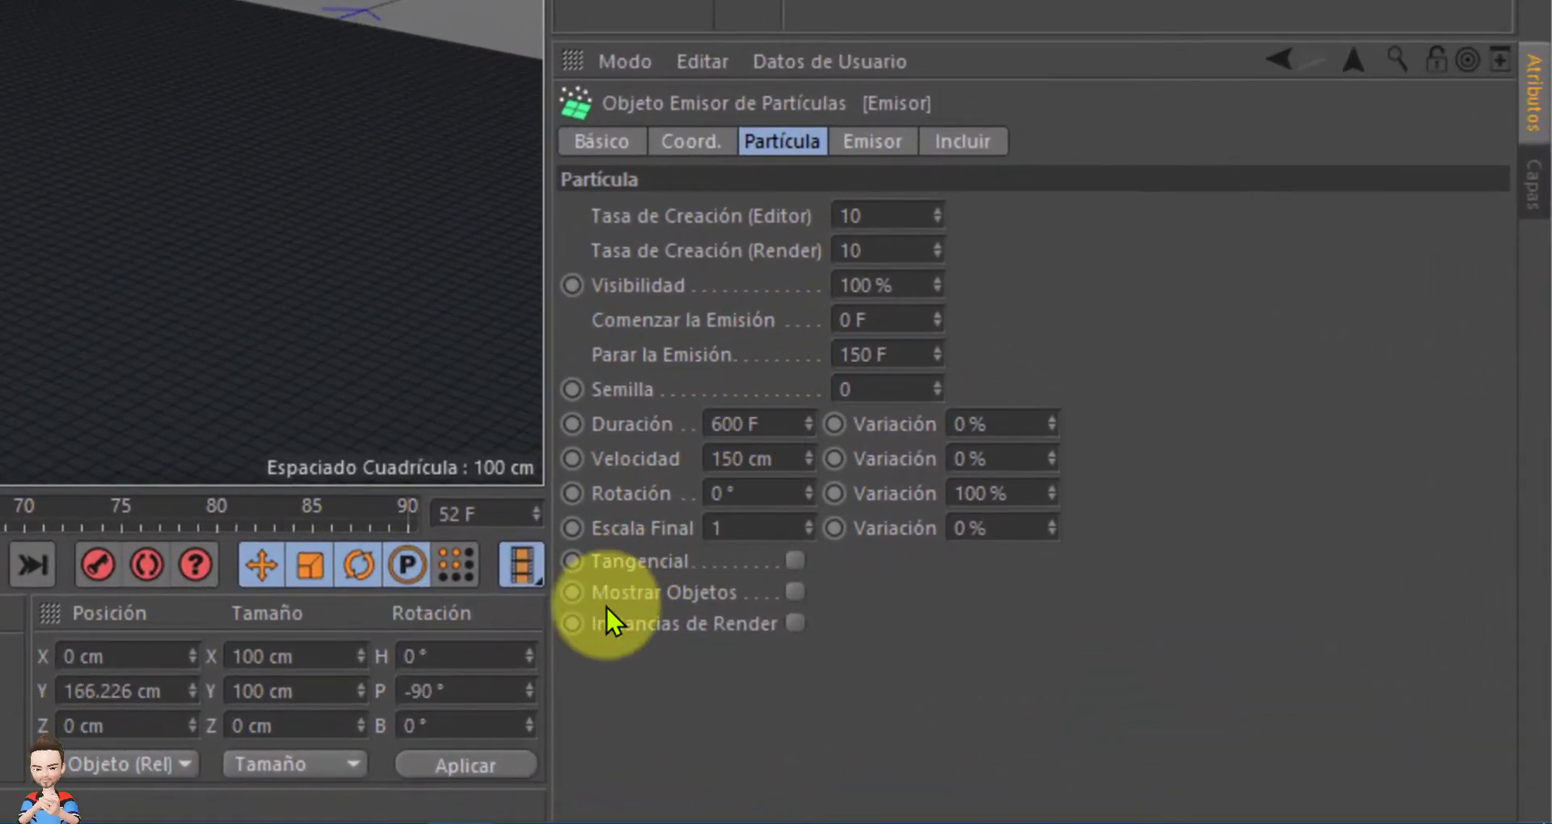
left_click(794, 590)
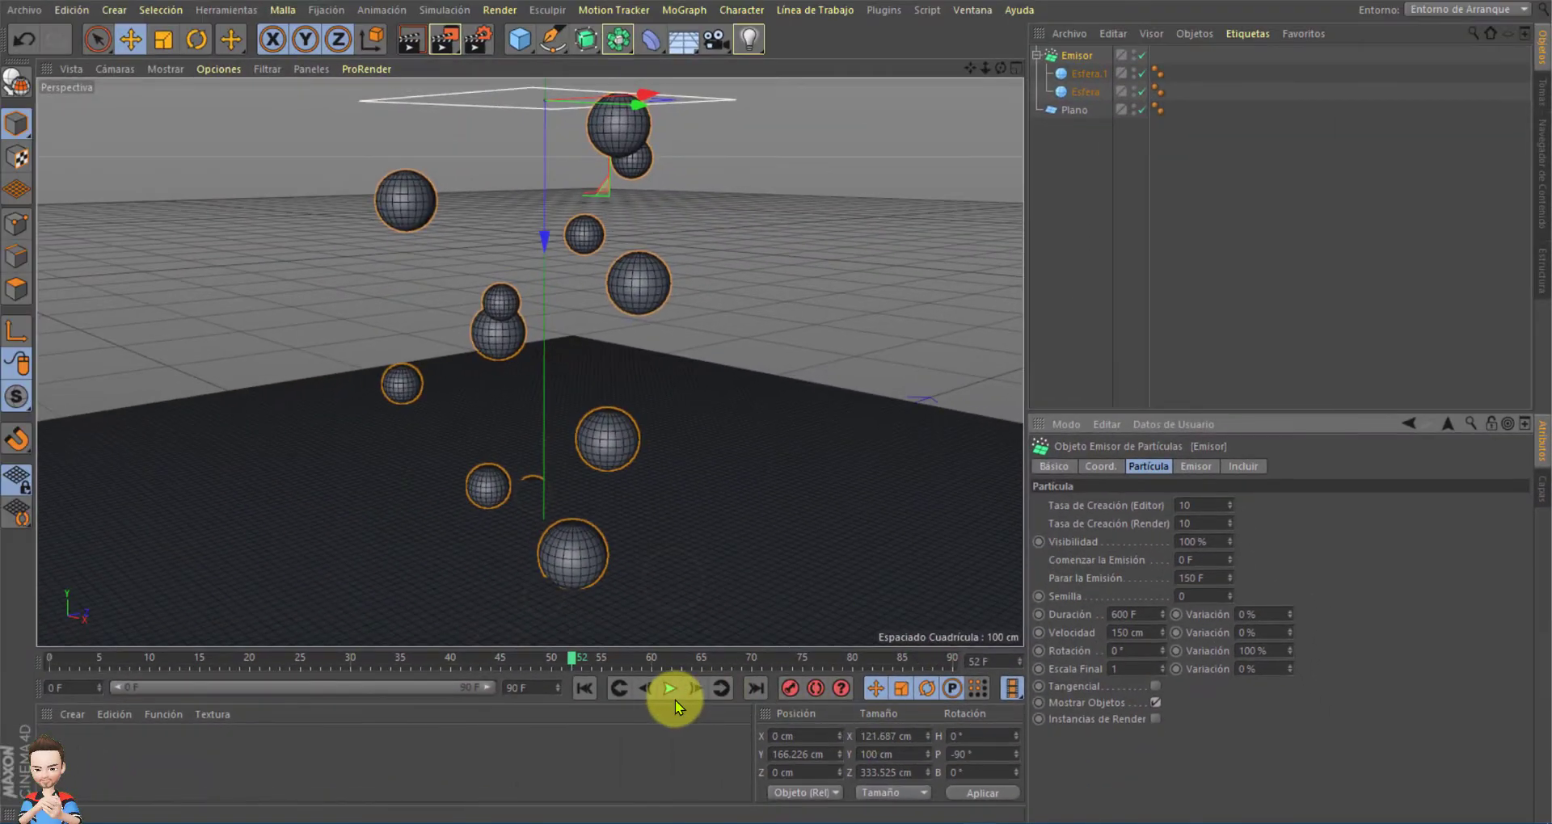
left_click(677, 692)
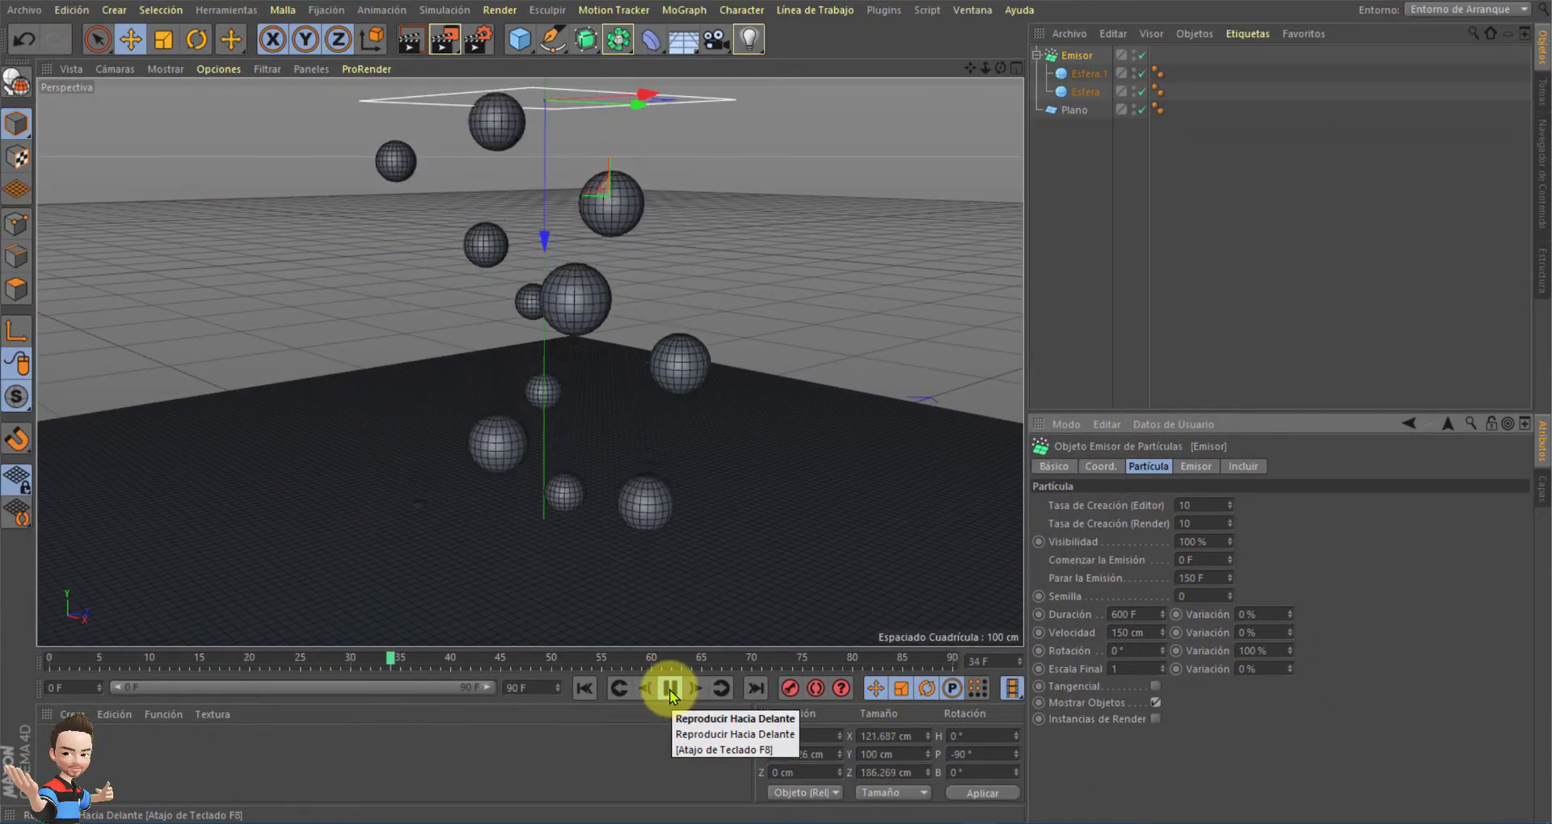
left_click(669, 689)
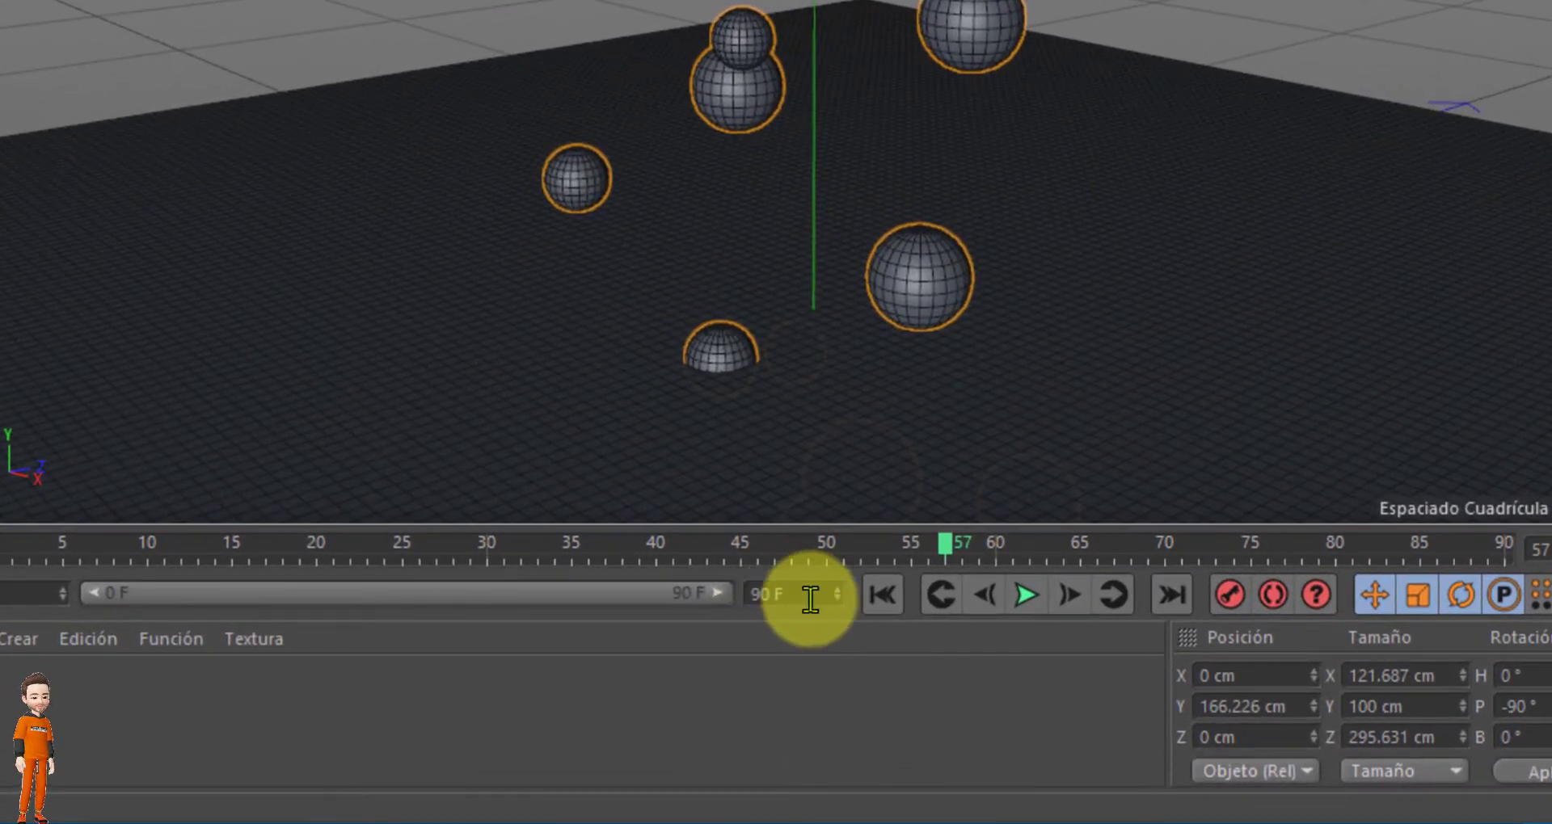
Step: Set the scene end frame and preview range to 300 F, then play the animation through
type("3")
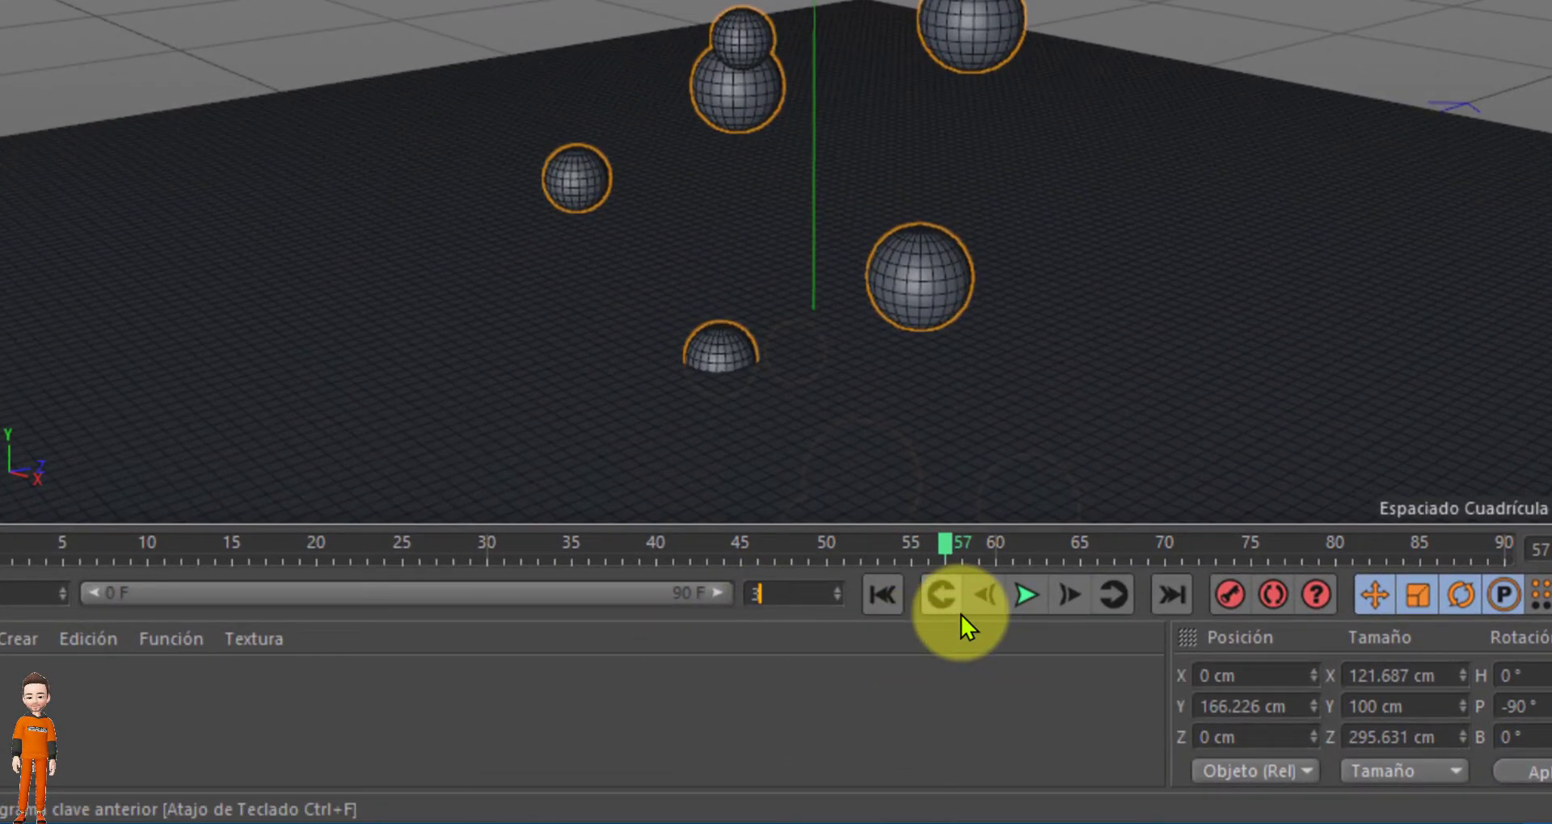
type("00")
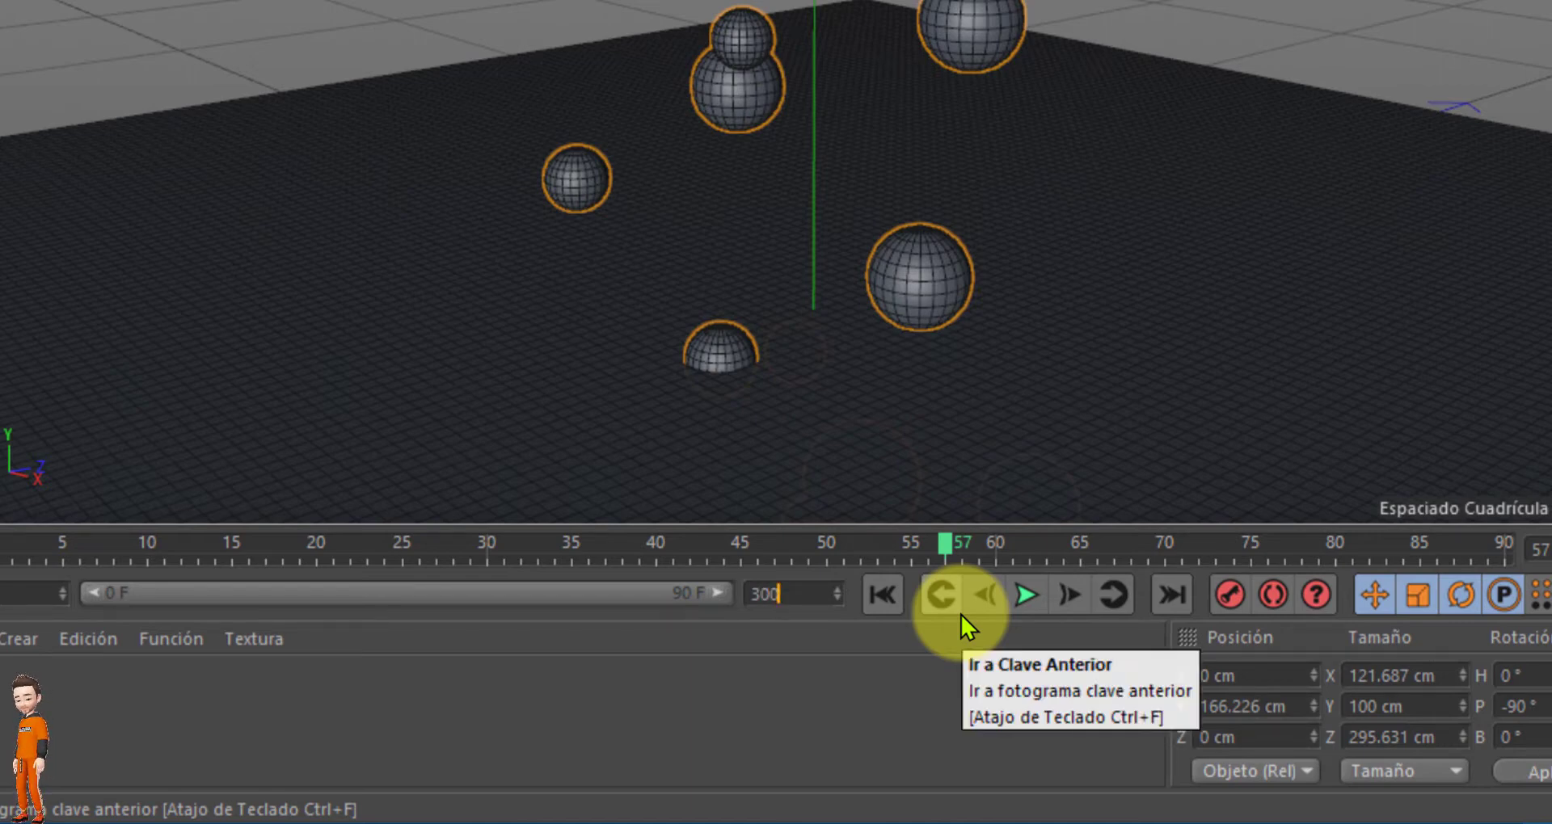
key("Return")
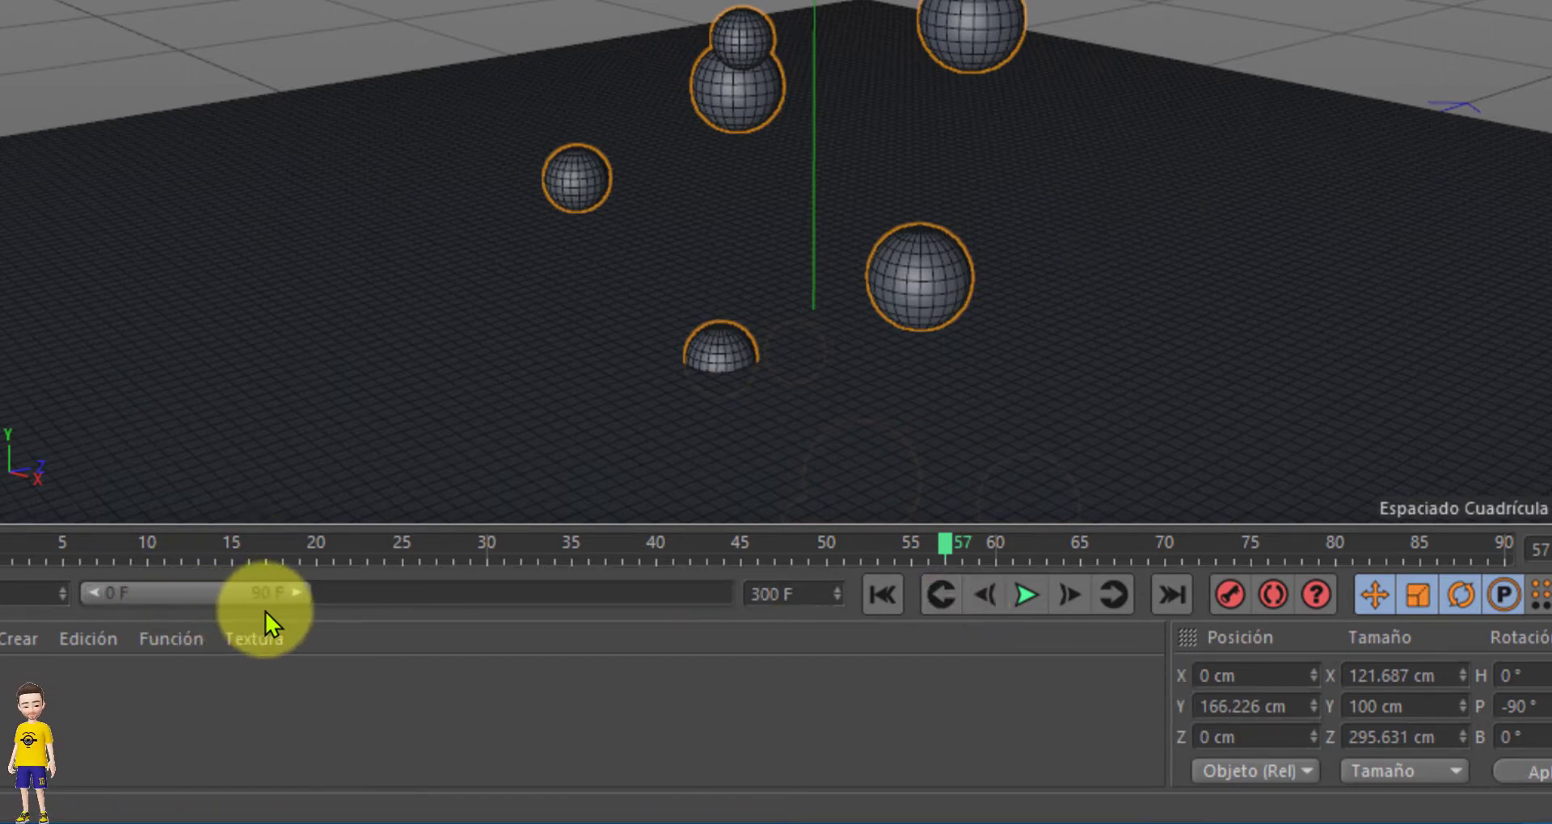
left_click_drag(293, 593, 744, 576)
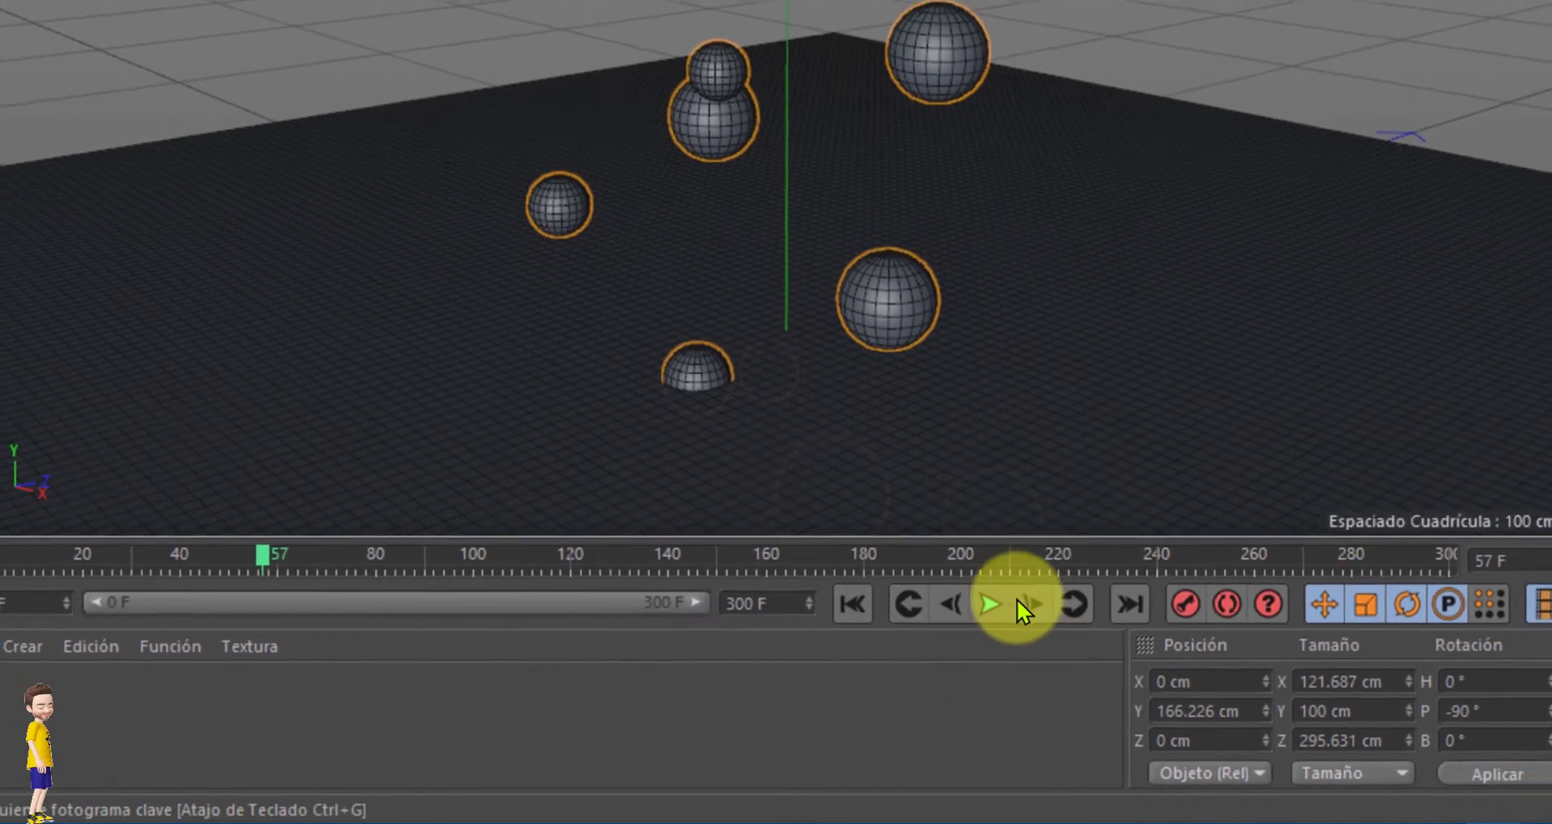
left_click(993, 604)
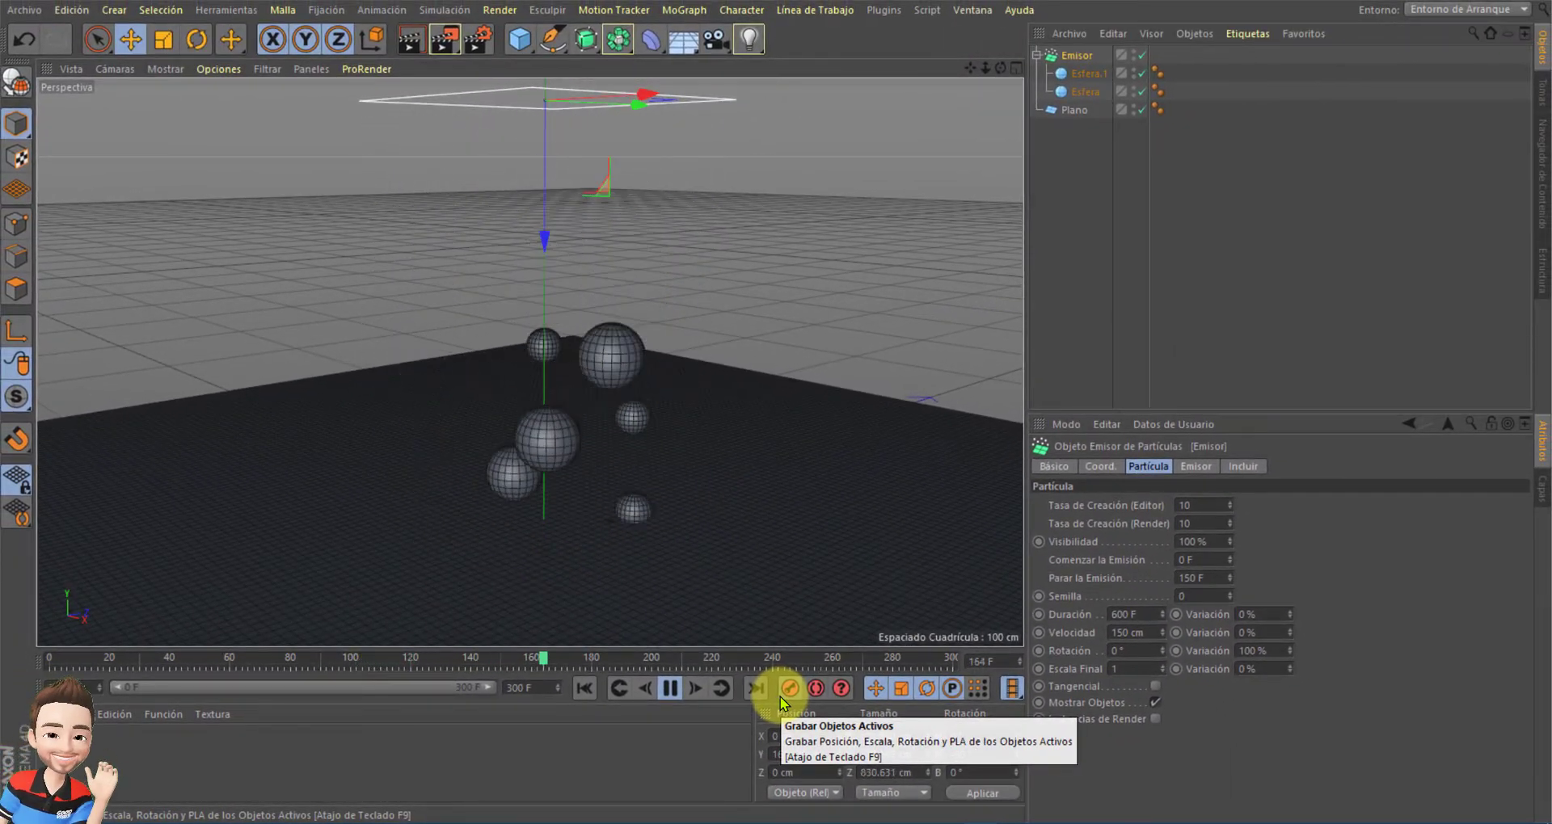
left_click(669, 690)
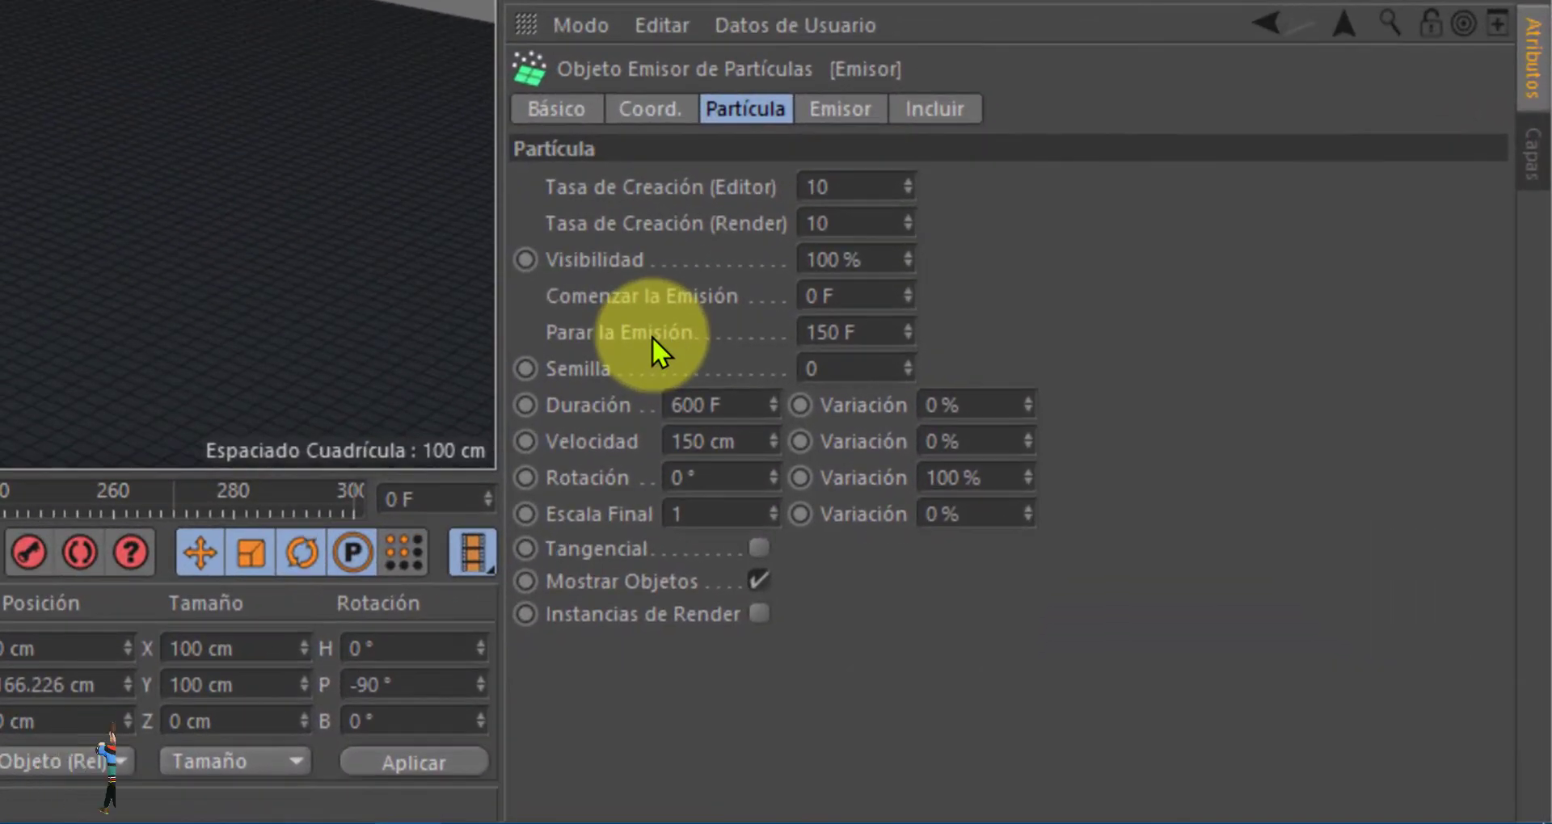
Step: Set Stop Emission to 300 F, speed to 190 cm, and speed and end-scale variation to 90%
double_click(848, 334)
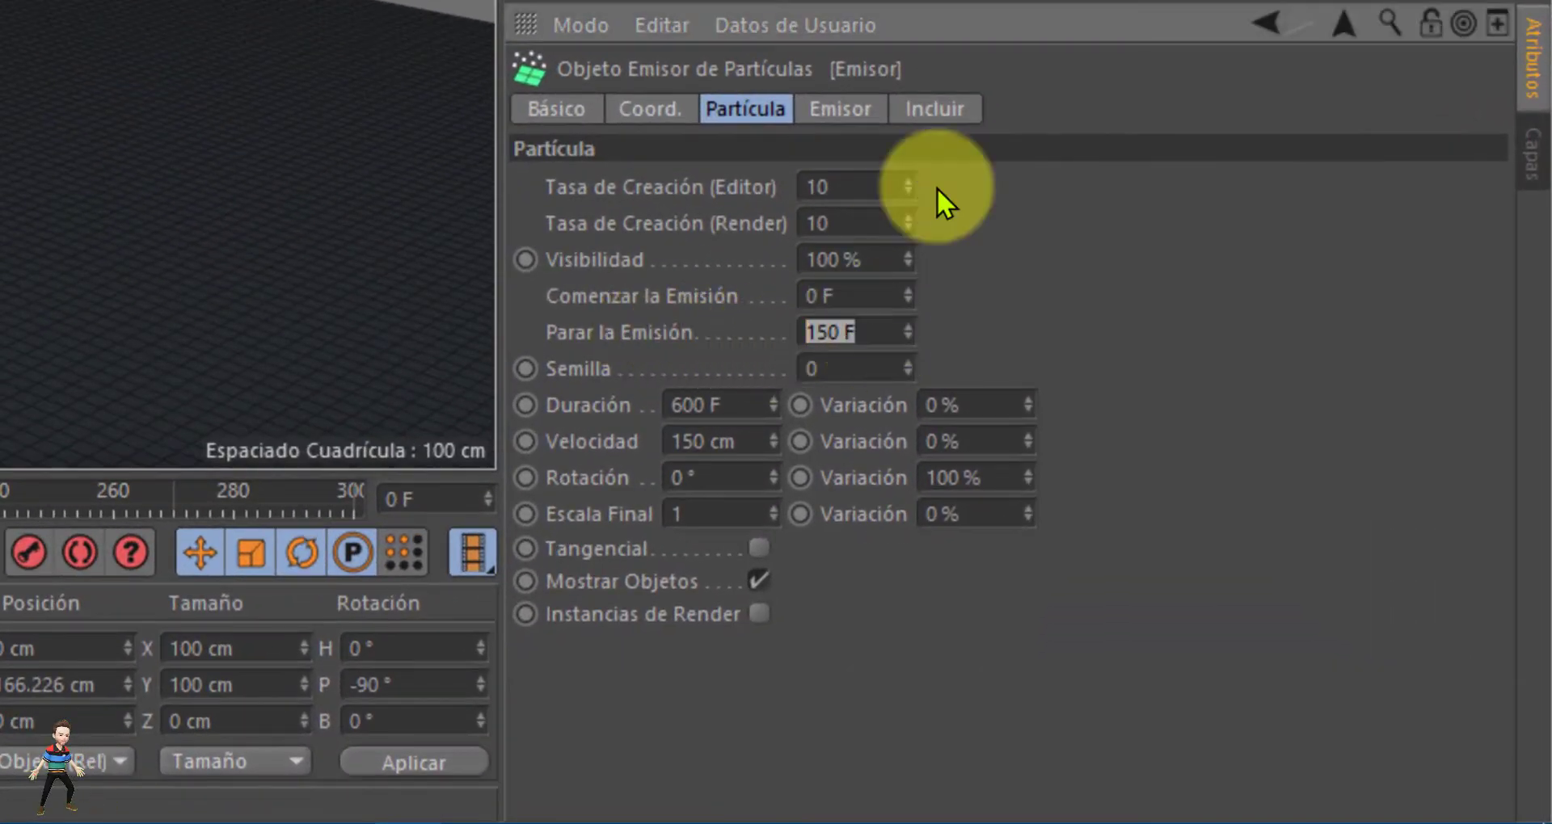
type("300")
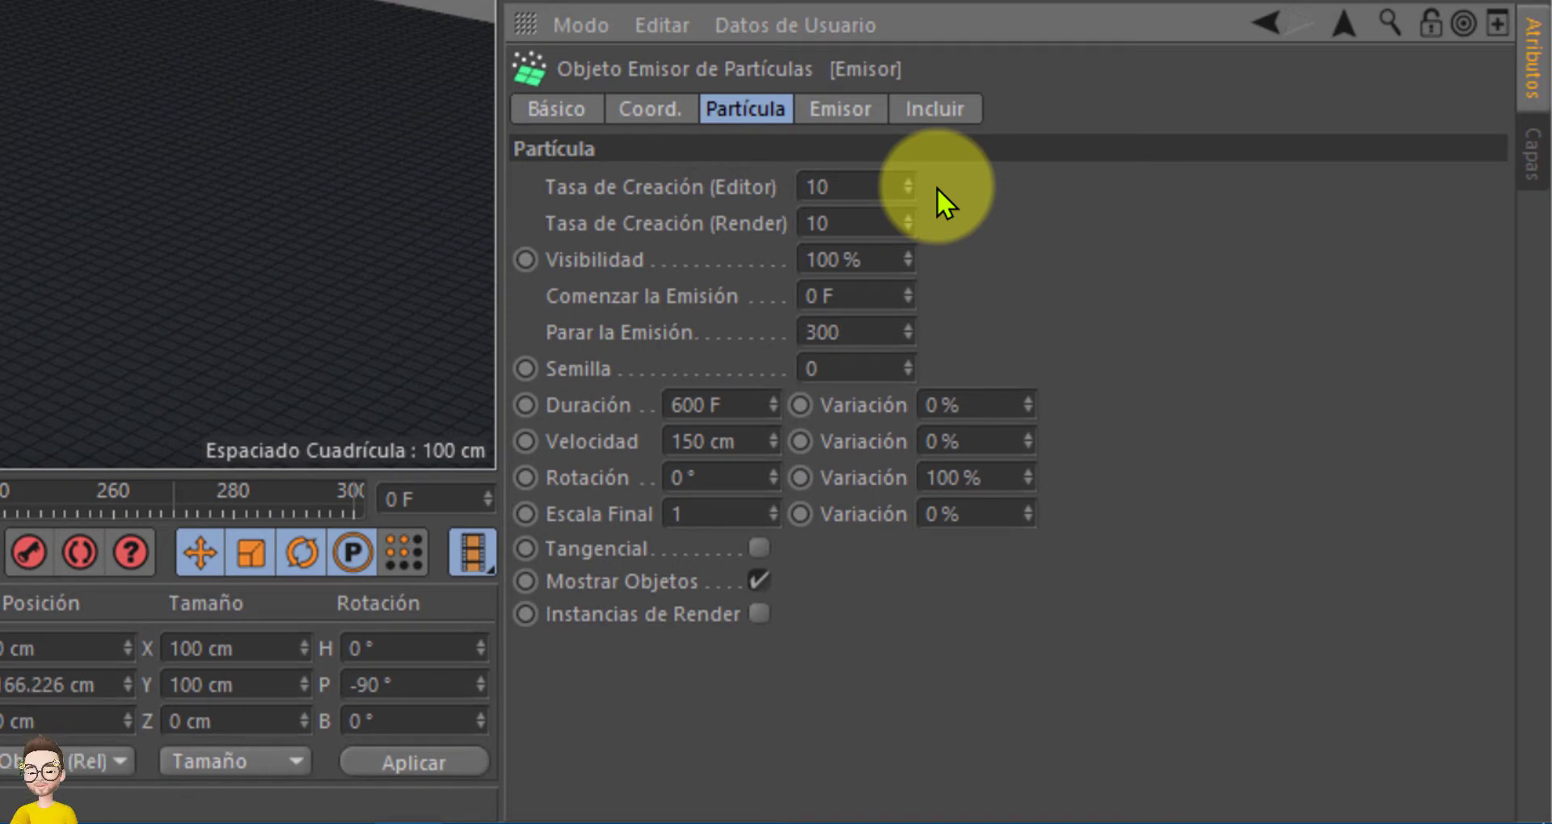
key("Return")
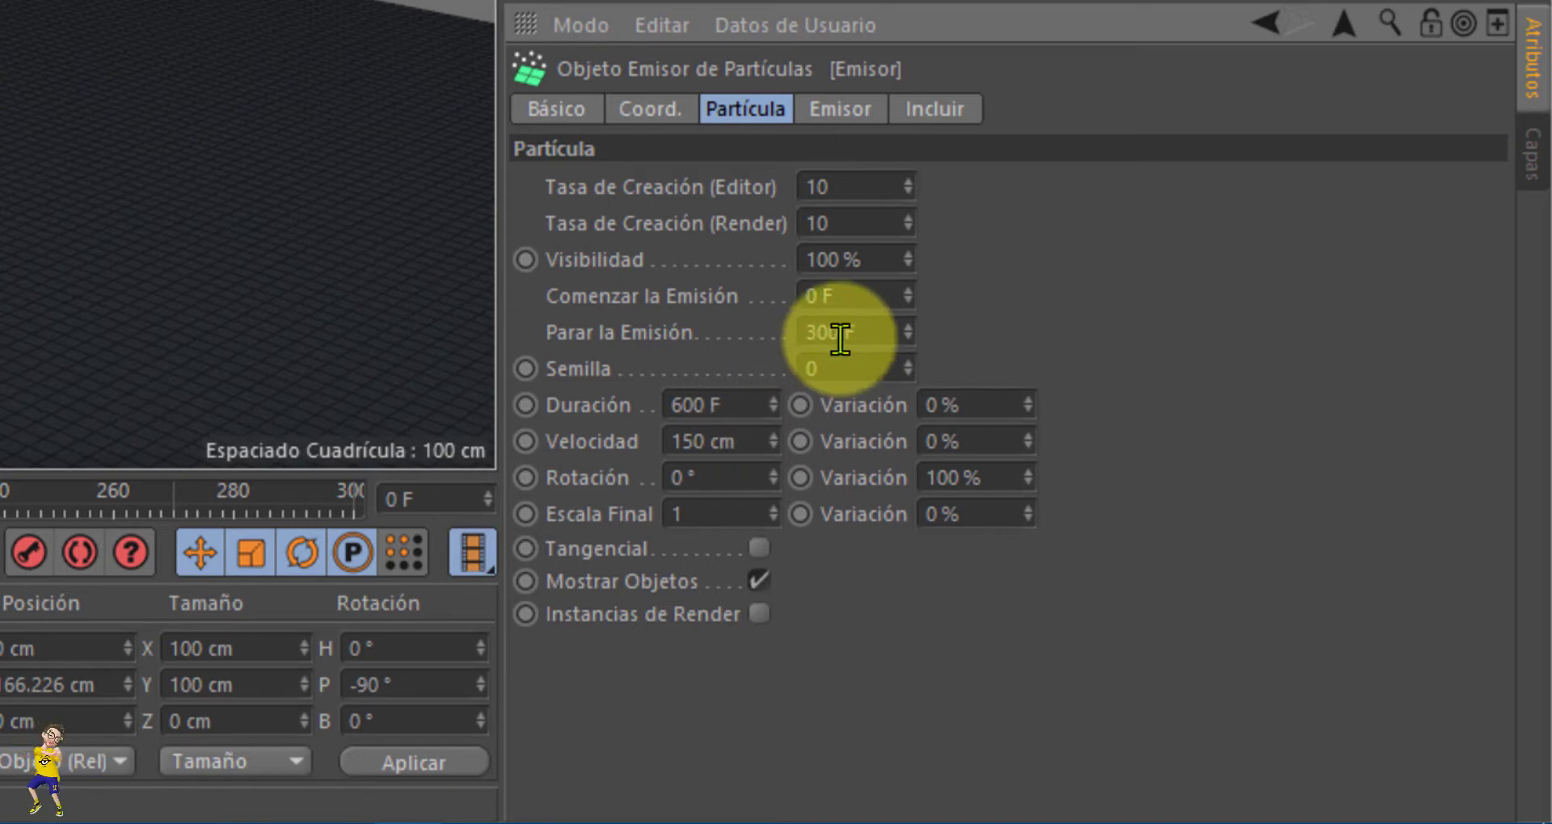
left_click(742, 439)
type("1")
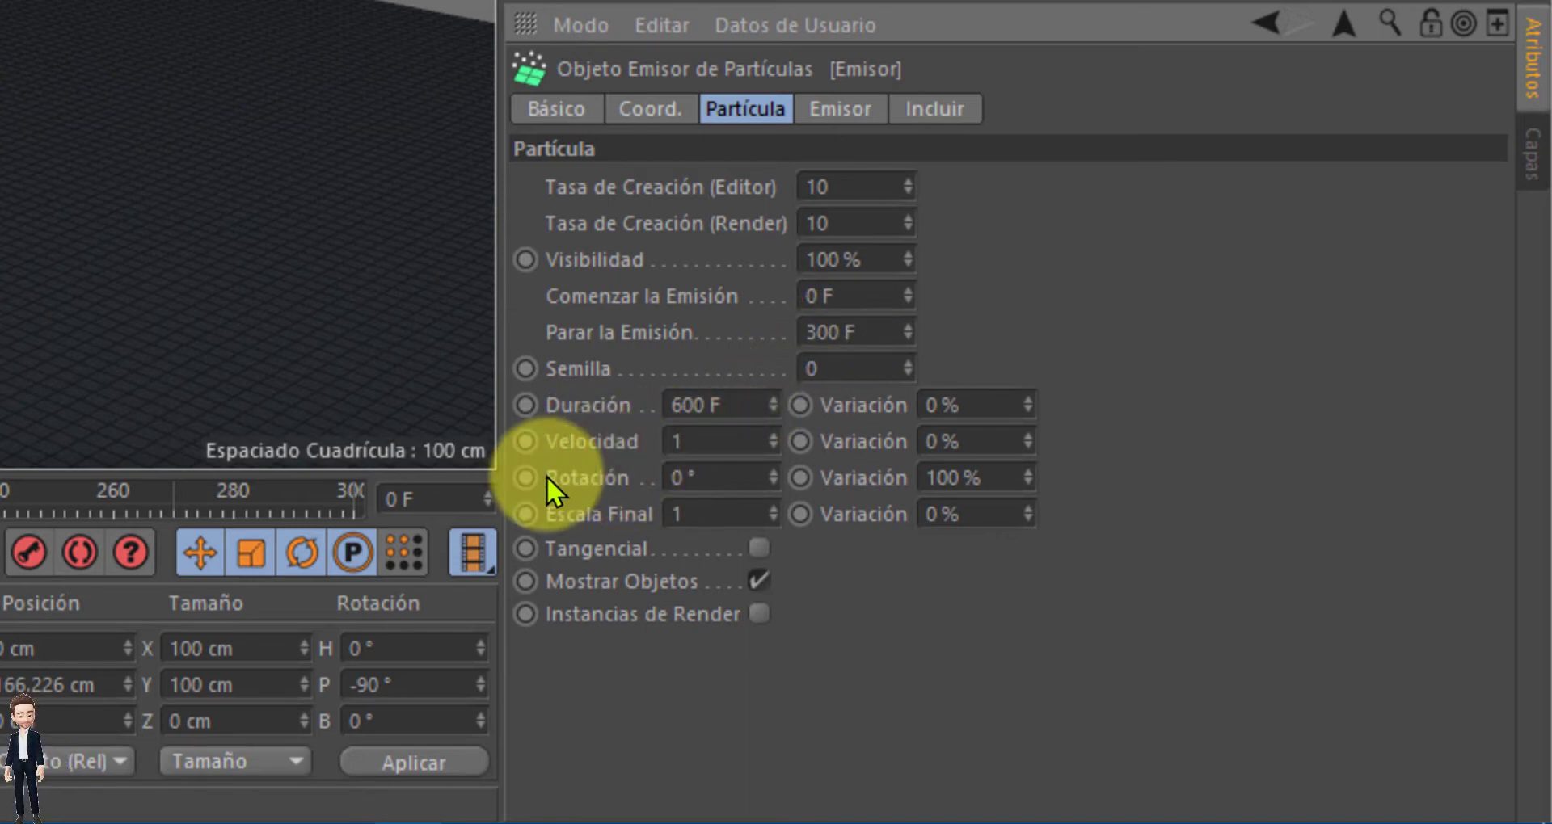
type("90")
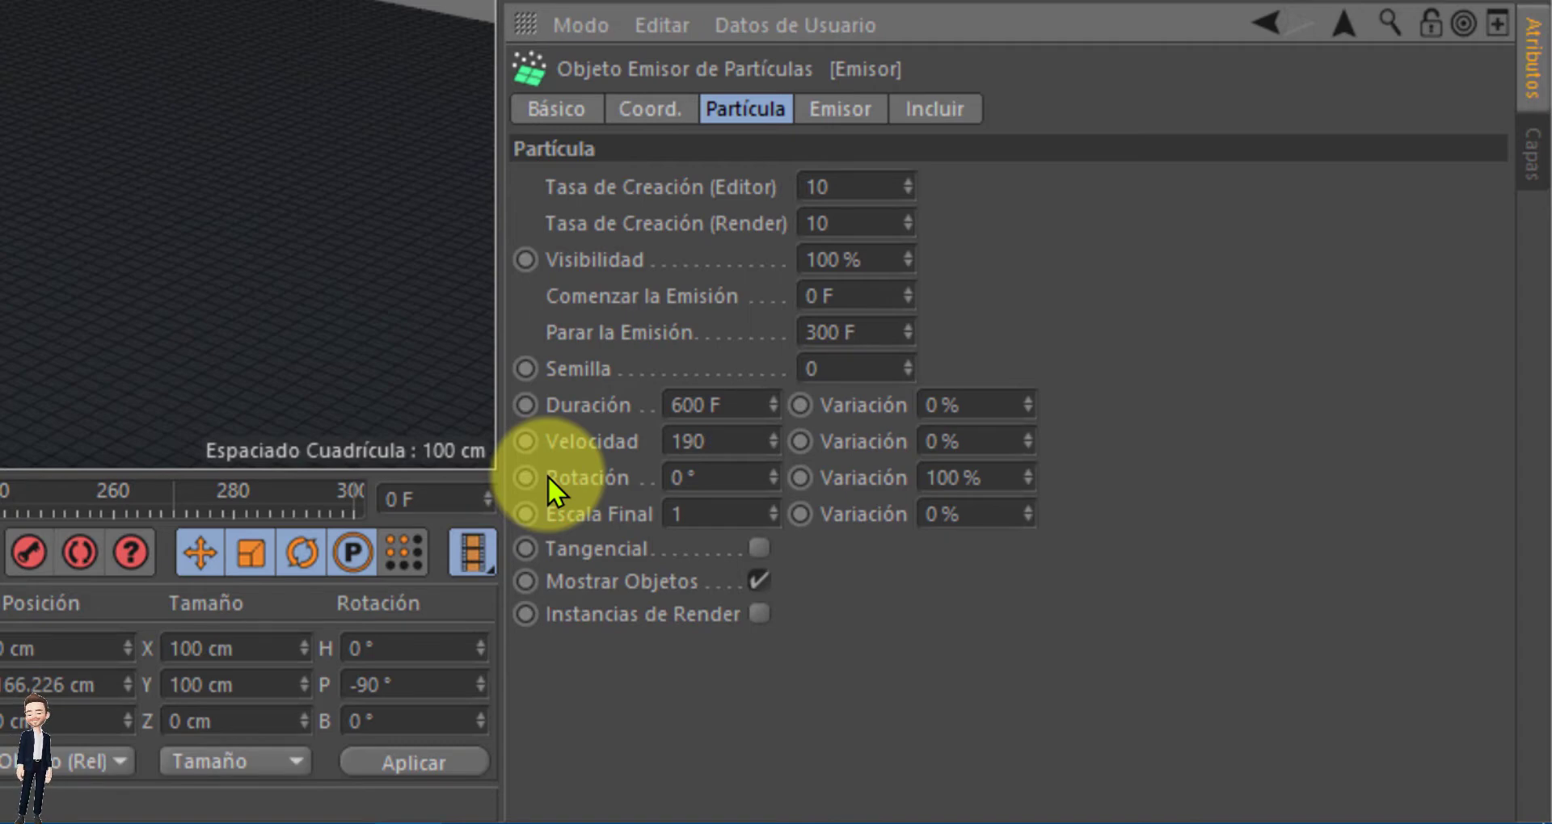
key("Return")
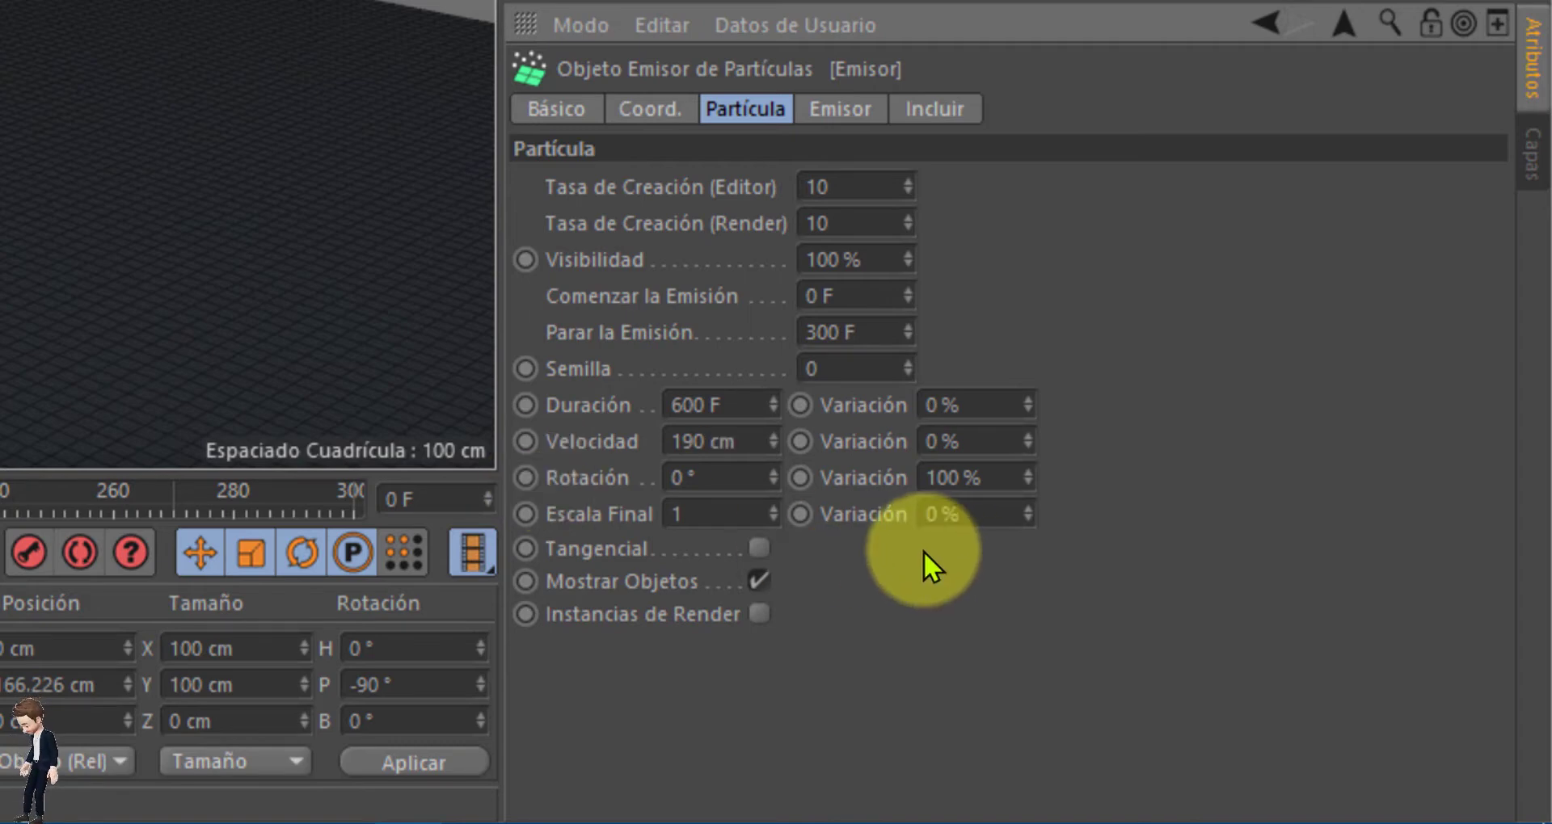
left_click(970, 441)
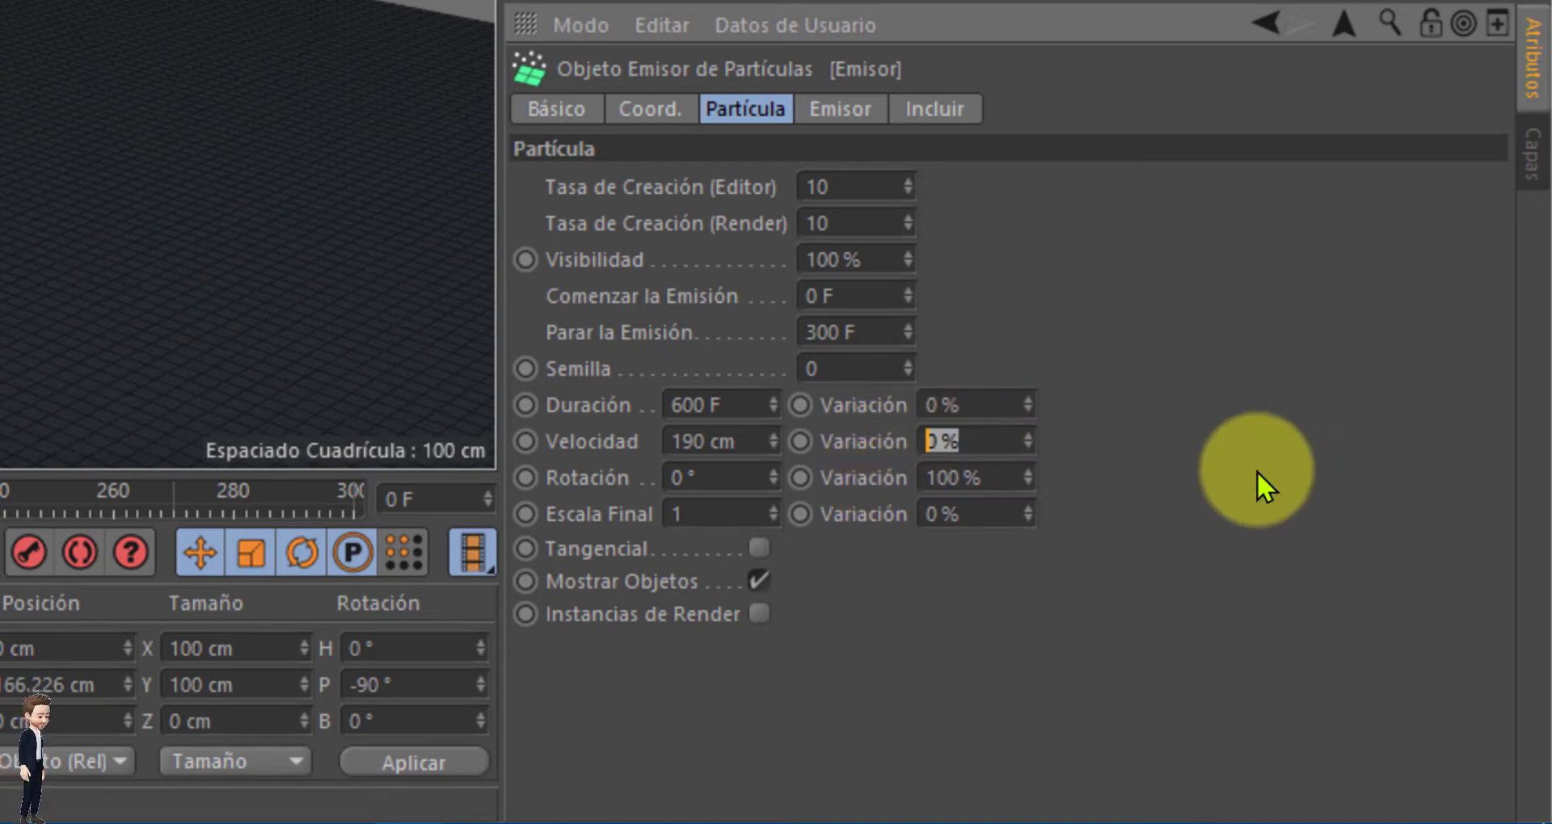
type("90")
key("Return")
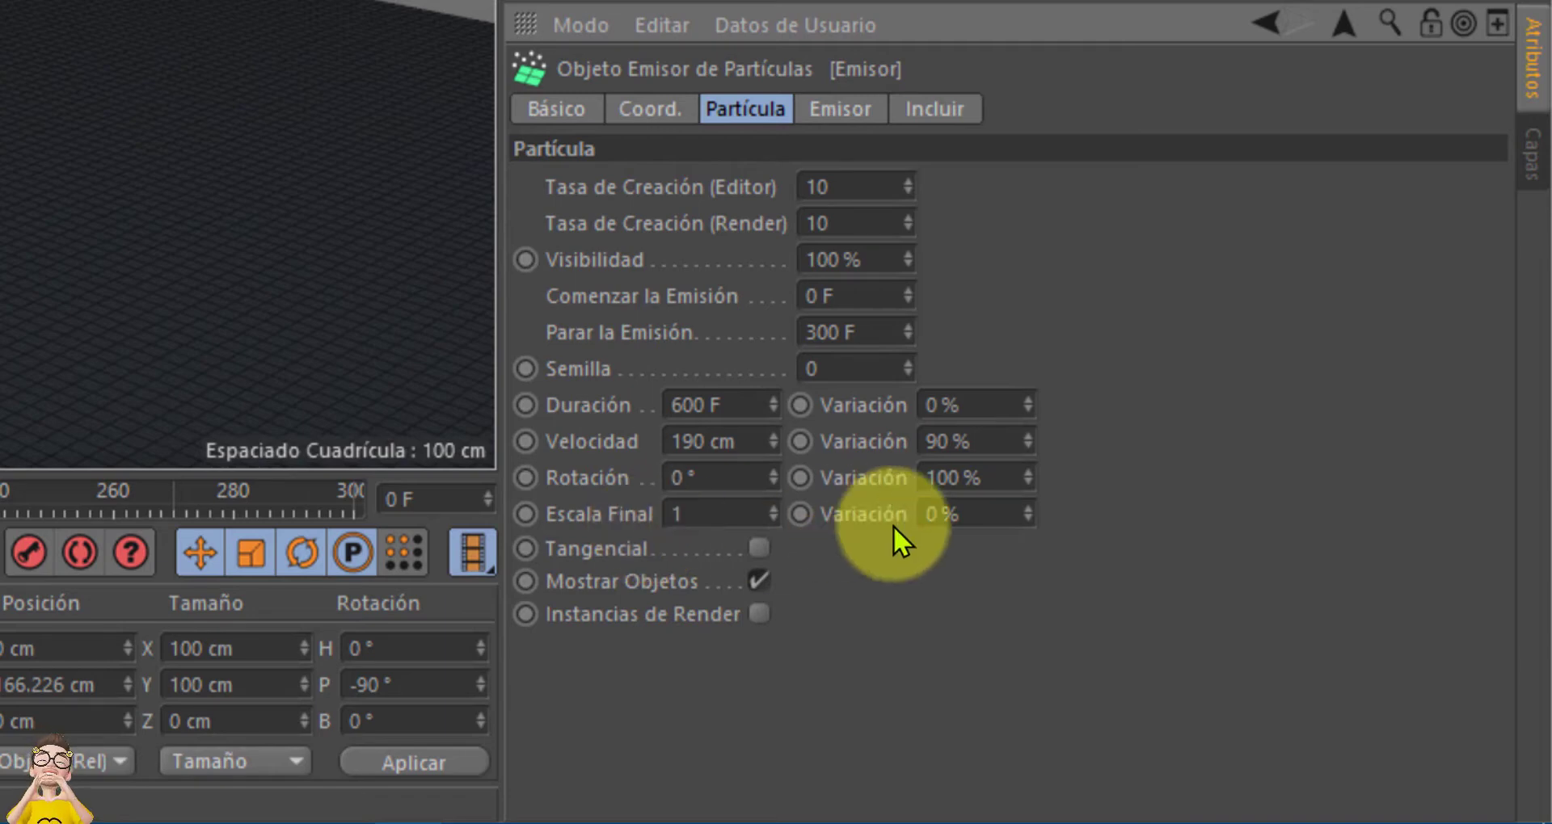
left_click(982, 516)
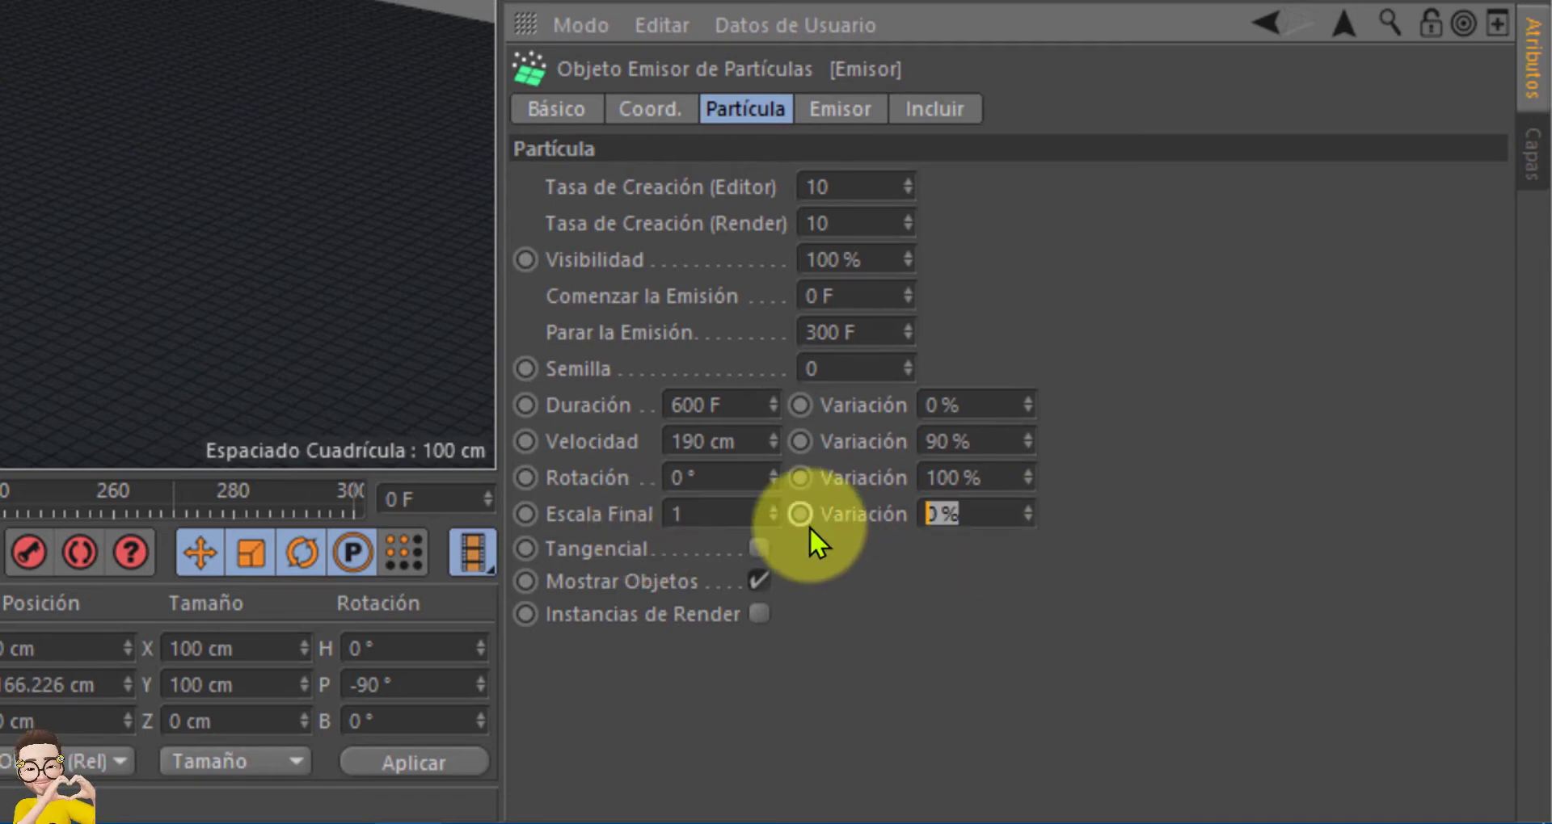
key("BackSpace")
type("90")
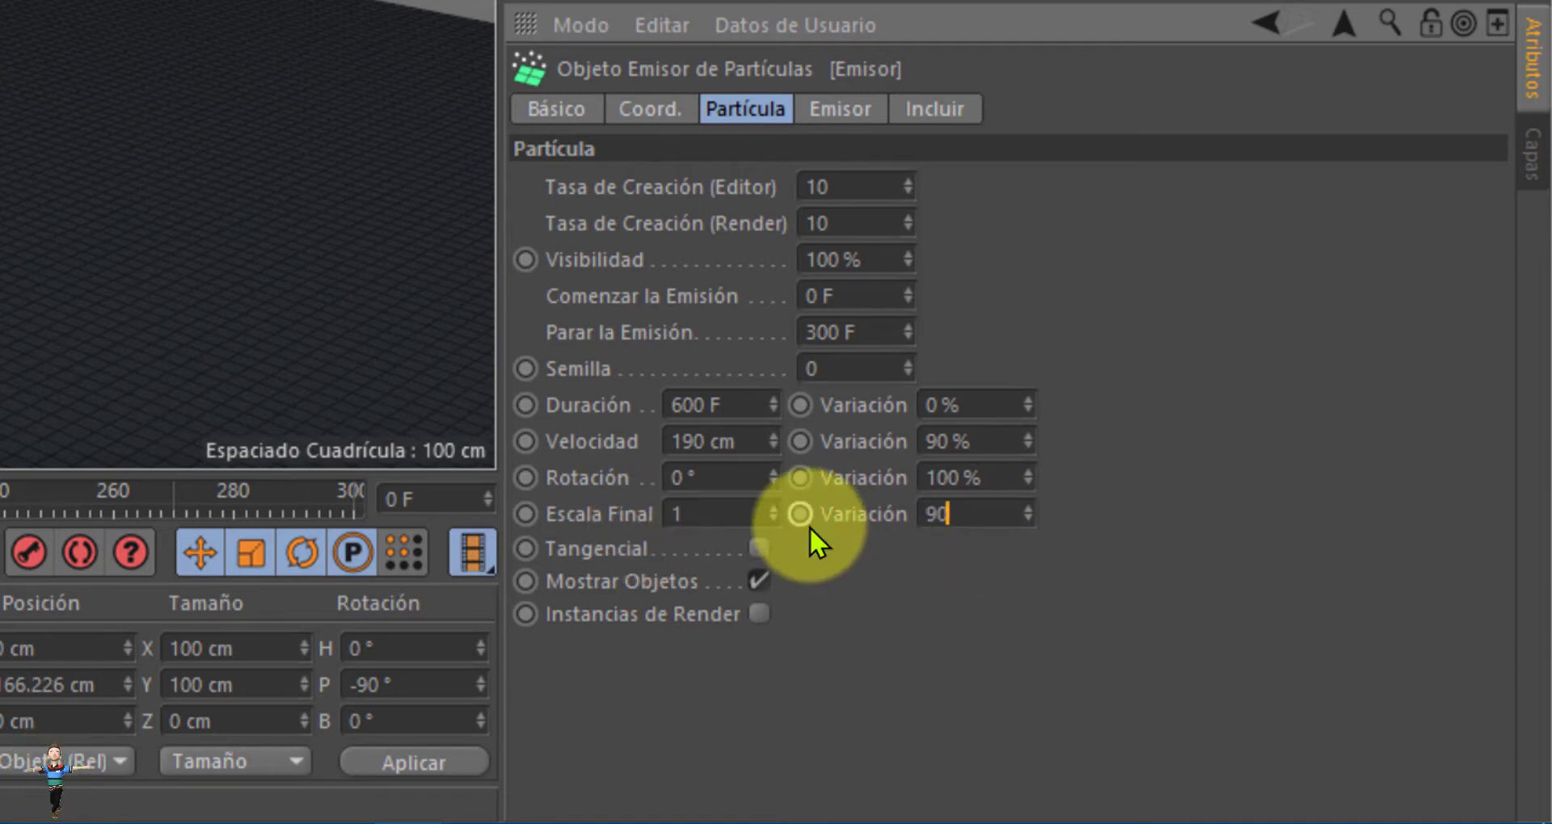
key("Return")
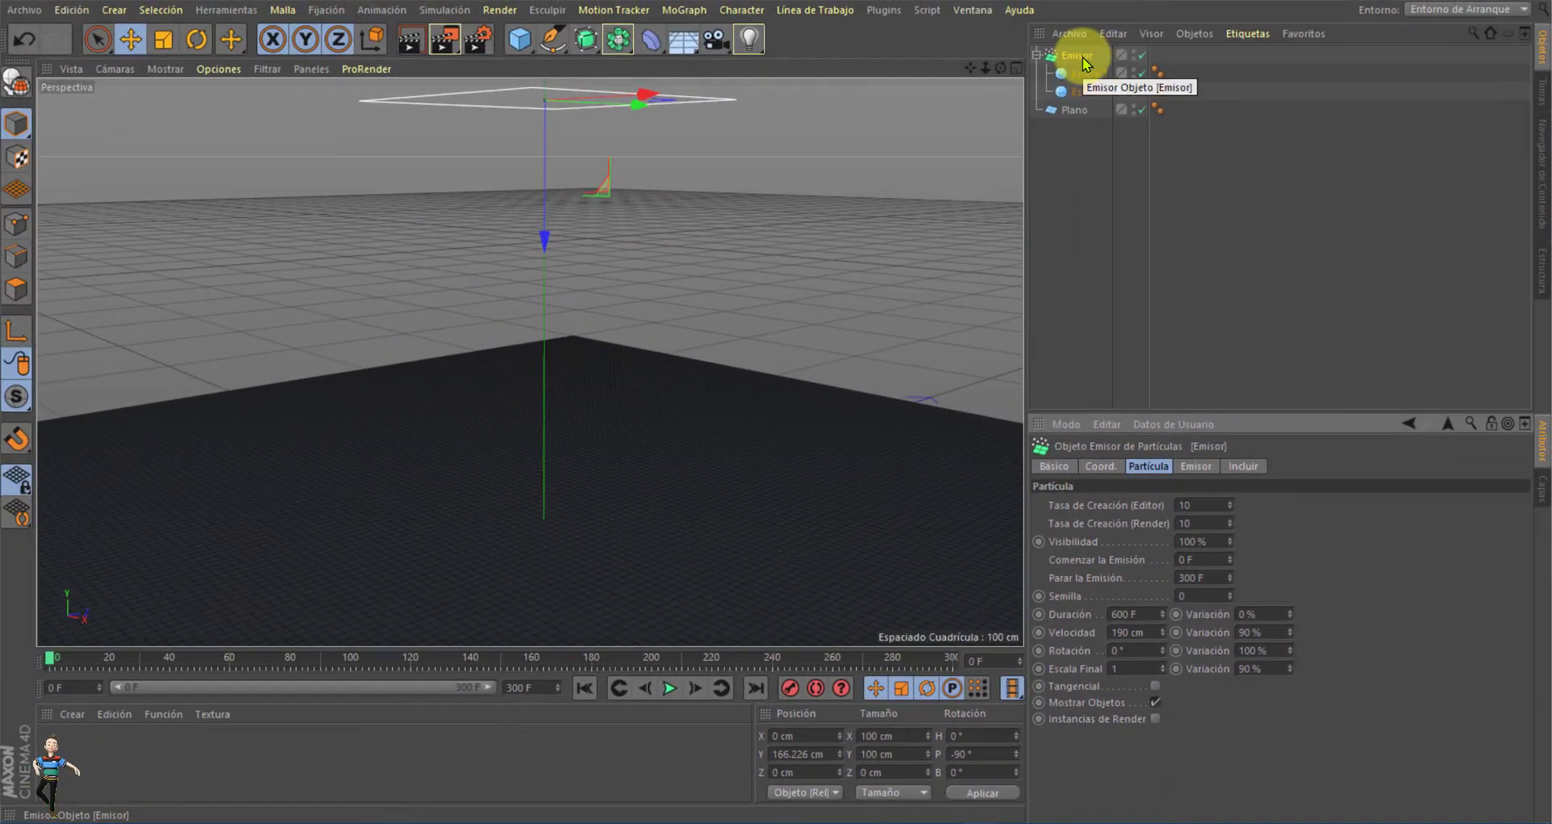
Step: Add a Collision deformer from the Deformer palette and parent it under Plano
left_click(1071, 150)
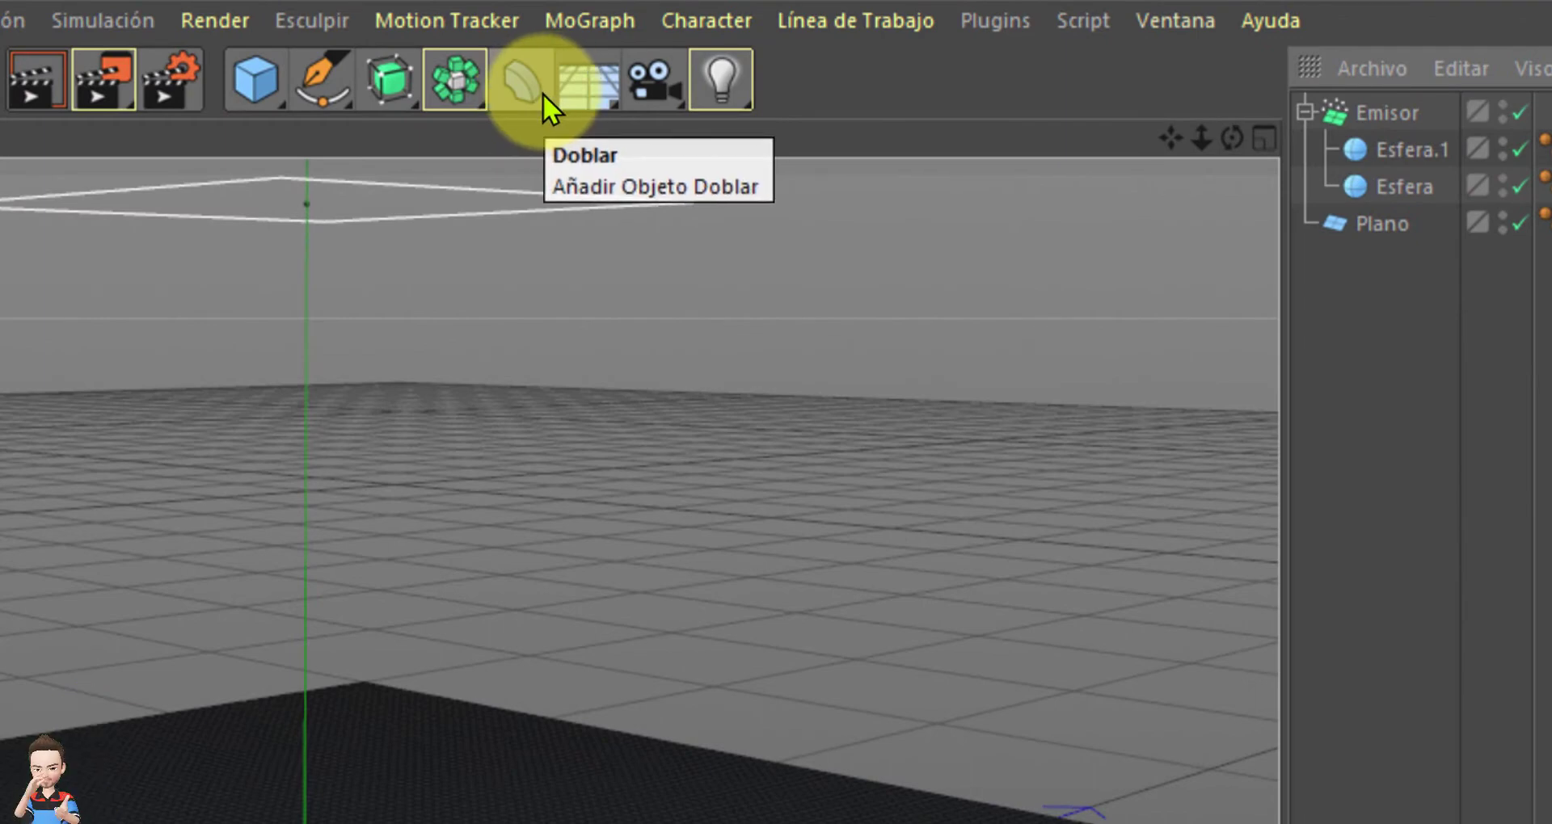
left_click(542, 93)
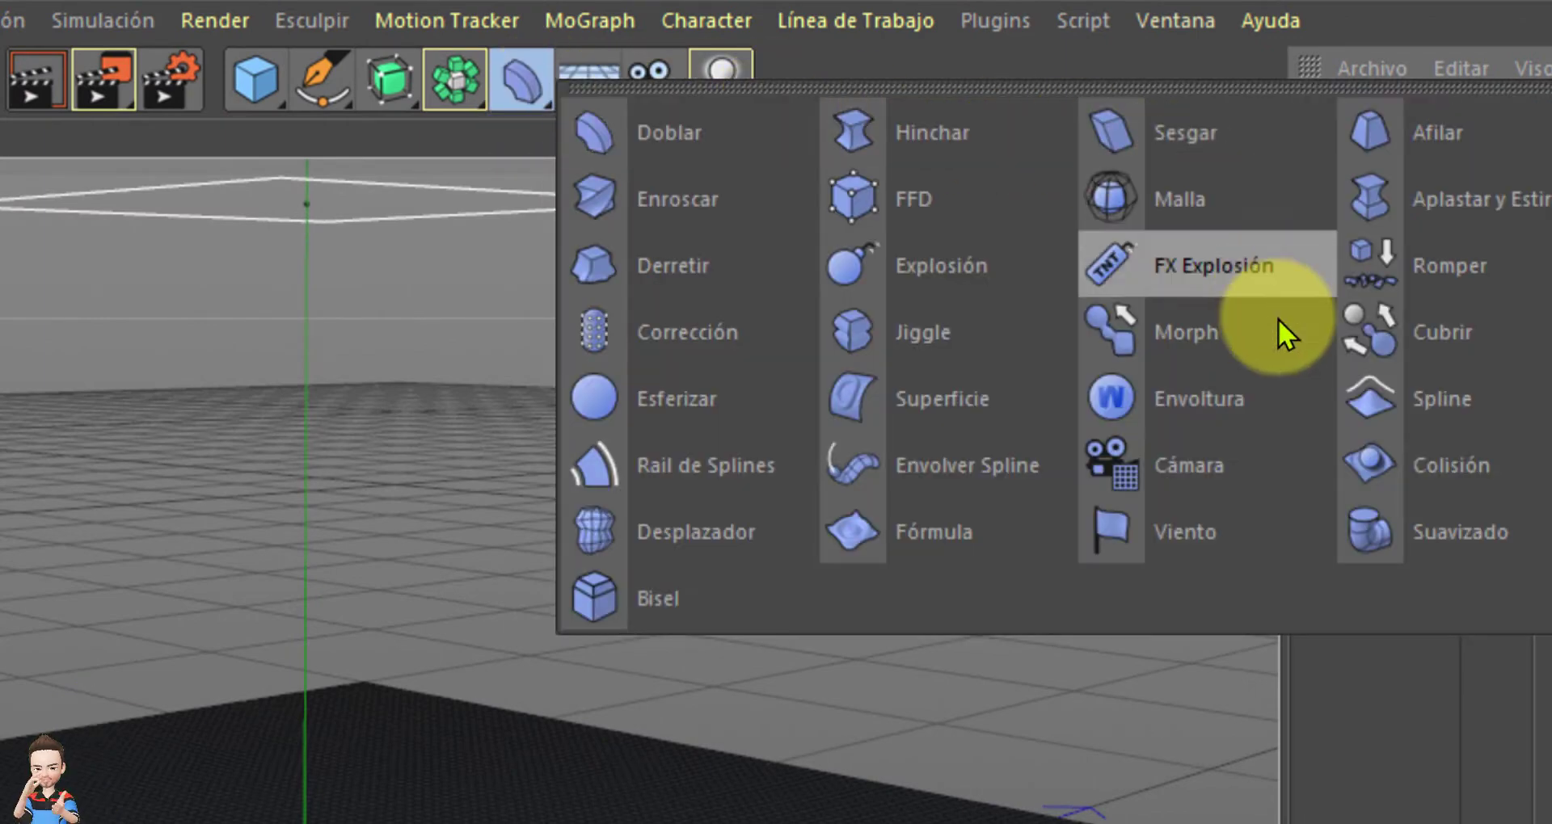
left_click(1477, 474)
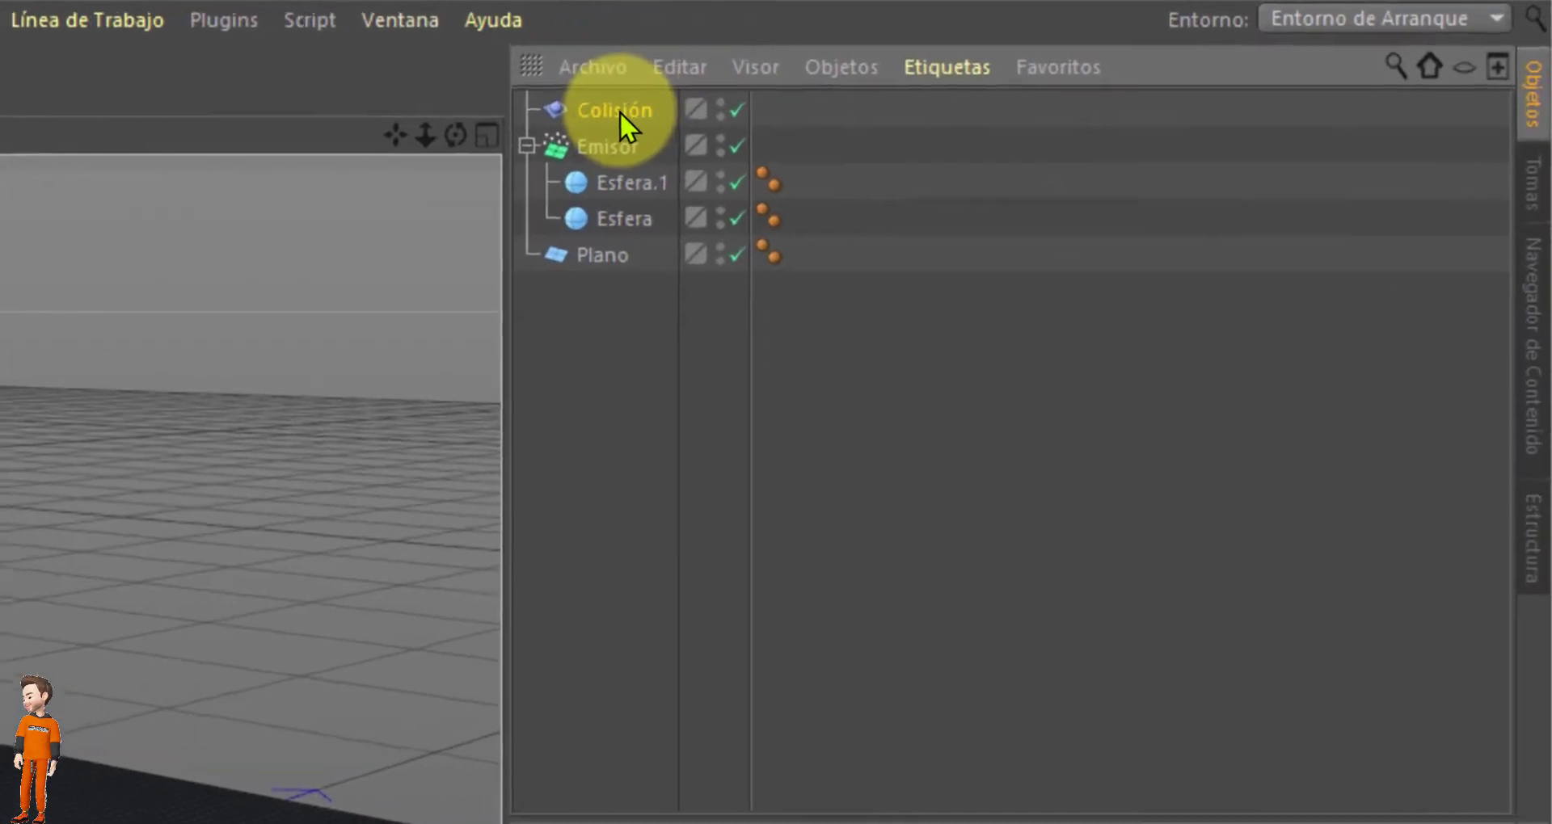
mouse_move(745, 98)
left_mouse_down()
mouse_move(588, 213)
mouse_move(600, 258)
left_mouse_up()
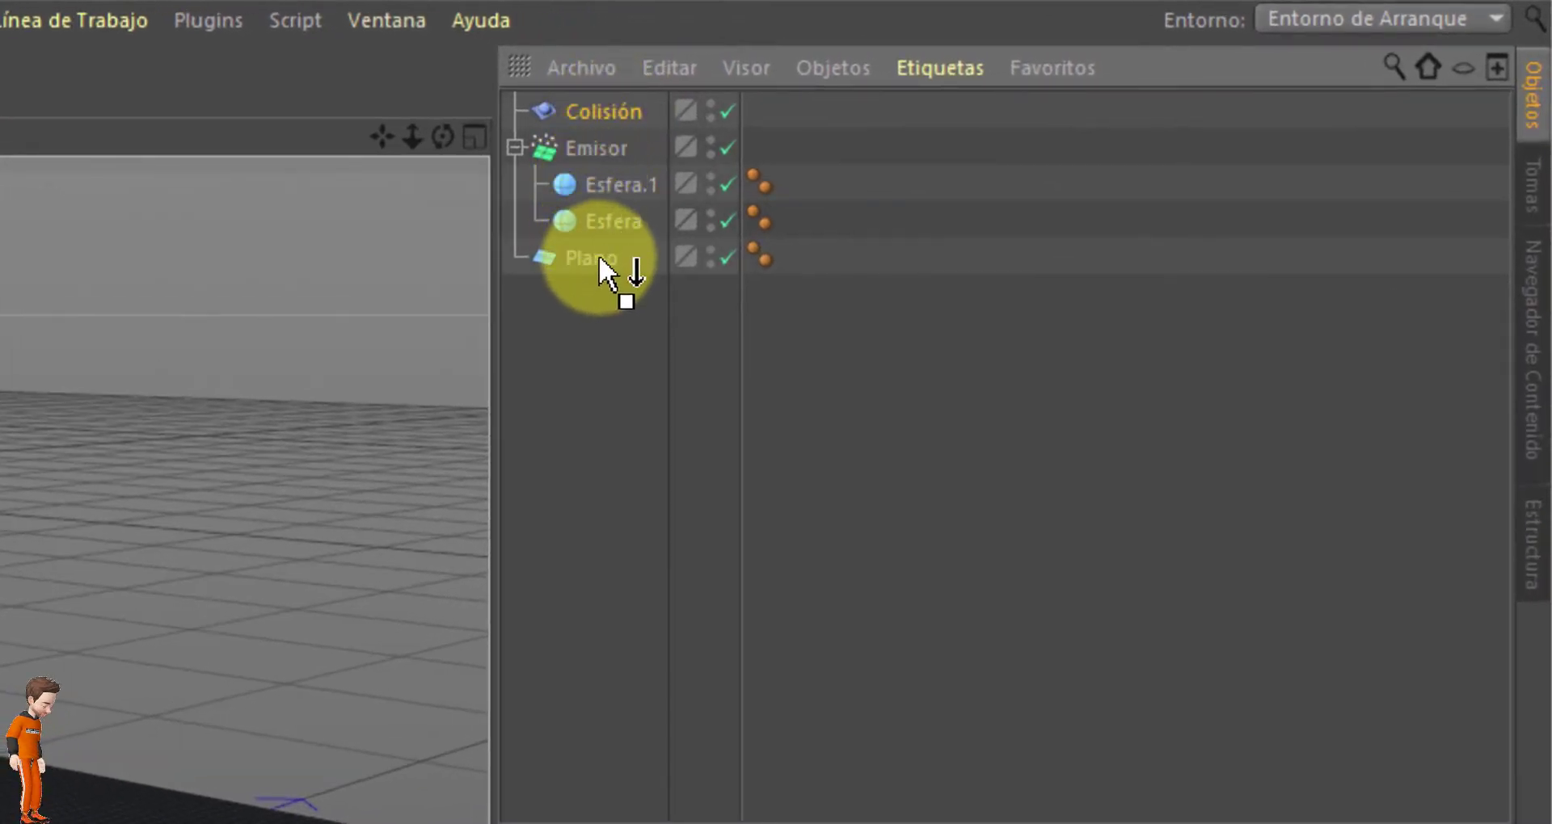
left_click_drag(598, 257, 596, 257)
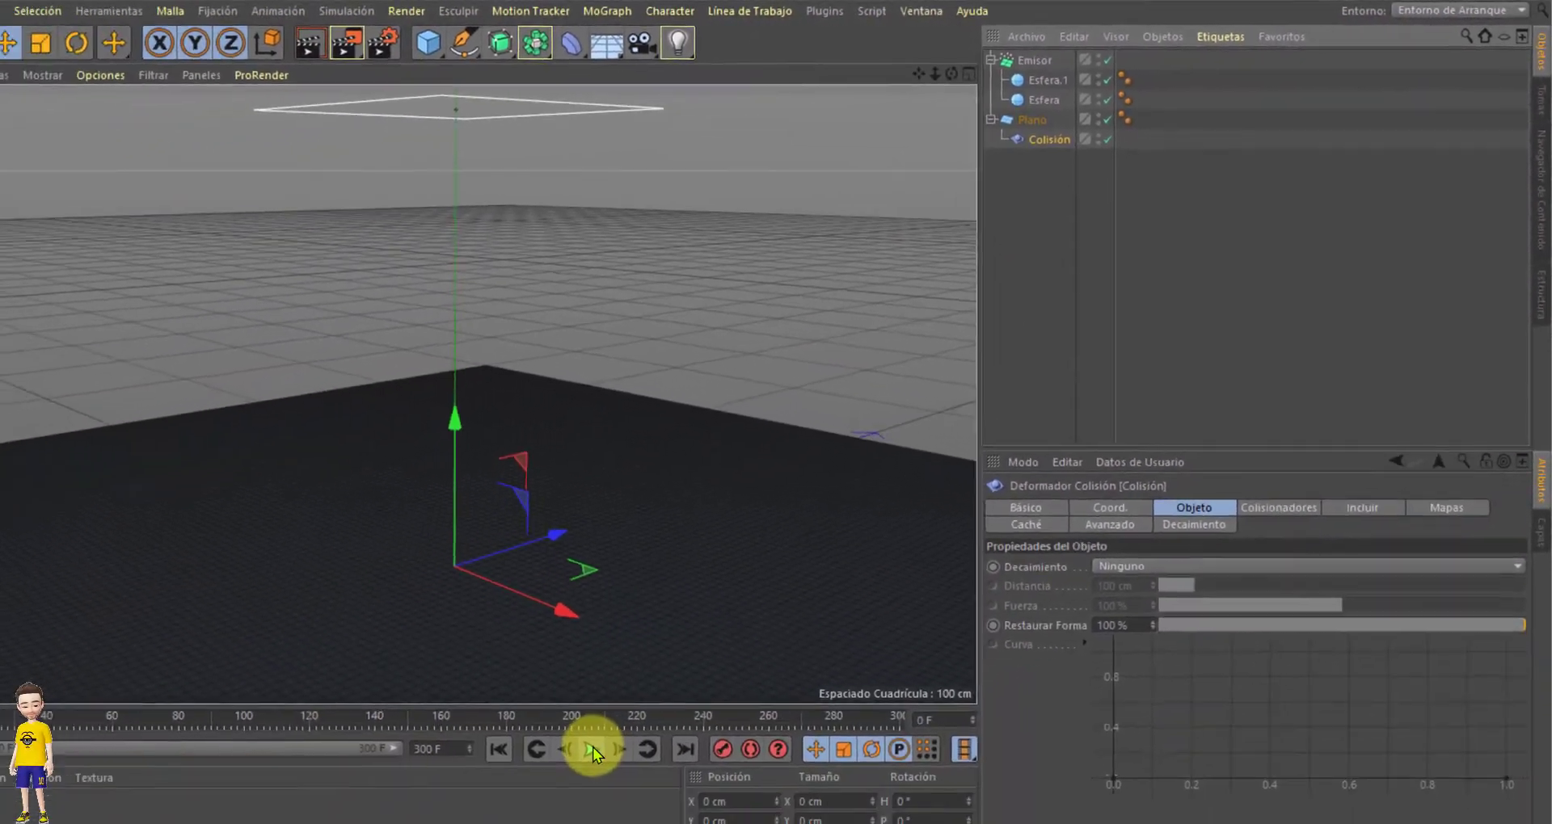
Step: Test-play the deformer, set Restaurar Forma to 10% and add Emisor to the Colisionadores objects
left_click(593, 748)
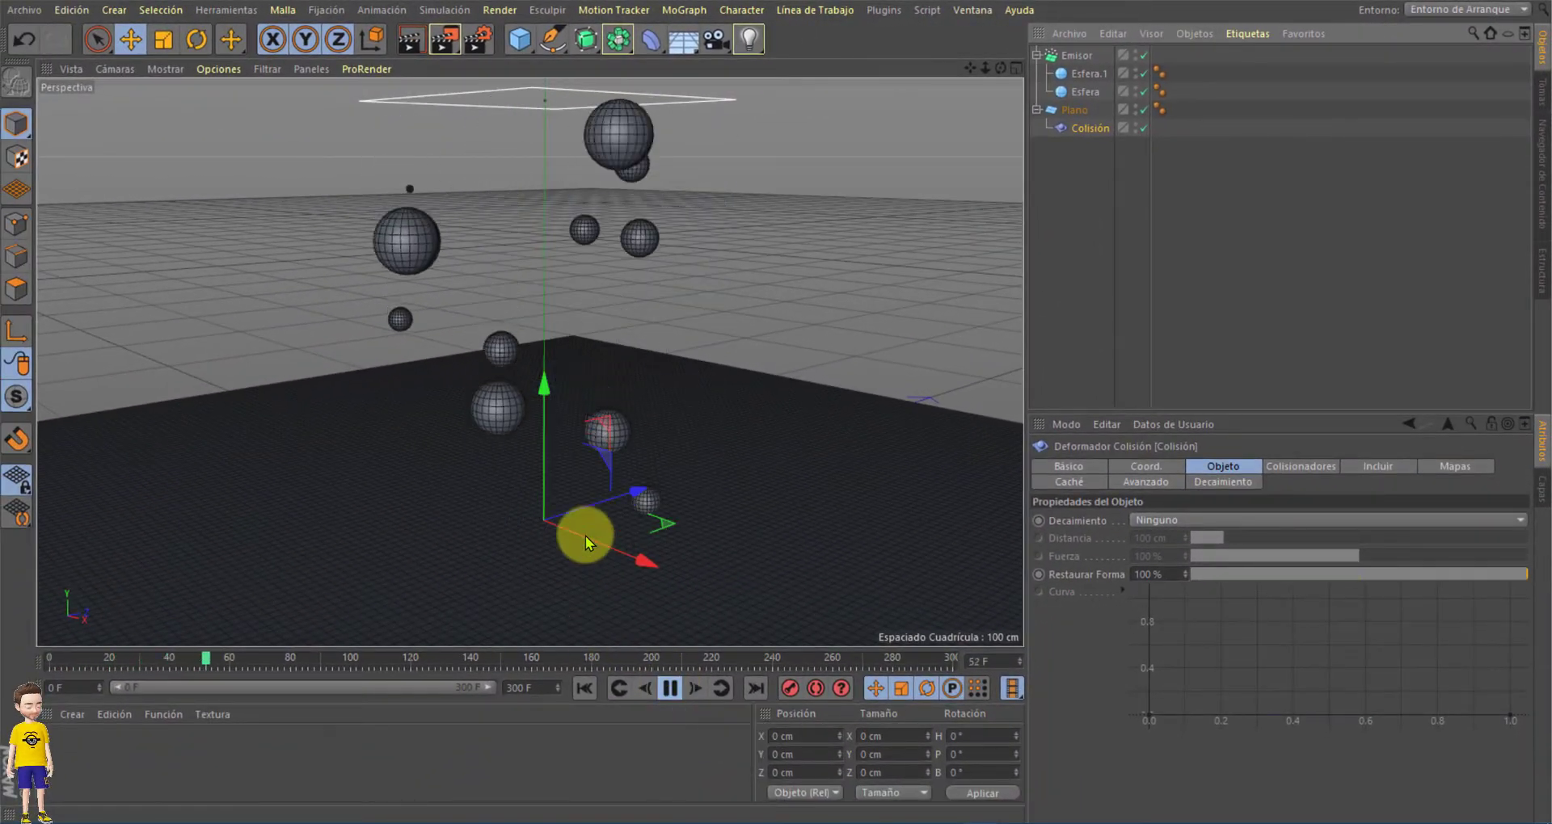
left_click(669, 688)
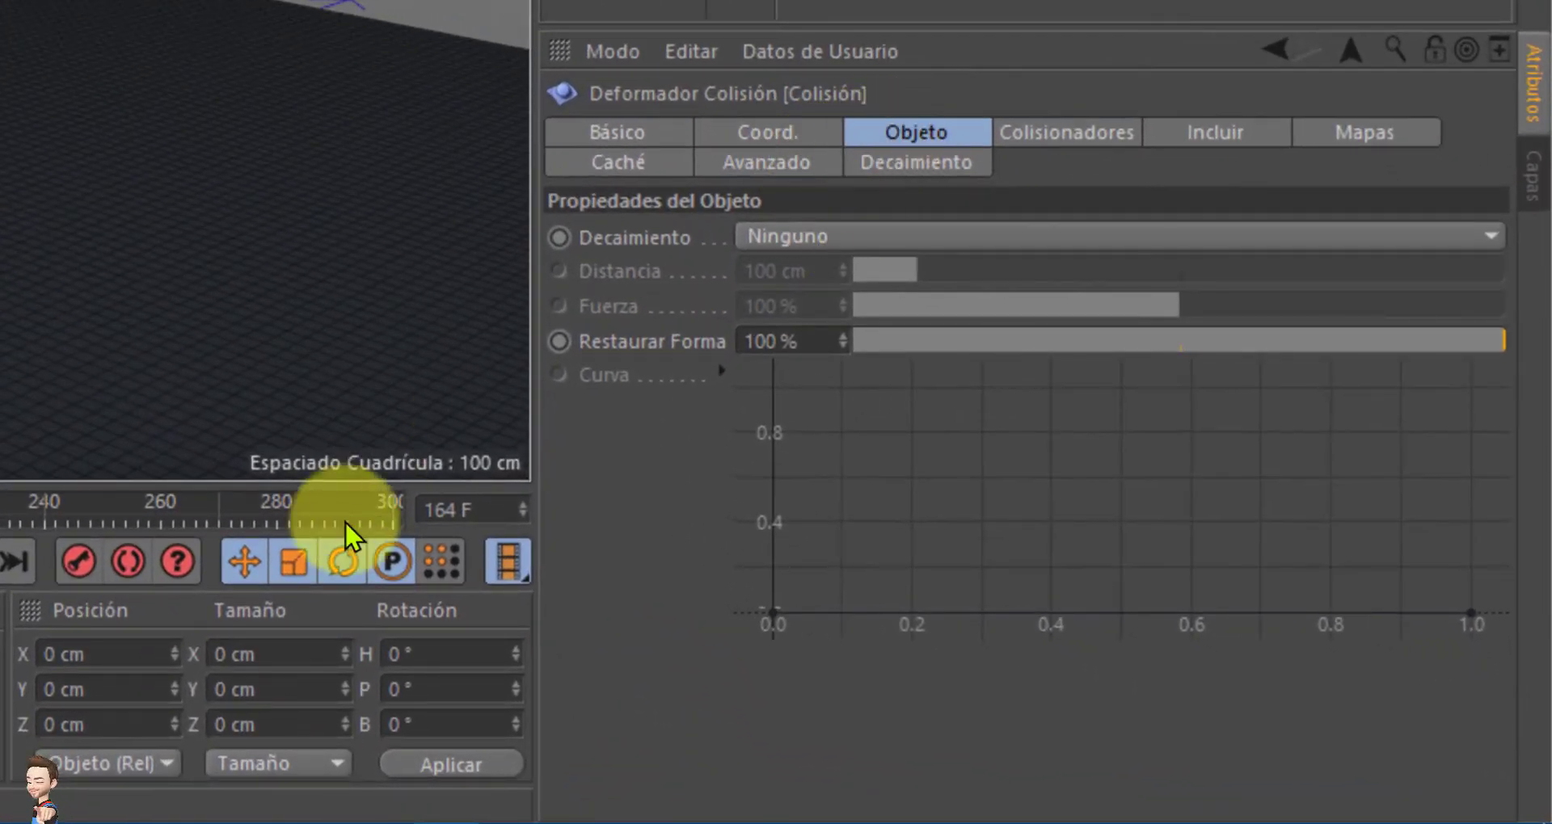
left_click(804, 345)
type("10")
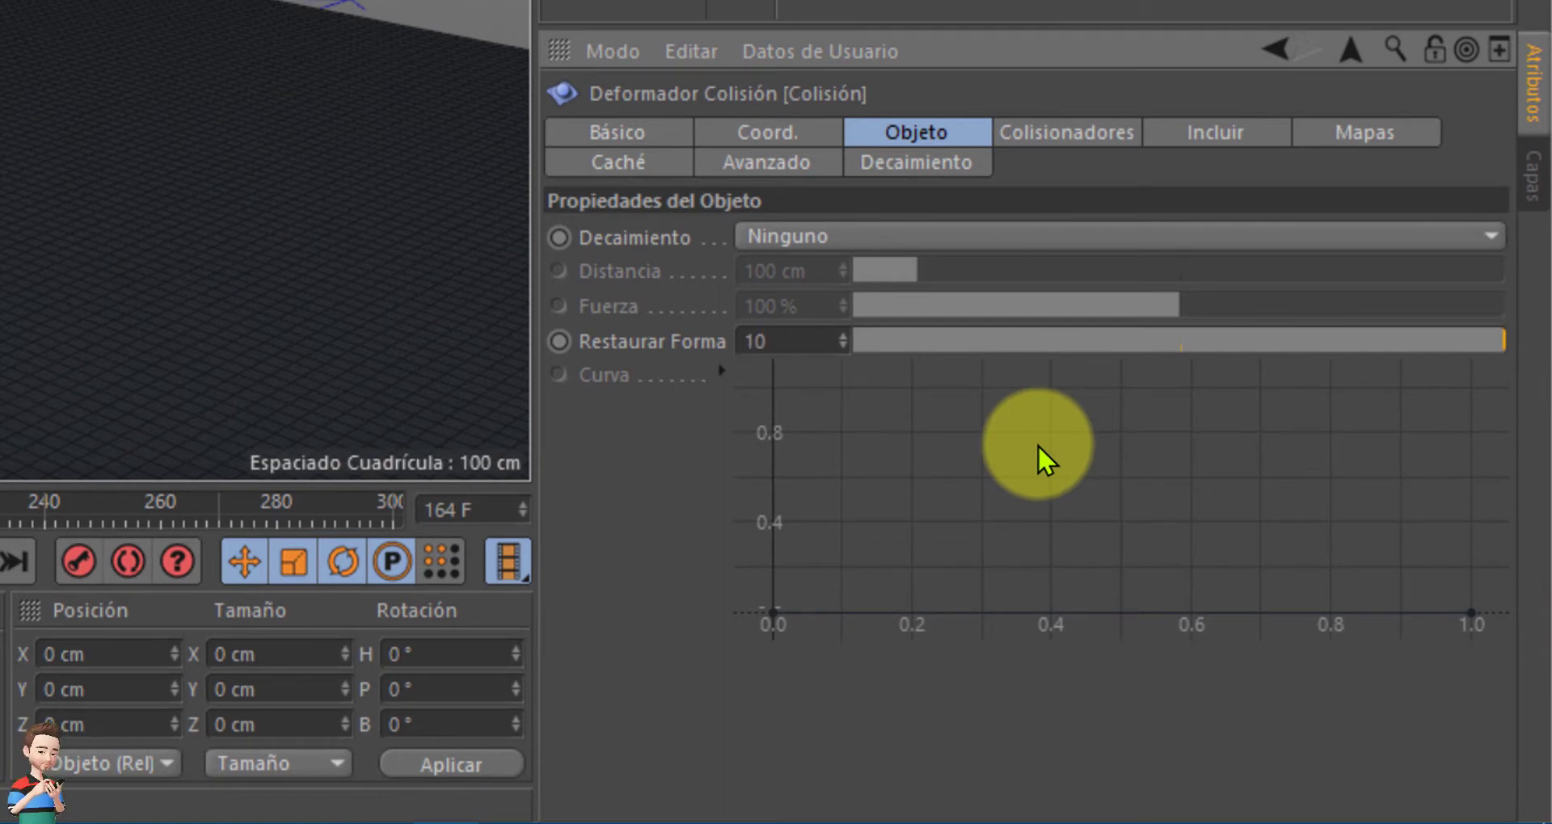
key("Return")
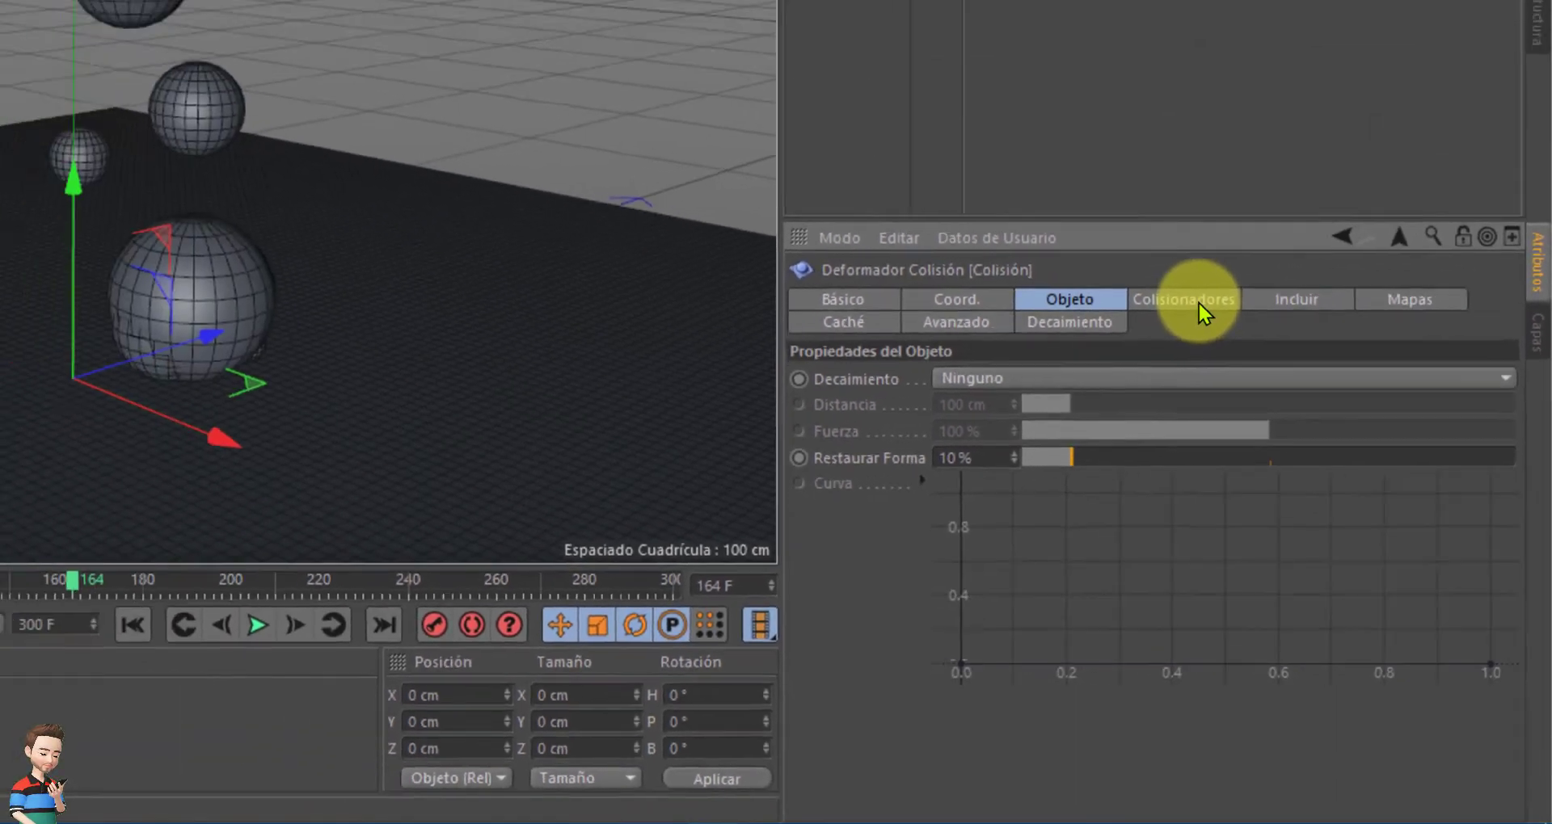
left_click(1056, 136)
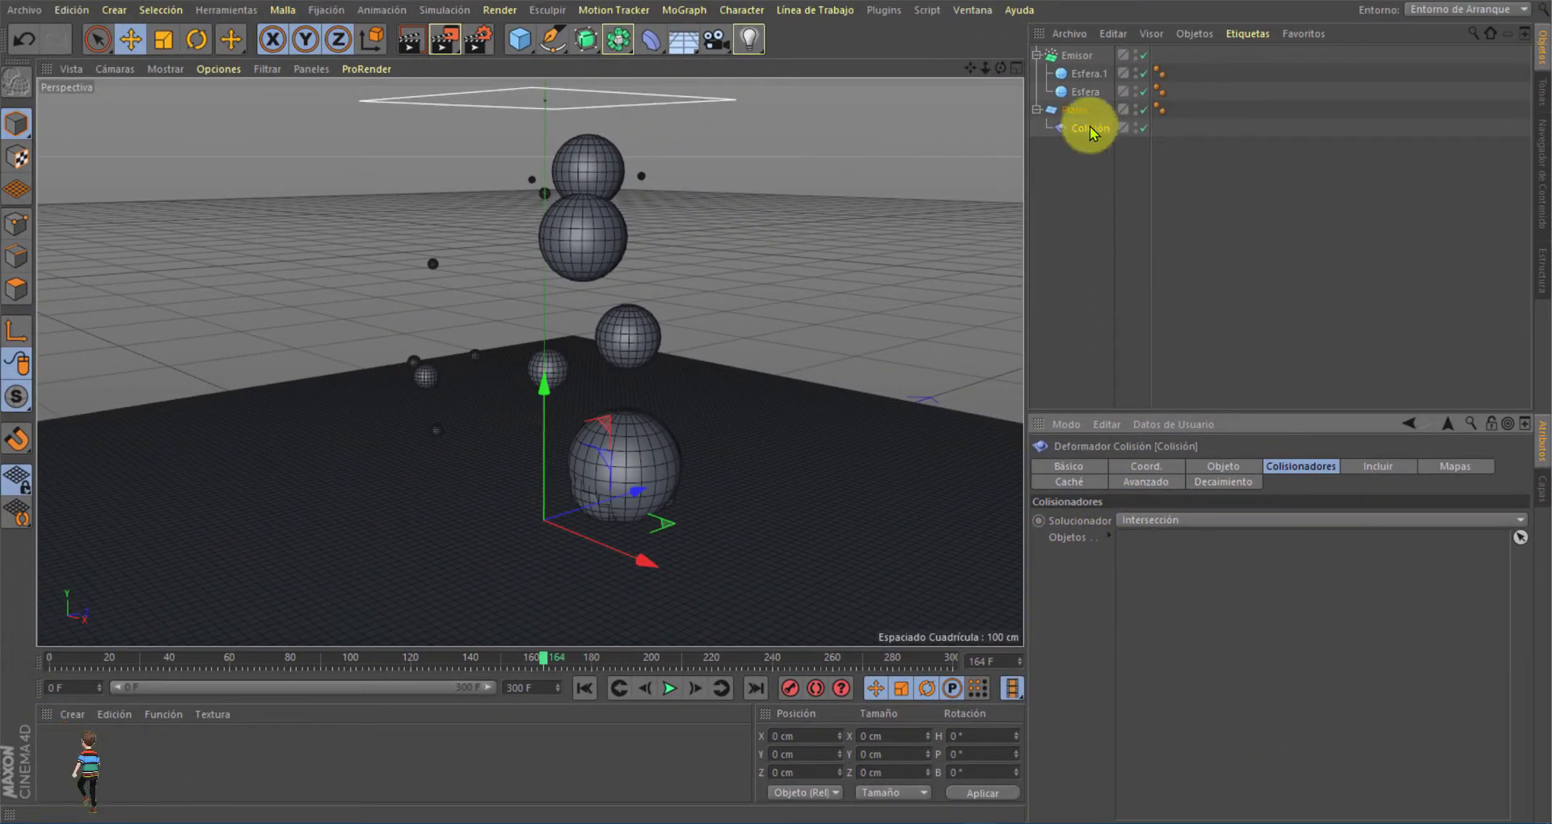
mouse_move(1077, 60)
left_mouse_down()
mouse_move(1182, 489)
mouse_move(1139, 580)
left_mouse_up()
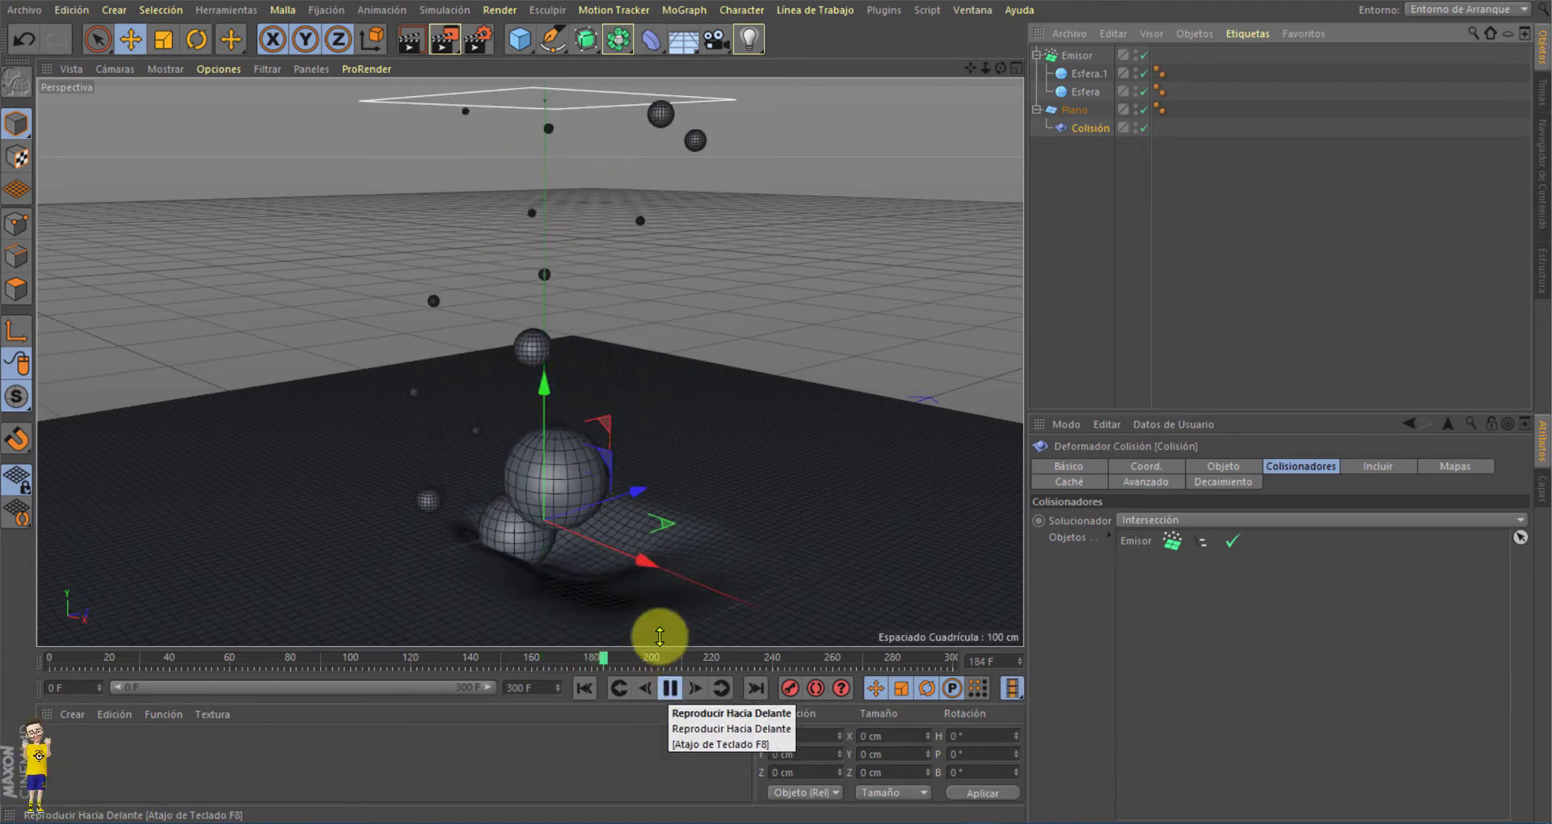
left_click(669, 689)
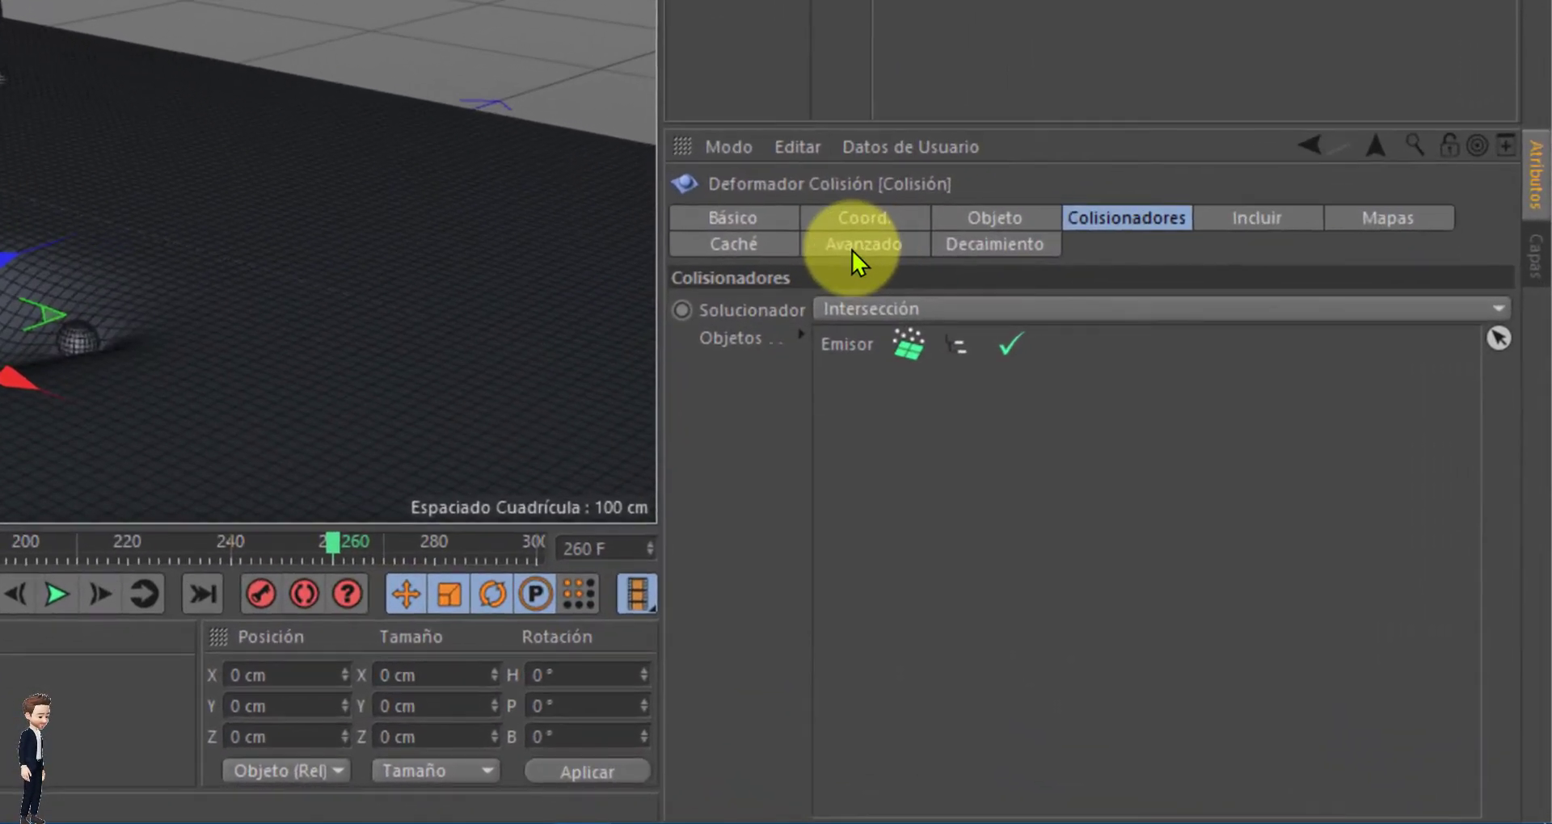
Step: In the Colisión deformer's Avanzado tab, enter Tamaño 3 cm and Pasos 5
left_click(1141, 483)
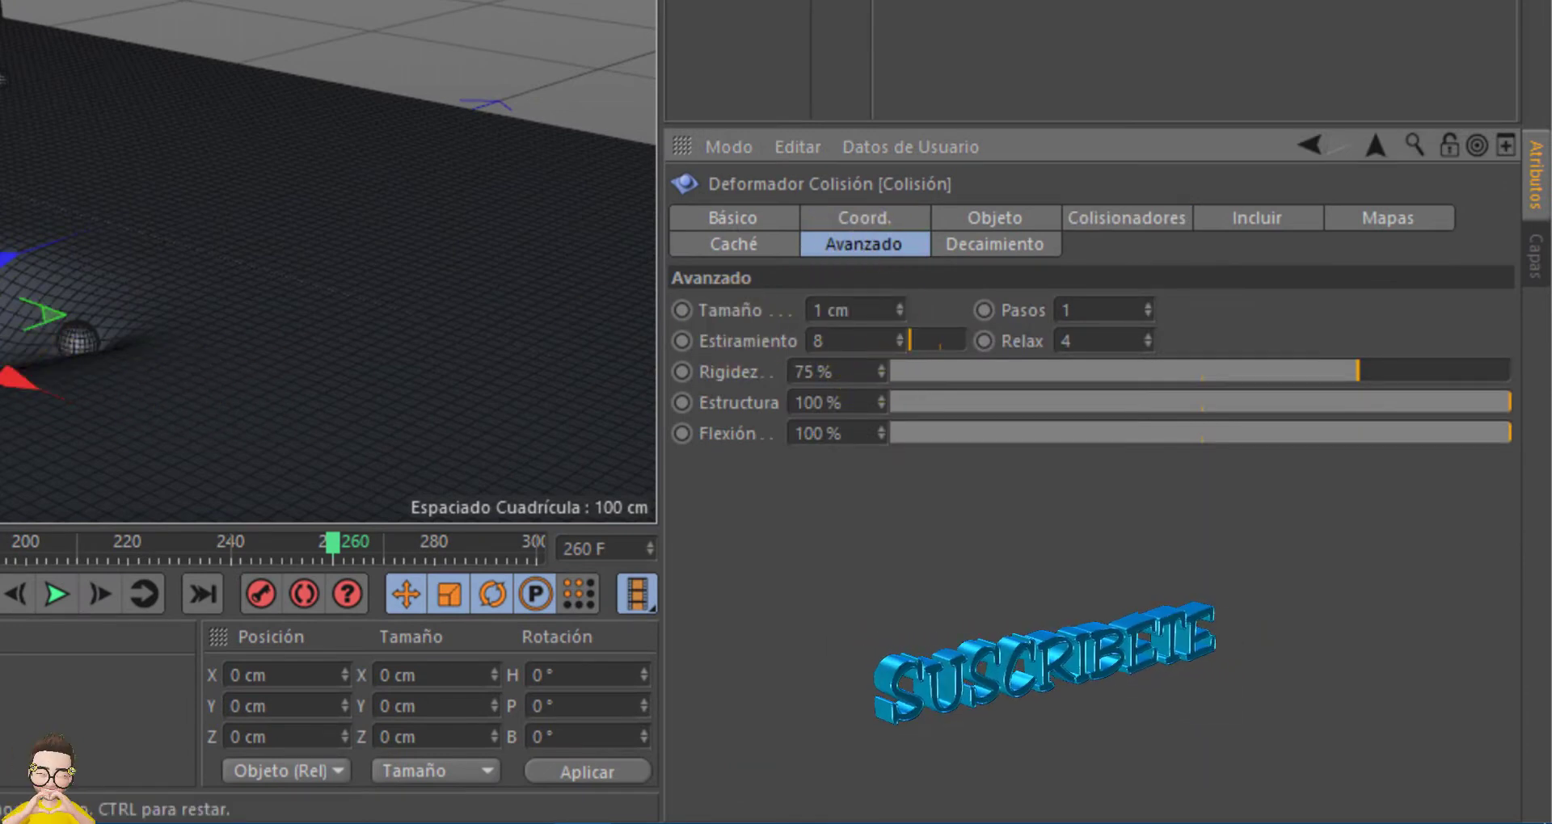
left_click(841, 311)
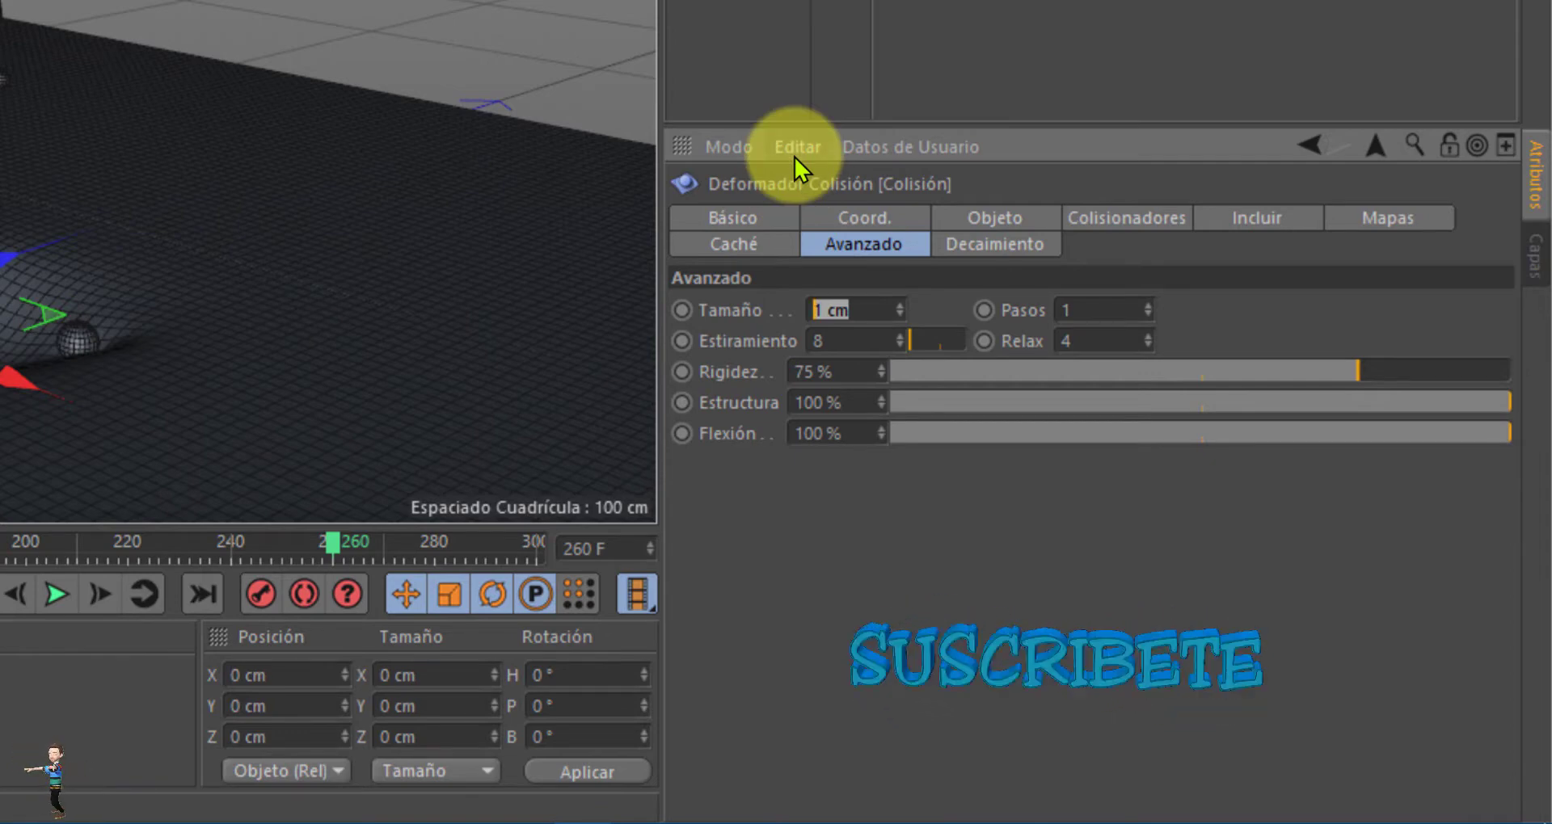
type("3")
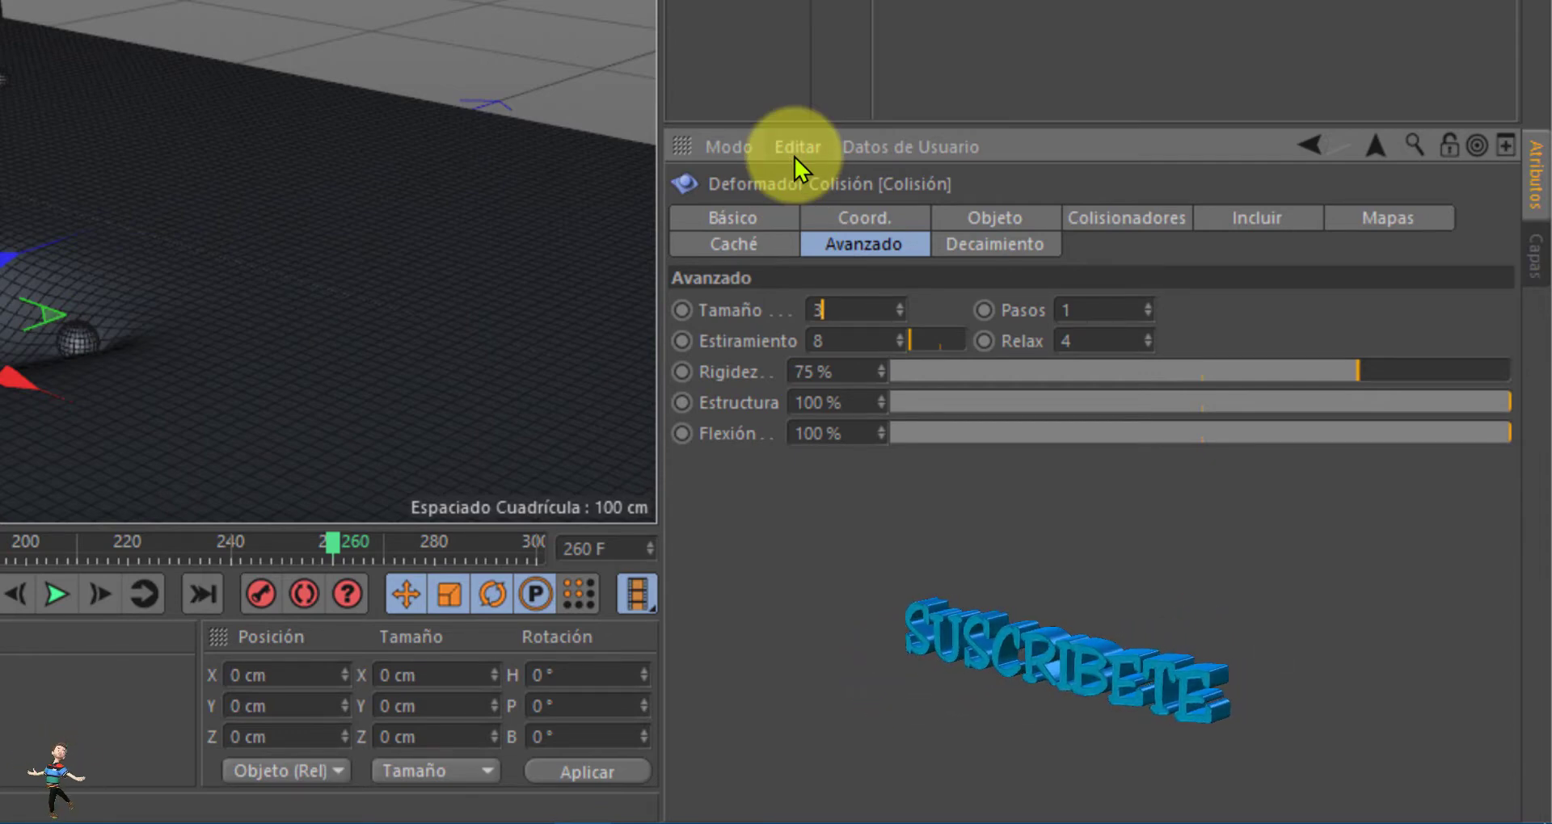
key("Return")
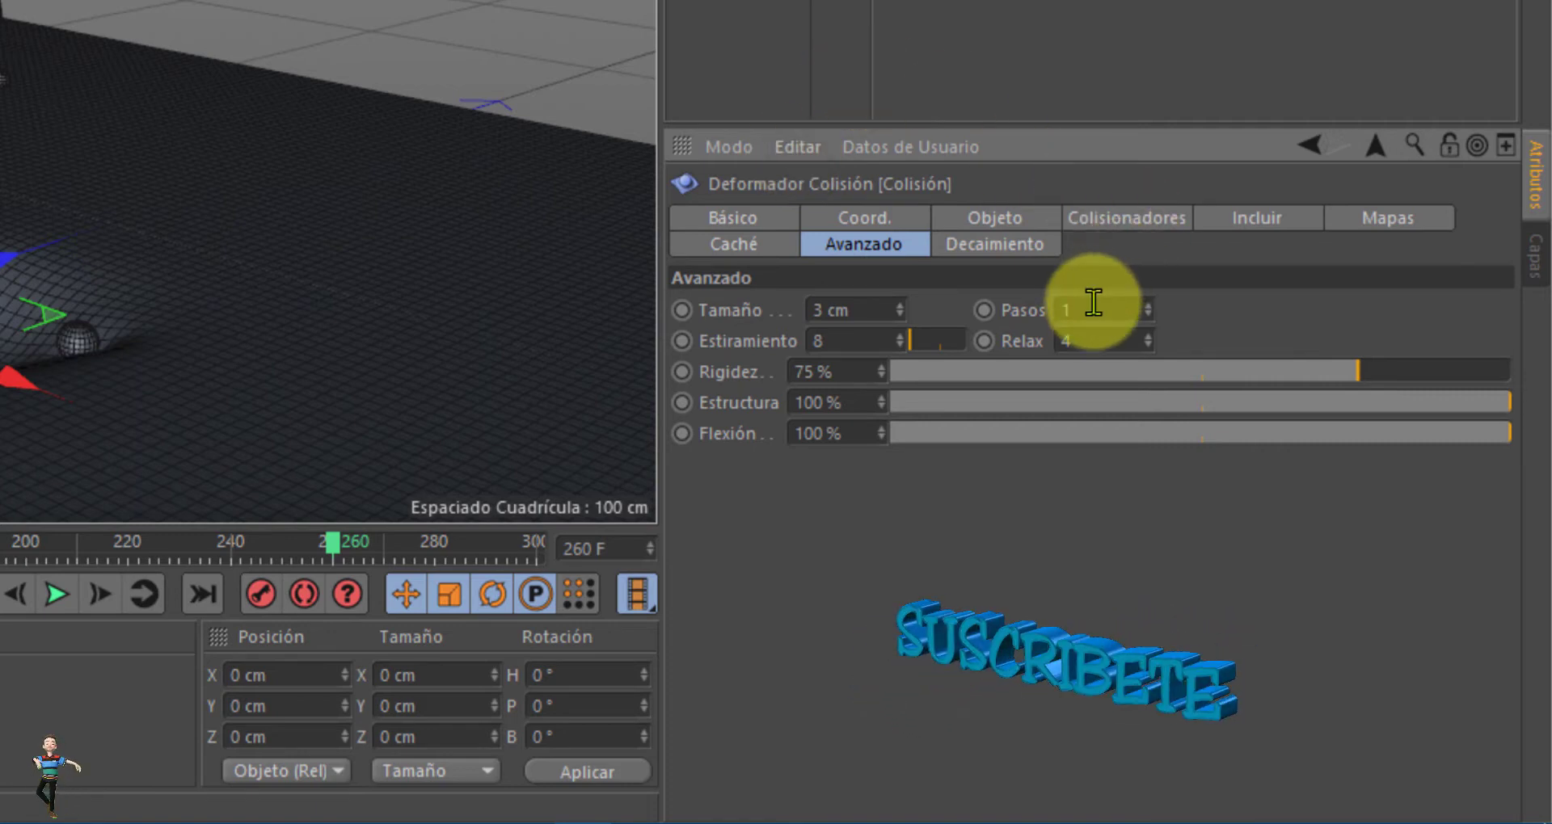
left_click(1083, 310)
type("5")
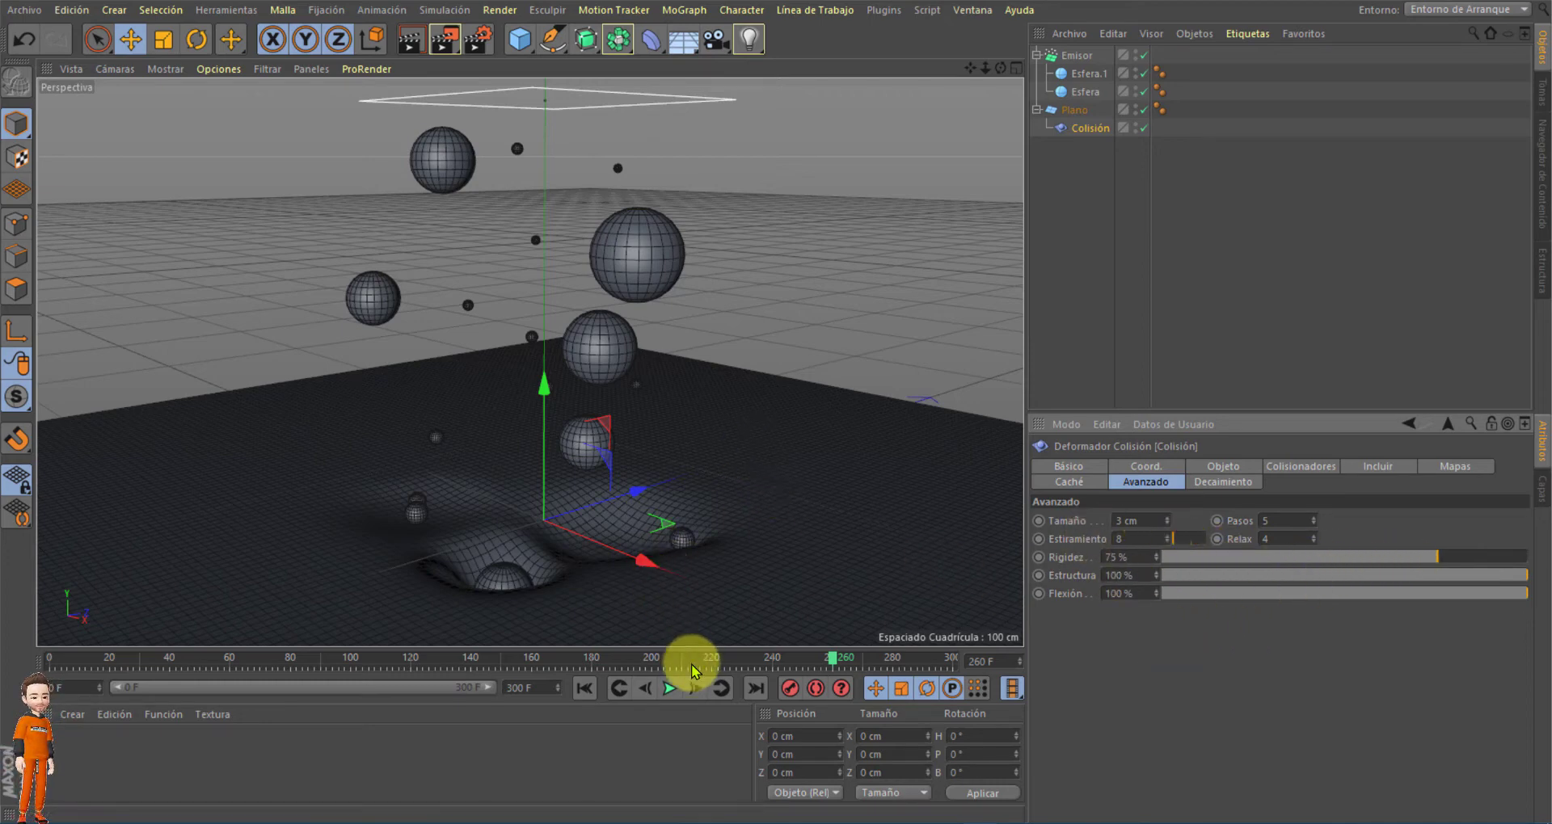
Step: Briefly play the collision preview, then orbit and zoom in on the dented plane
left_click(669, 688)
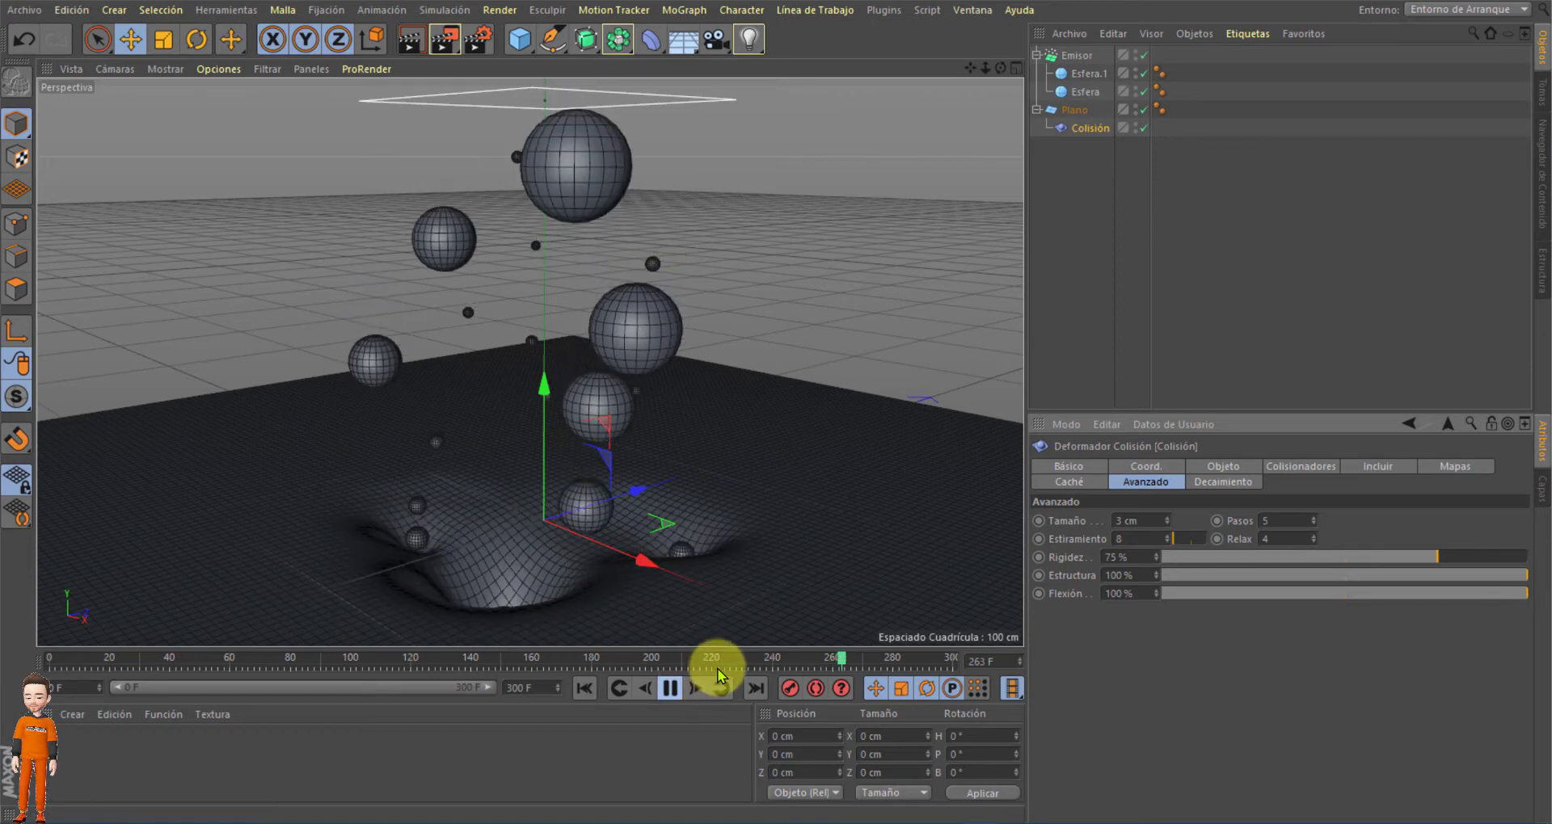
left_click(669, 687)
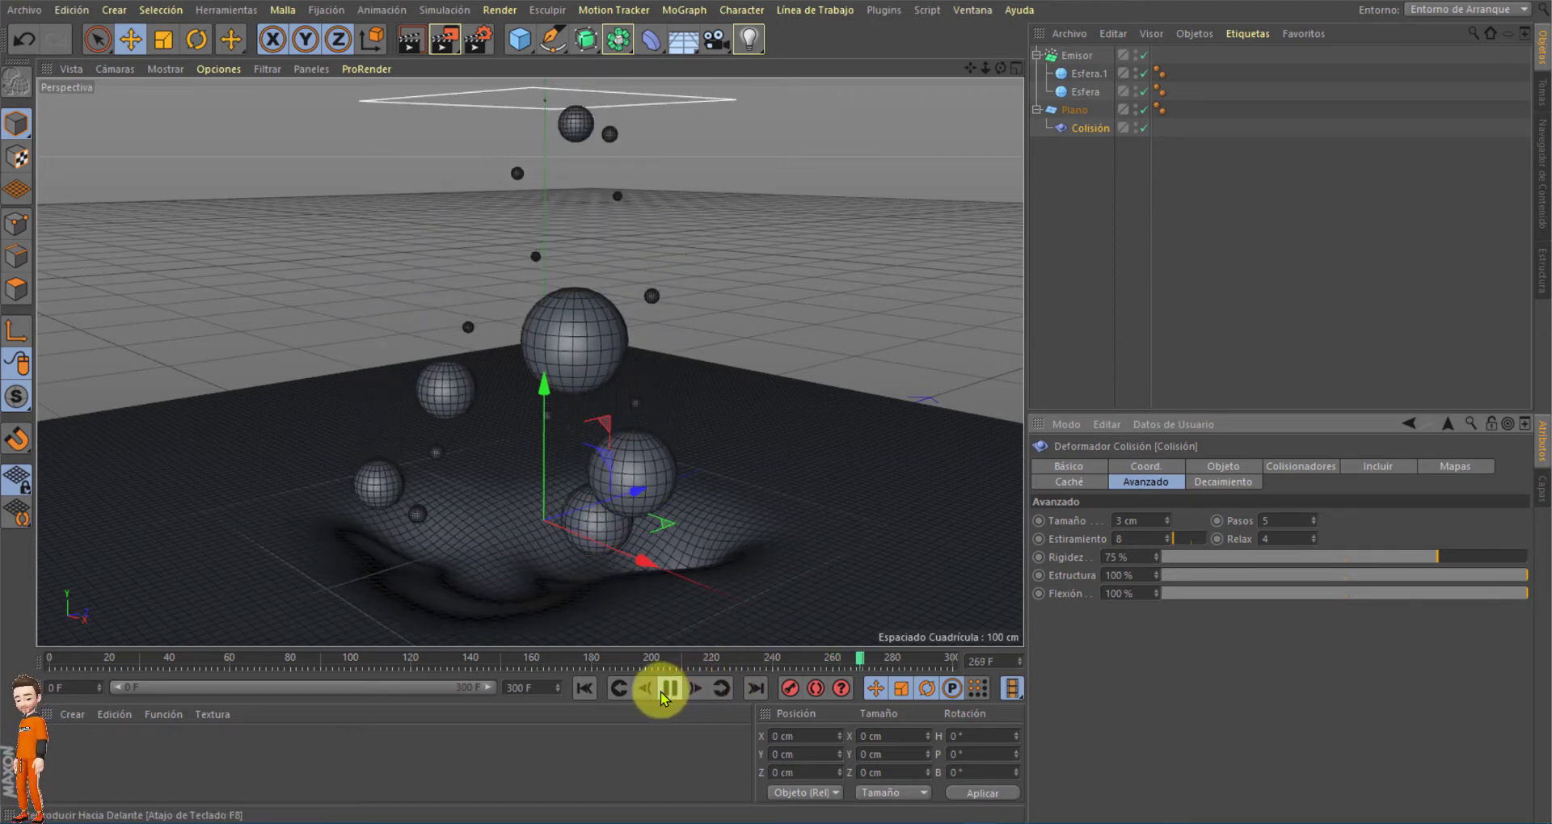
left_click_drag(999, 68, 775, 402)
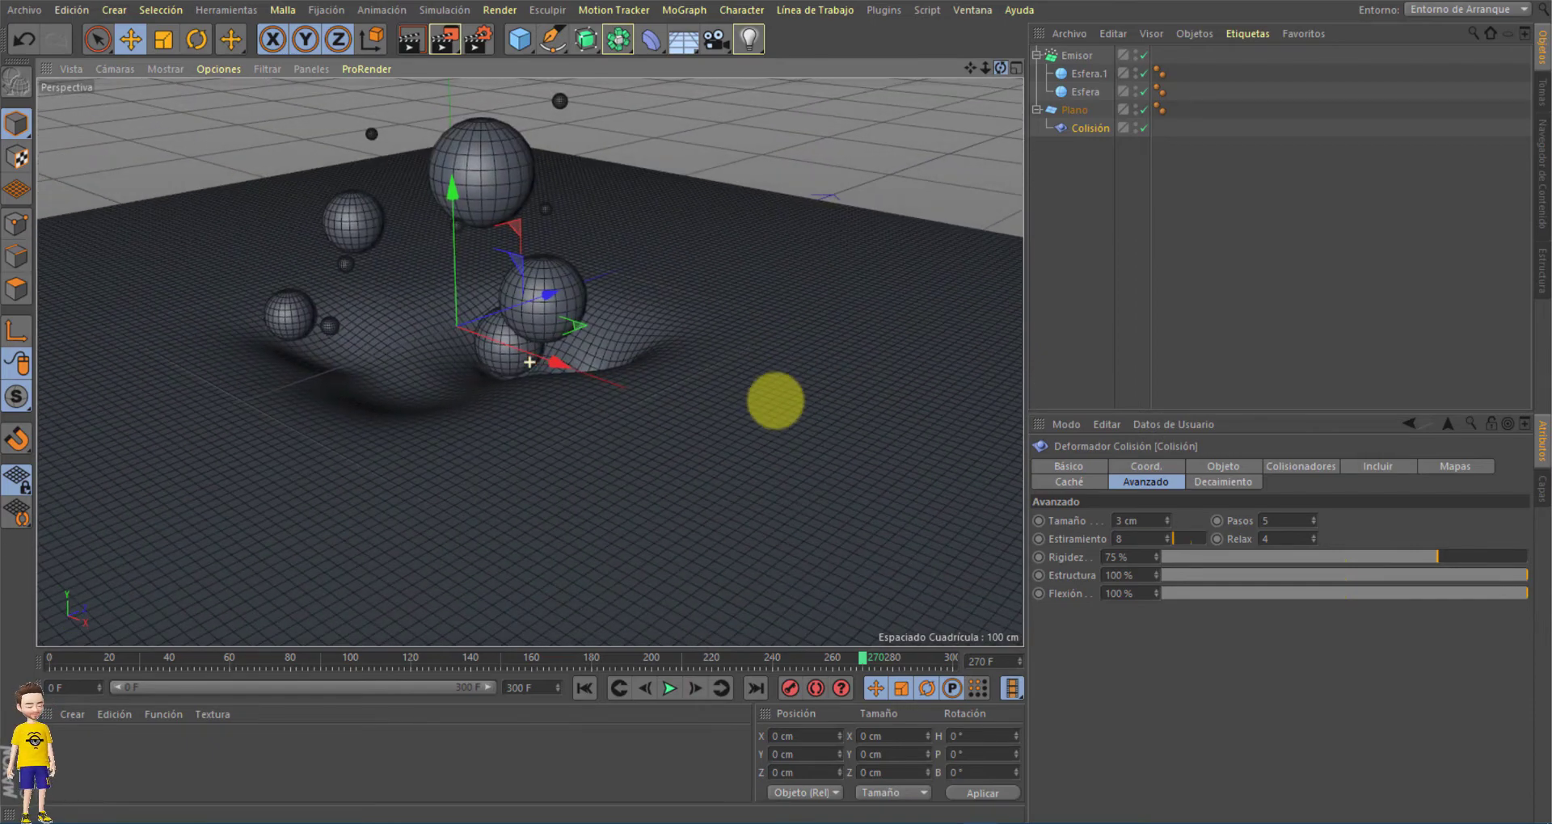
left_click_drag(775, 402, 776, 401)
Step: Replay the simulation from frame 0 with Colisión deselected, stopping at frame 36
left_click(671, 690)
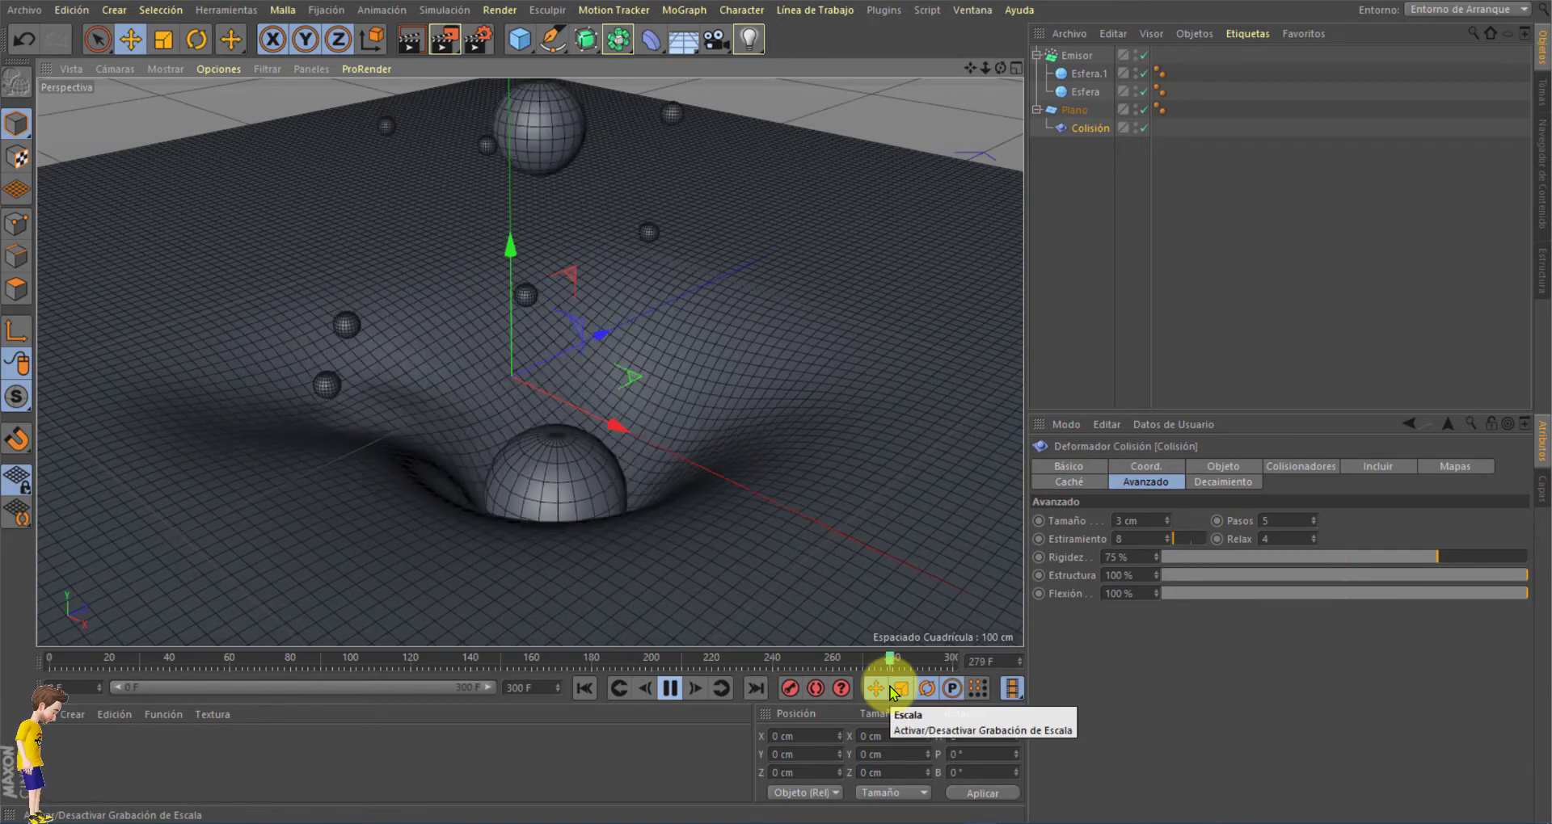
left_click(670, 689)
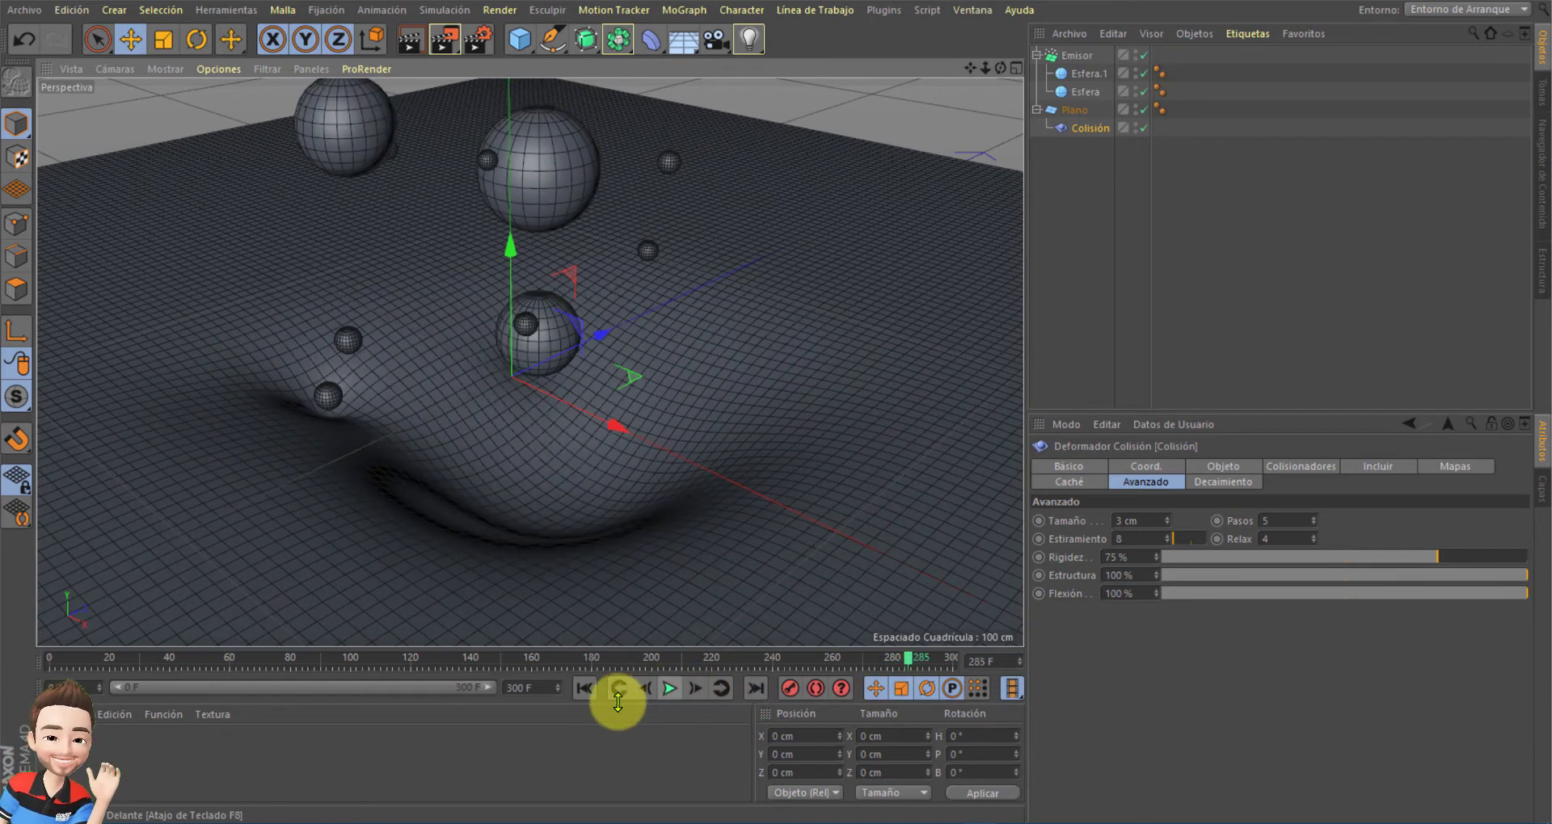
left_click(584, 687)
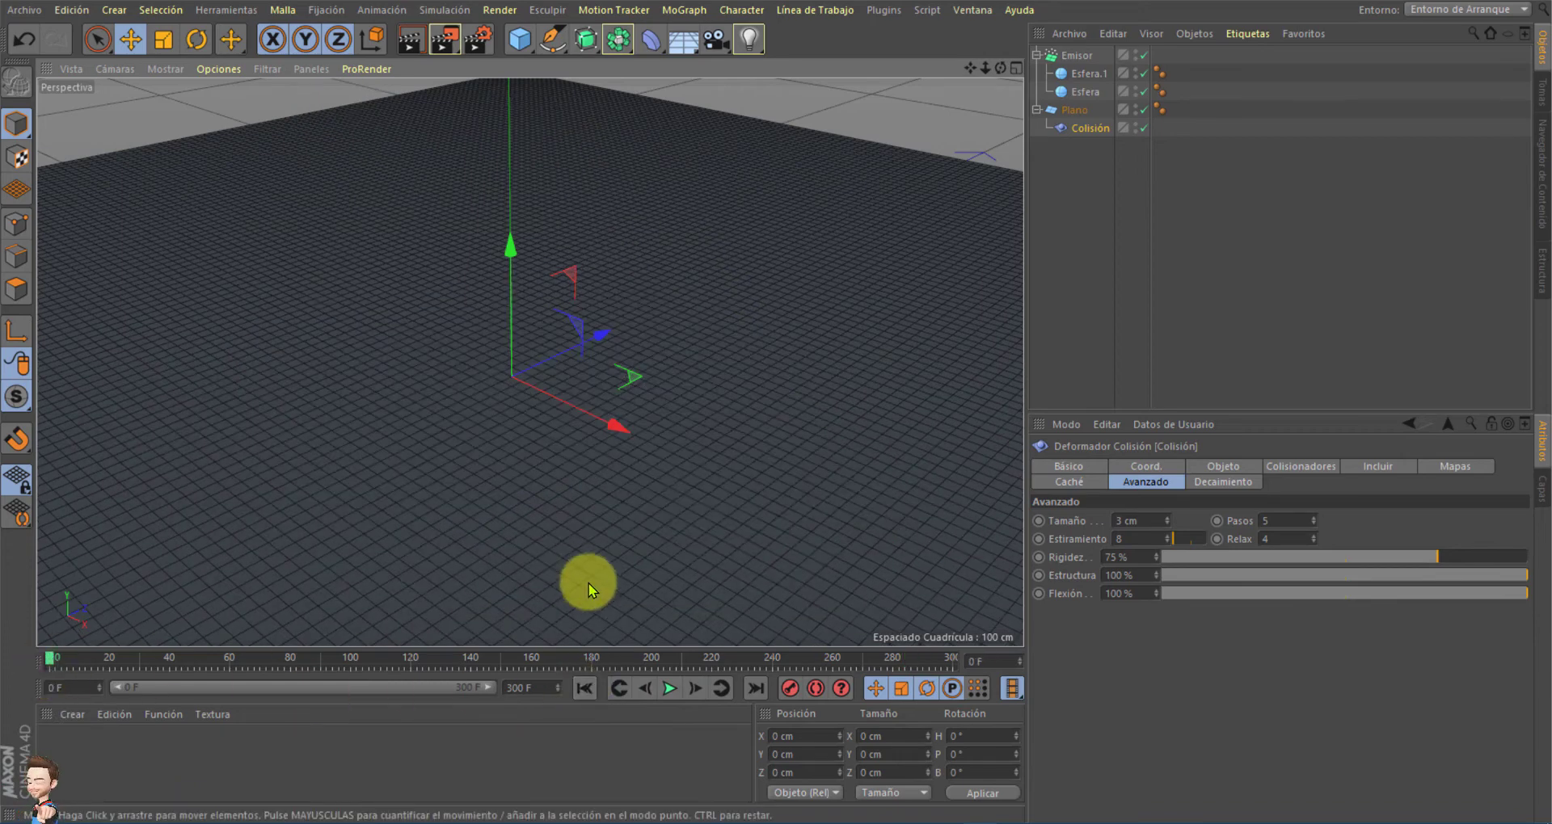
left_click(1103, 178)
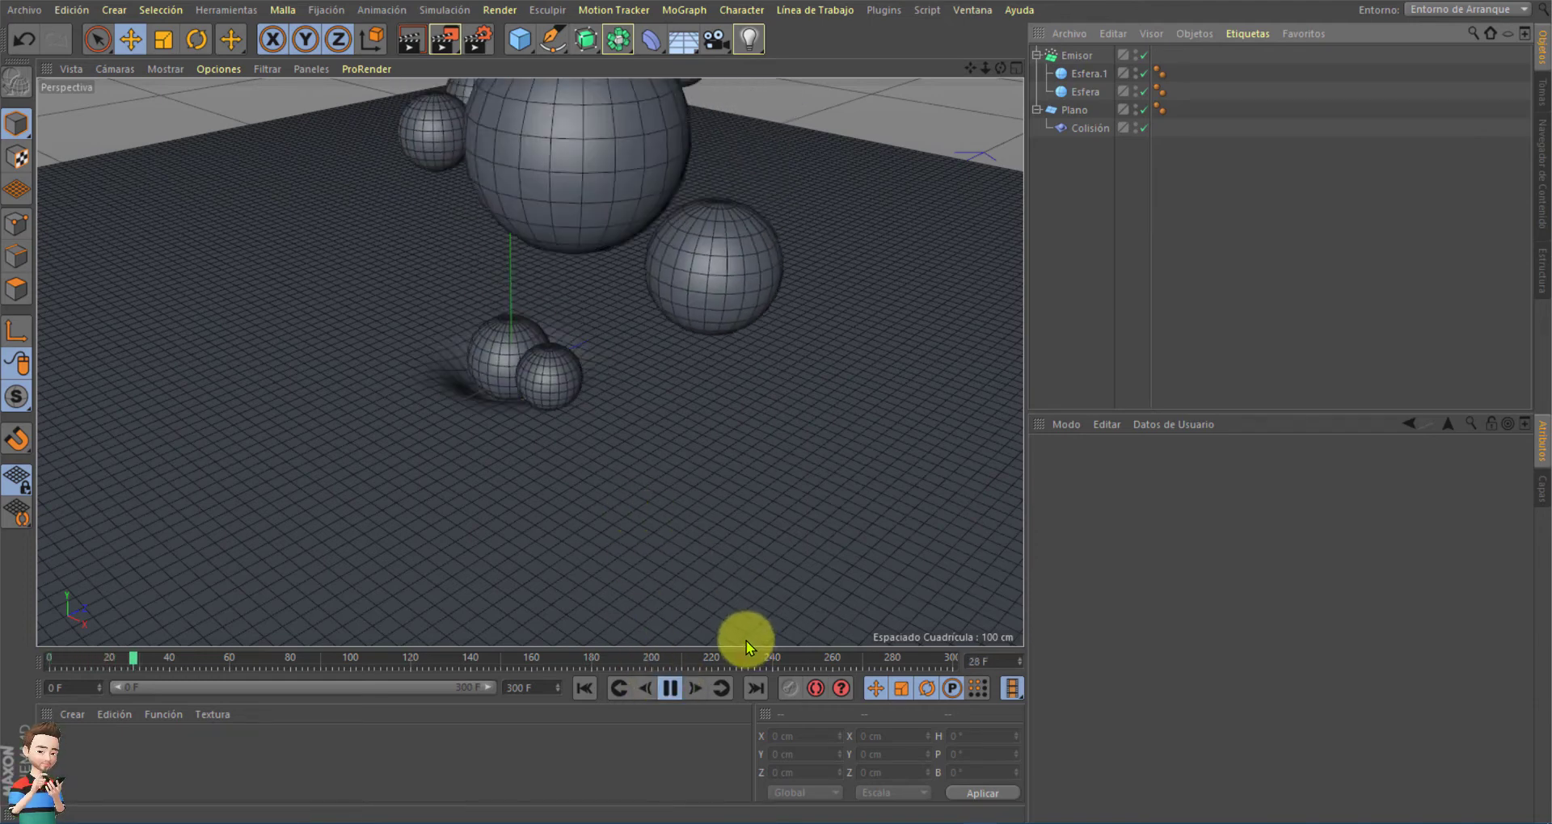
left_click(668, 689)
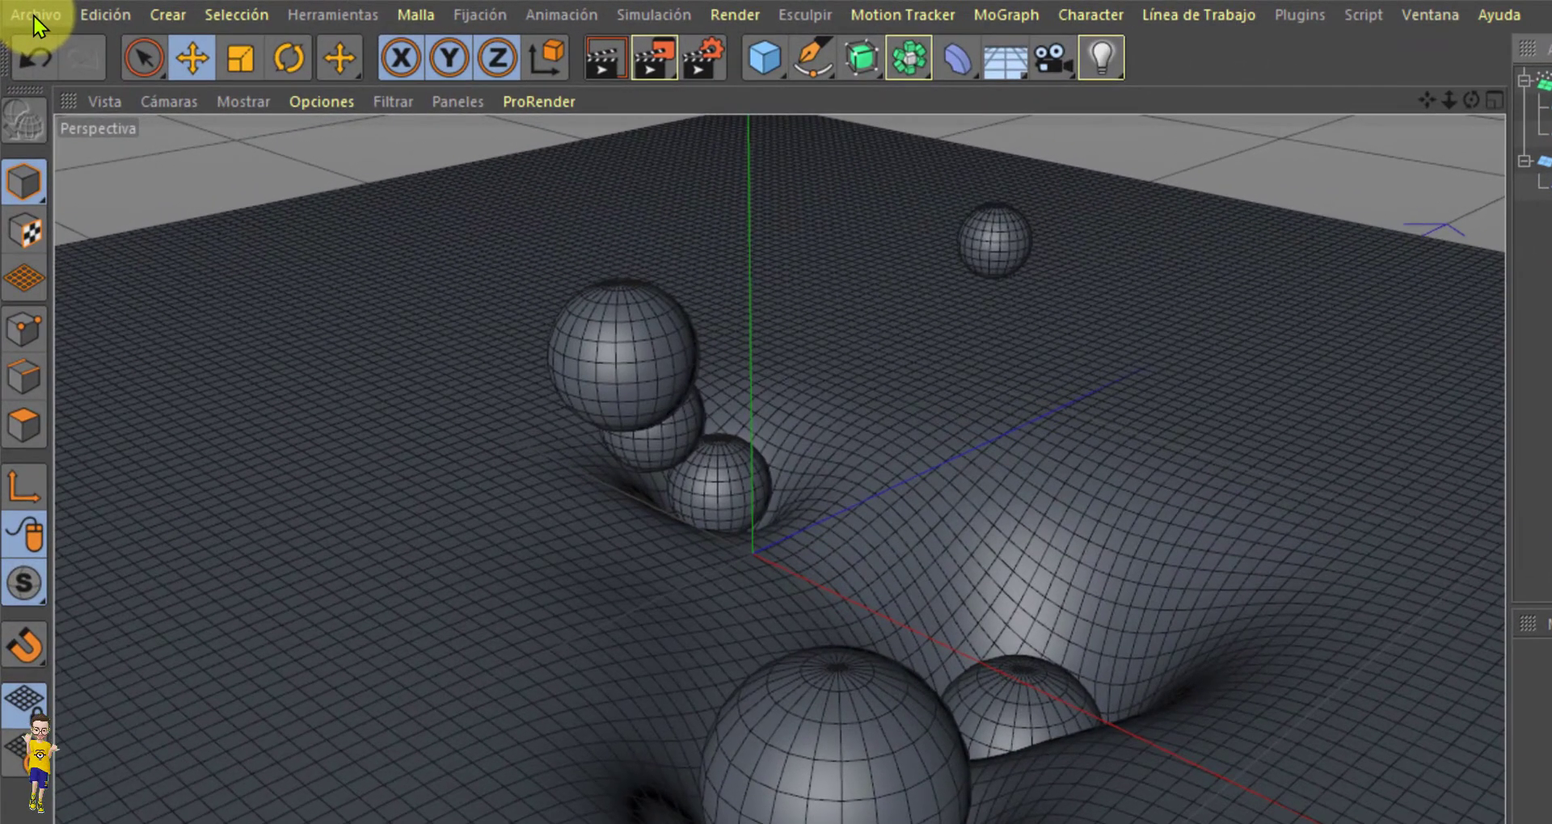
Step: Merge the Materiales JAVIER GL file into the scene via Archivo > Fusionar
left_click(33, 14)
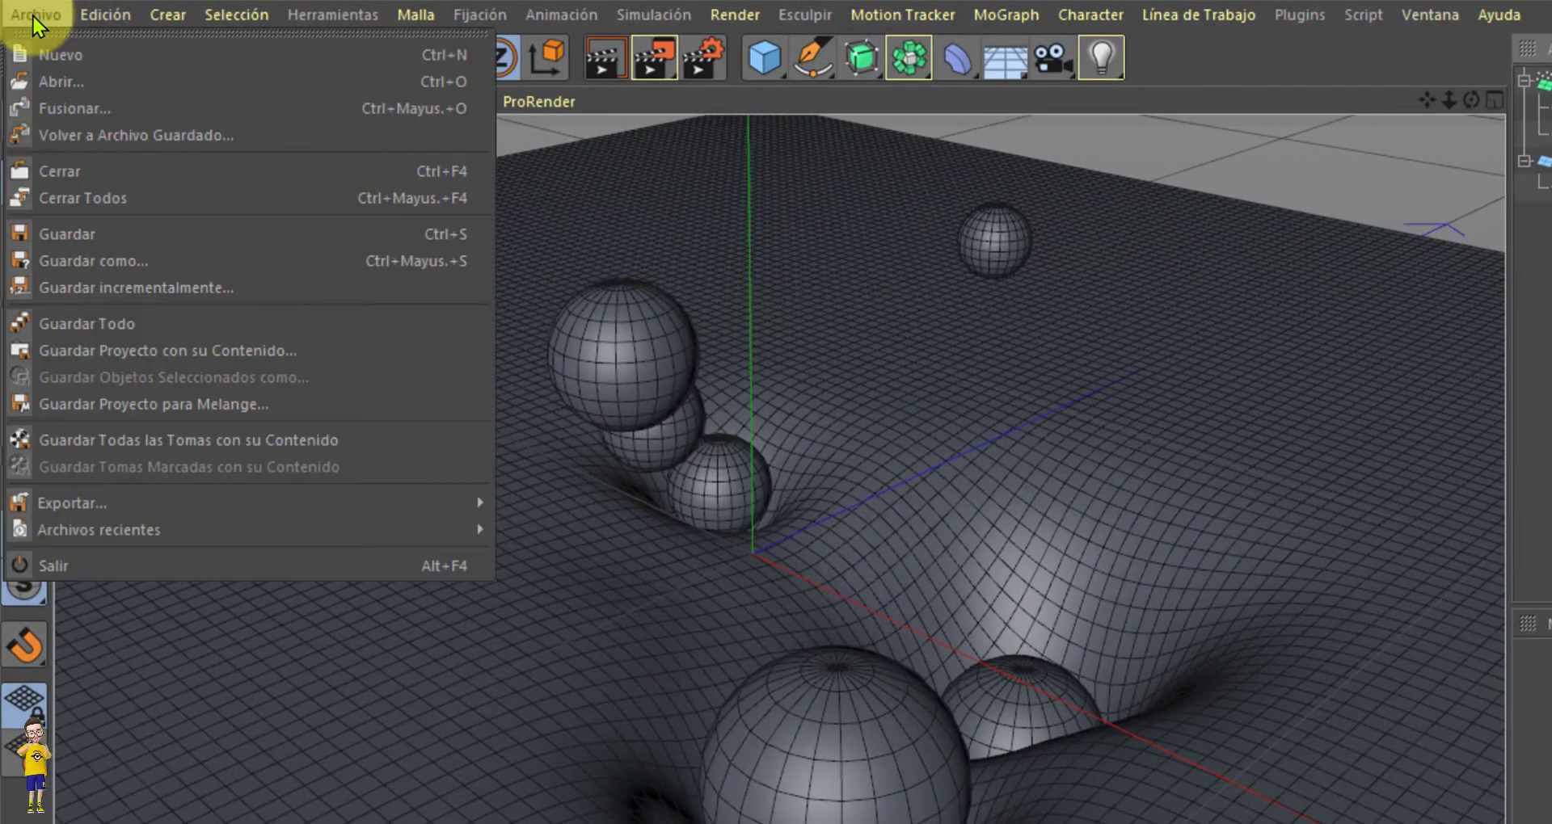
left_click(68, 110)
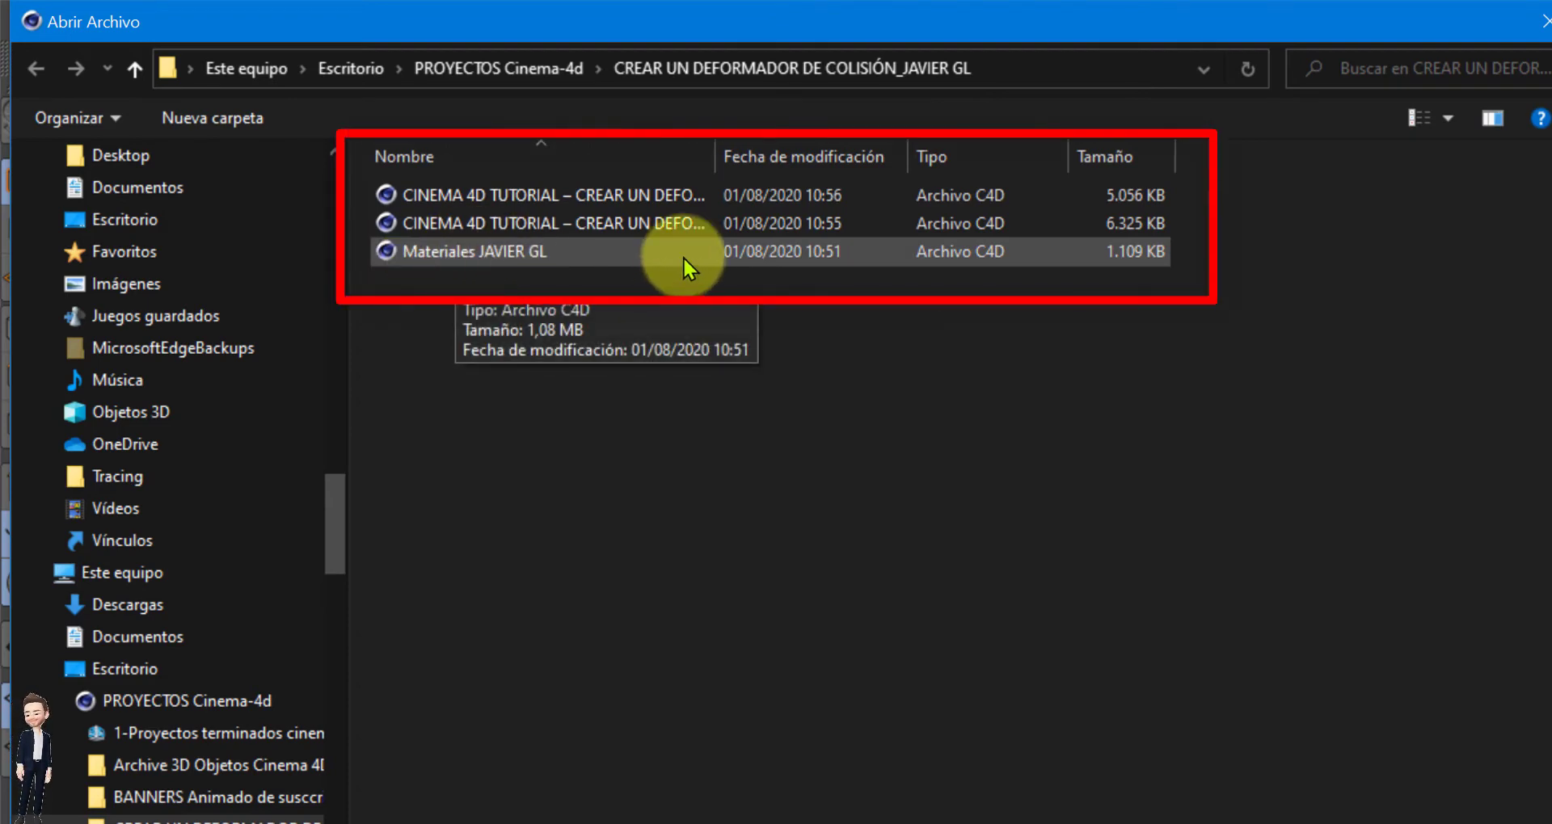
left_click(462, 252)
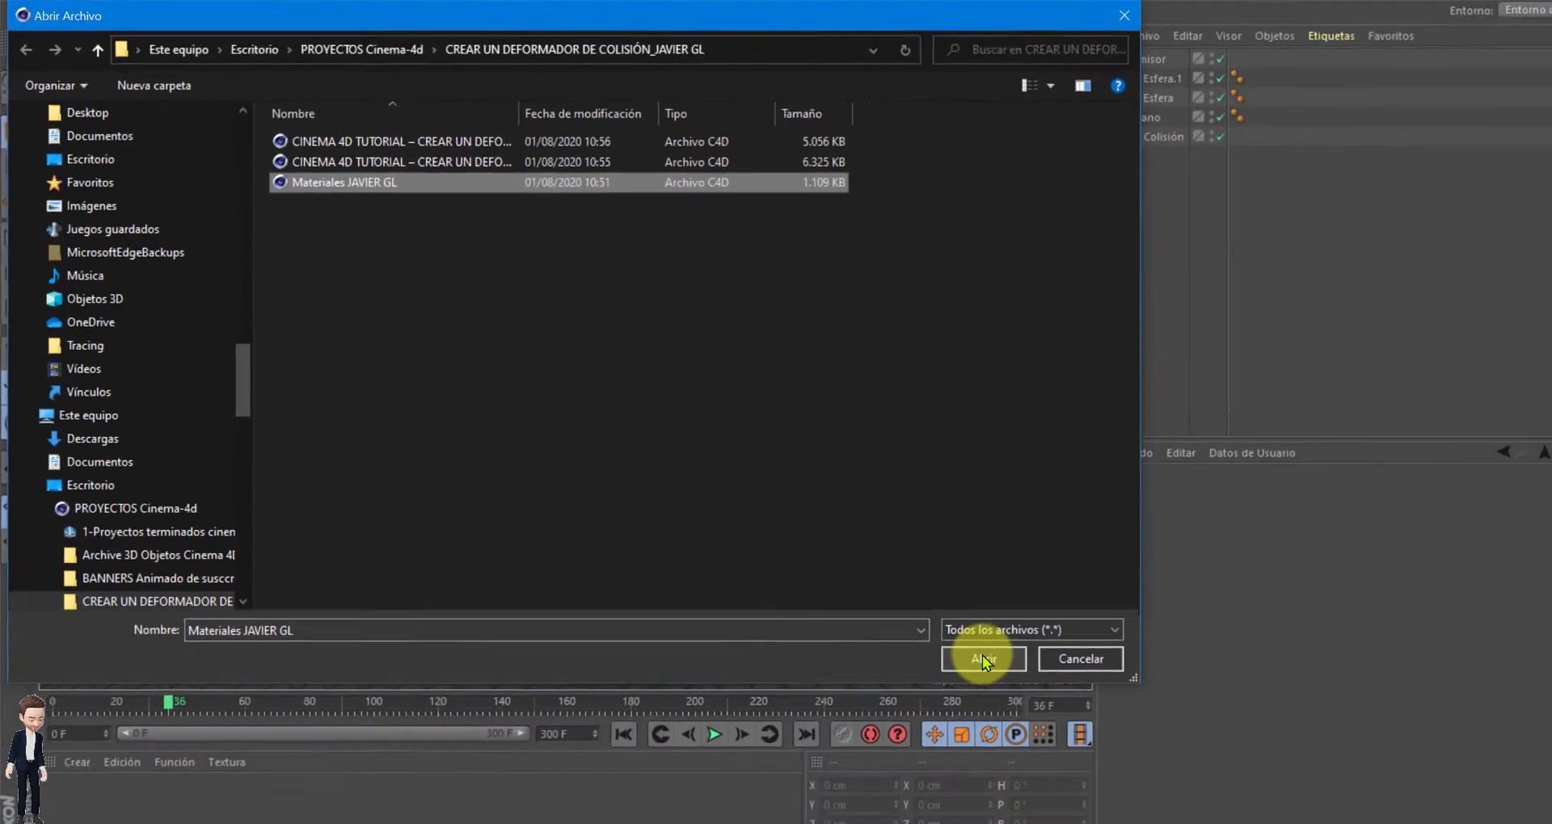
left_click(980, 655)
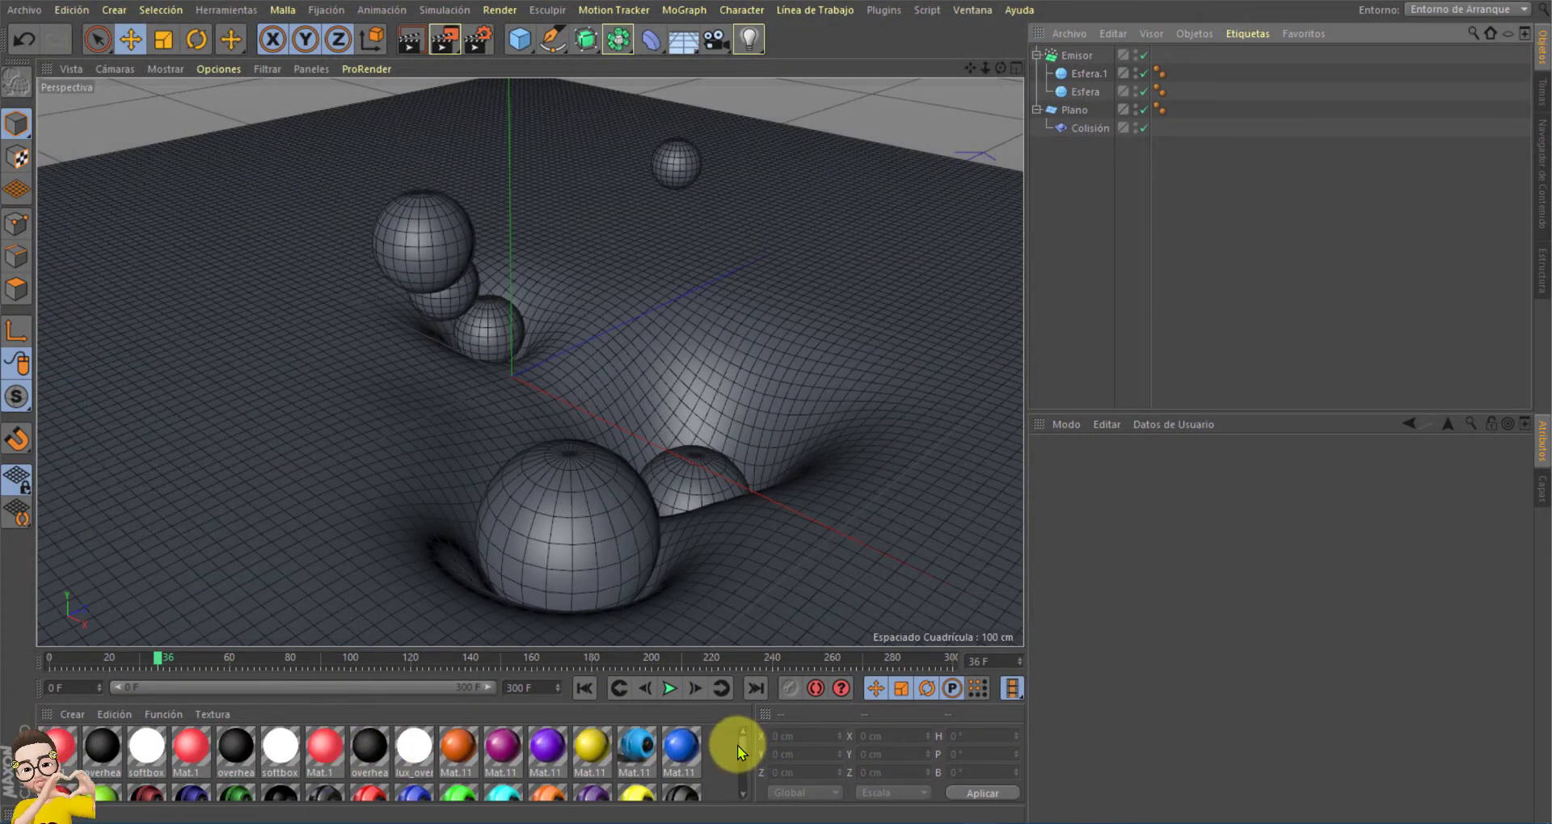
Step: Apply yellow Mat.11 to Esfera and blue Mat.11 to the Plano floor
mouse_move(737, 745)
left_mouse_down()
mouse_move(738, 768)
mouse_move(742, 744)
left_mouse_up()
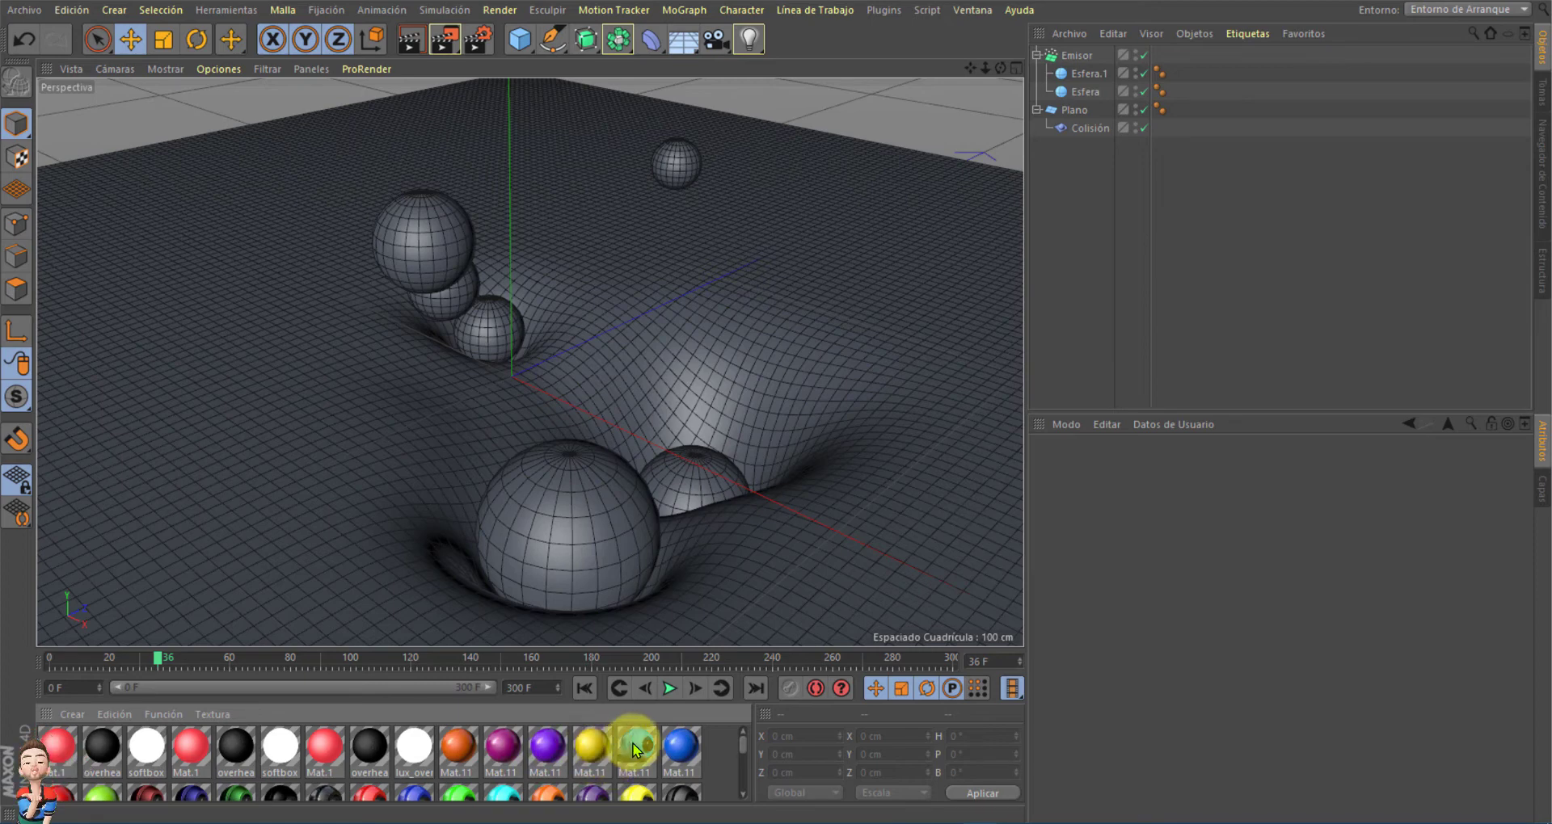
mouse_move(595, 744)
left_mouse_down()
mouse_move(1072, 379)
mouse_move(1089, 91)
left_mouse_up()
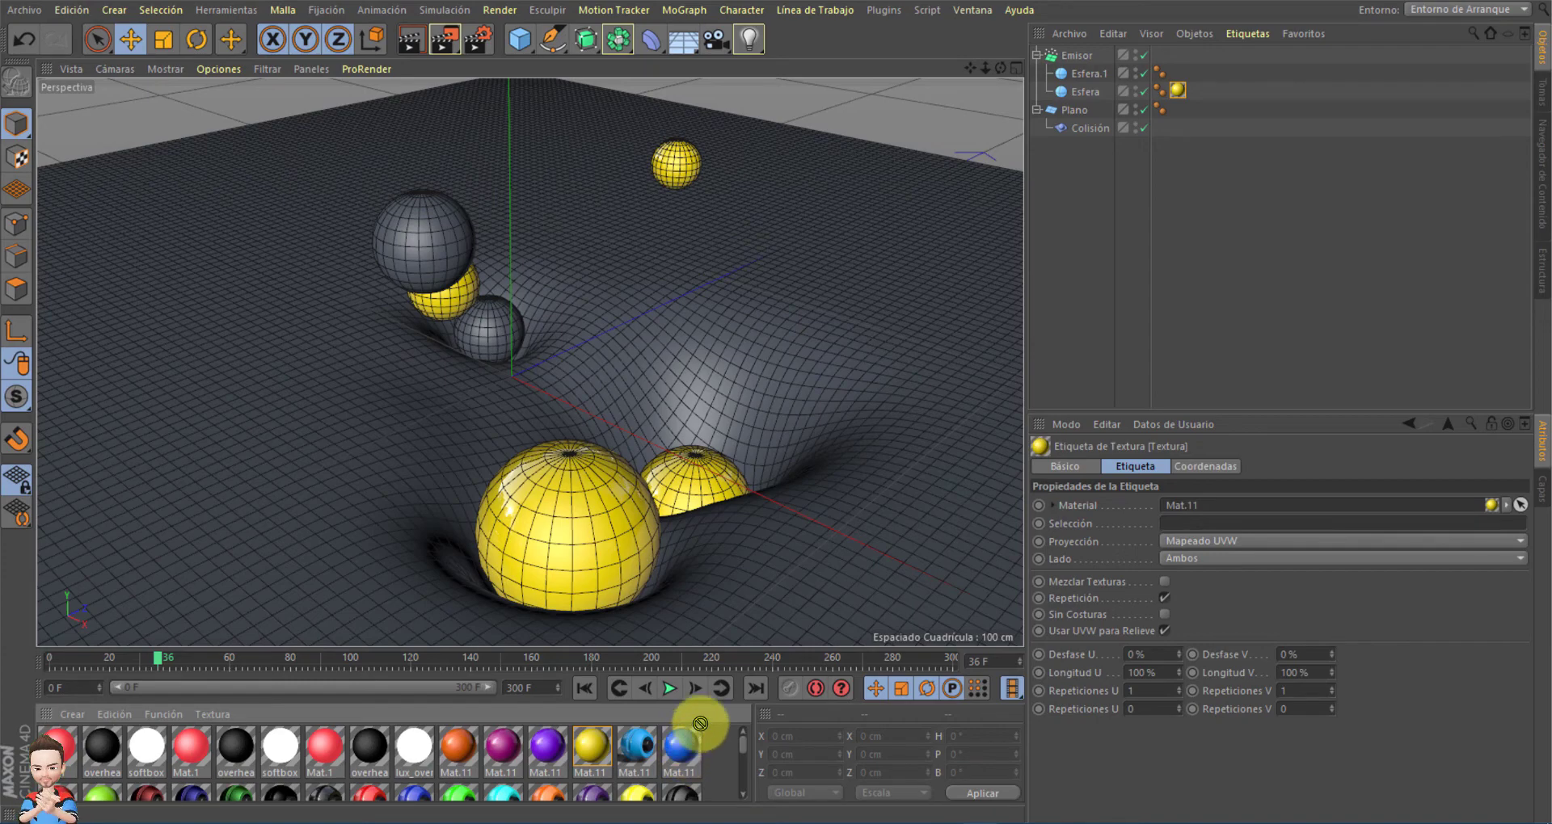
left_click_drag(685, 753, 855, 493)
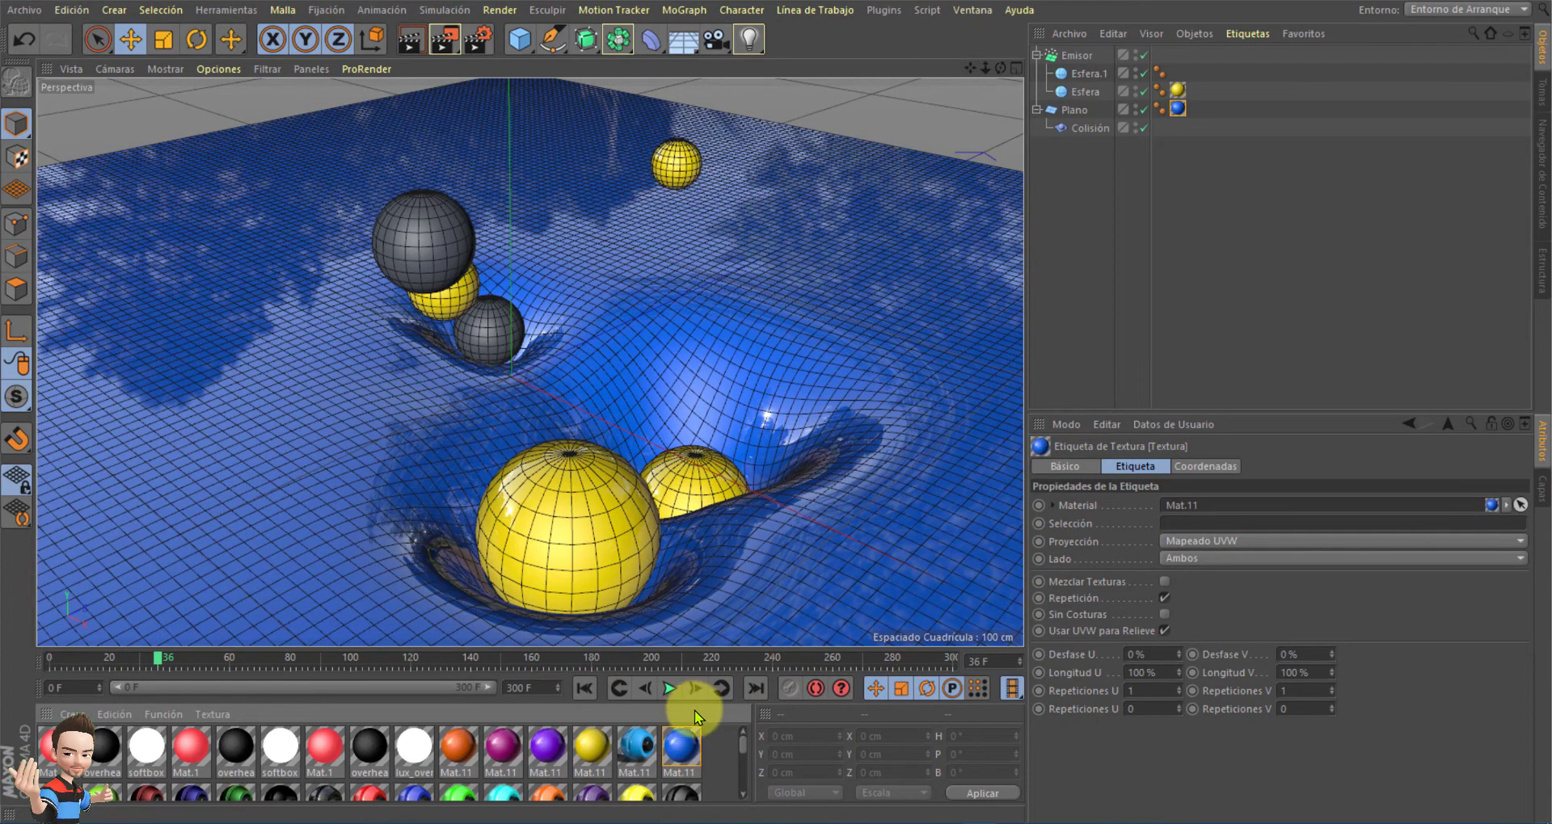
Step: Apply the RED material to Esfera.1
left_click(1089, 74)
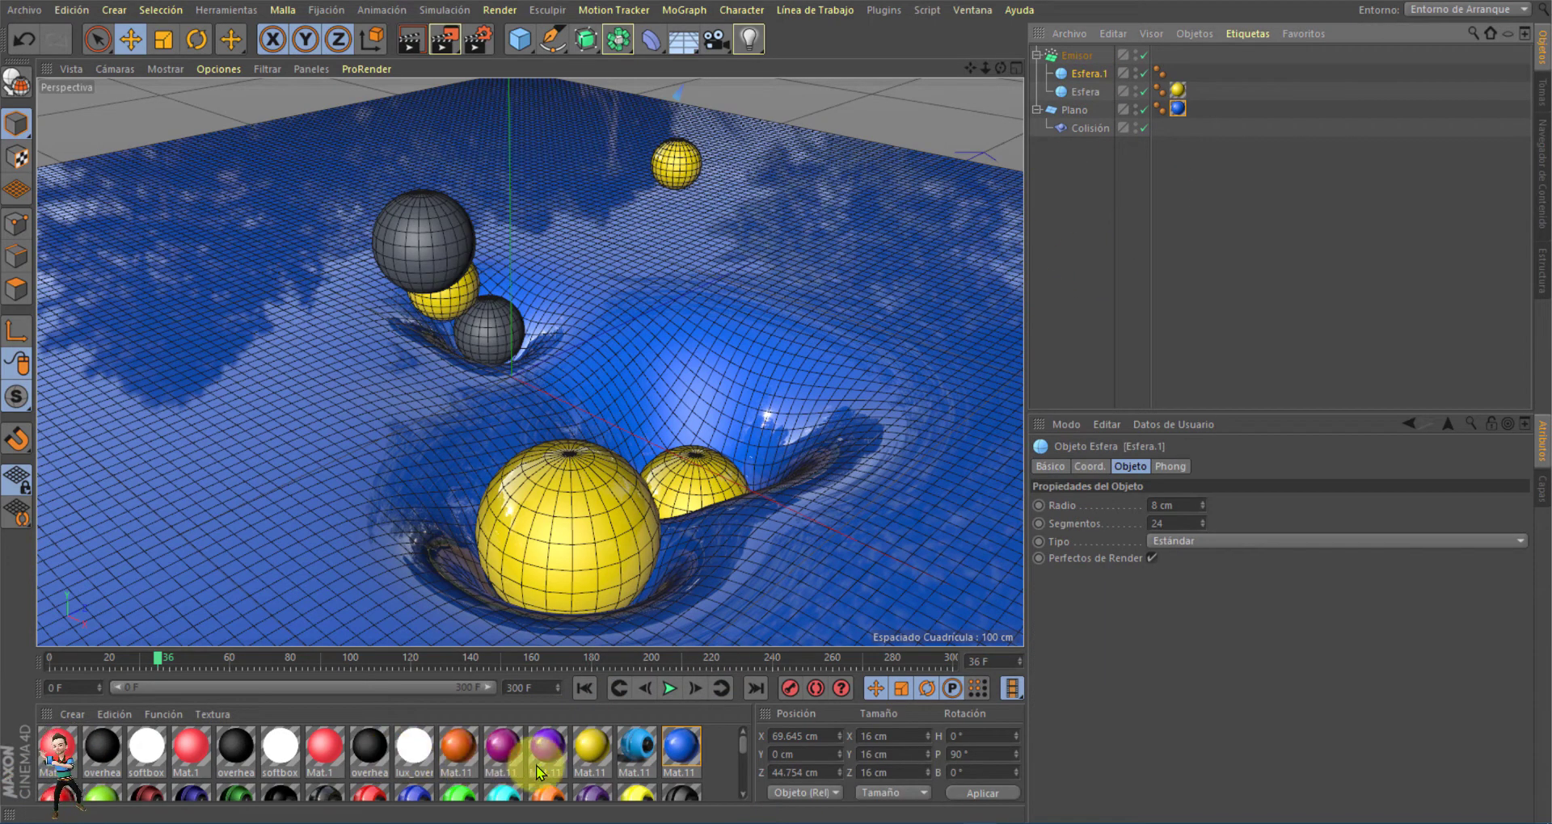
left_click_drag(743, 745, 744, 754)
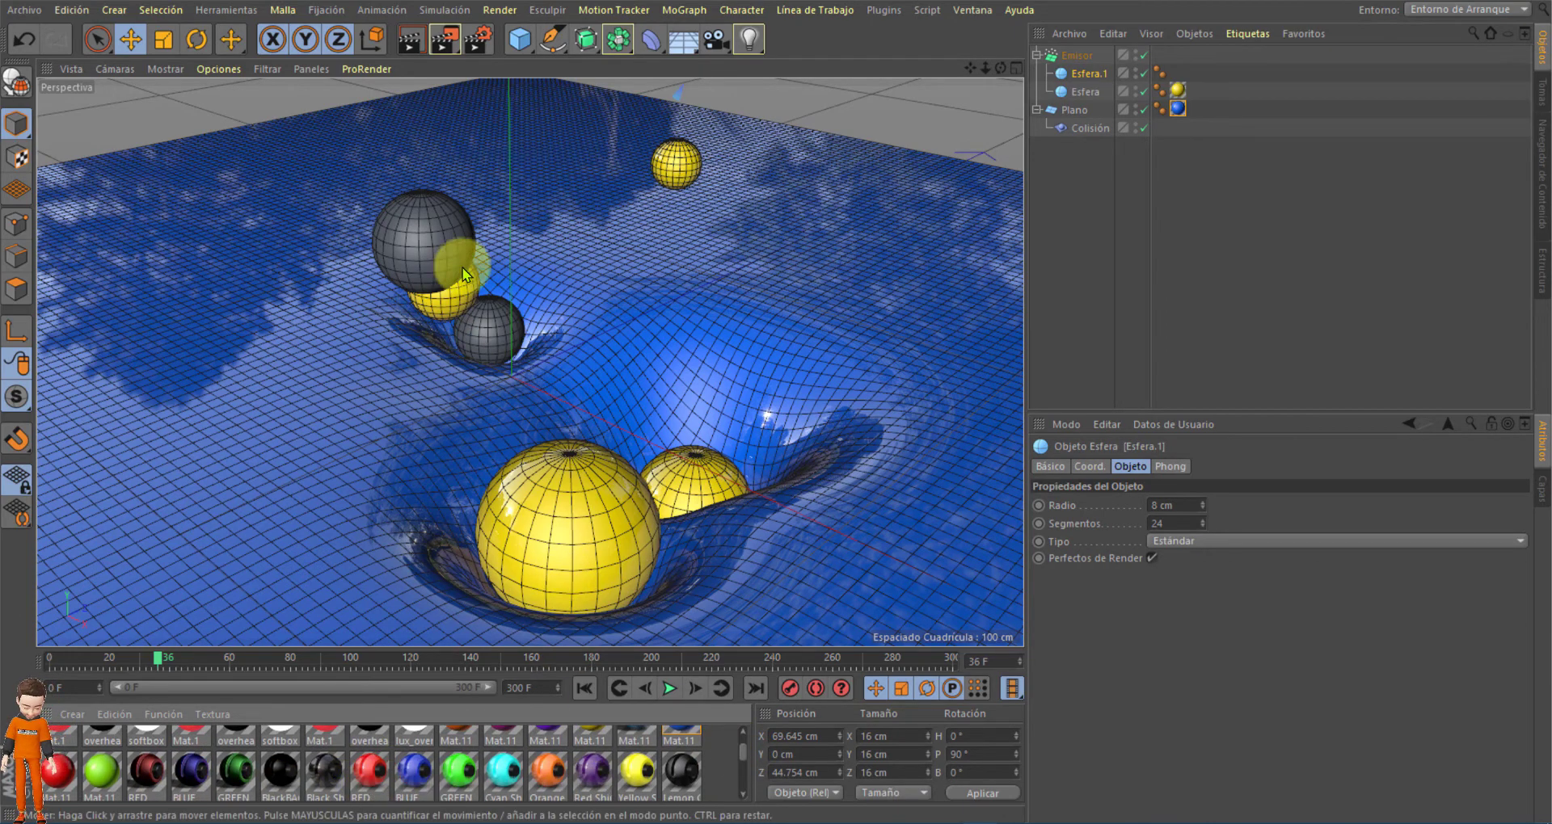
left_click_drag(371, 771, 1088, 80)
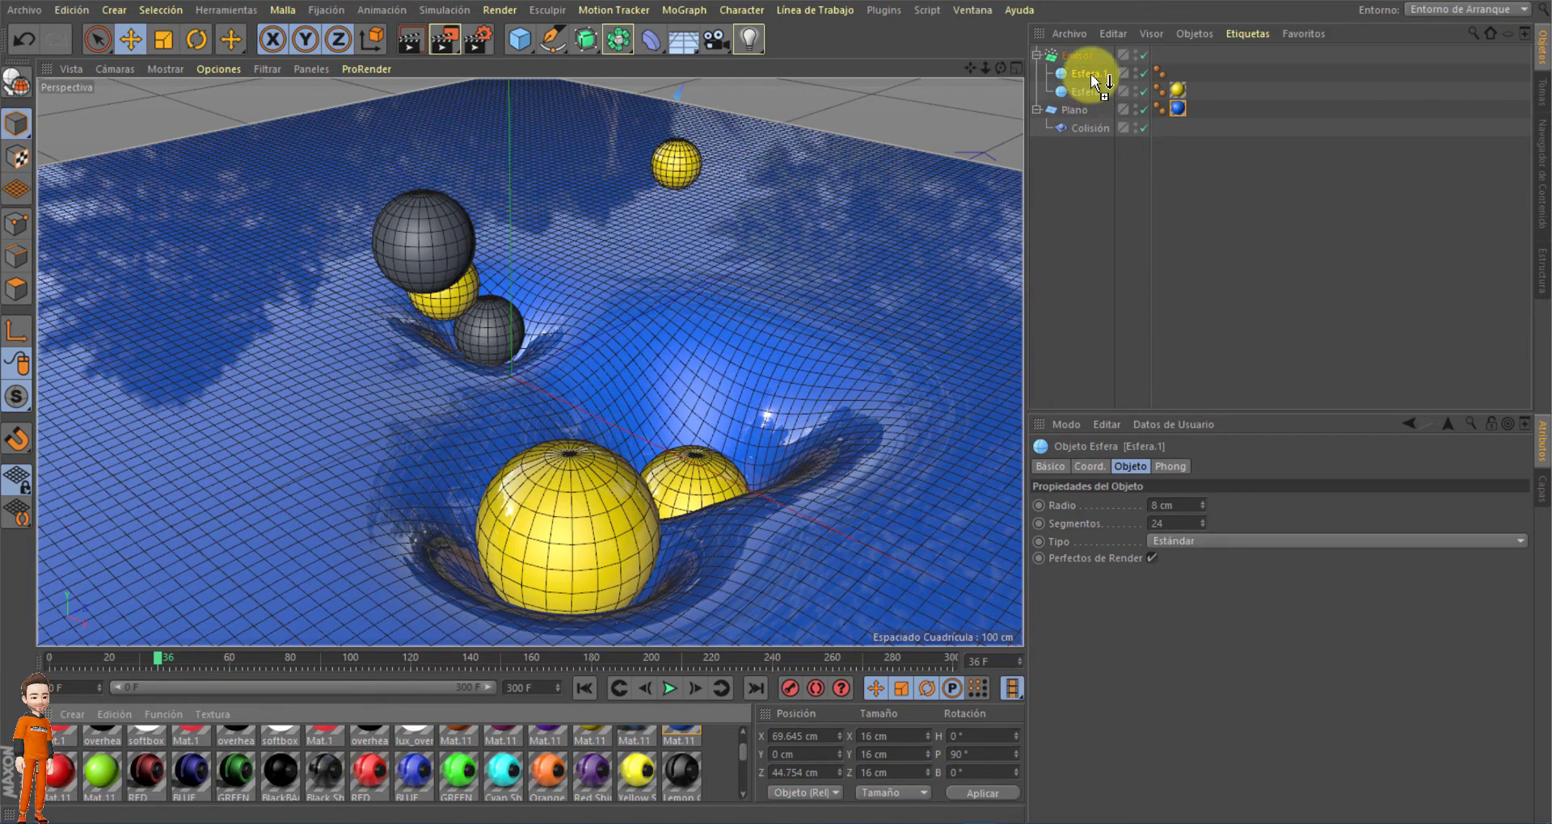
left_click_drag(1093, 79, 1091, 80)
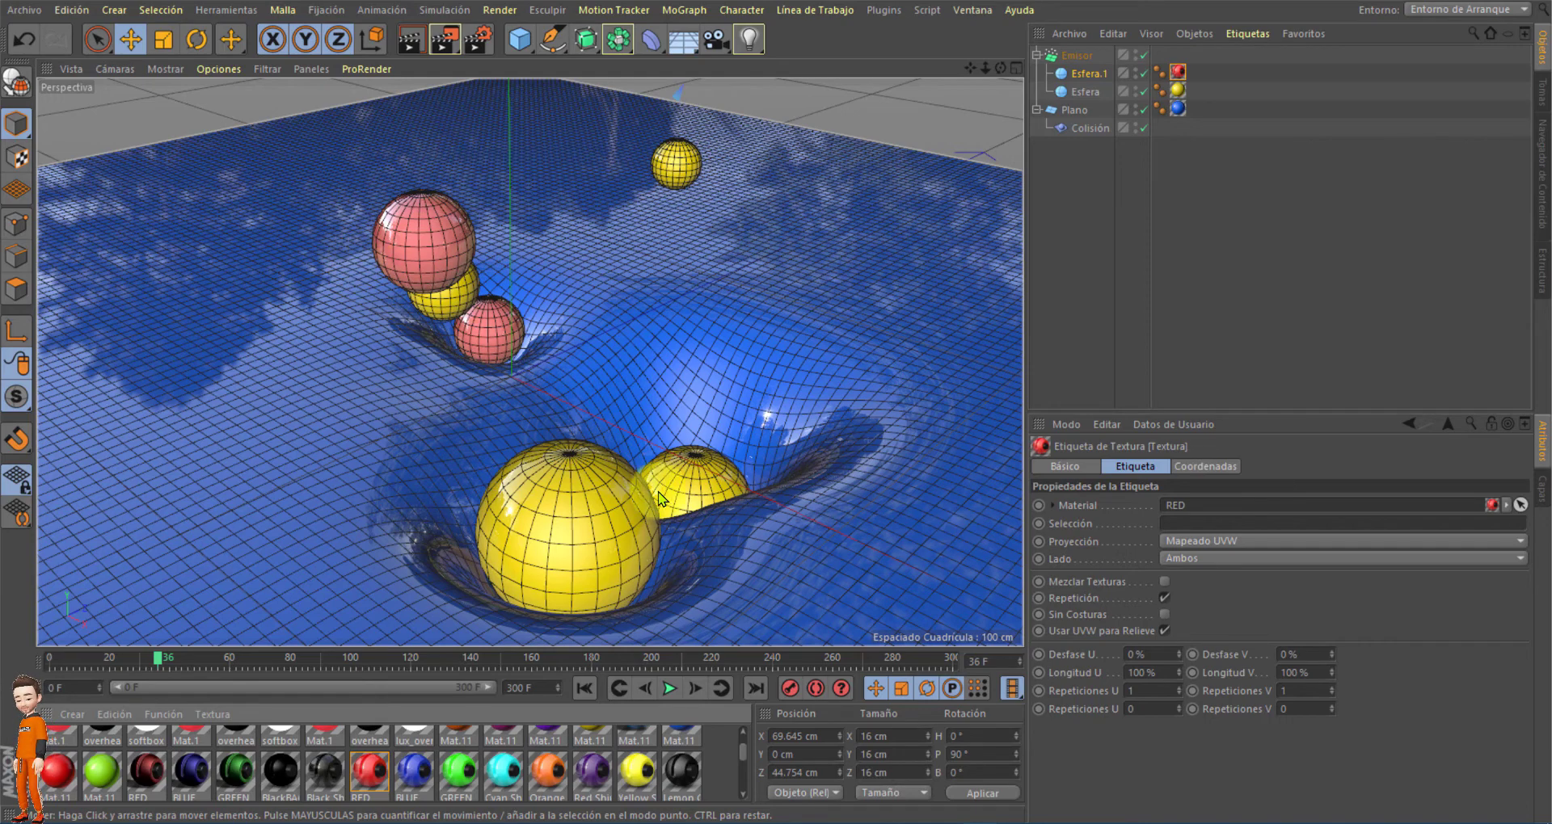
Step: In Render Settings, confirm the output resolution of 1920 × 1080
left_click(475, 50)
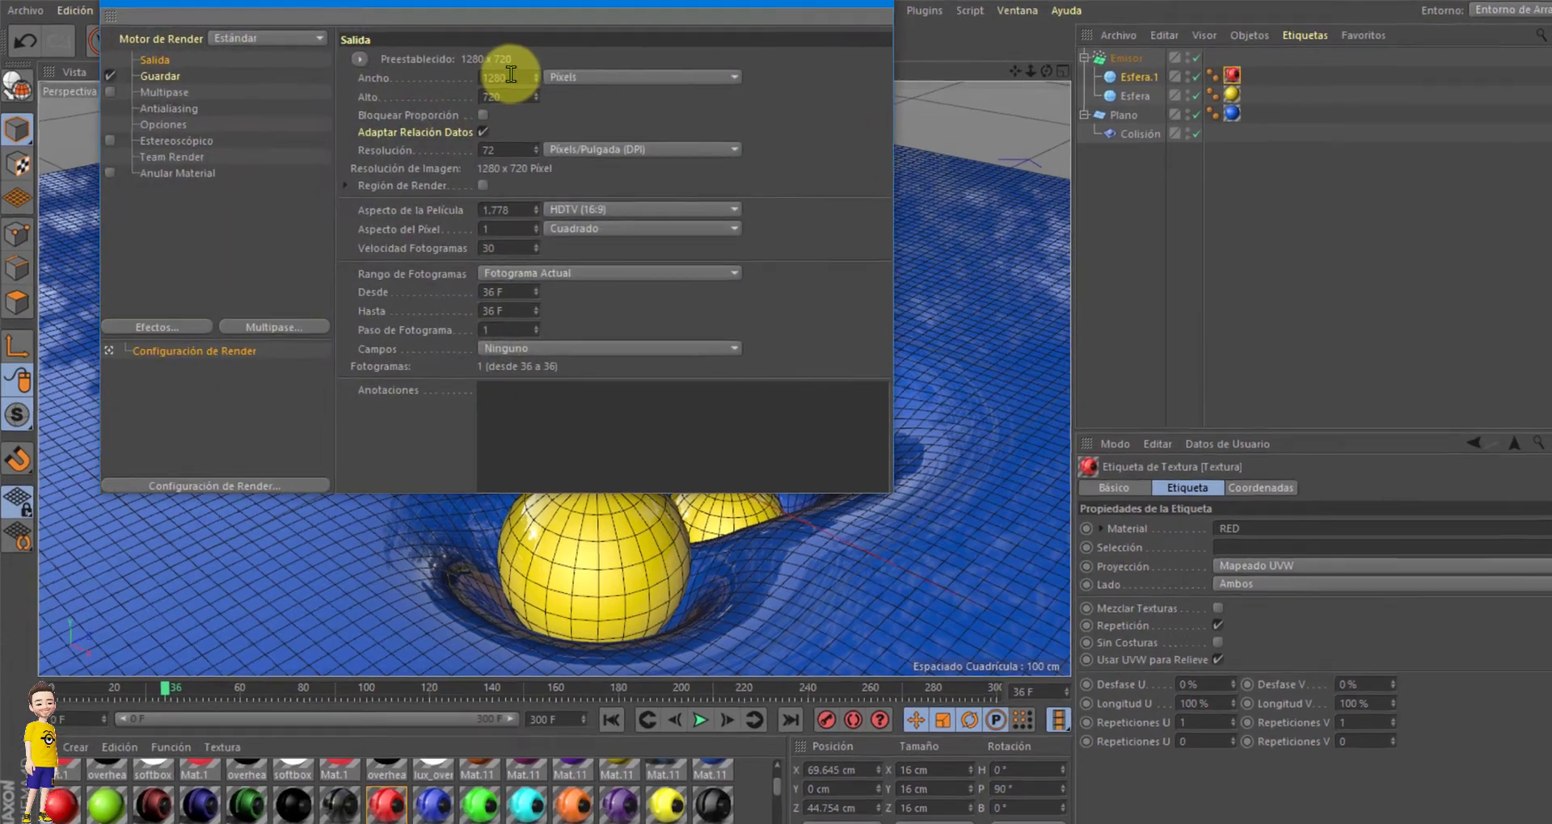
left_click(510, 75)
type("1920")
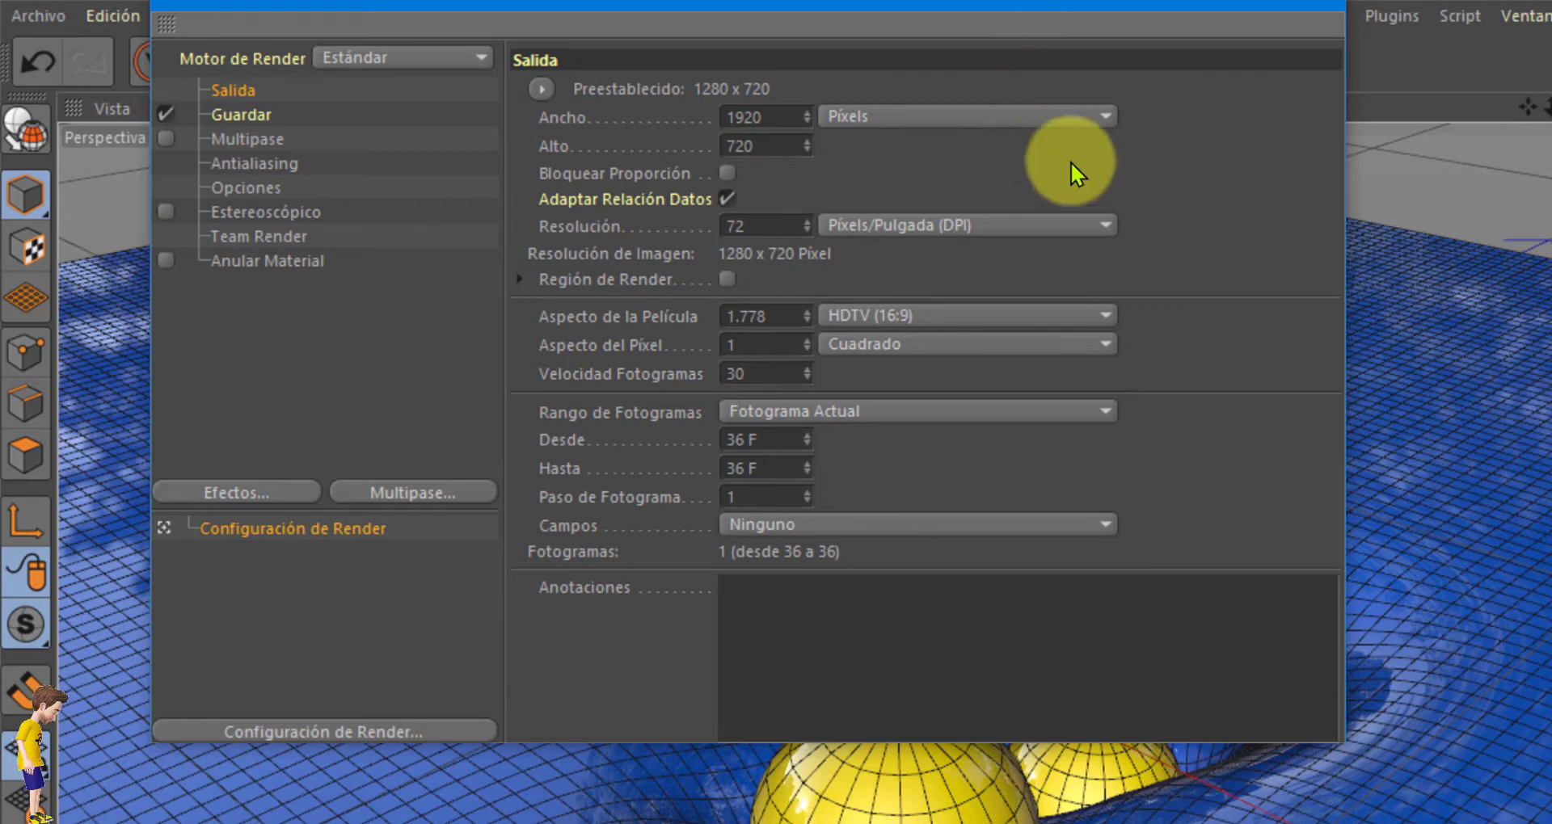
left_click(757, 147)
type("1080")
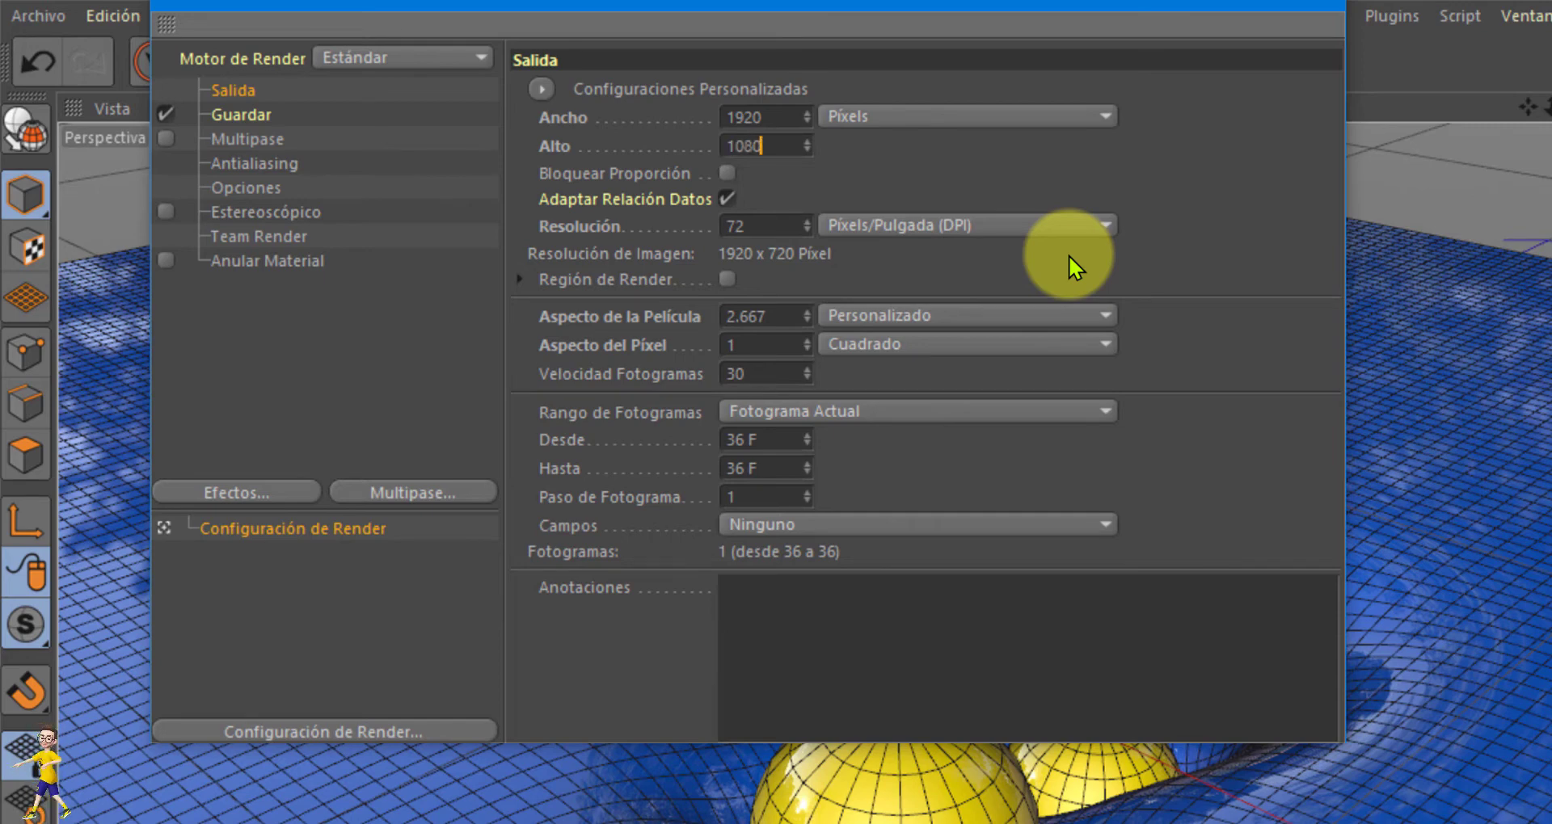
key("Return")
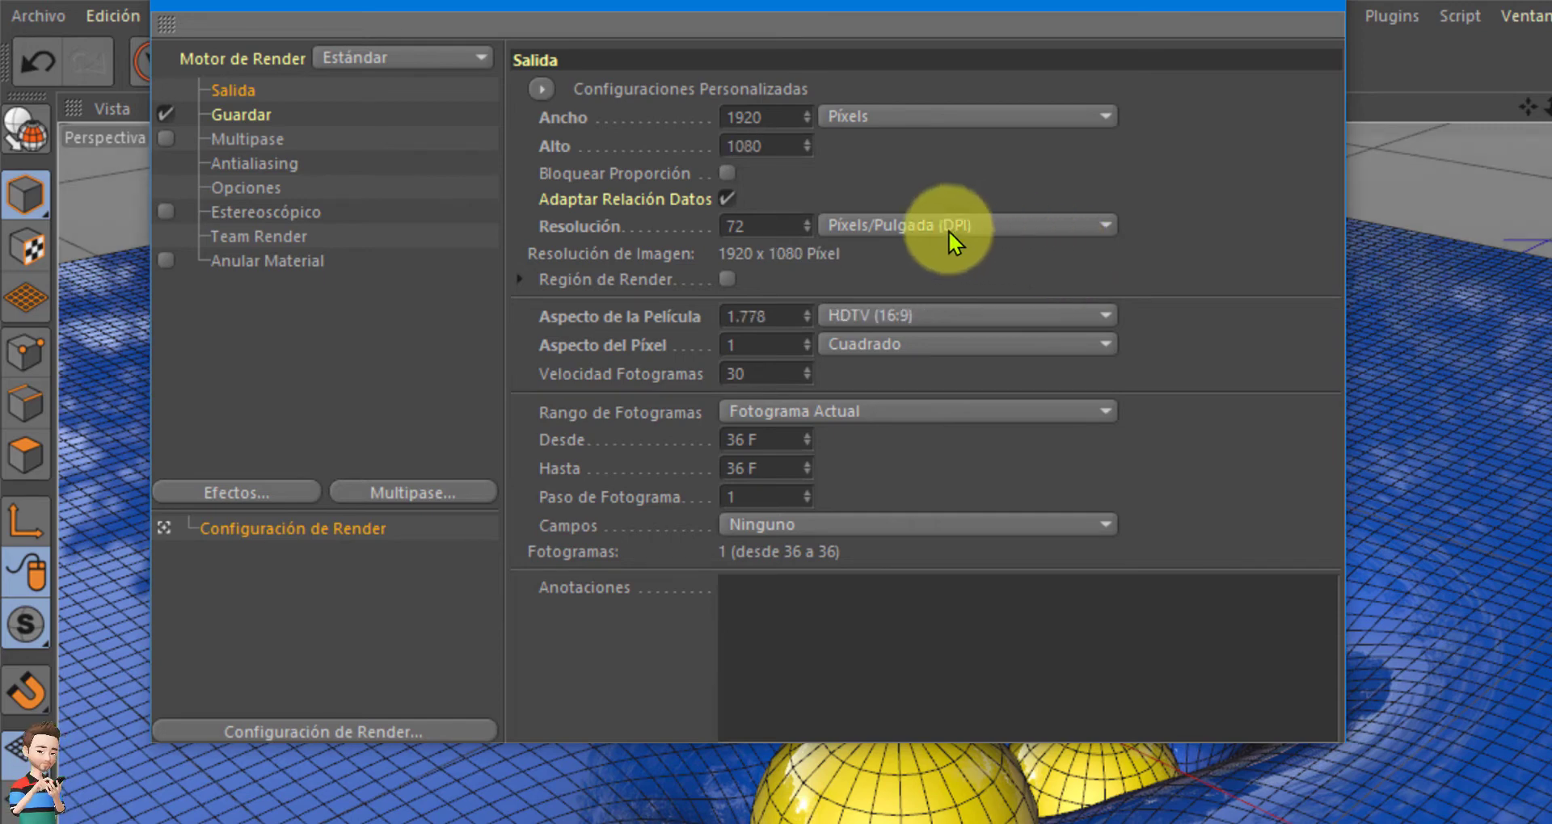
left_click(744, 226)
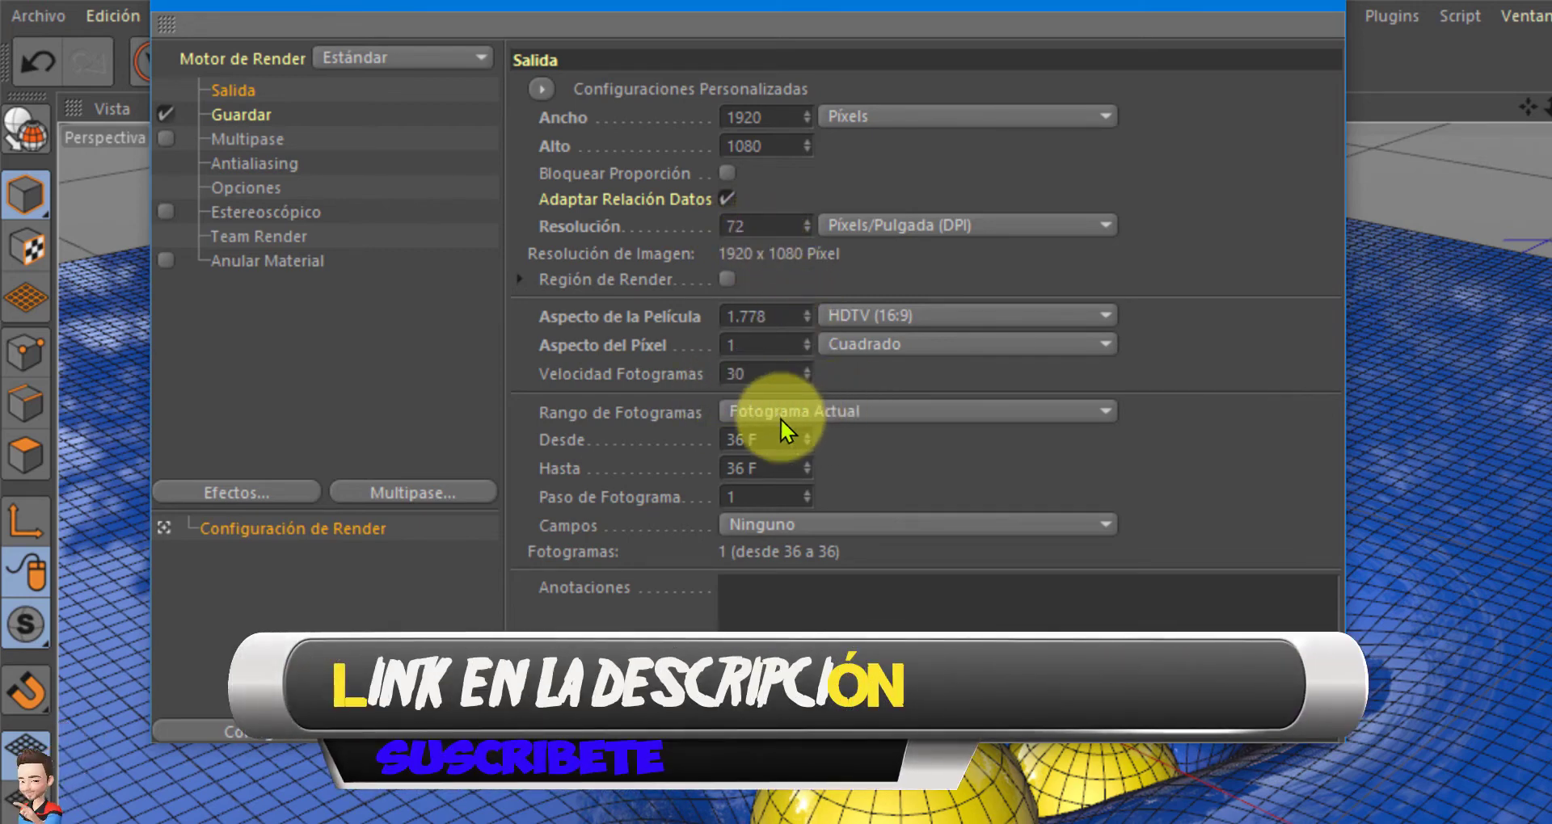
Step: Set the frame range to all frames (0–300) and keep the HDTV 16:9 film aspect
left_click(800, 413)
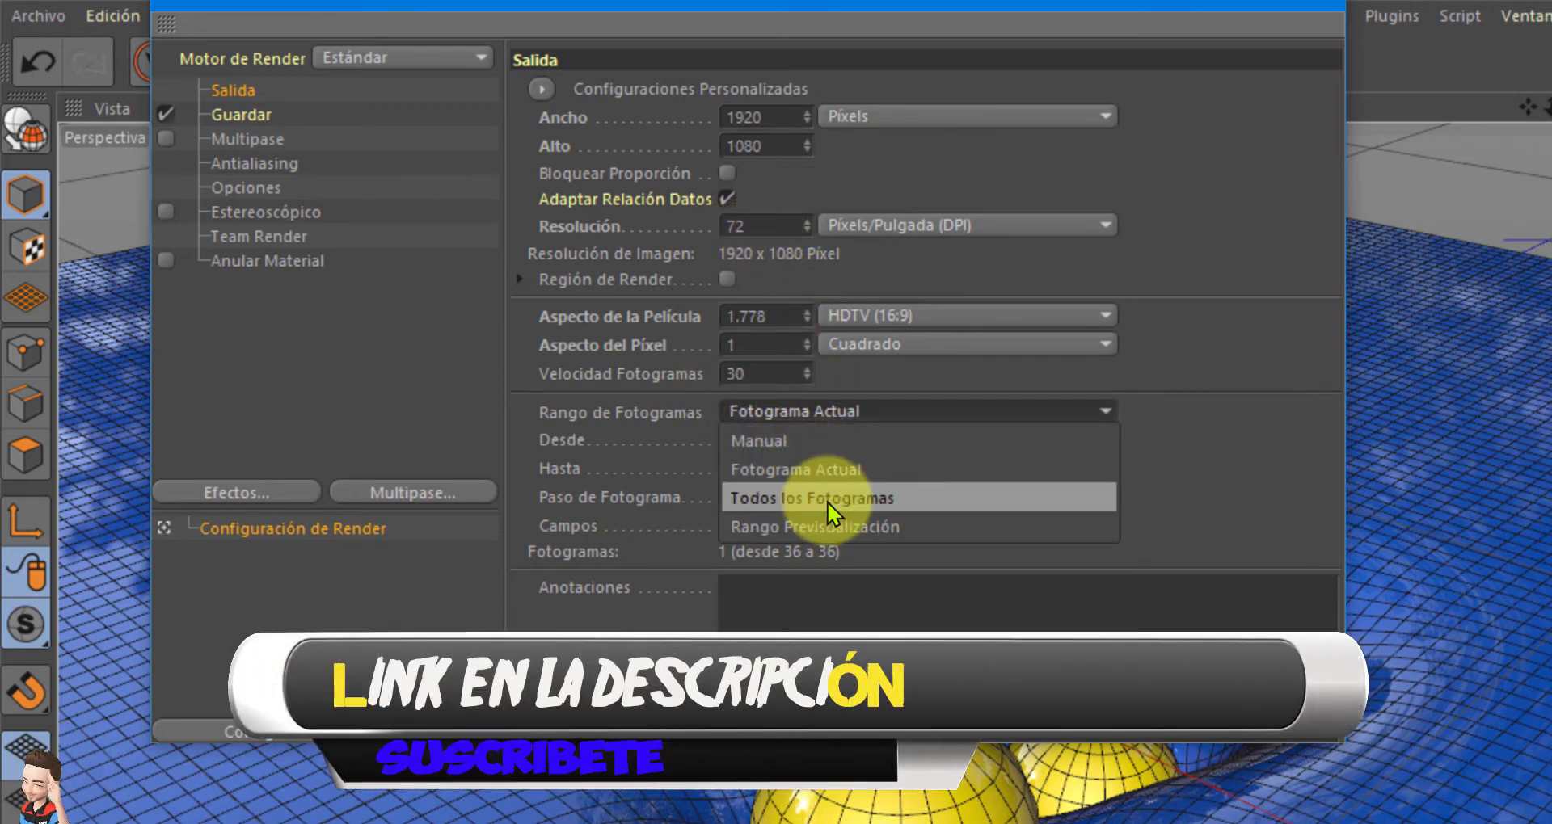
left_click(827, 500)
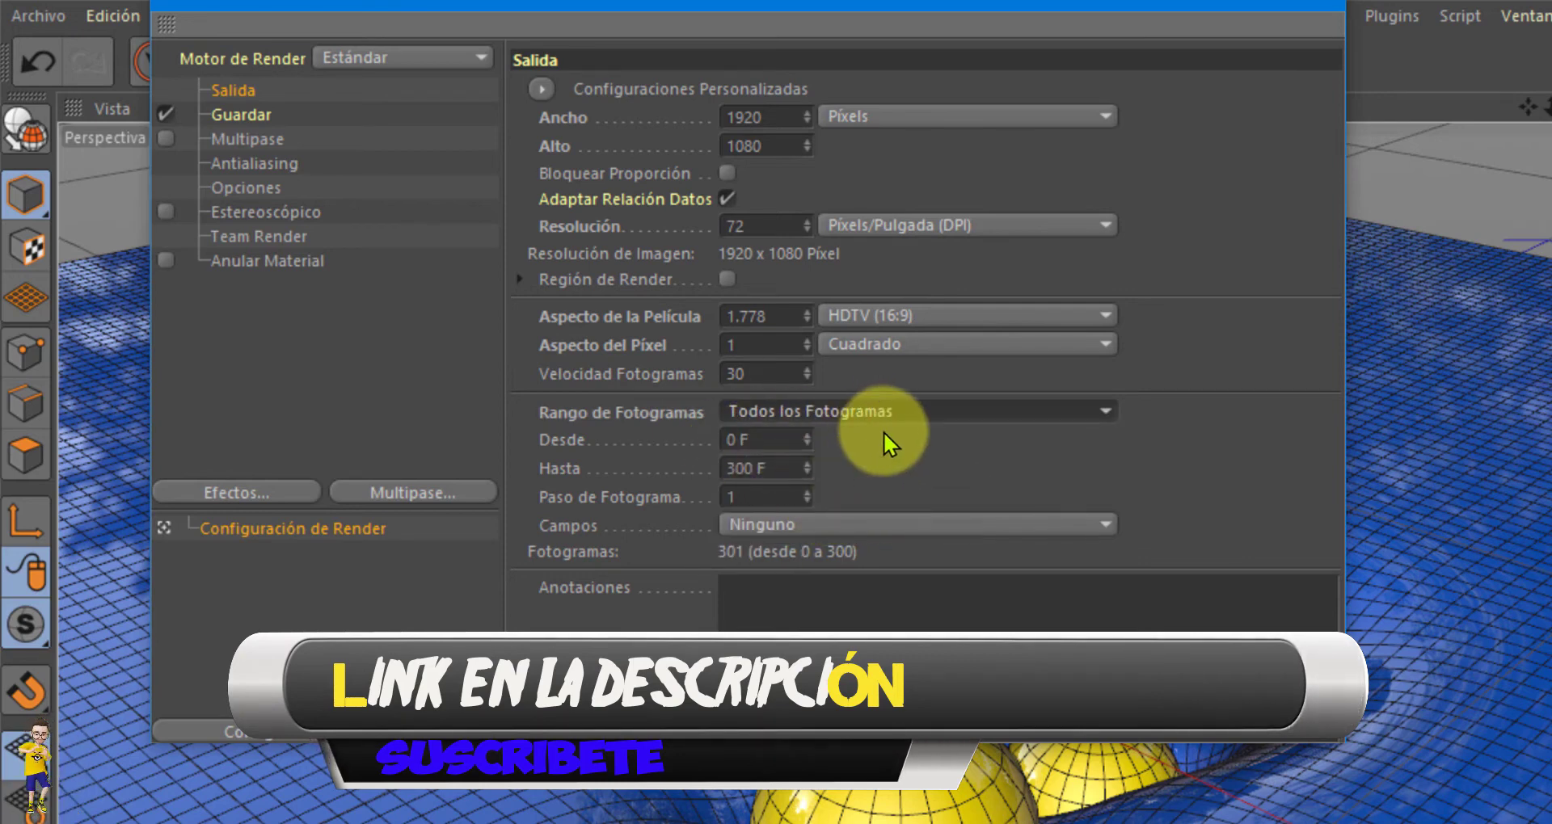
left_click(881, 315)
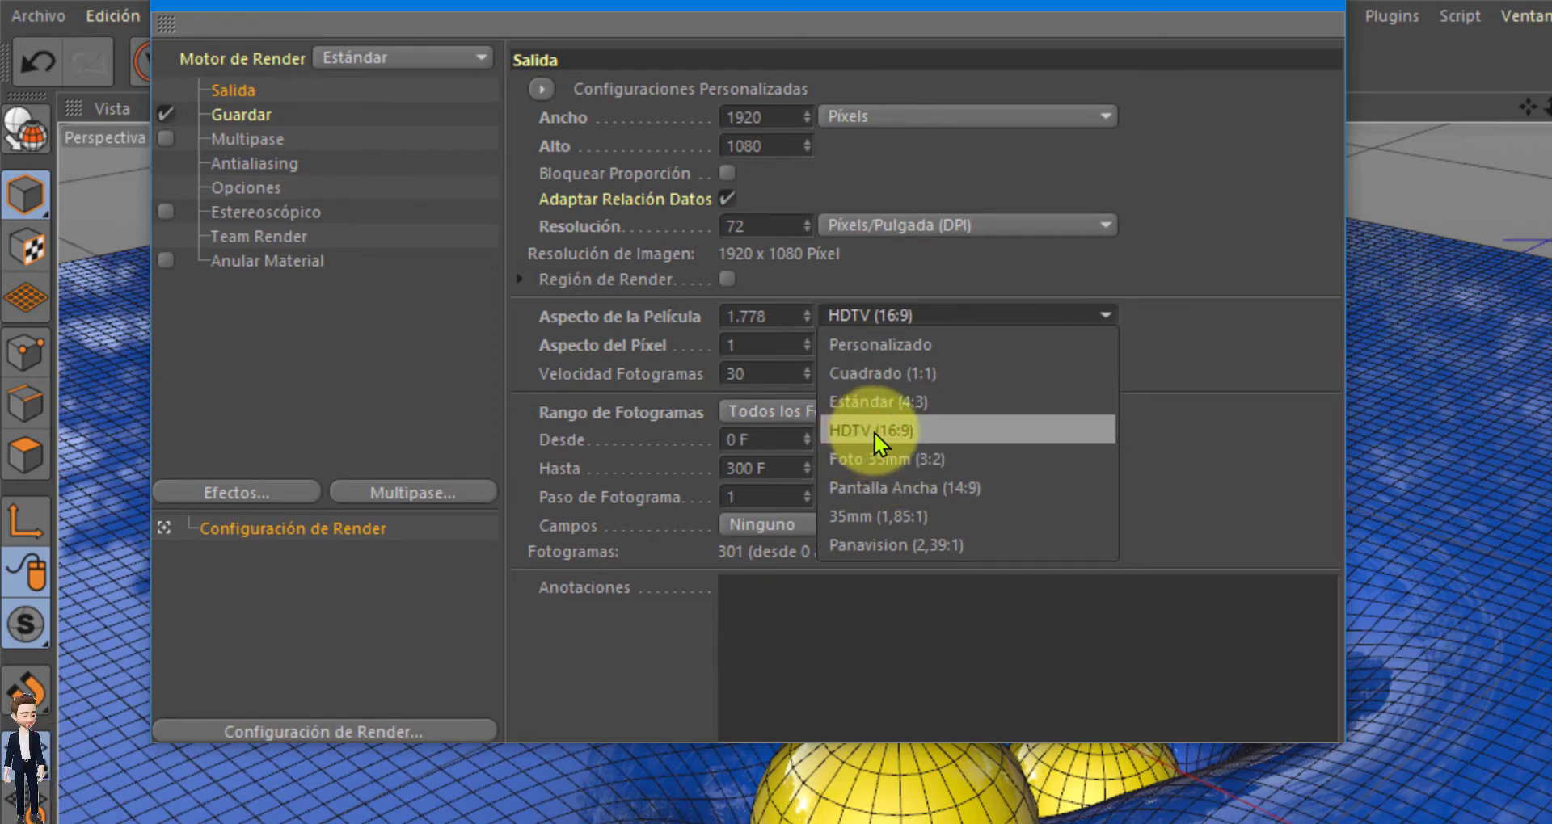
left_click(1142, 428)
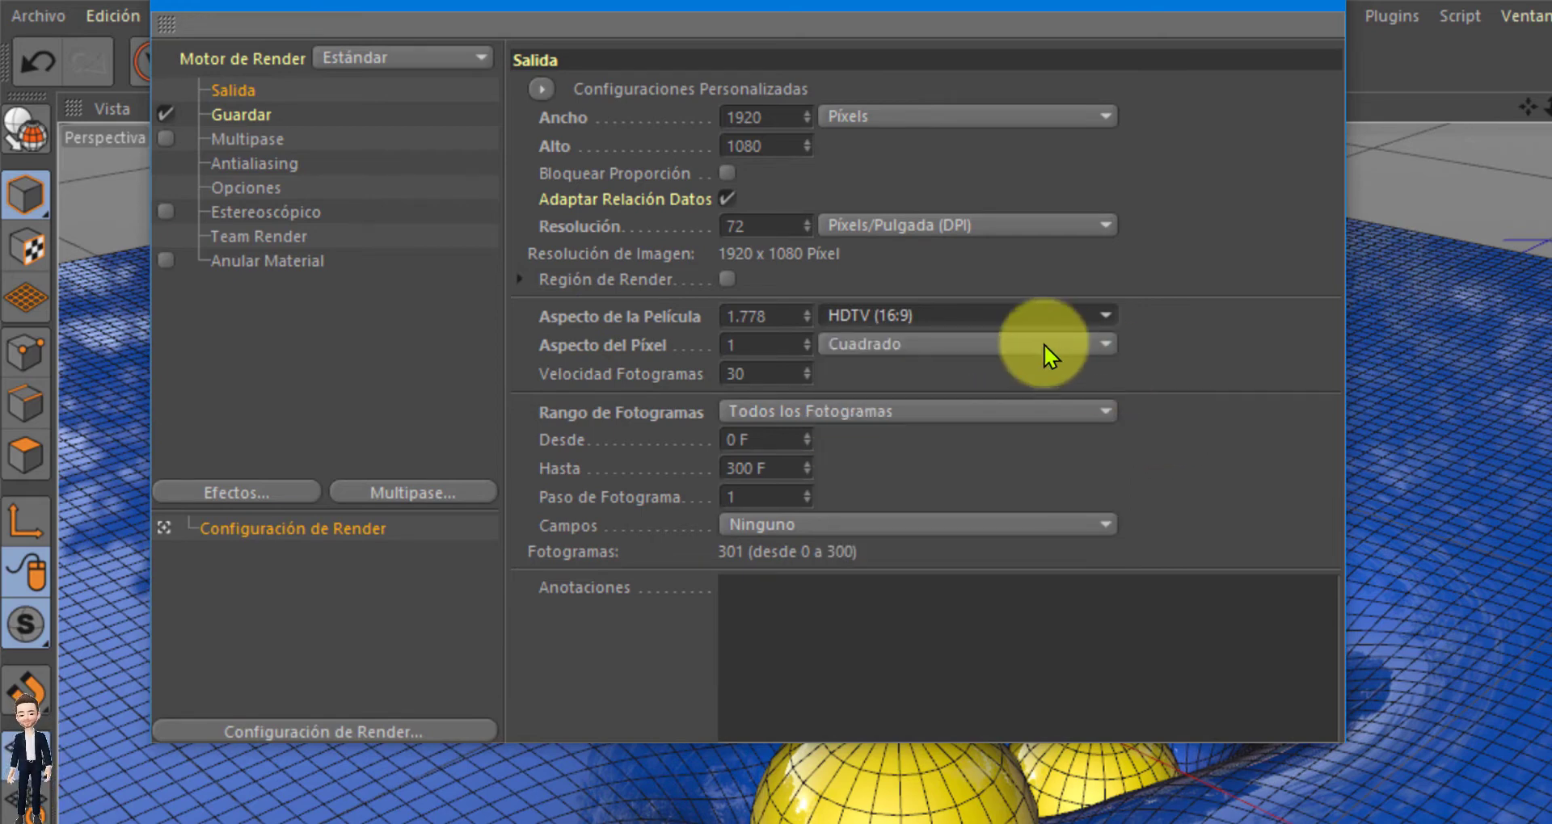
left_click(252, 113)
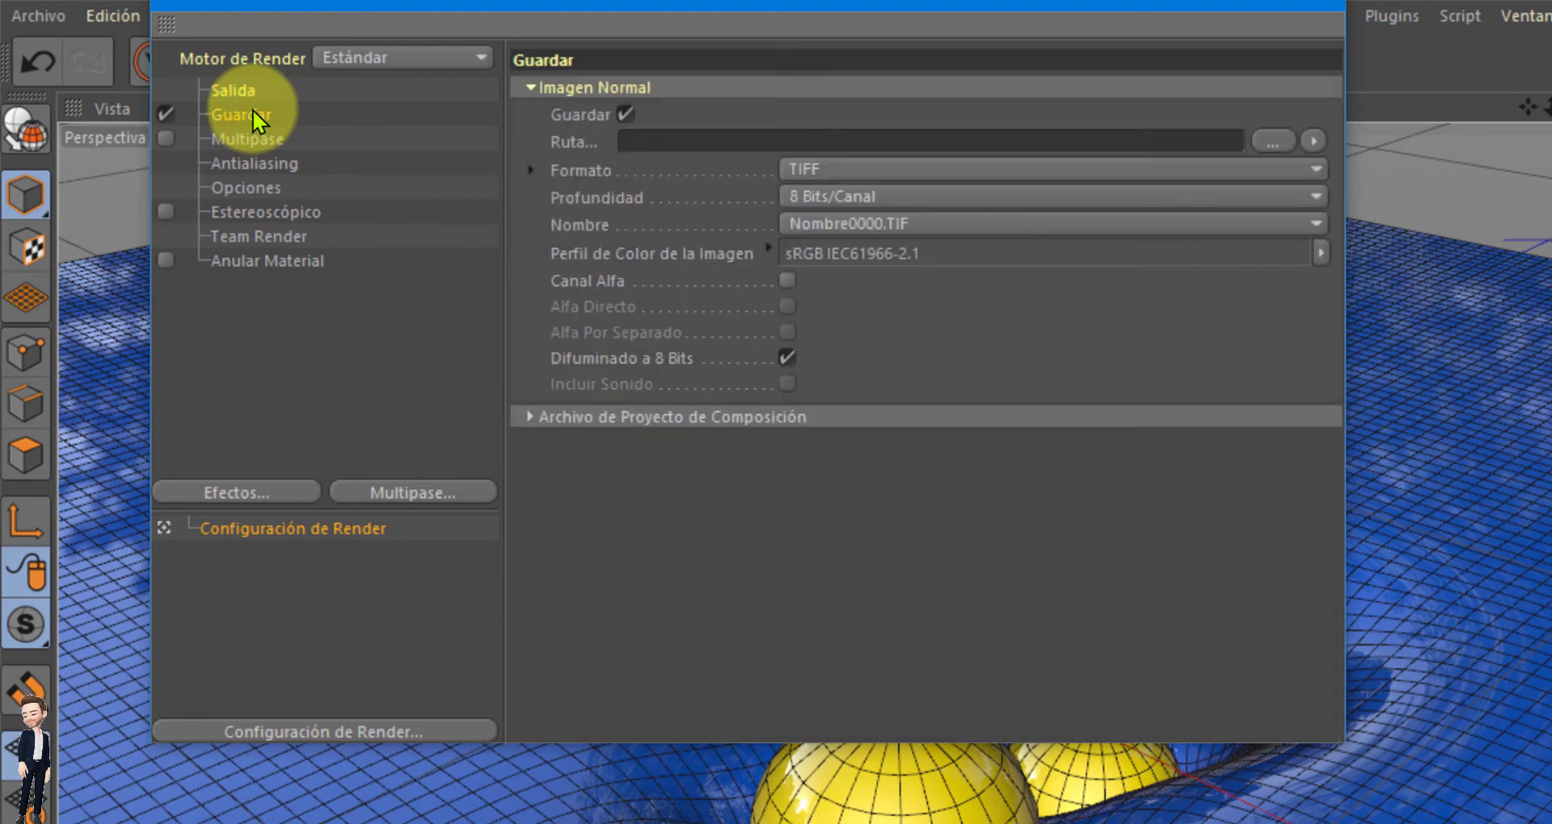
Step: Set the render save path to the finished-projects folder
left_click(1270, 142)
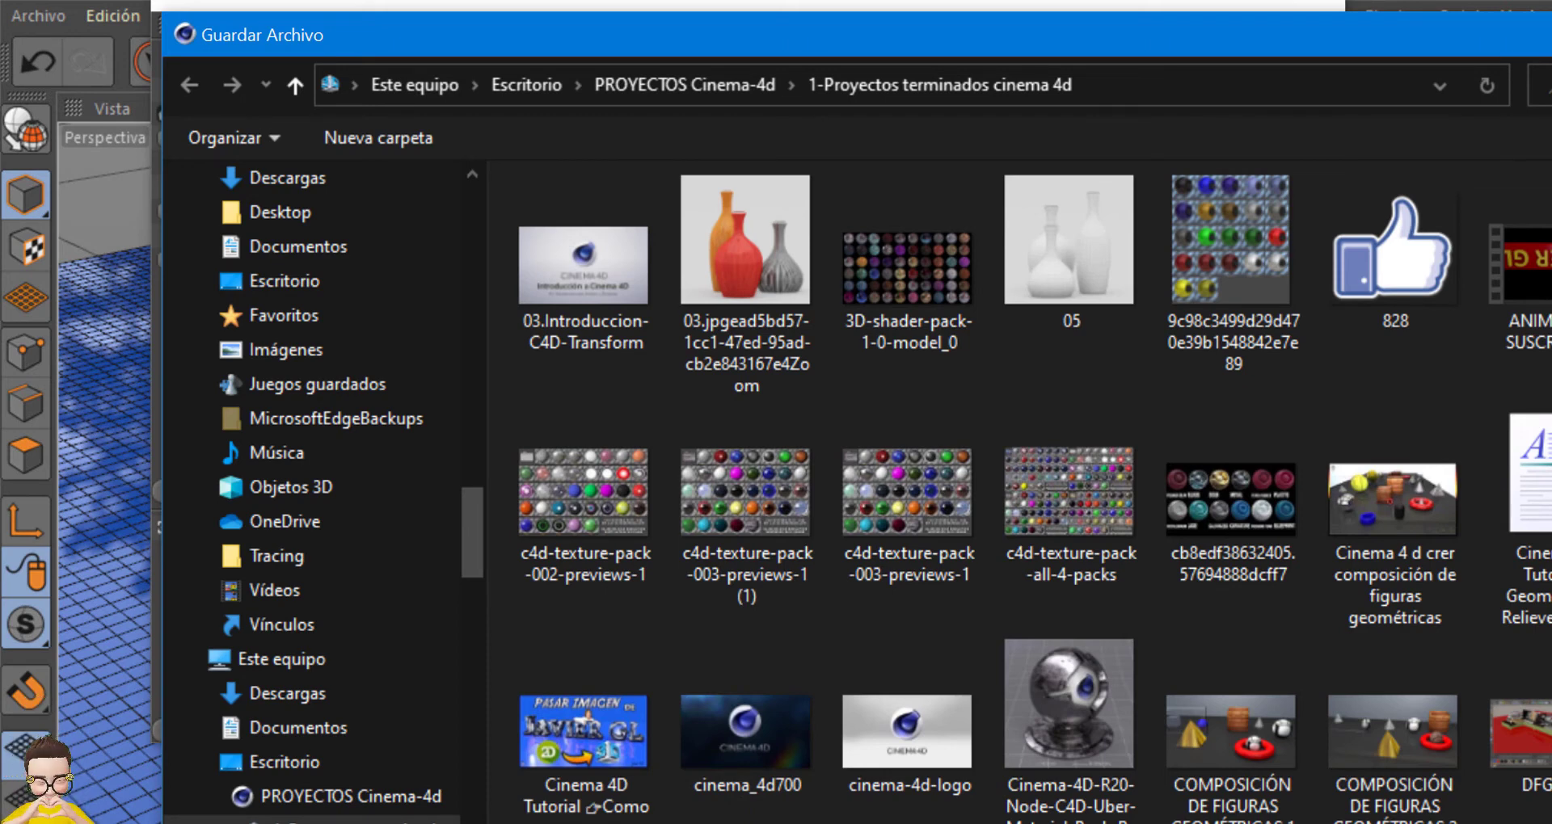
key("Return")
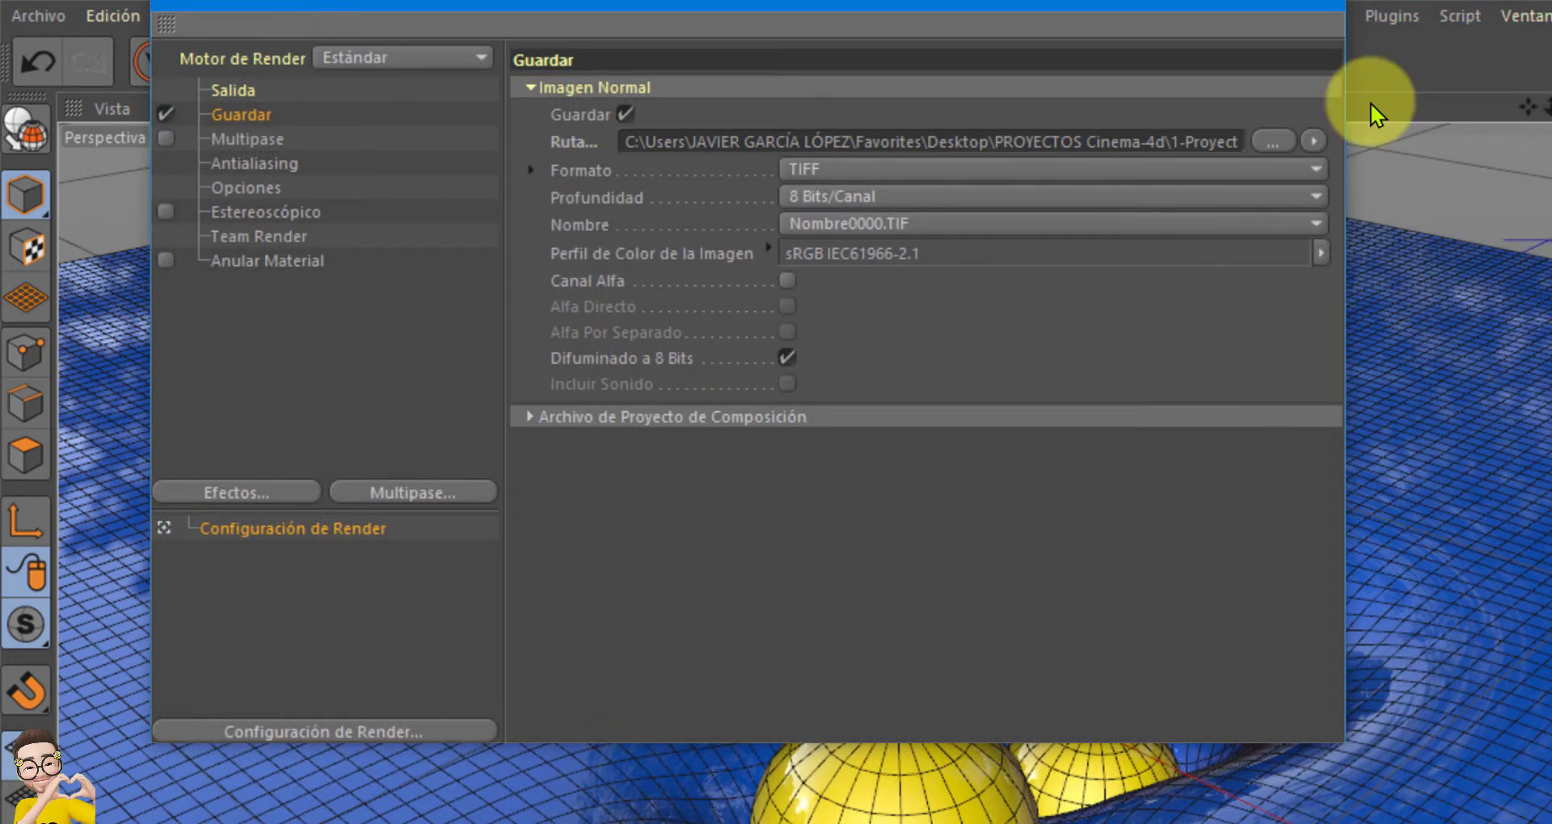
left_click(1295, 148)
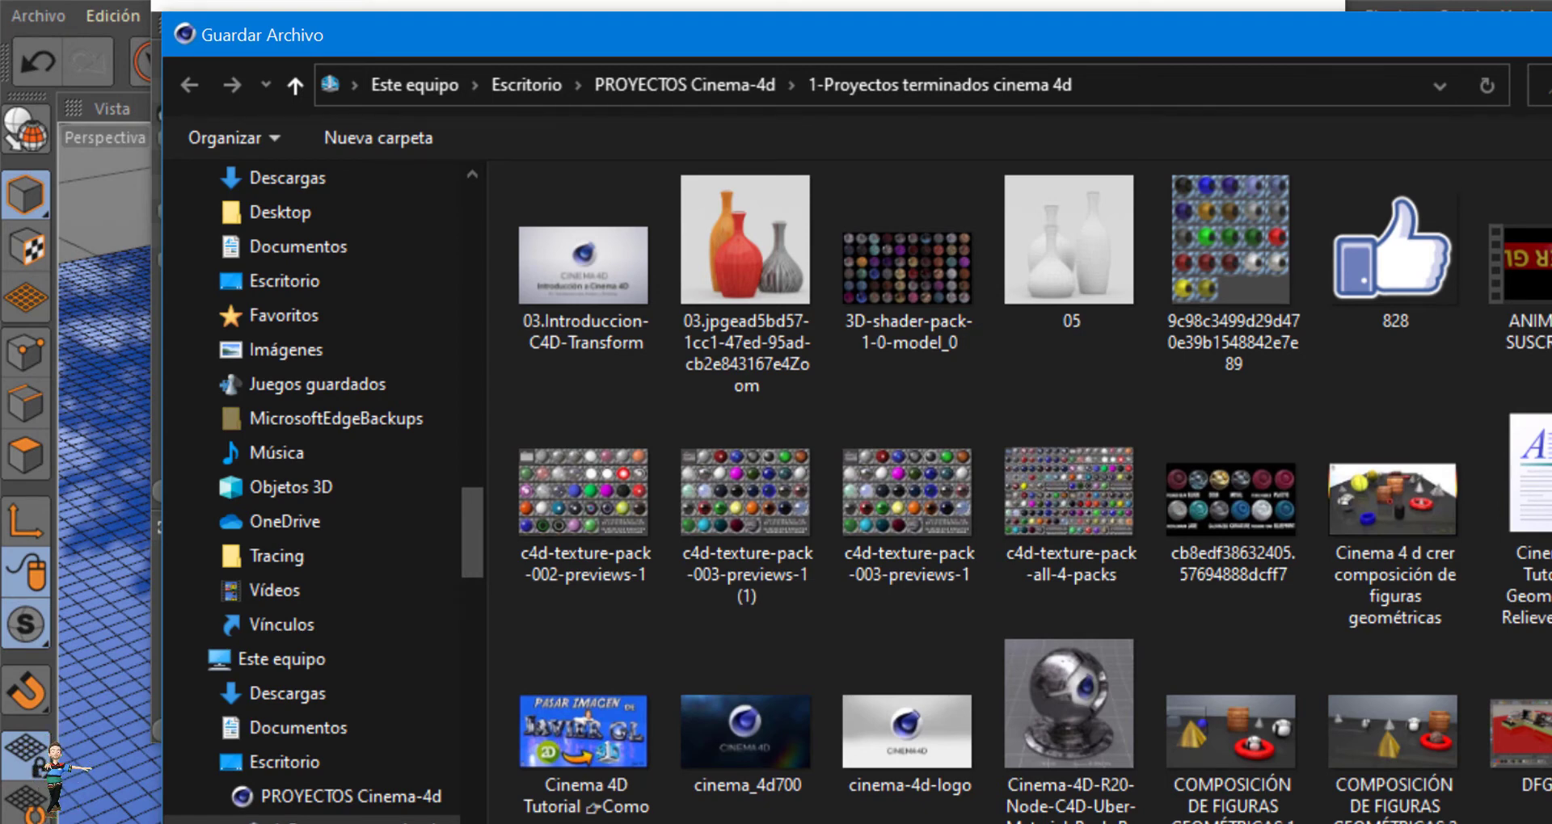
key("Return")
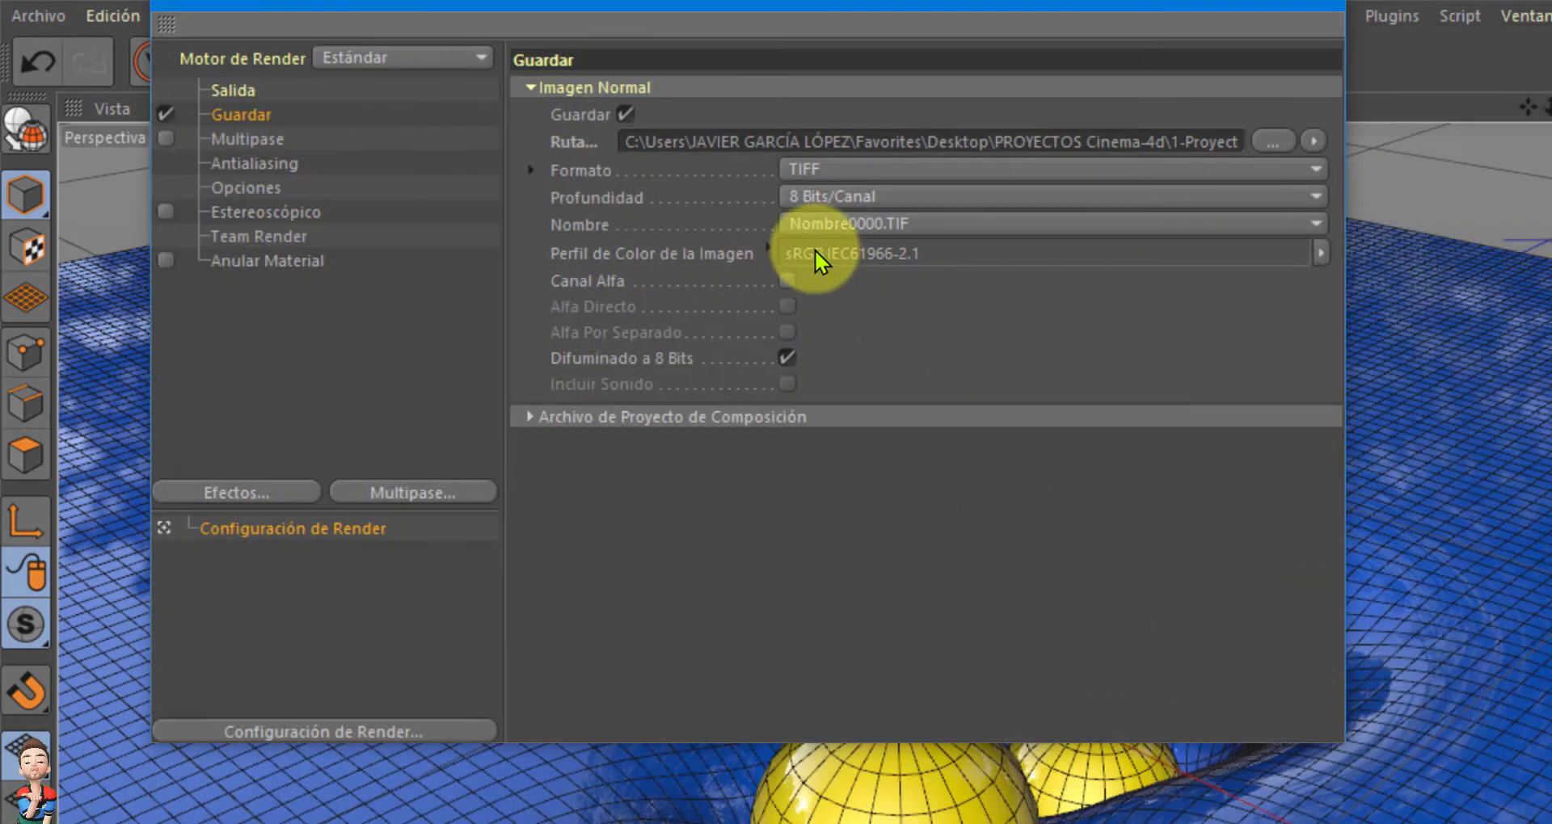
Step: Change the render output format from TIFF to AVI
left_click(794, 169)
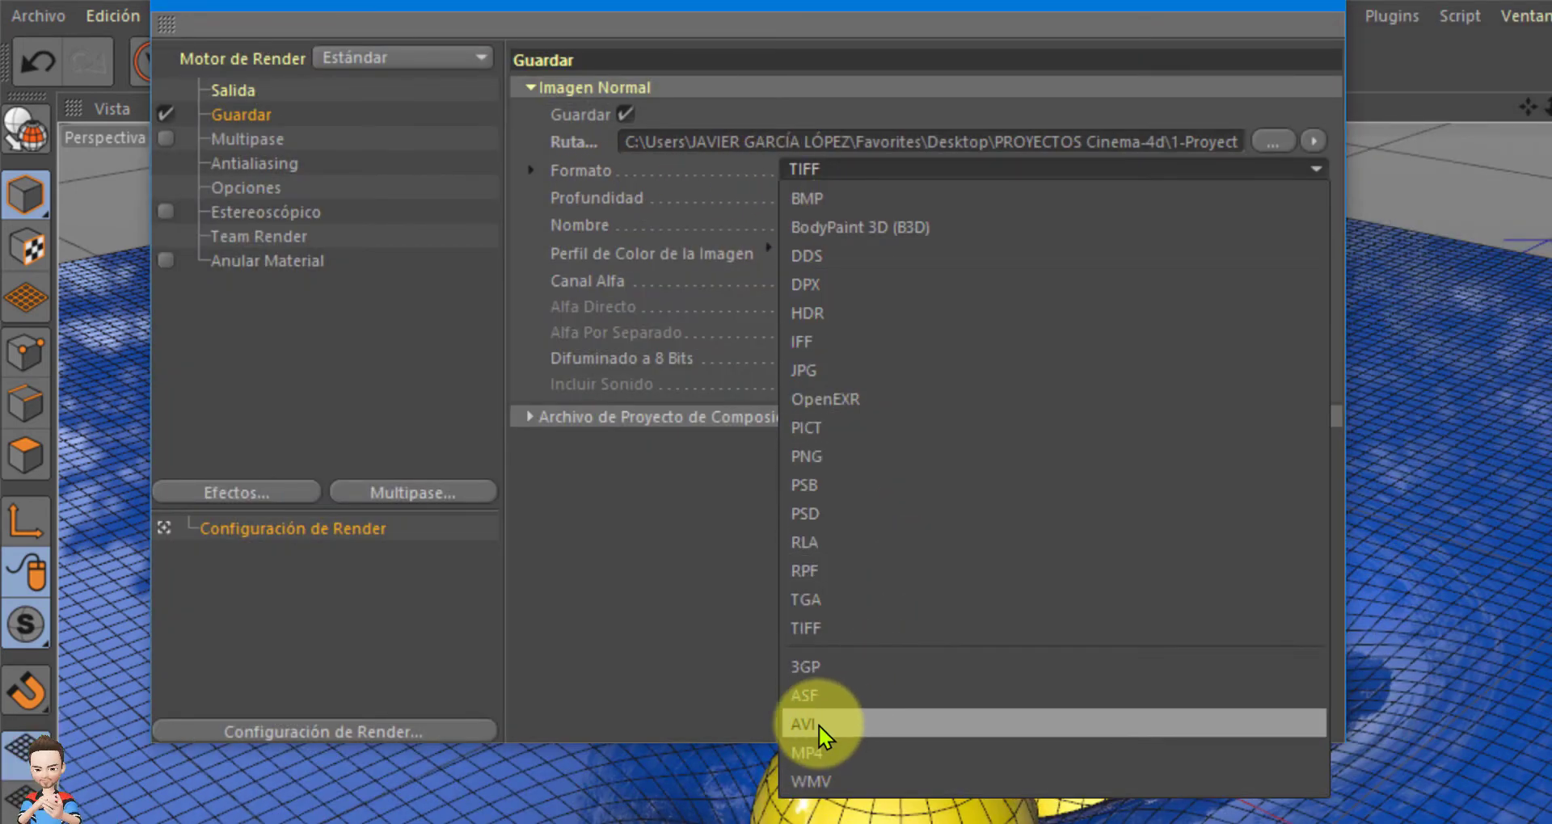
left_click(817, 725)
left_click(821, 169)
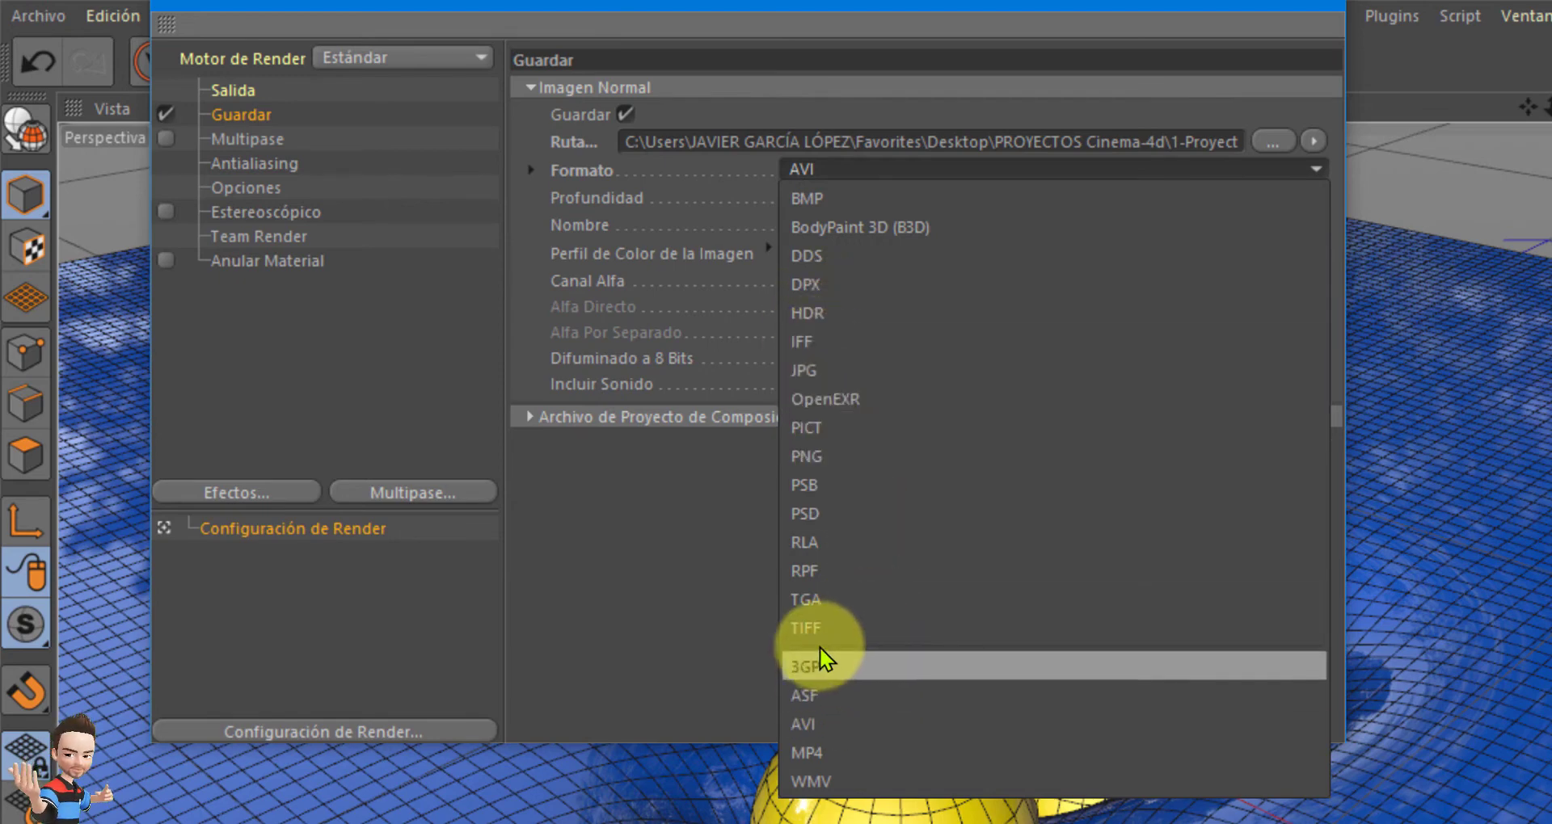
left_click(803, 722)
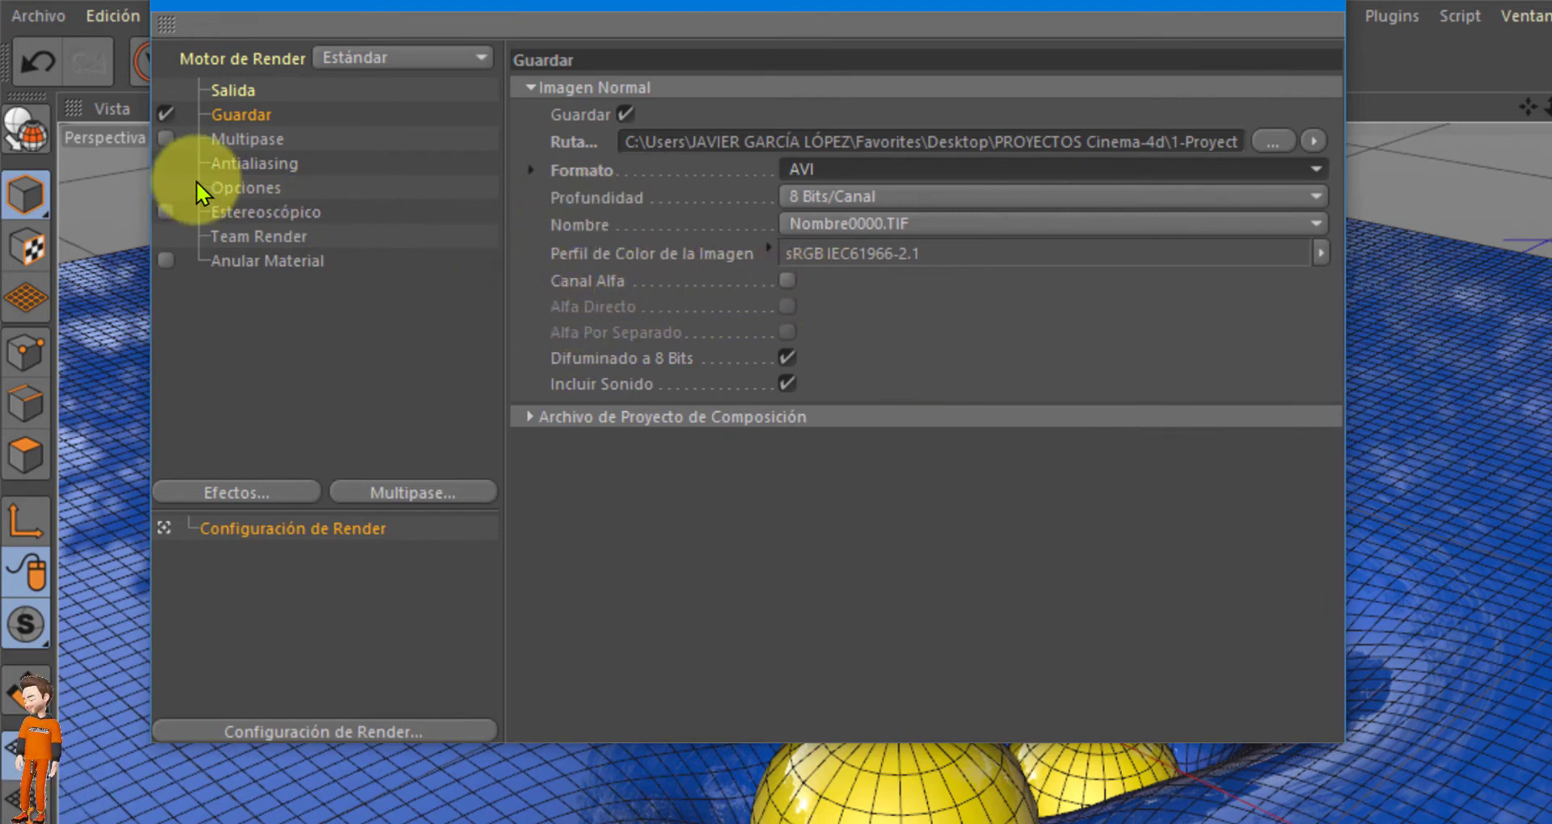
Step: Switch the render antialiasing from Geometría to Mejorado
left_click(244, 168)
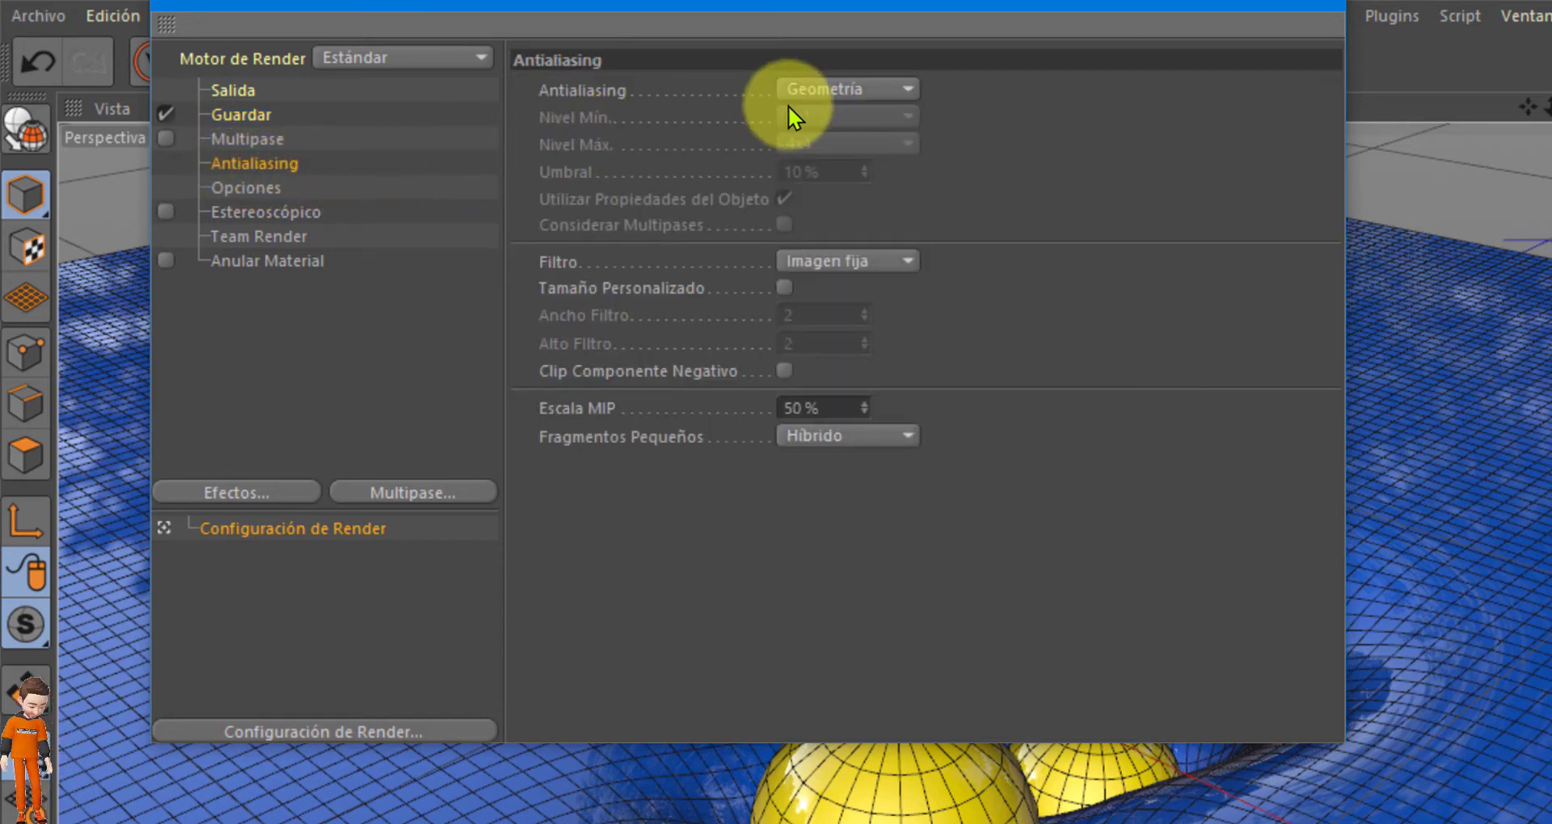
left_click(912, 91)
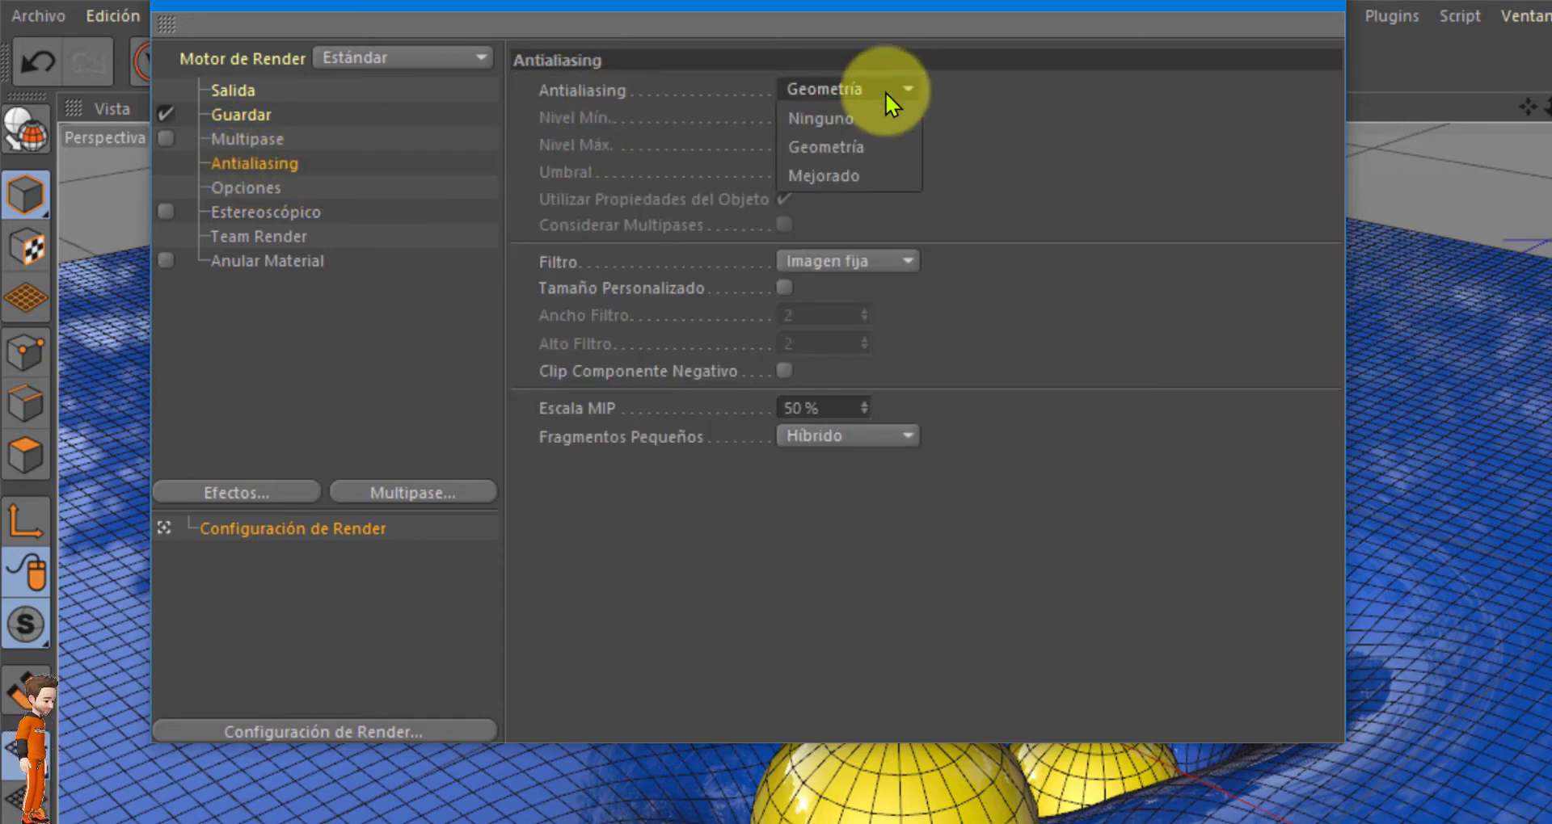
left_click(841, 177)
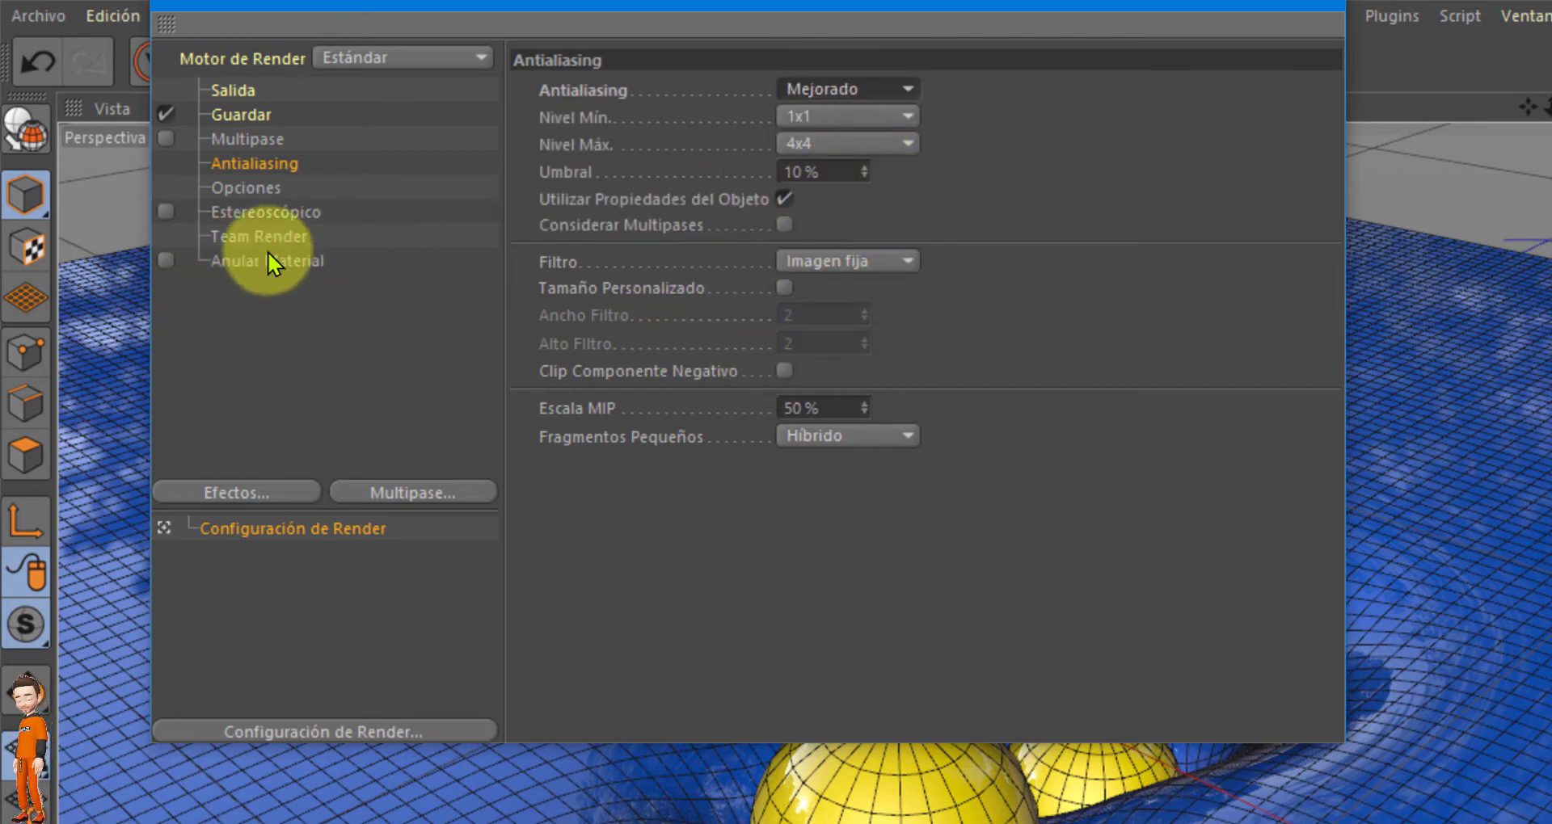
left_click(249, 492)
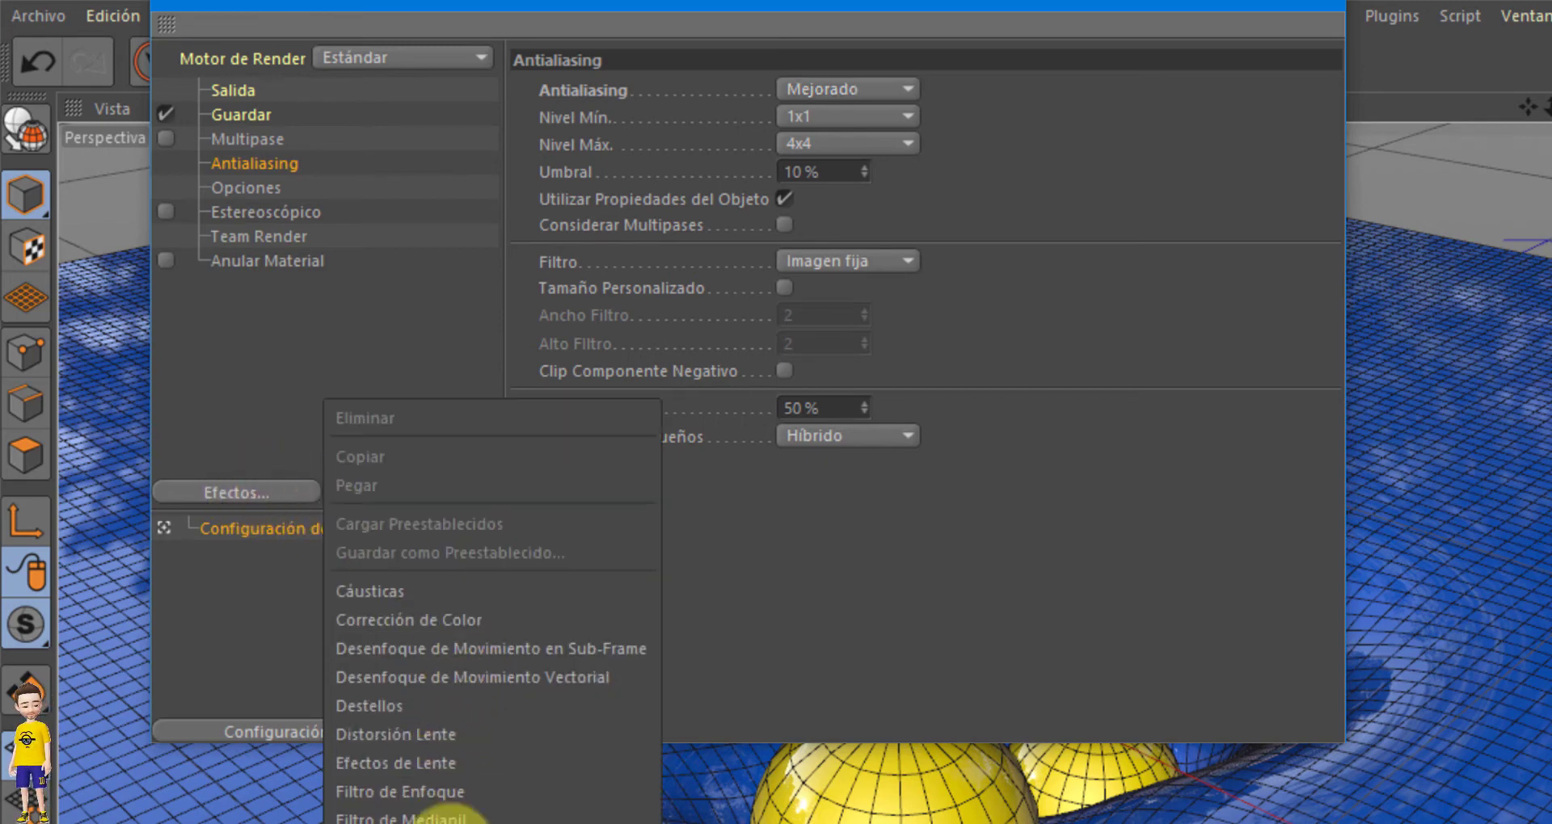
Step: Add Iluminación Global, keeping its sample quality at Medio
left_click(380, 816)
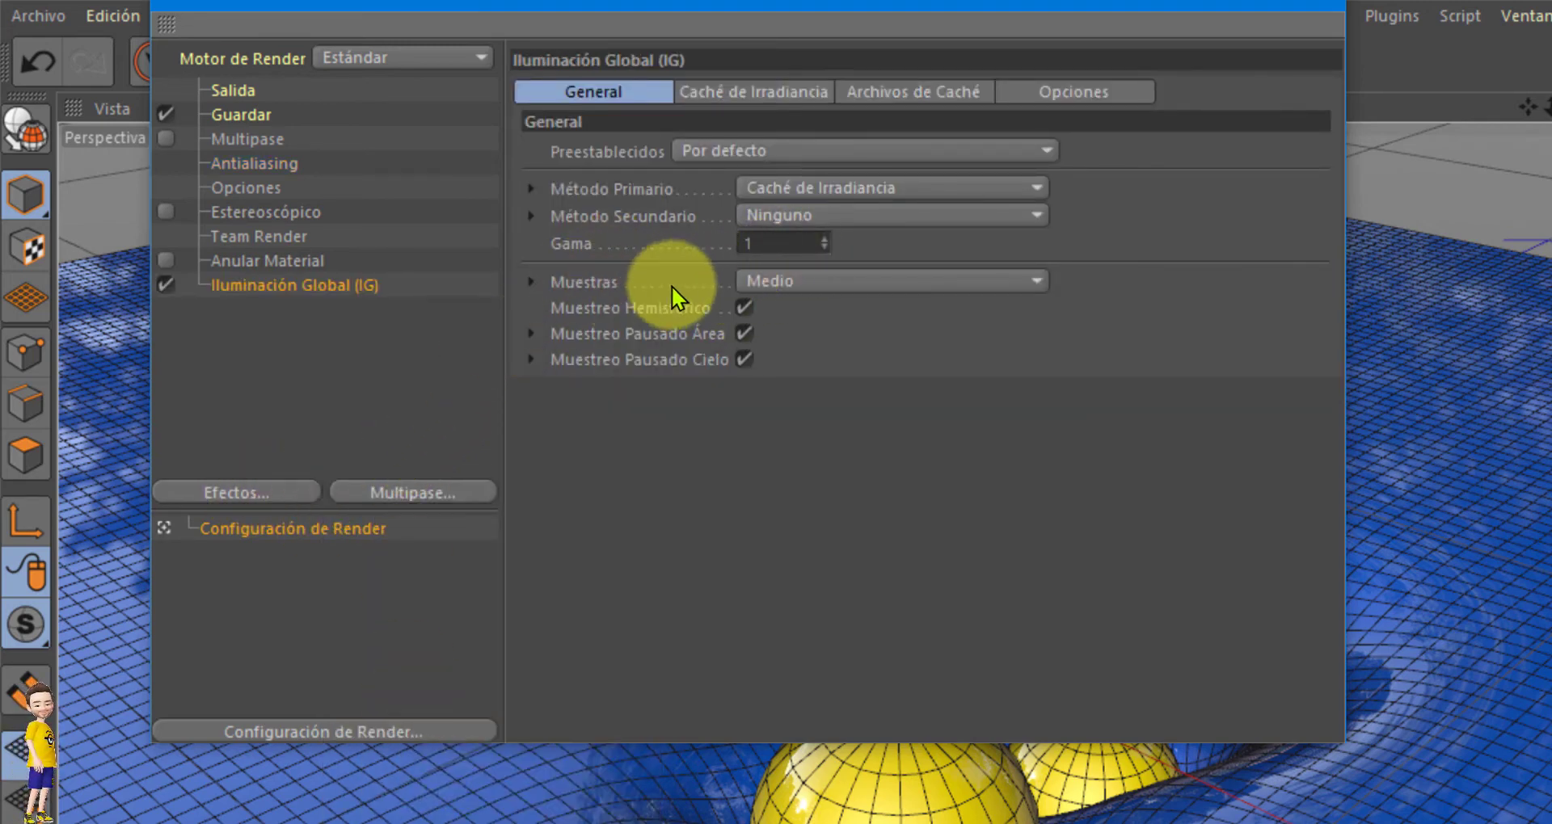
left_click(773, 281)
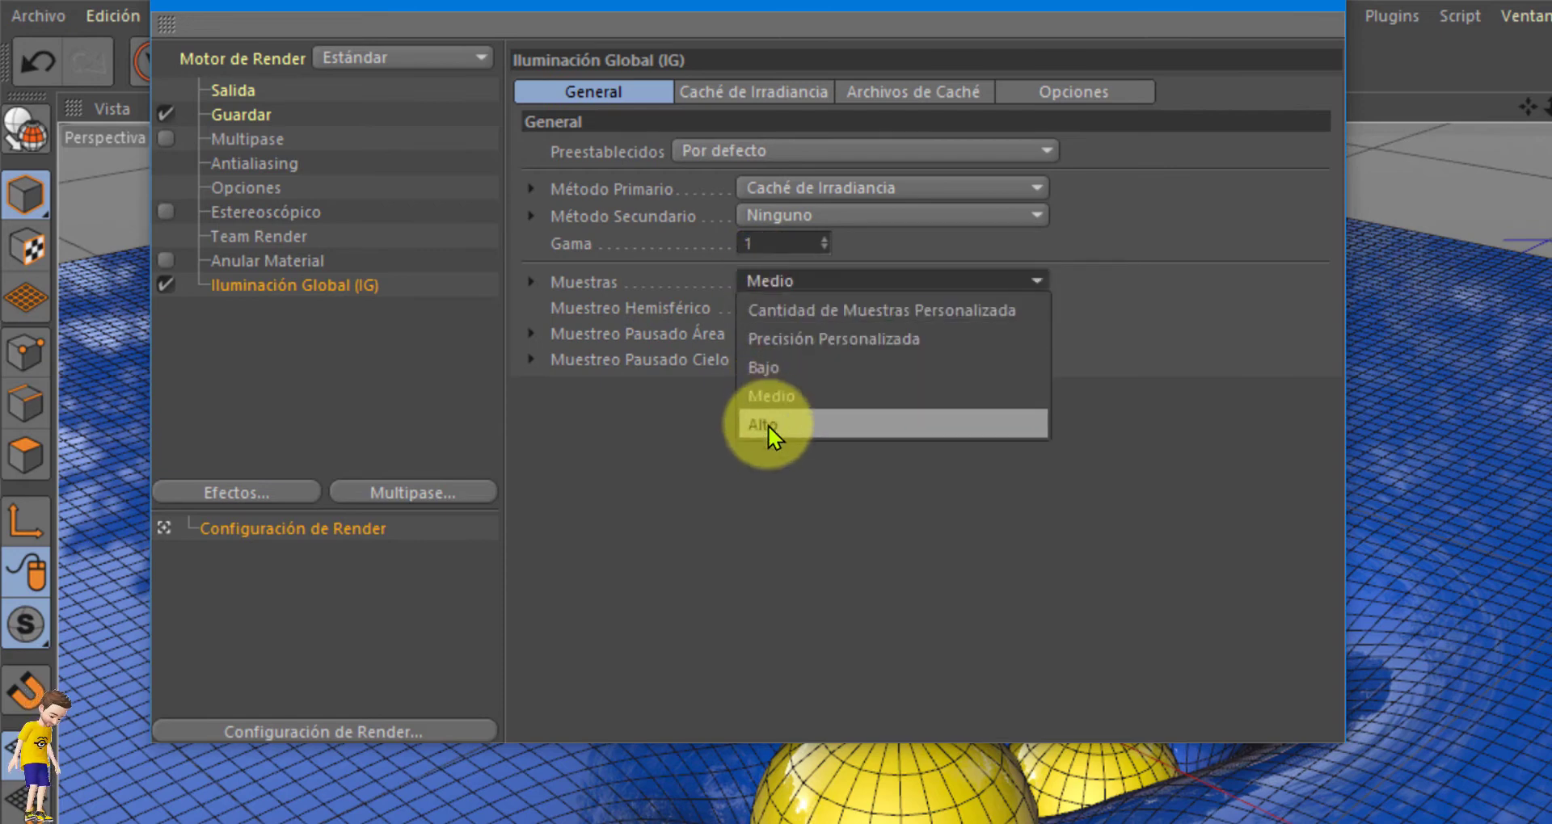
left_click(752, 281)
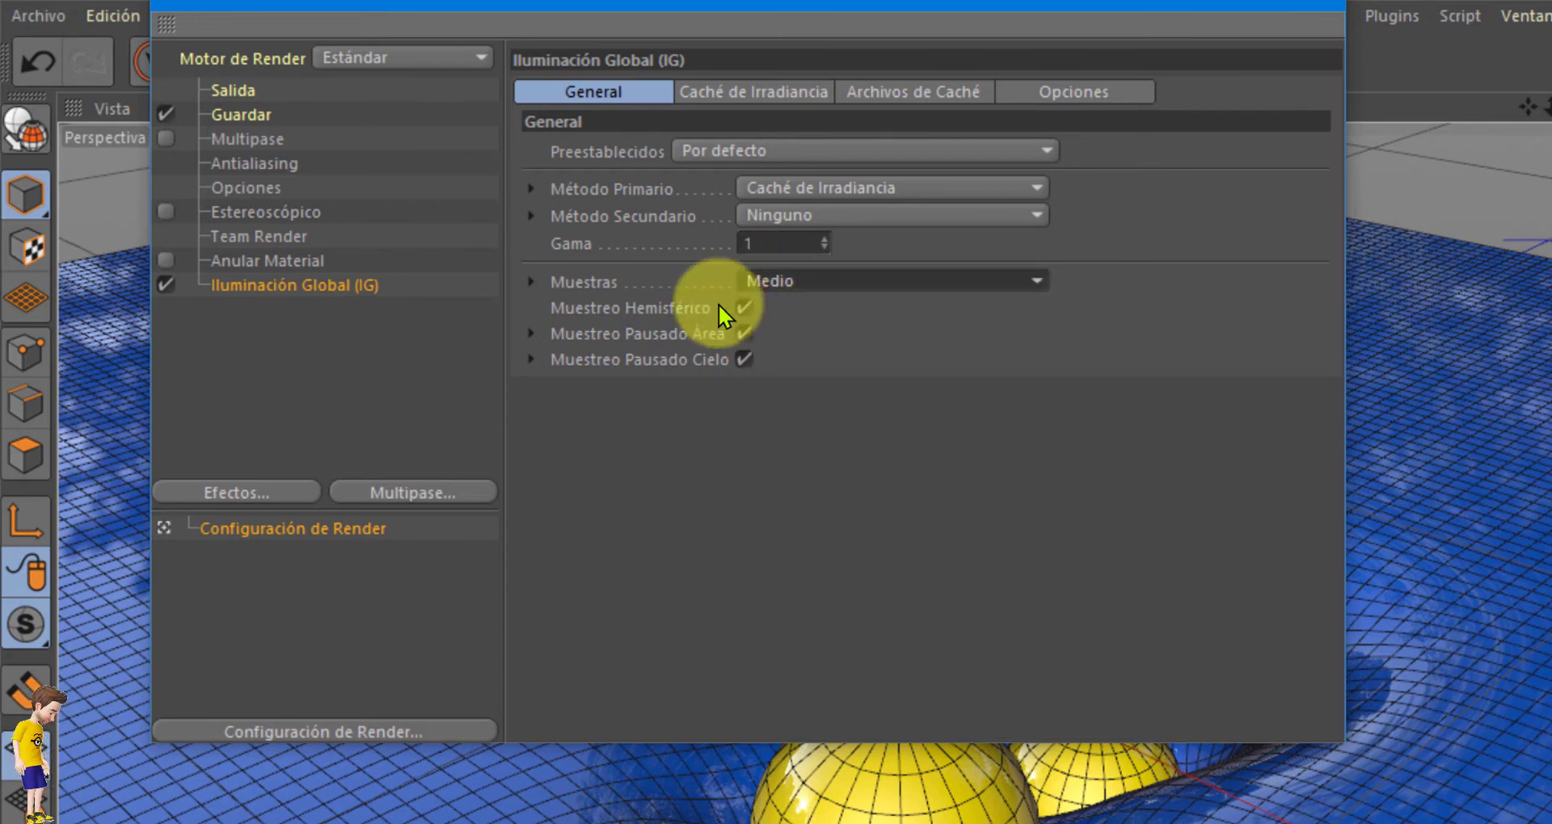
Step: Add Oclusión Ambiental with 120 maximum samples and 100 % accuracy
left_click(240, 495)
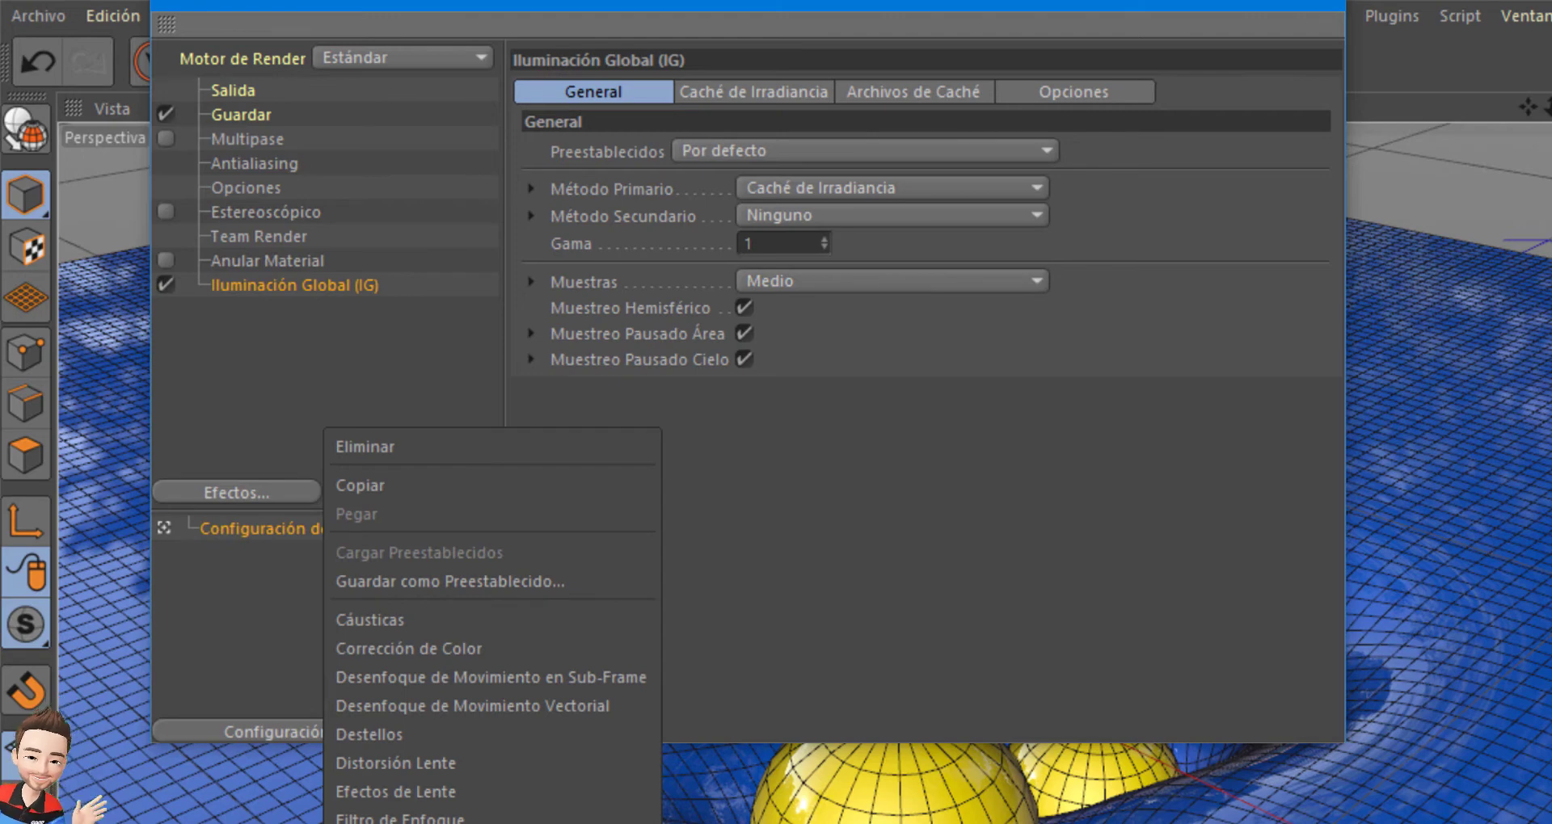
left_click(380, 818)
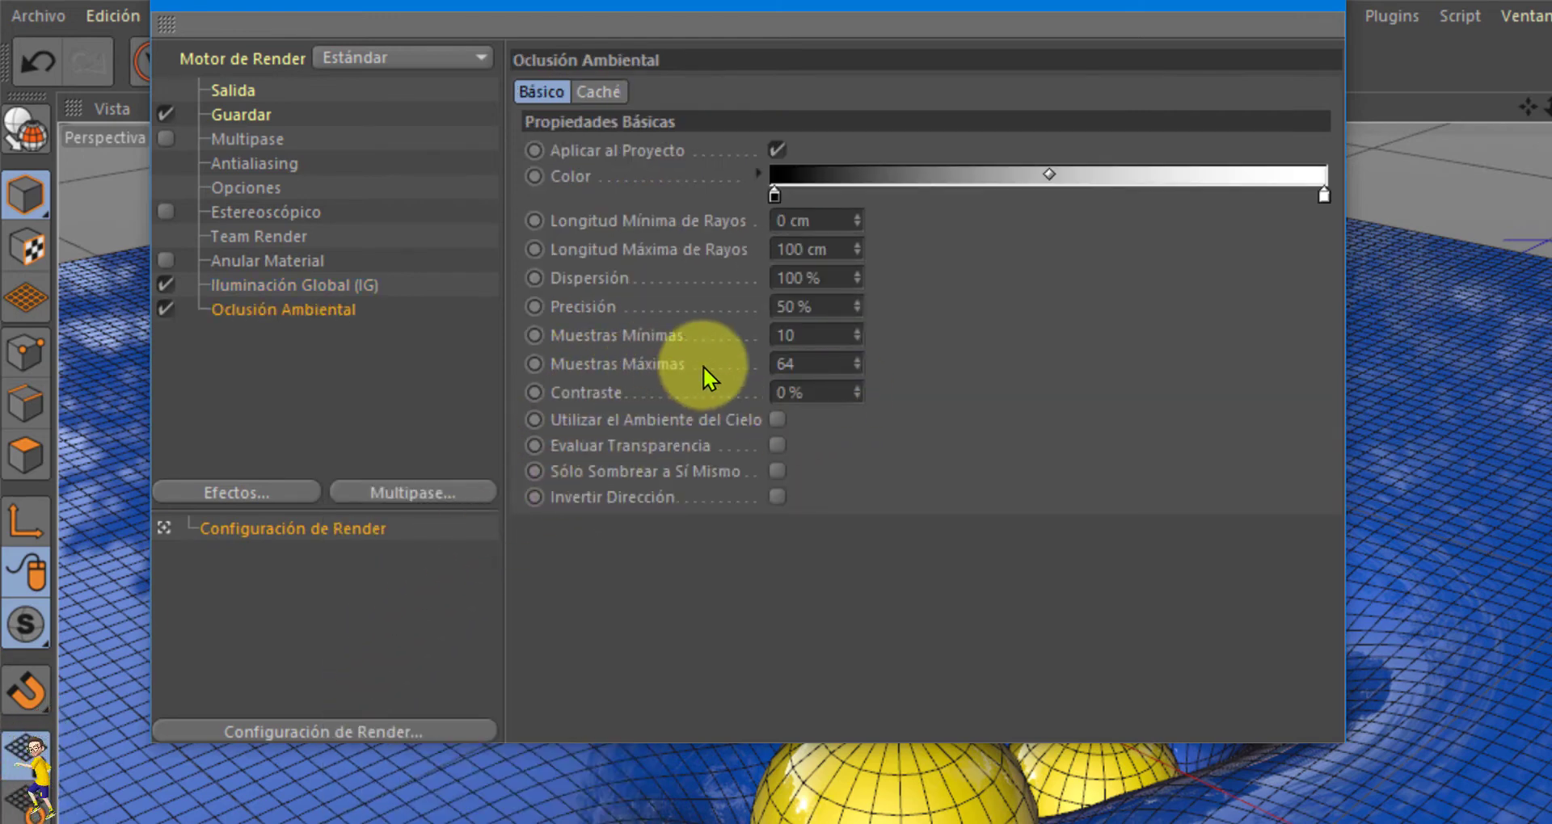
left_click(800, 364)
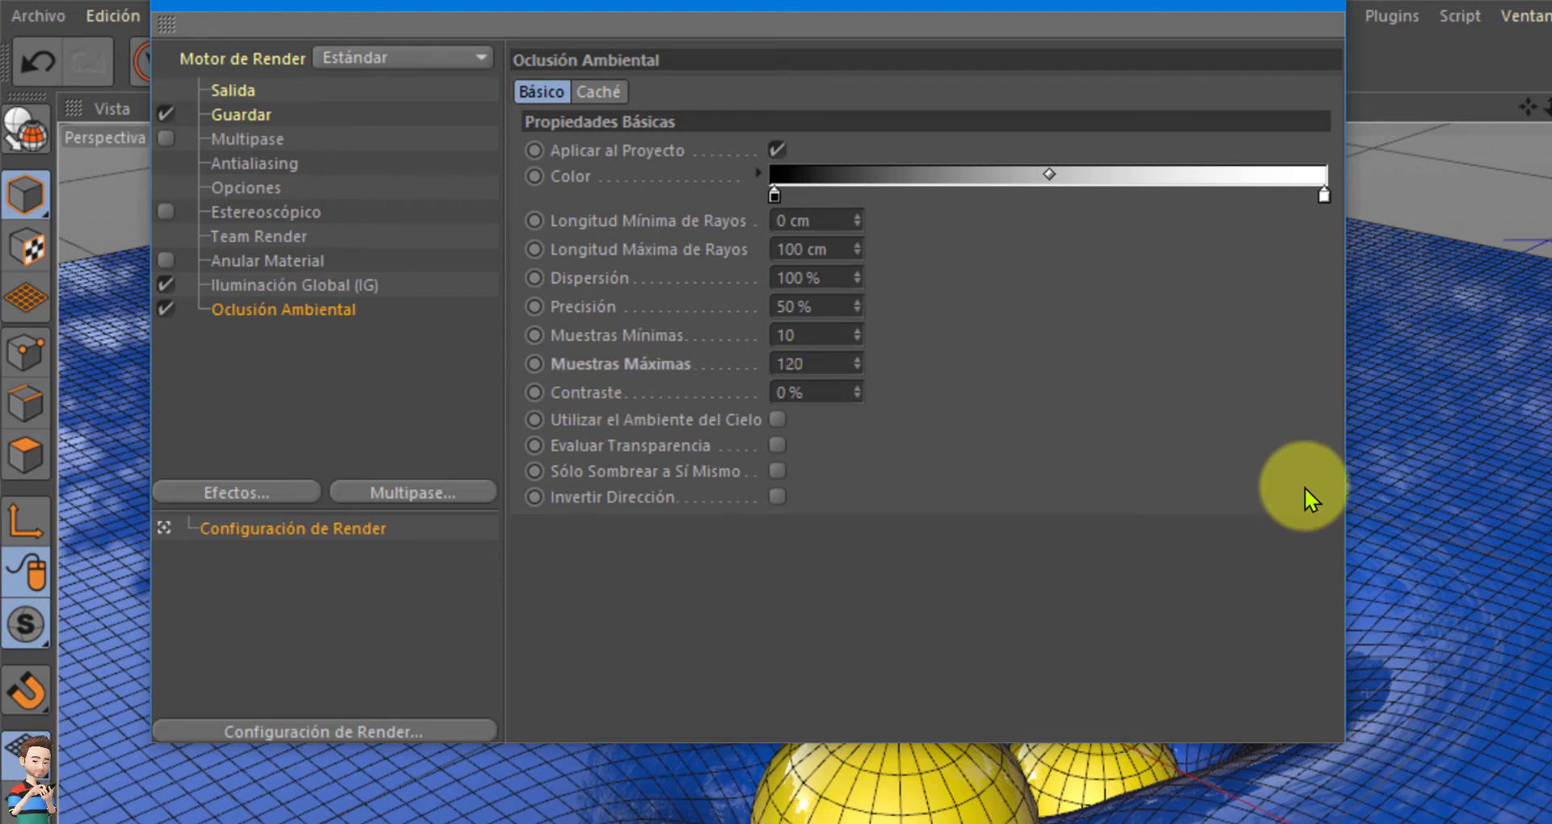
left_click(851, 308)
type("1")
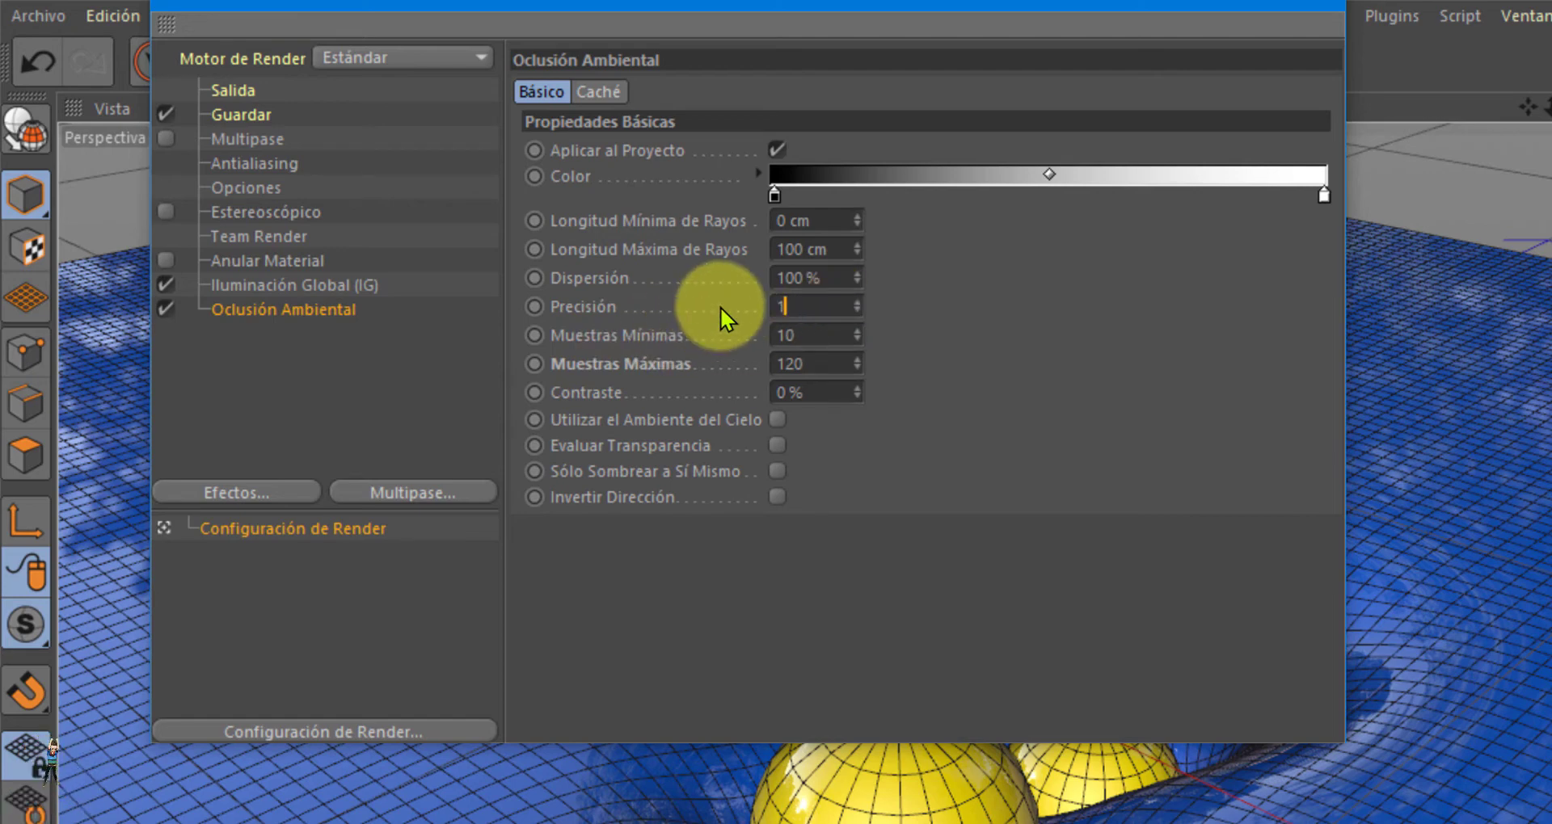
type("00")
key("Return")
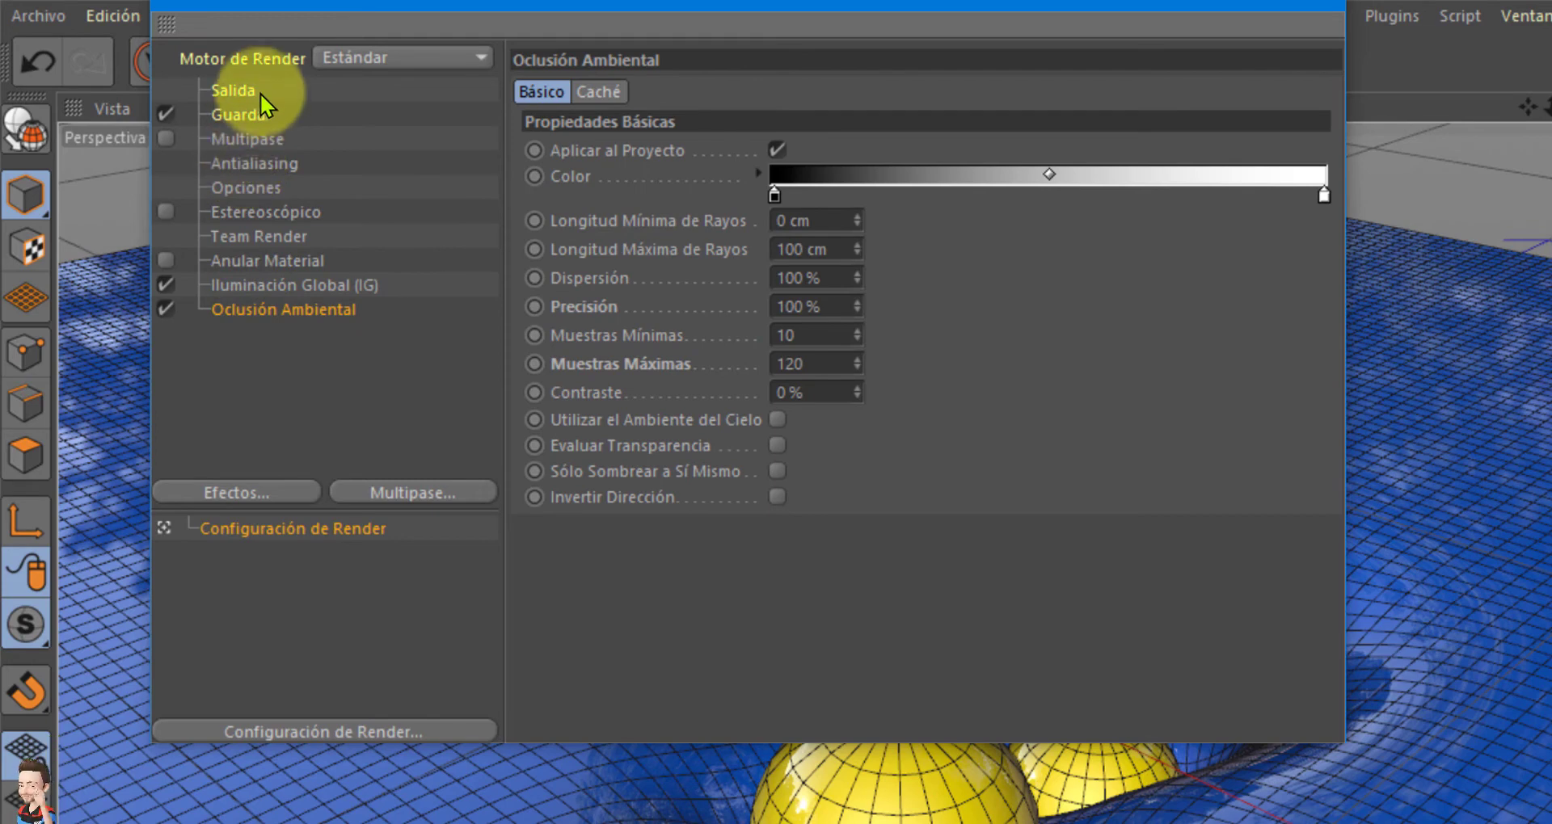
Step: Recheck the output and save settings, then close Render Settings
left_click(234, 90)
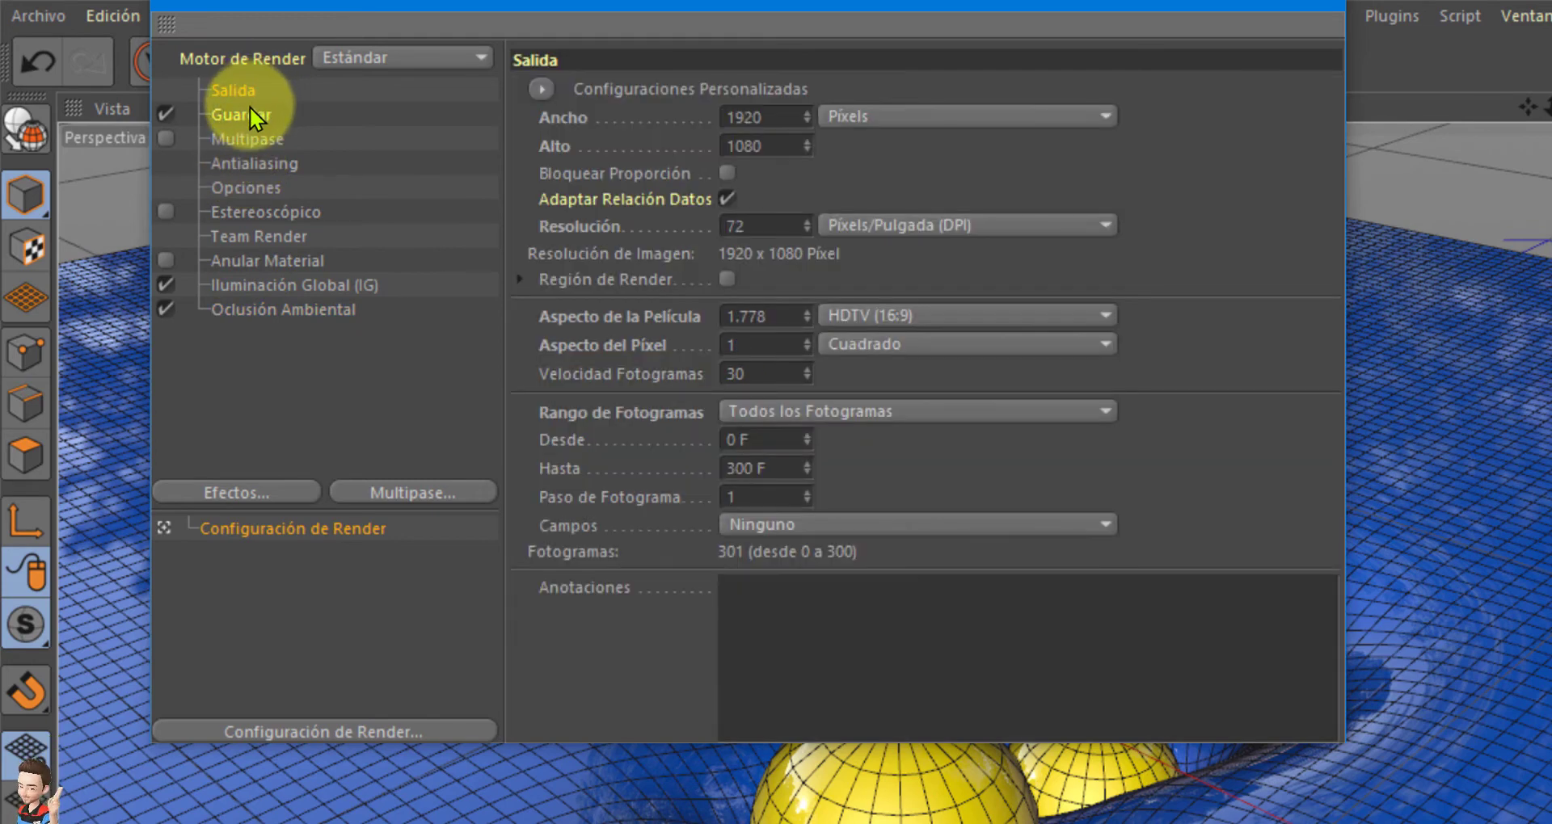
left_click(250, 108)
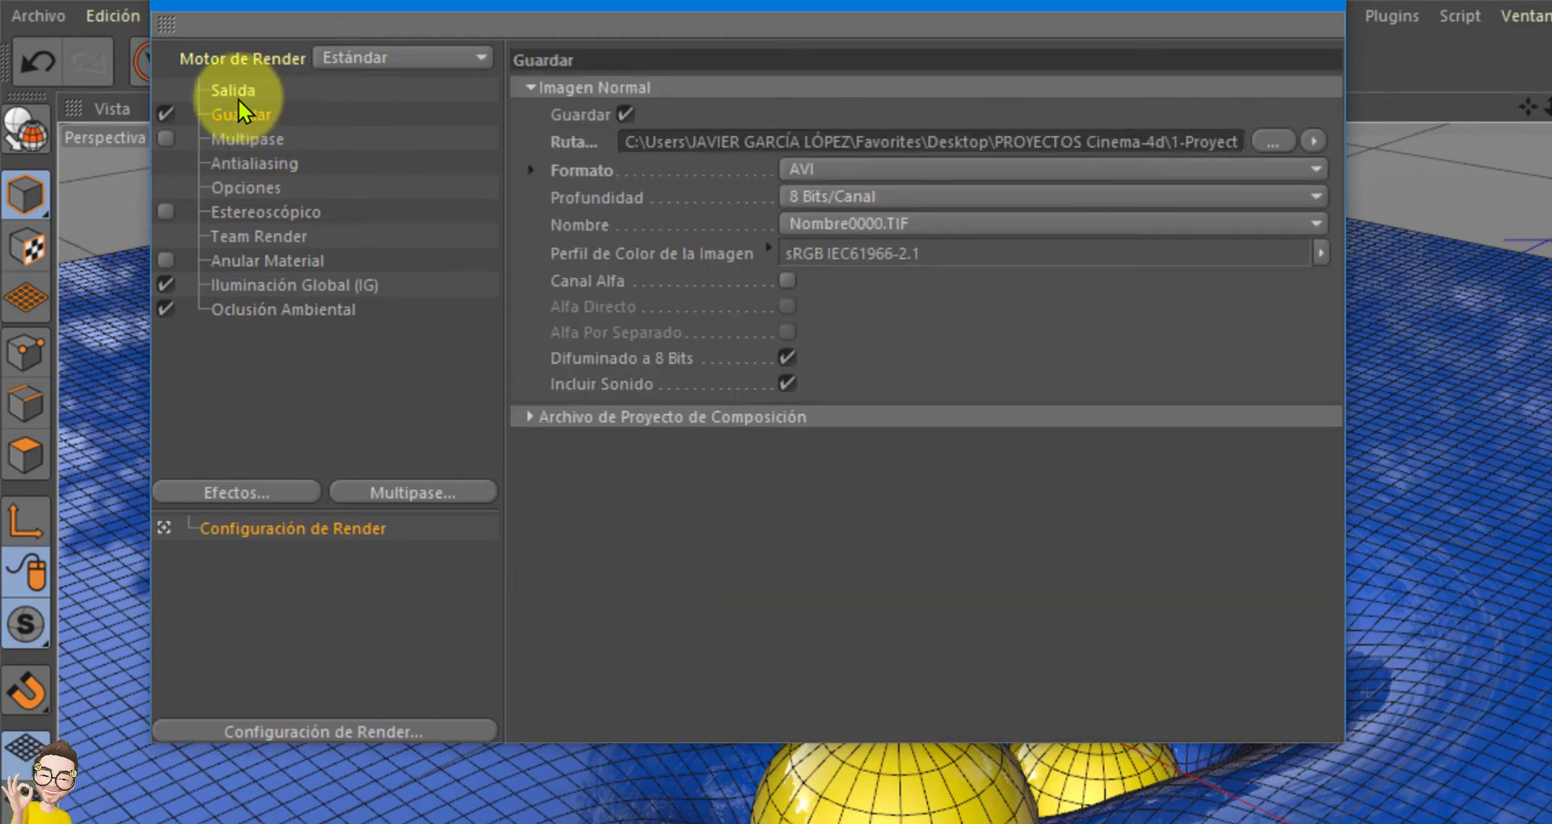
left_click(238, 91)
left_click(257, 112)
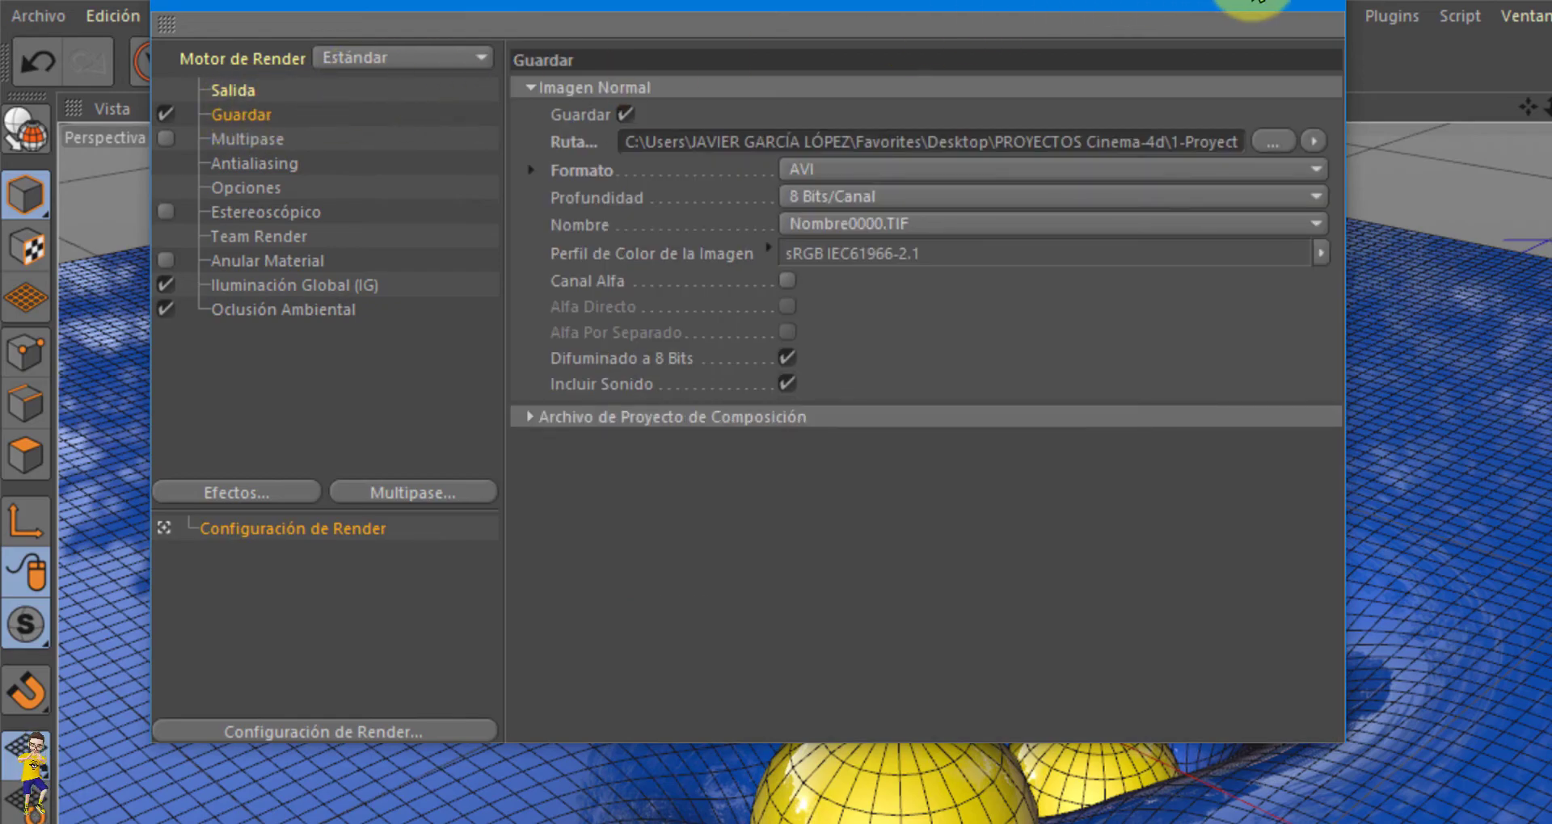
left_click(1332, 6)
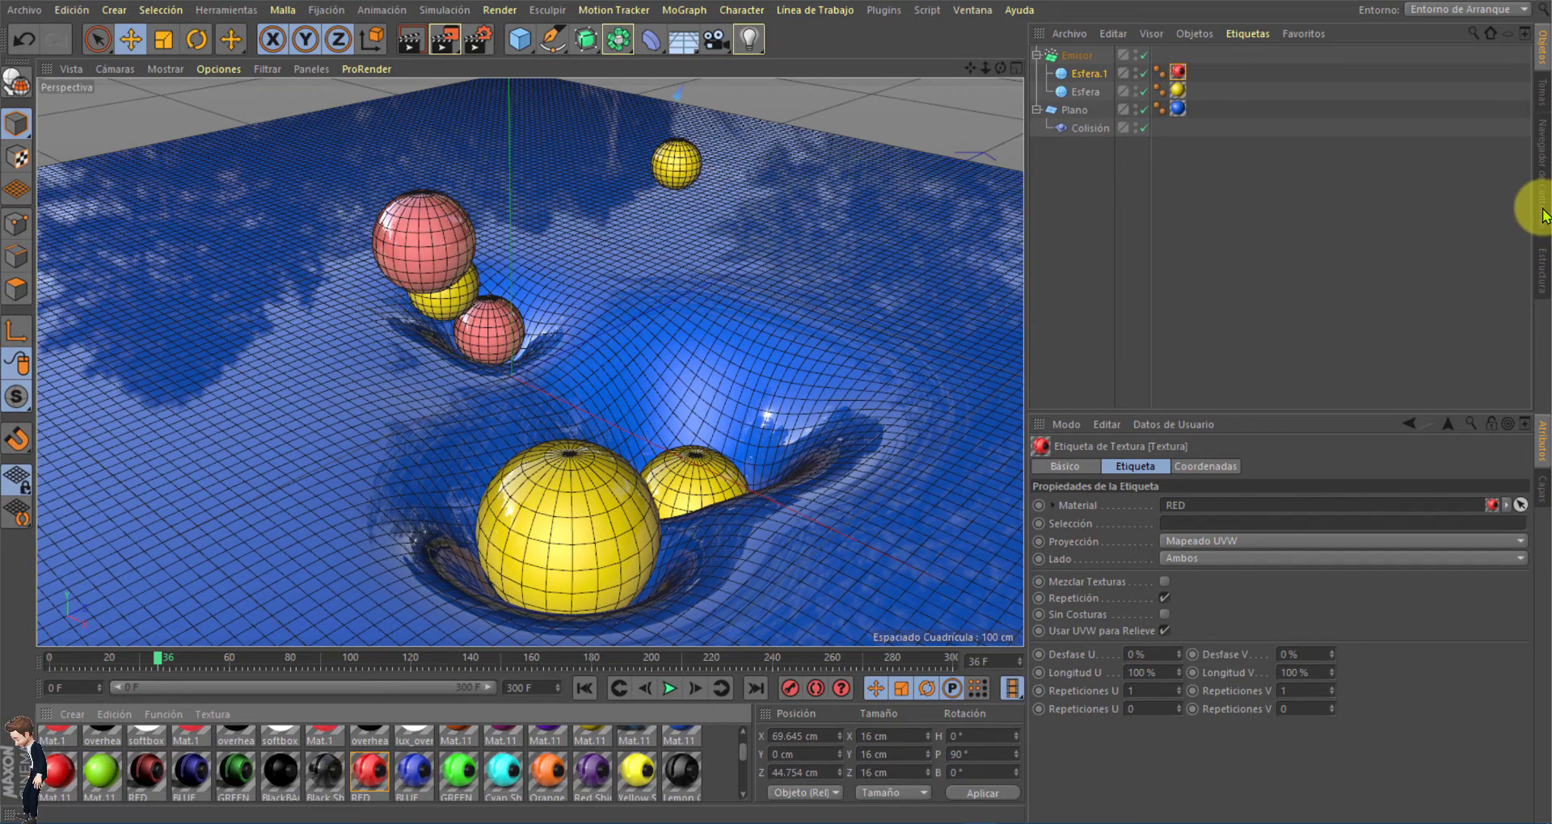
Step: Add the Overhead Softbox from Preestablecidos > Light Kit Infinite Free in the Content Browser
left_click(1541, 214)
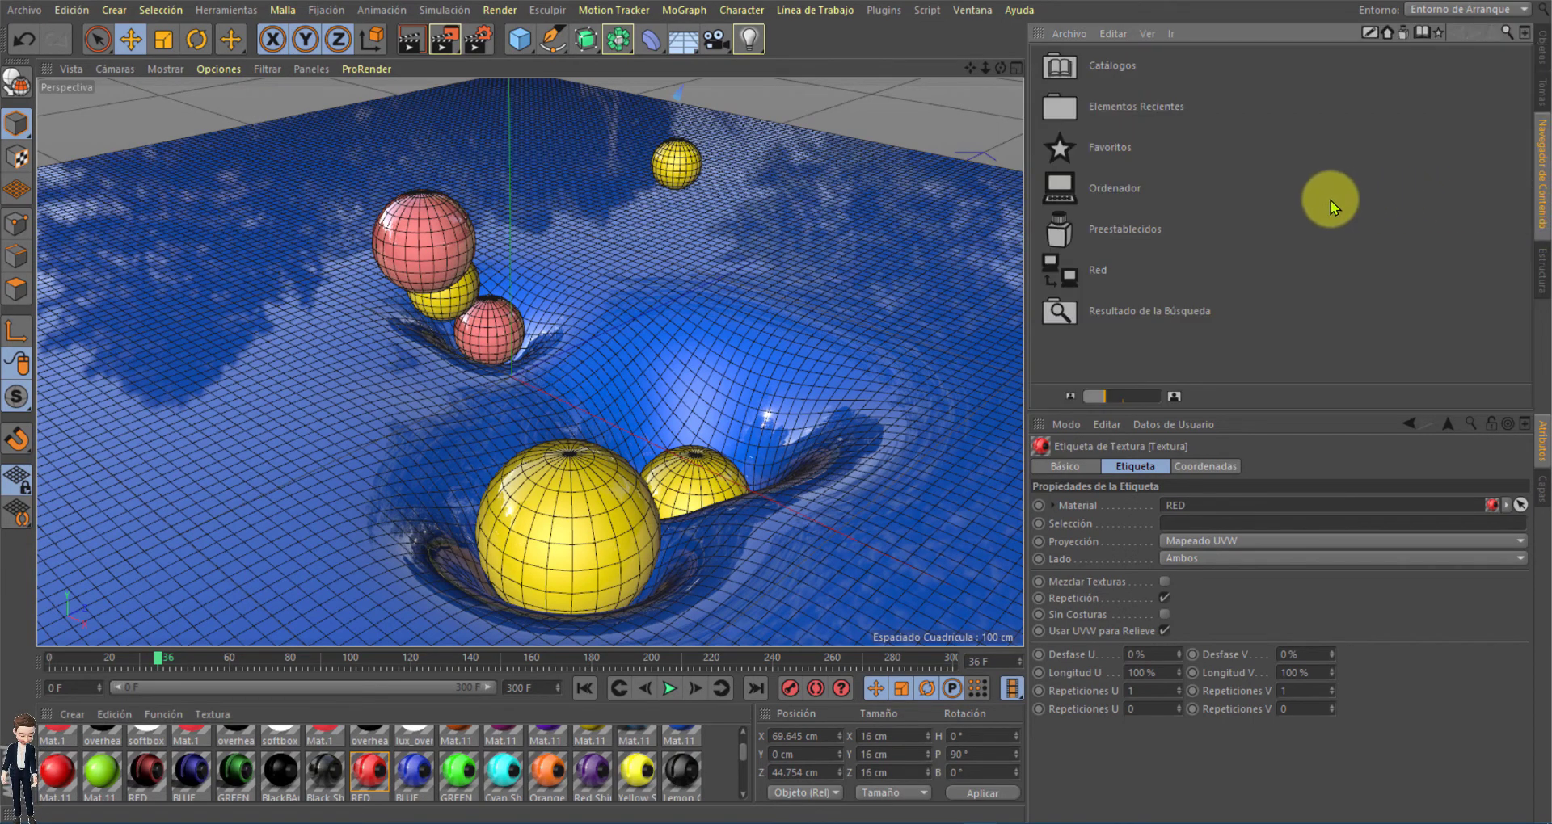
double_click(1132, 230)
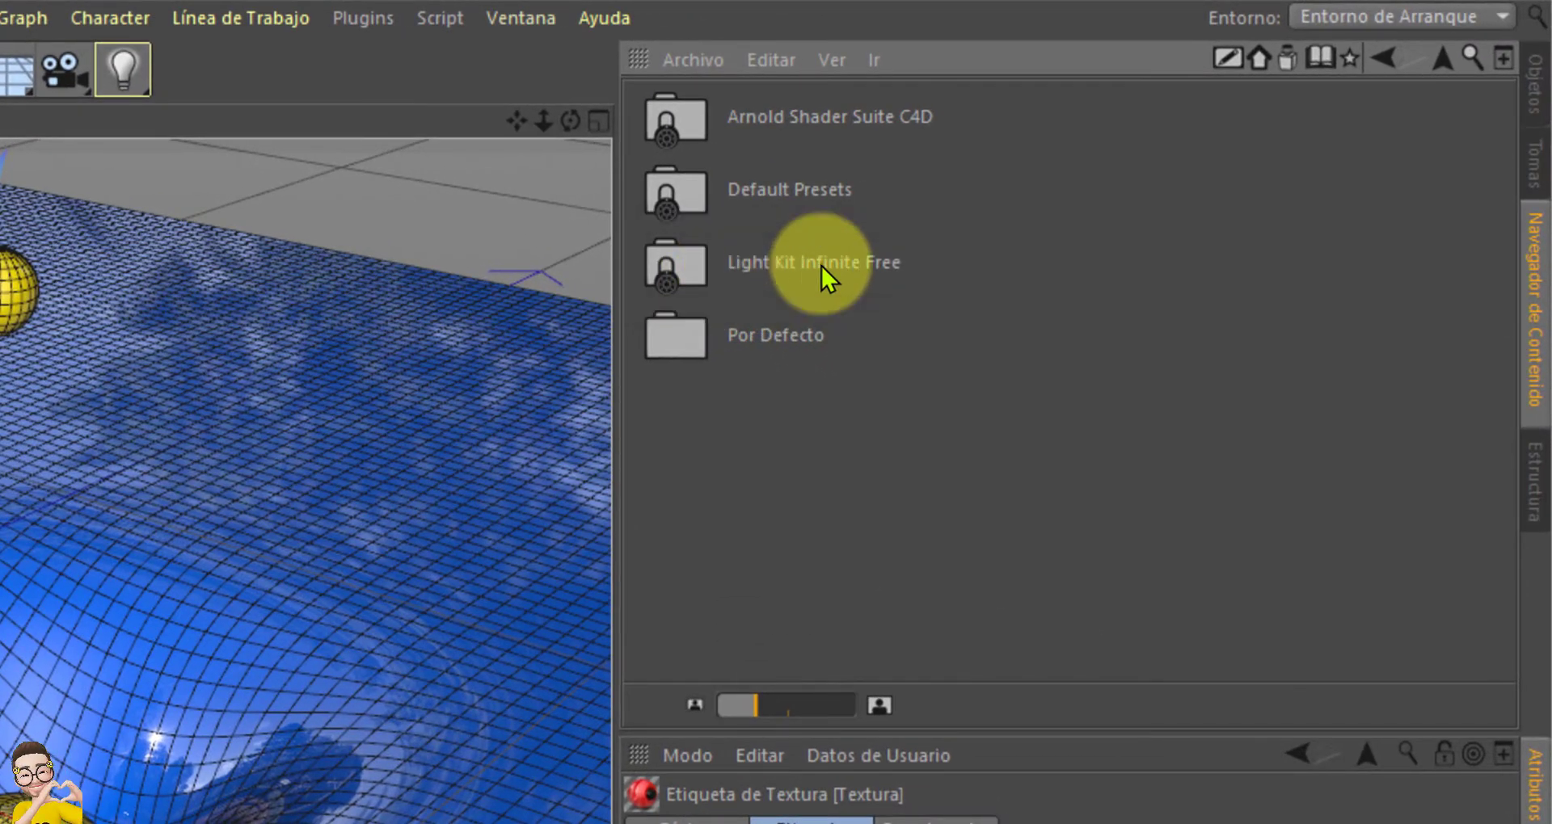
double_click(799, 265)
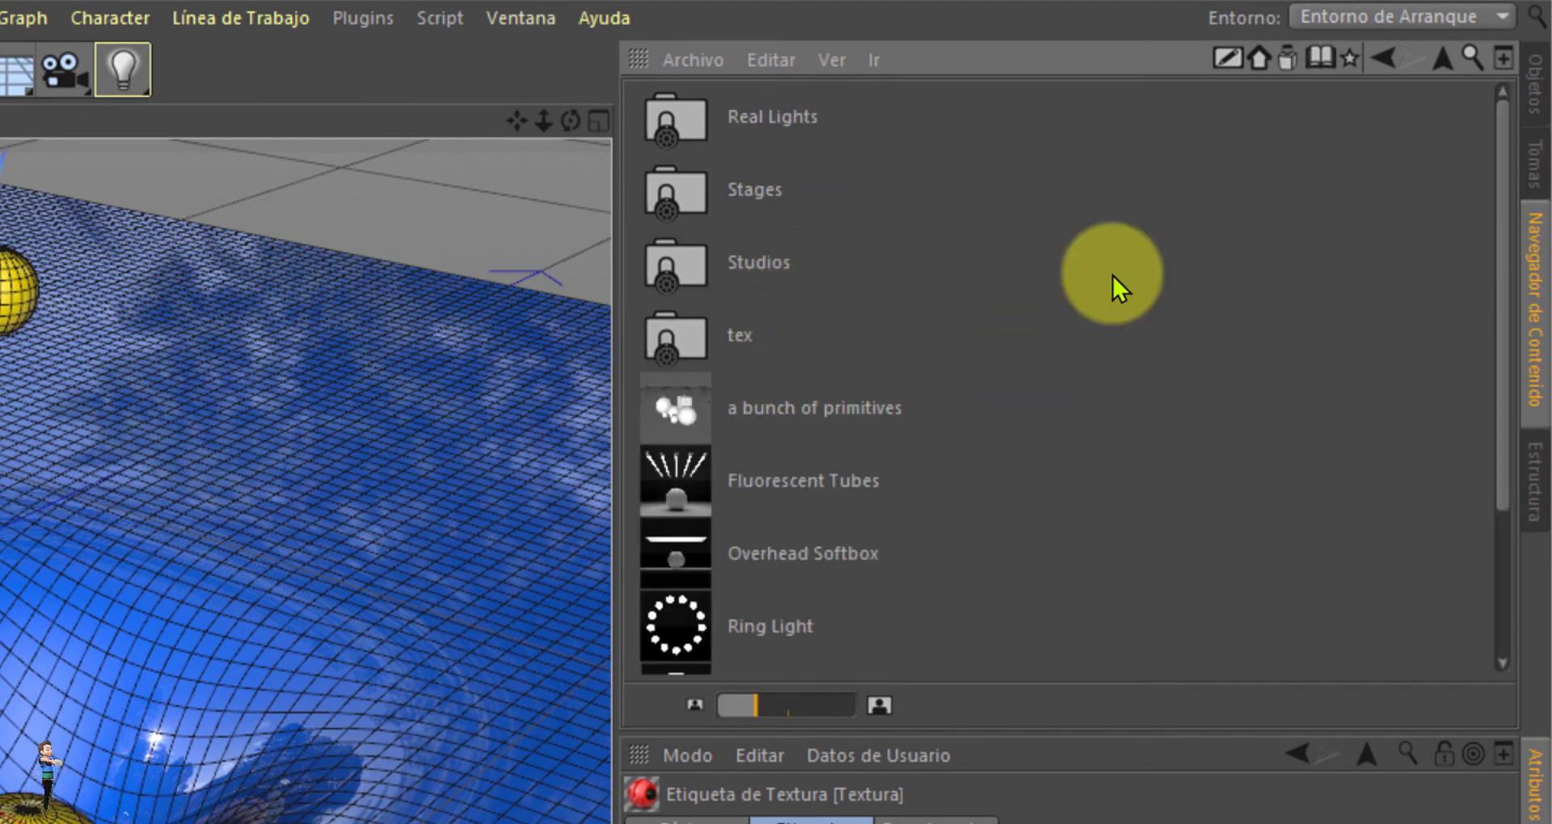
left_click(1458, 69)
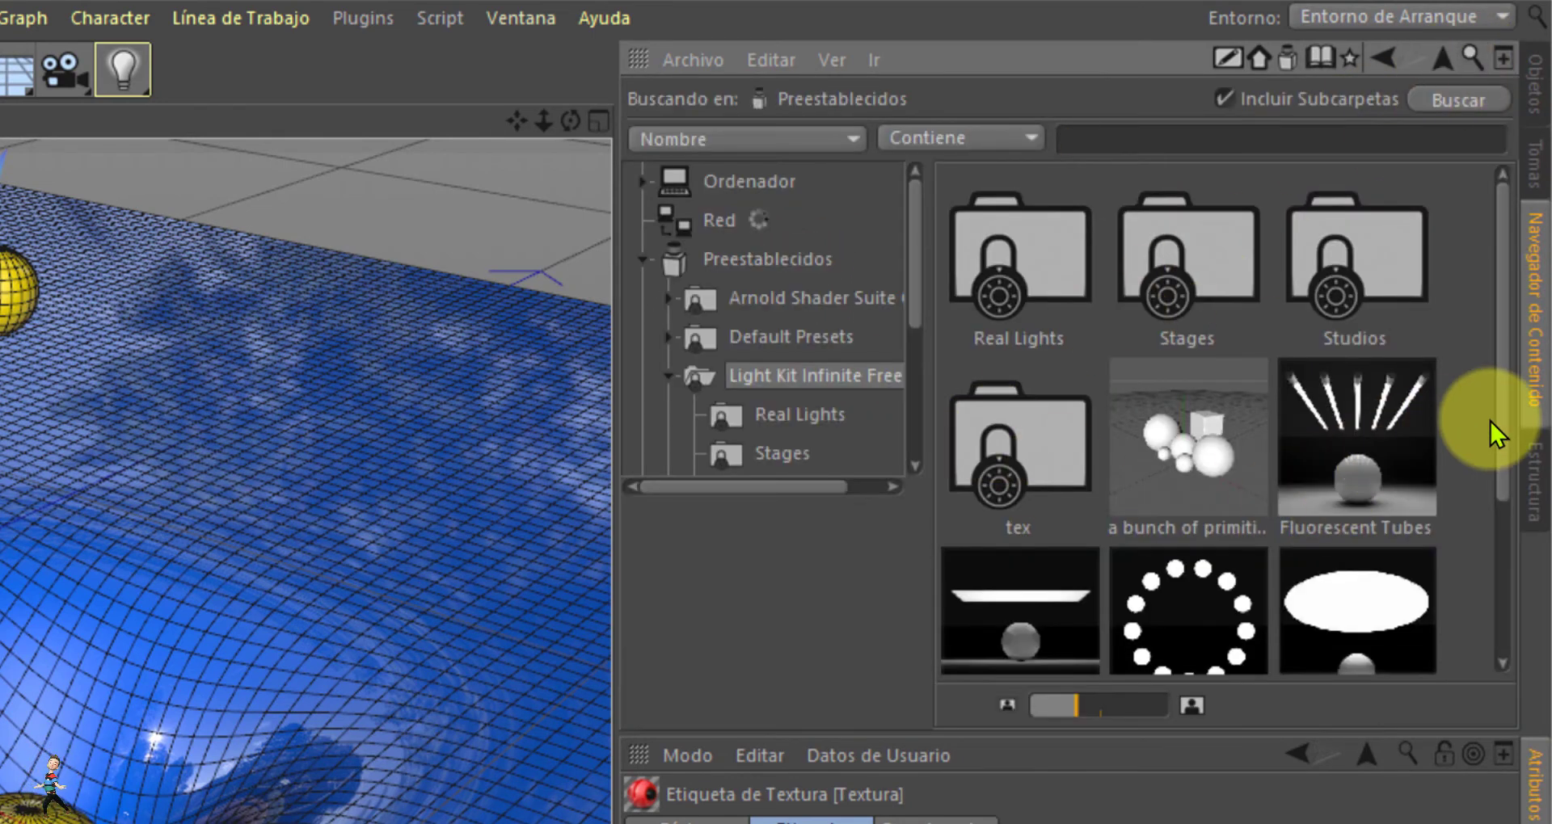
left_click_drag(1498, 413, 1487, 581)
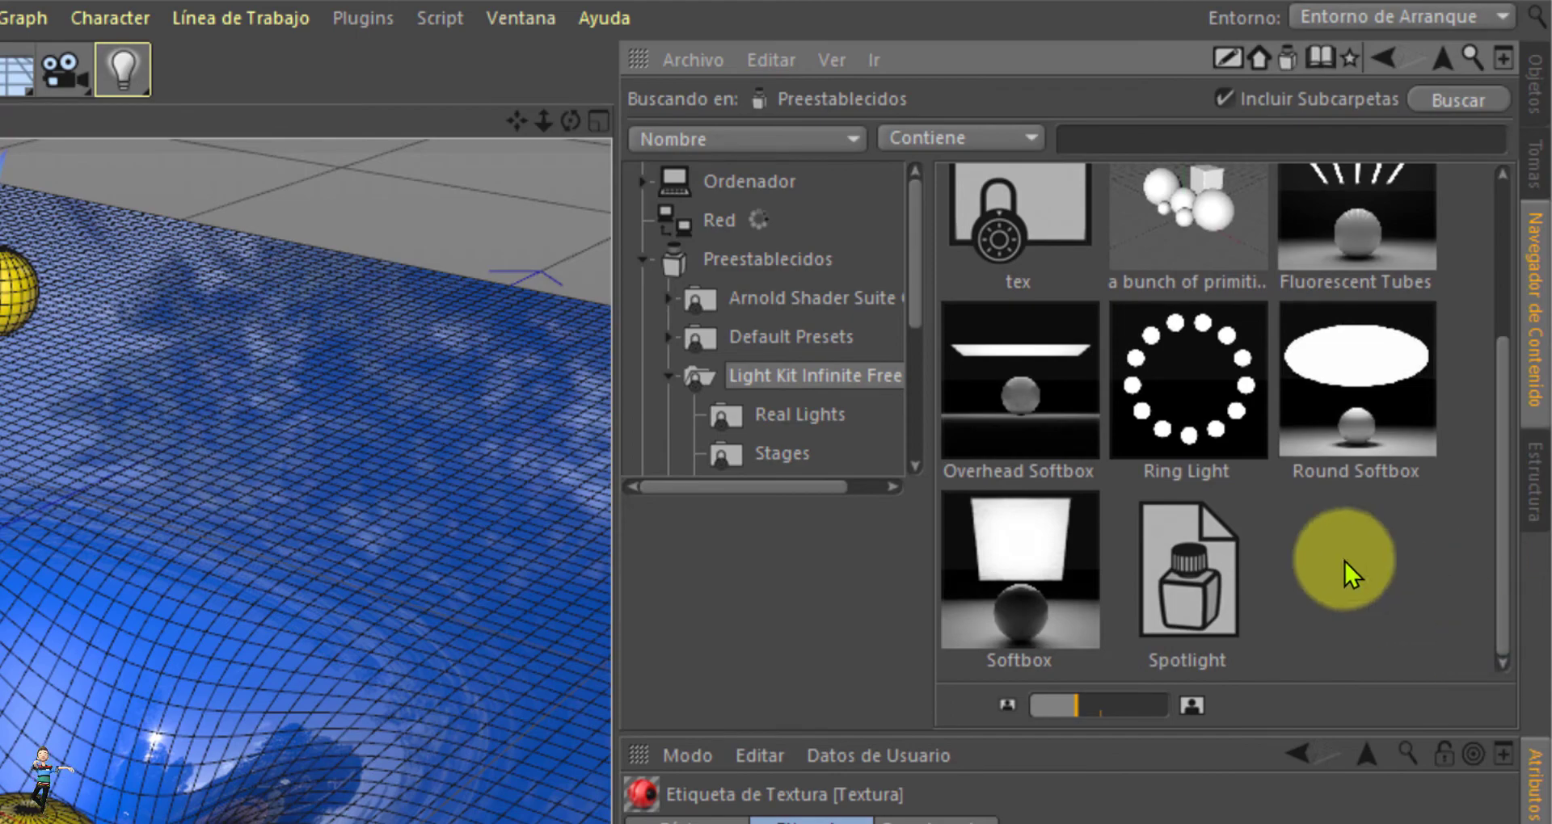
double_click(1021, 377)
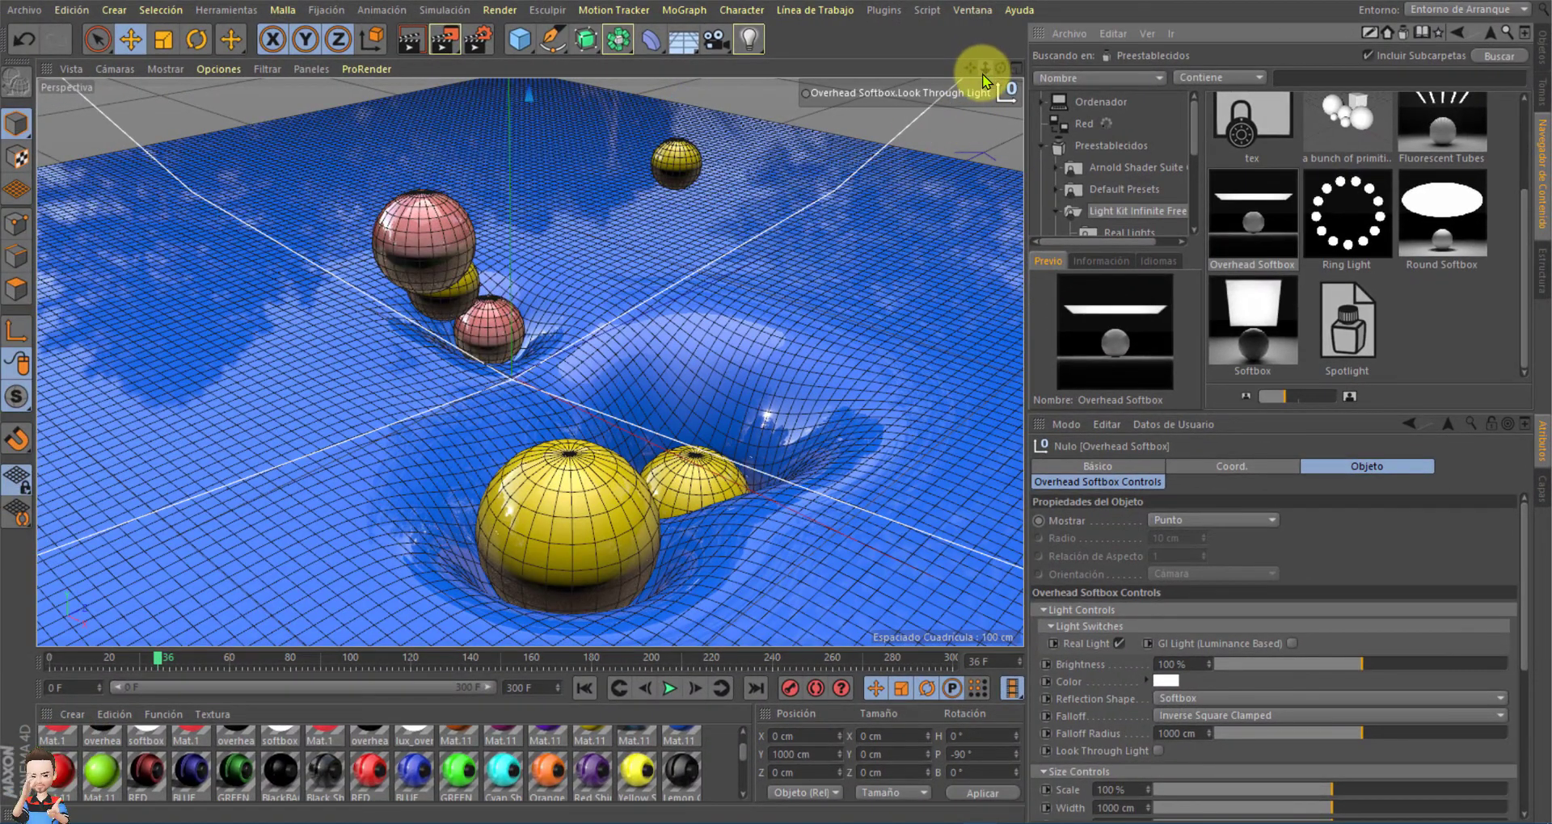
Step: Zoom the viewport out to see the softbox above the spheres and plane
left_click_drag(985, 68, 776, 402)
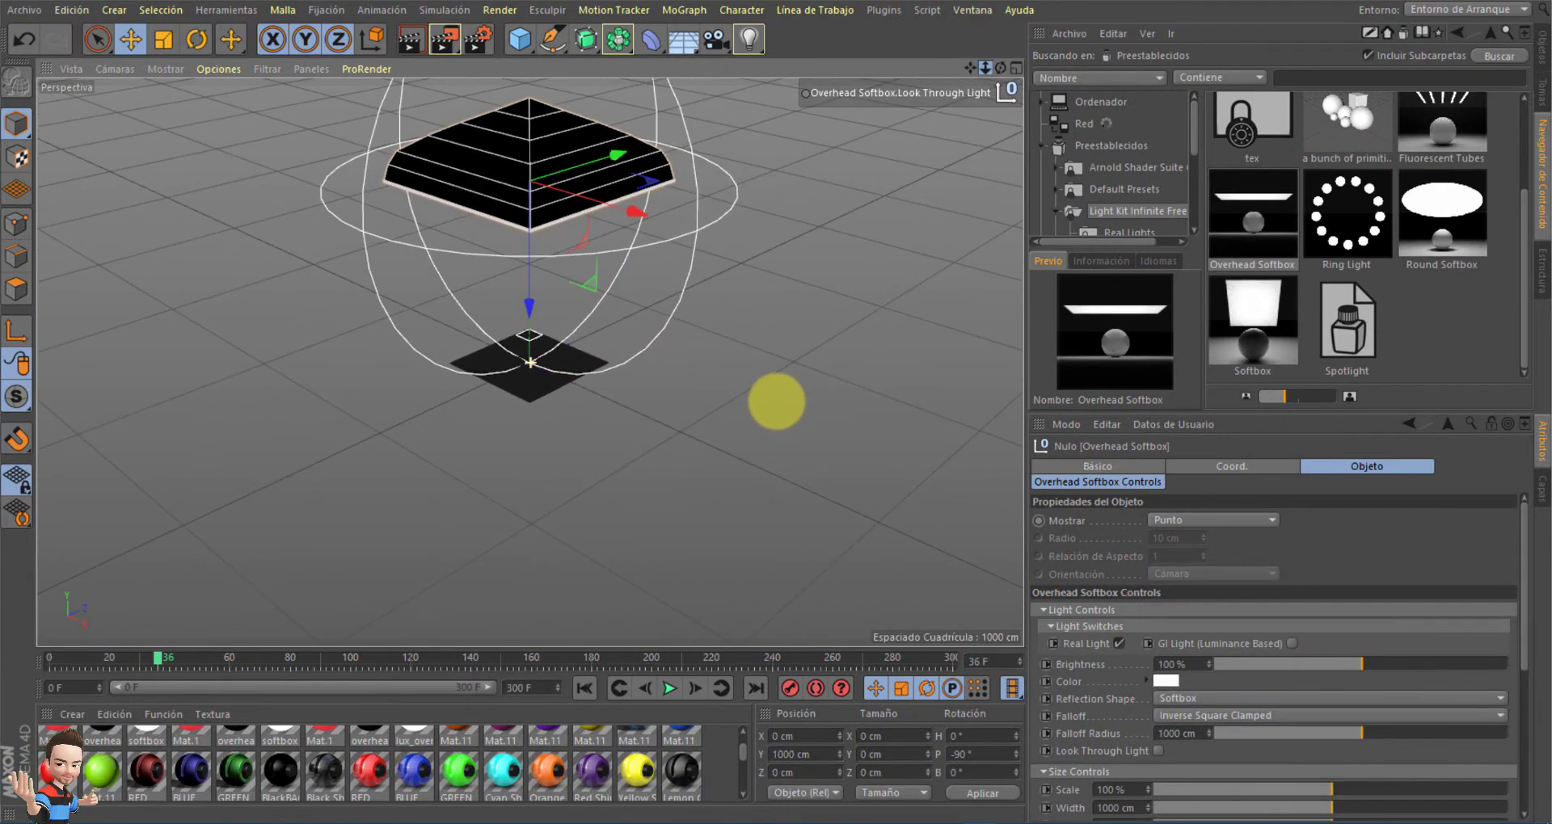
scroll(775, 402, "up", 5)
scroll(775, 400, "up", 2)
scroll(776, 400, "up", 2)
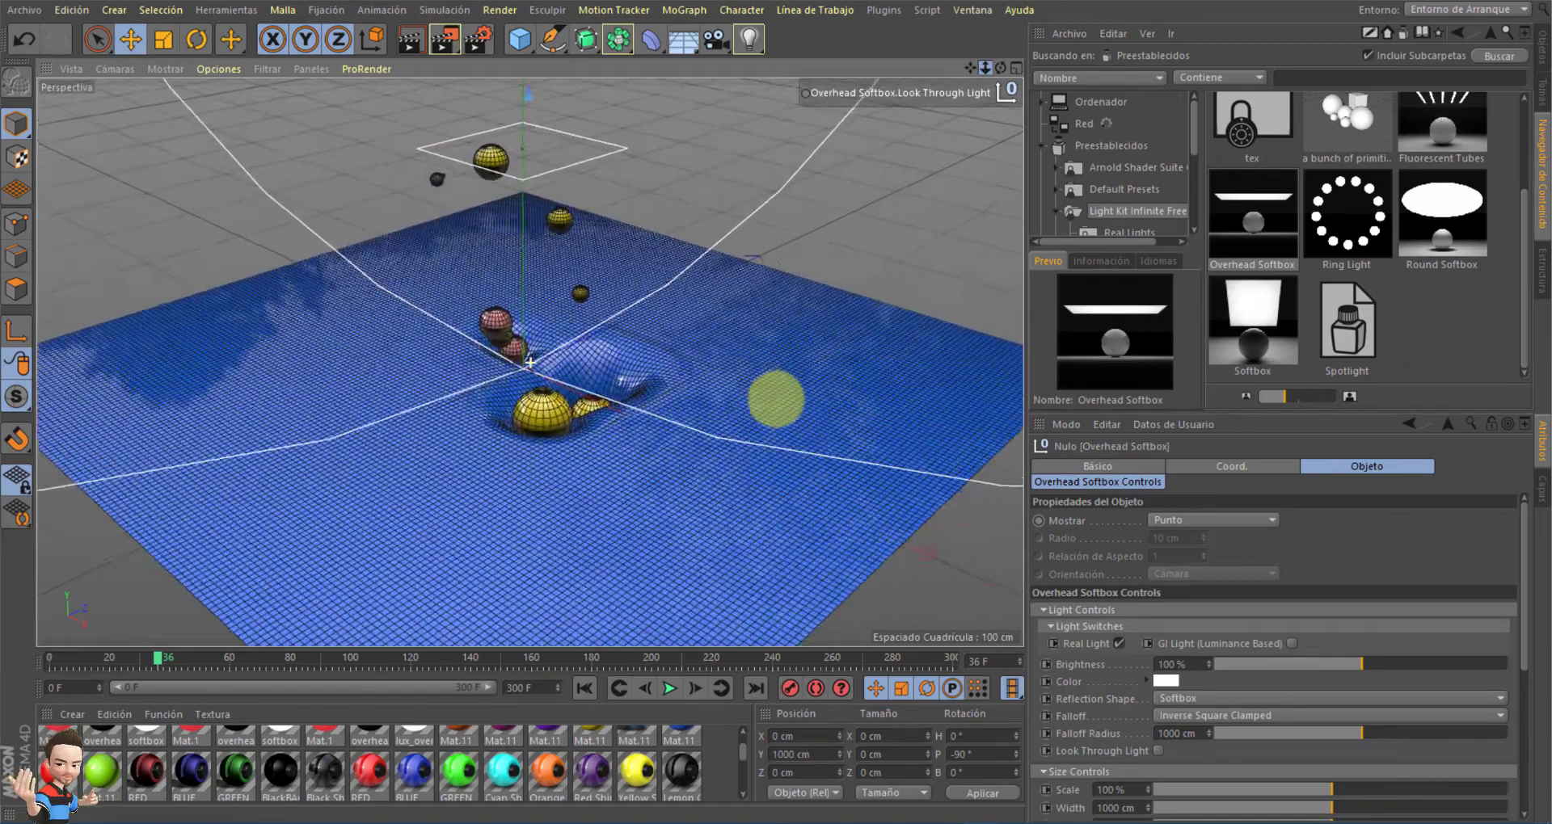
scroll(776, 400, "up", 2)
scroll(775, 398, "up", 1)
scroll(776, 397, "up", 2)
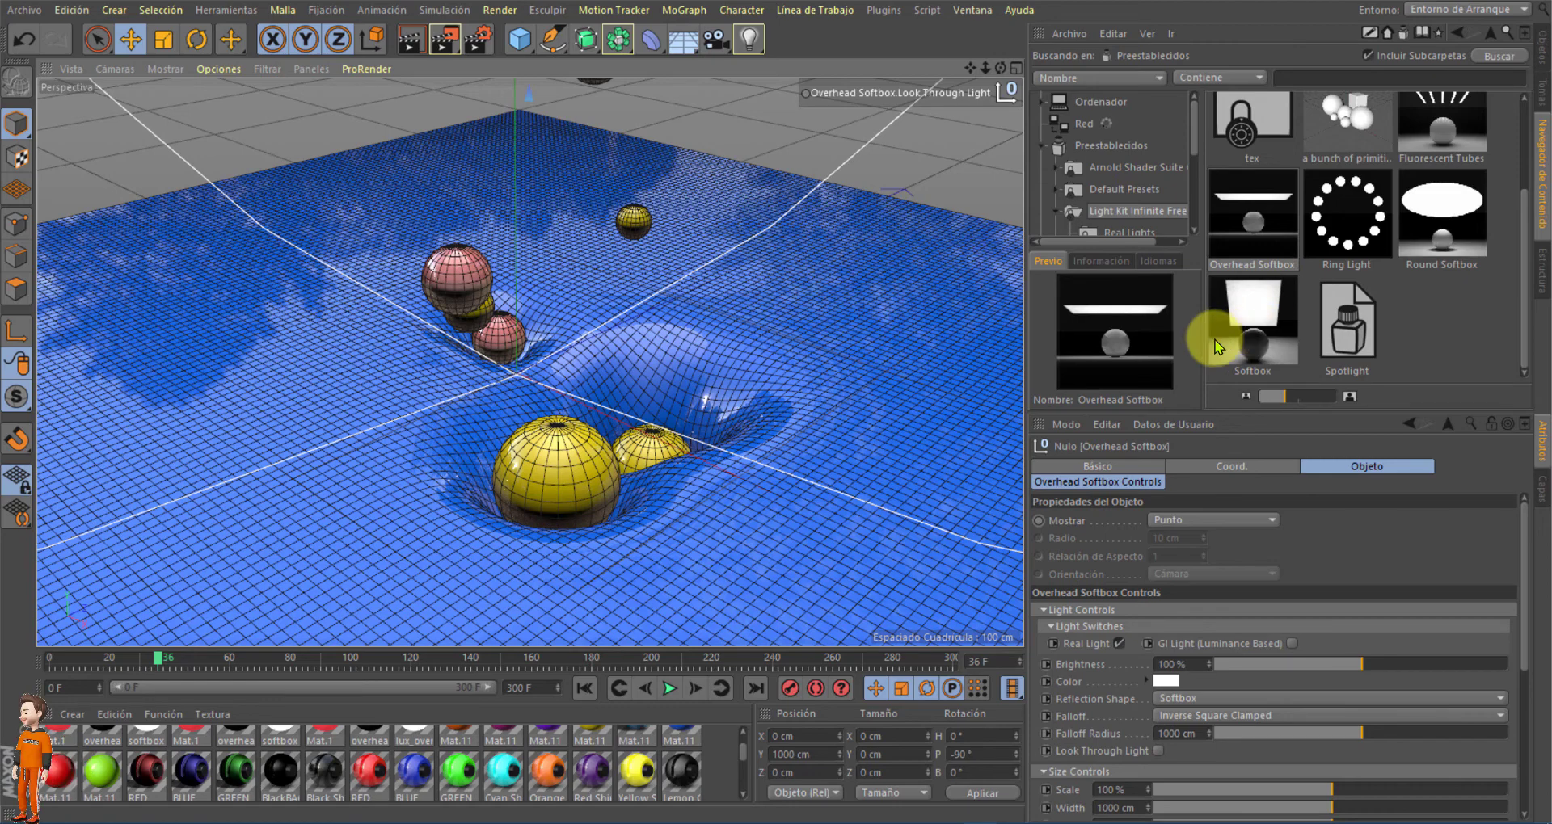
Step: Add the Softbox light preset, reframe the spheres, and start the falling-sphere playback
double_click(1254, 321)
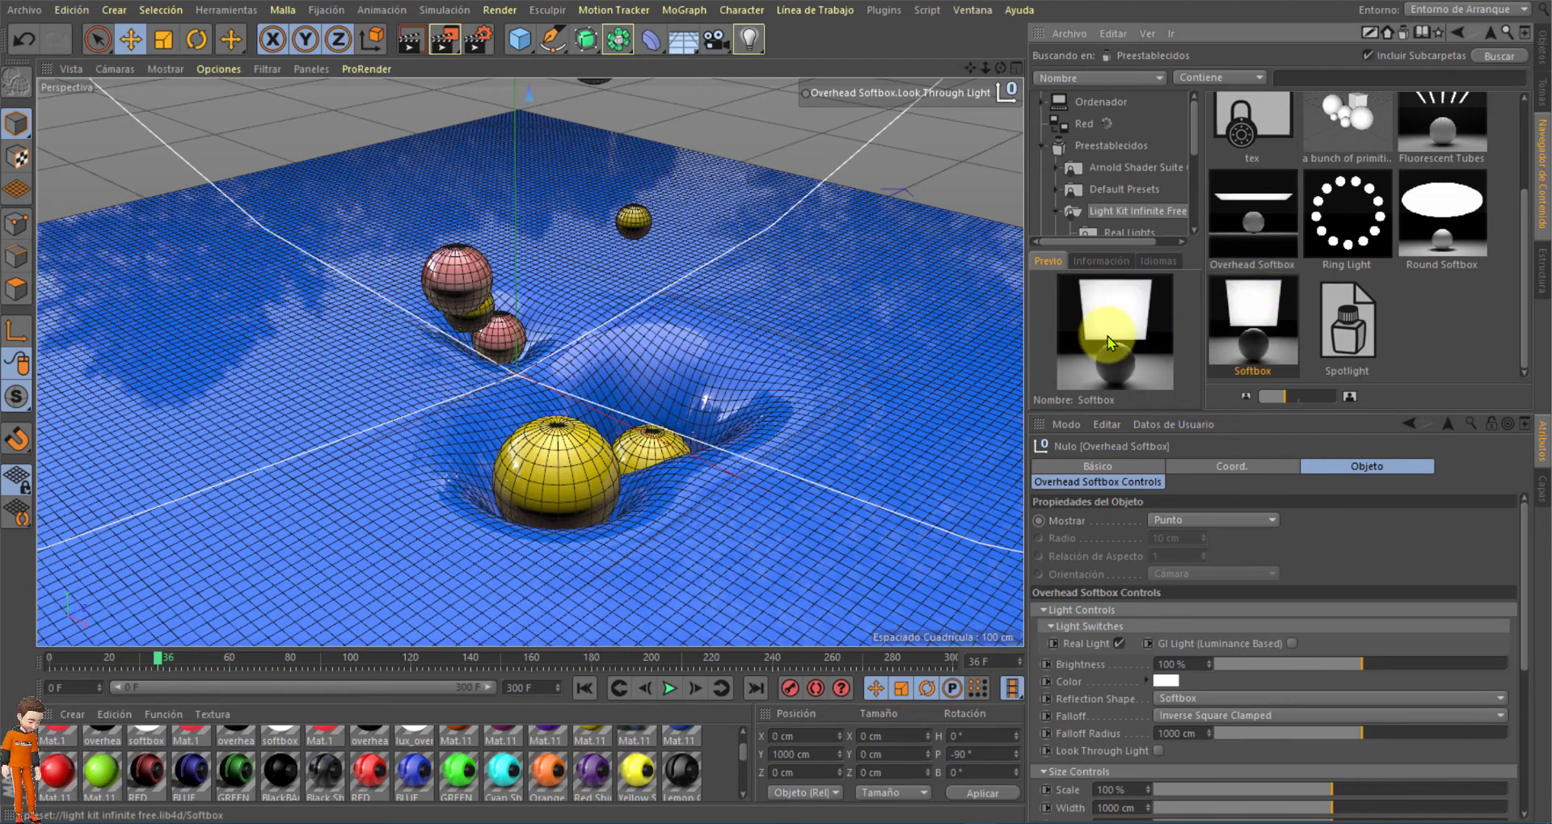
left_click_drag(985, 69, 775, 402)
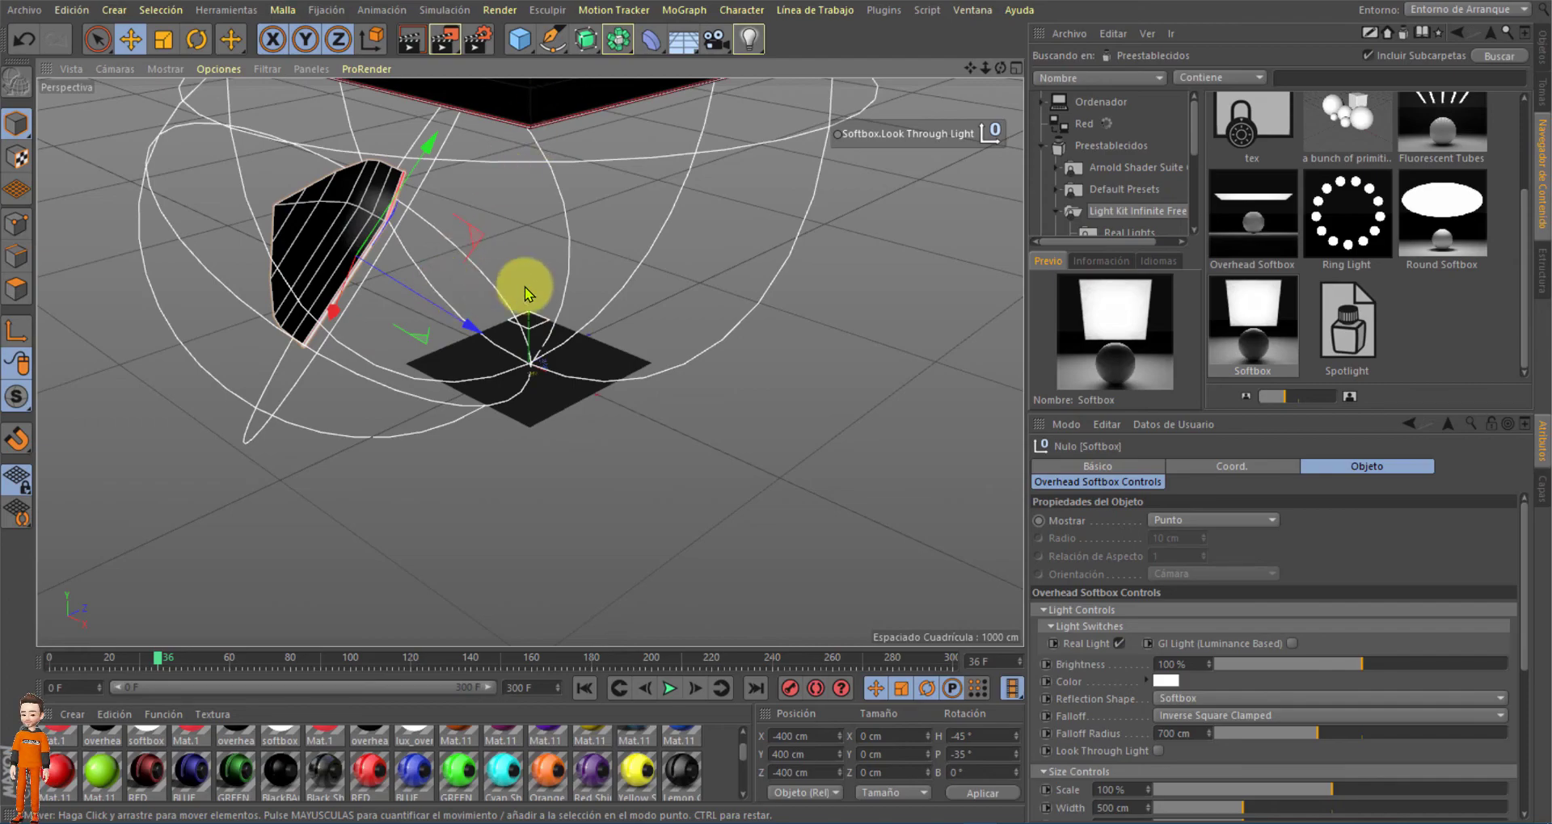
left_click_drag(985, 68, 776, 400)
left_click_drag(972, 69, 776, 400)
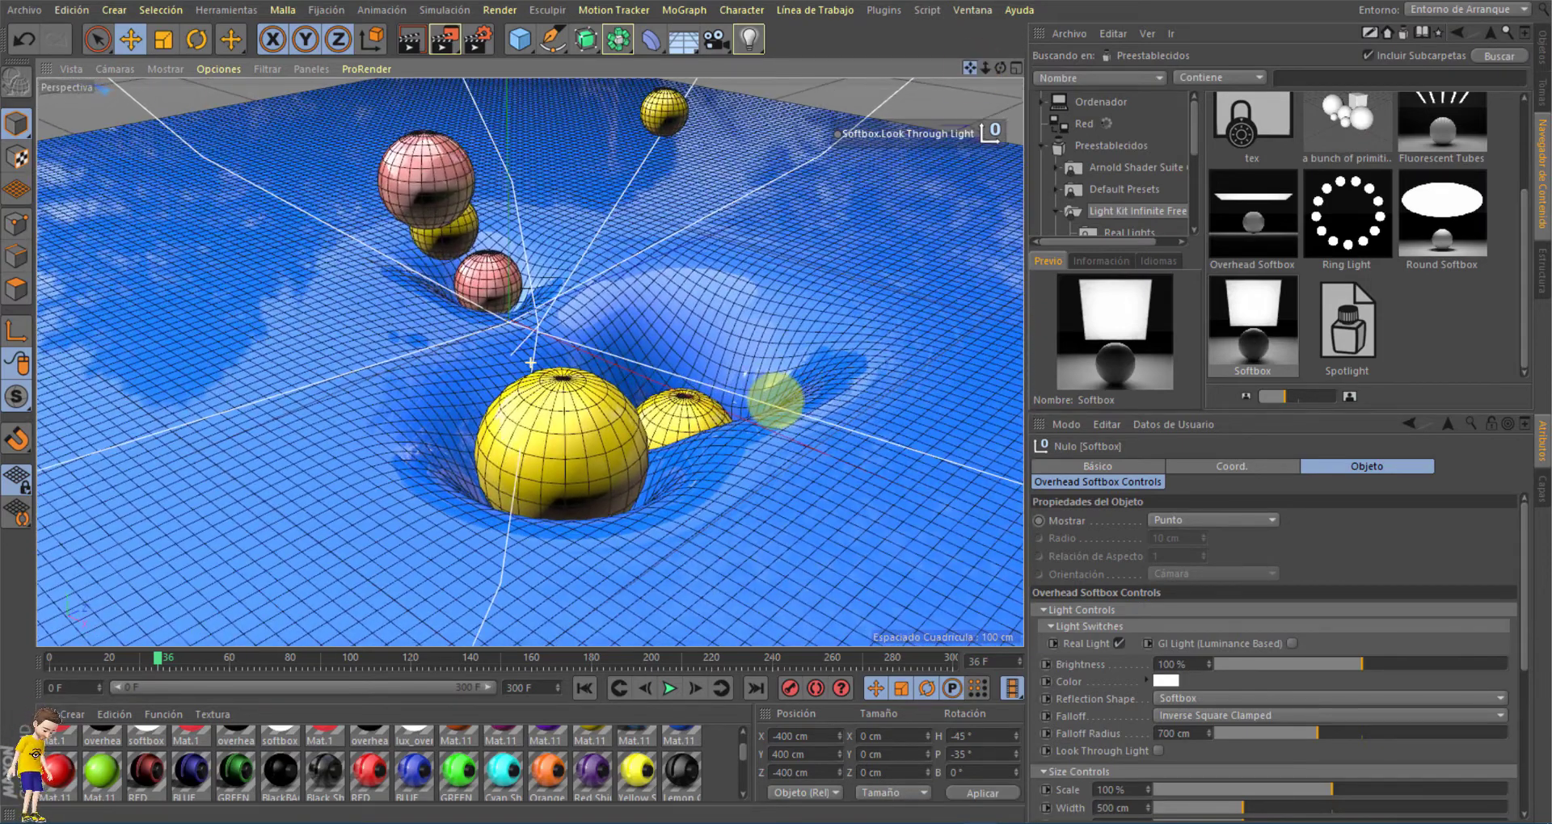
left_click(992, 76)
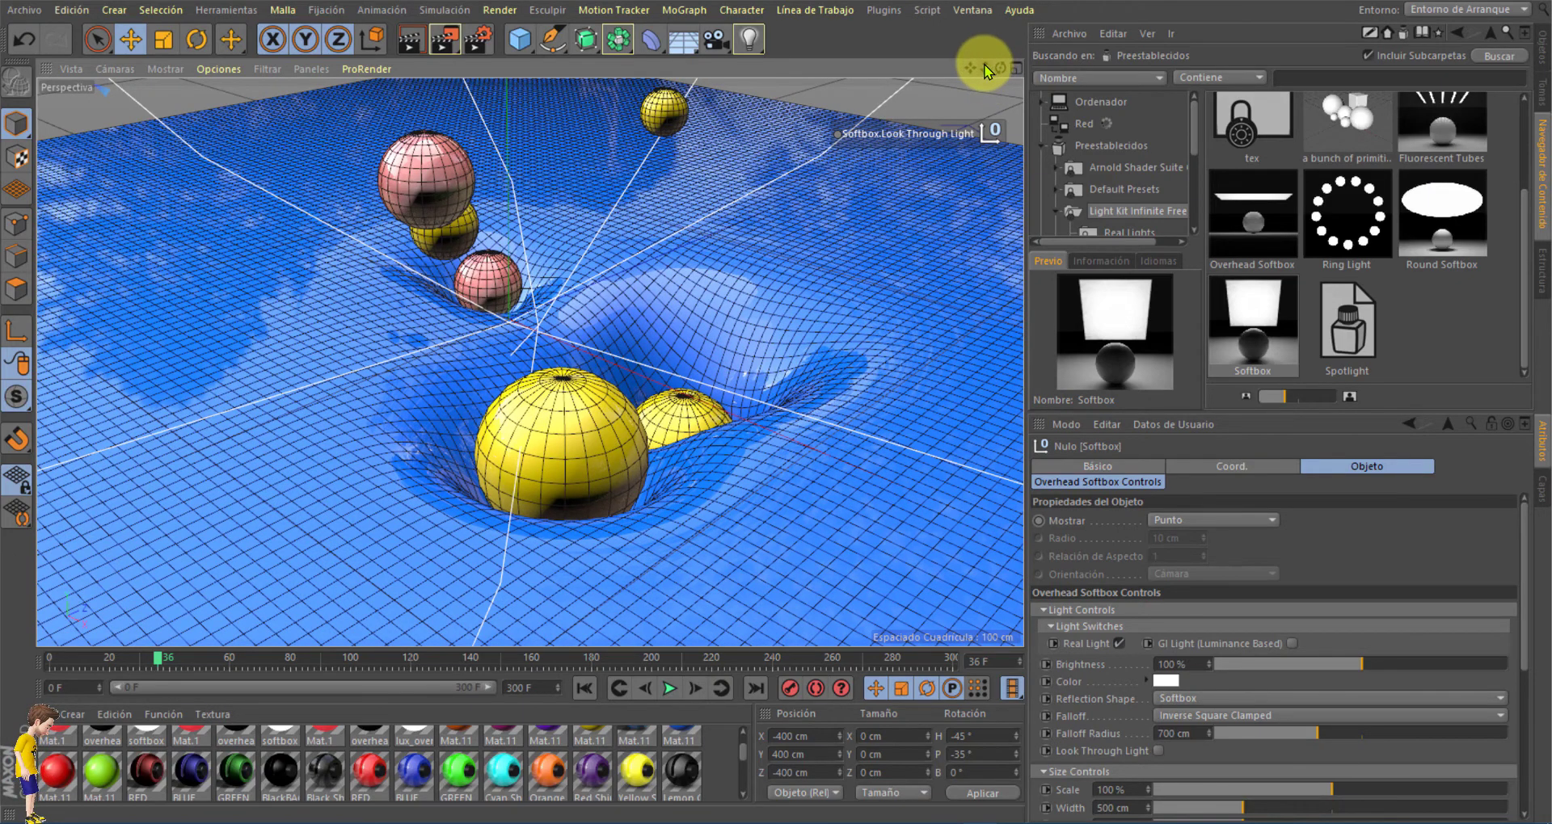
left_click_drag(983, 69, 776, 392)
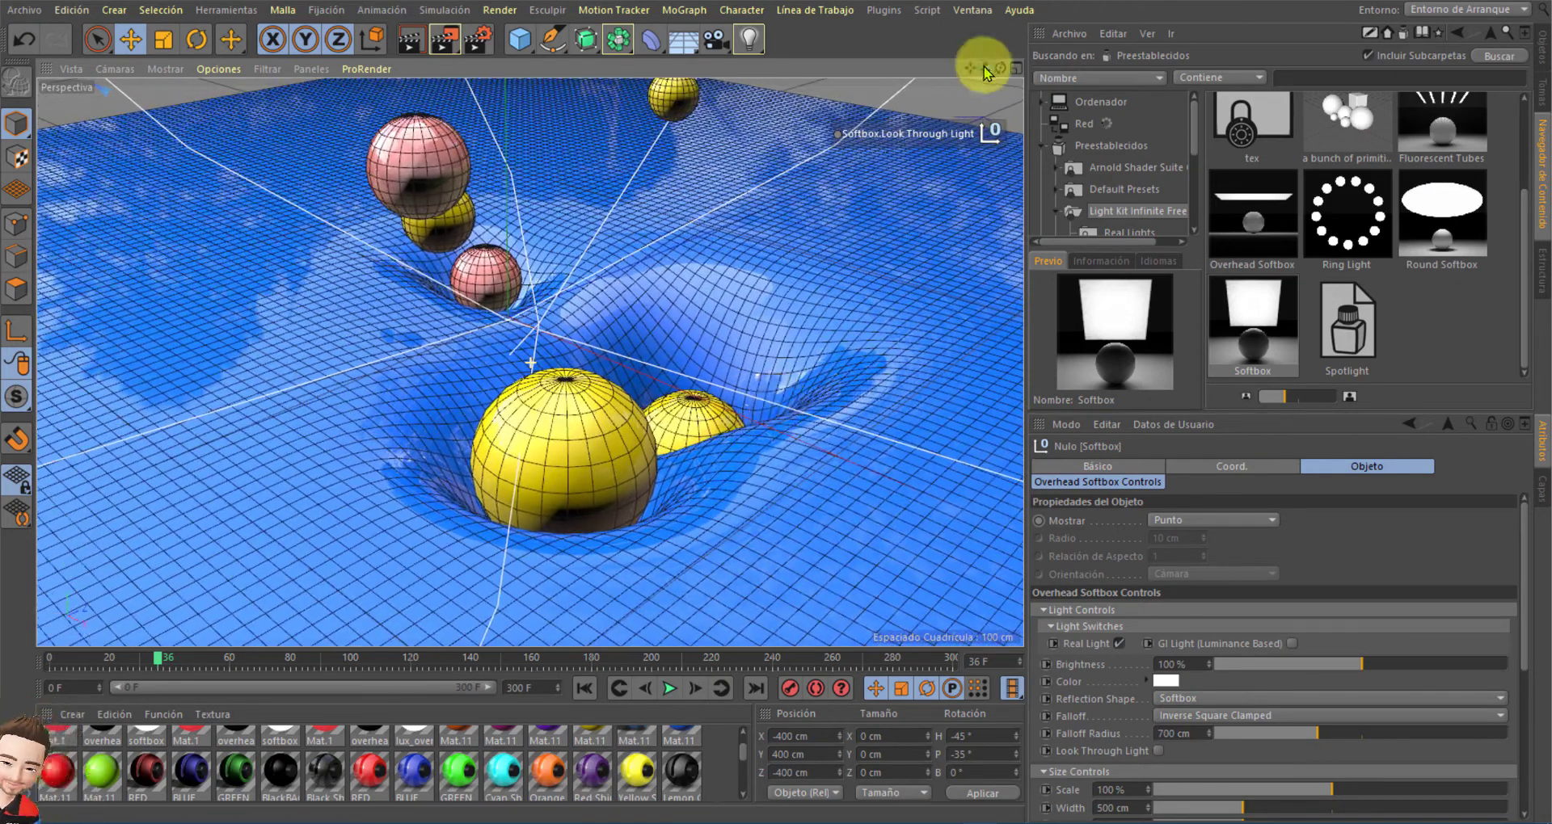
left_click(669, 688)
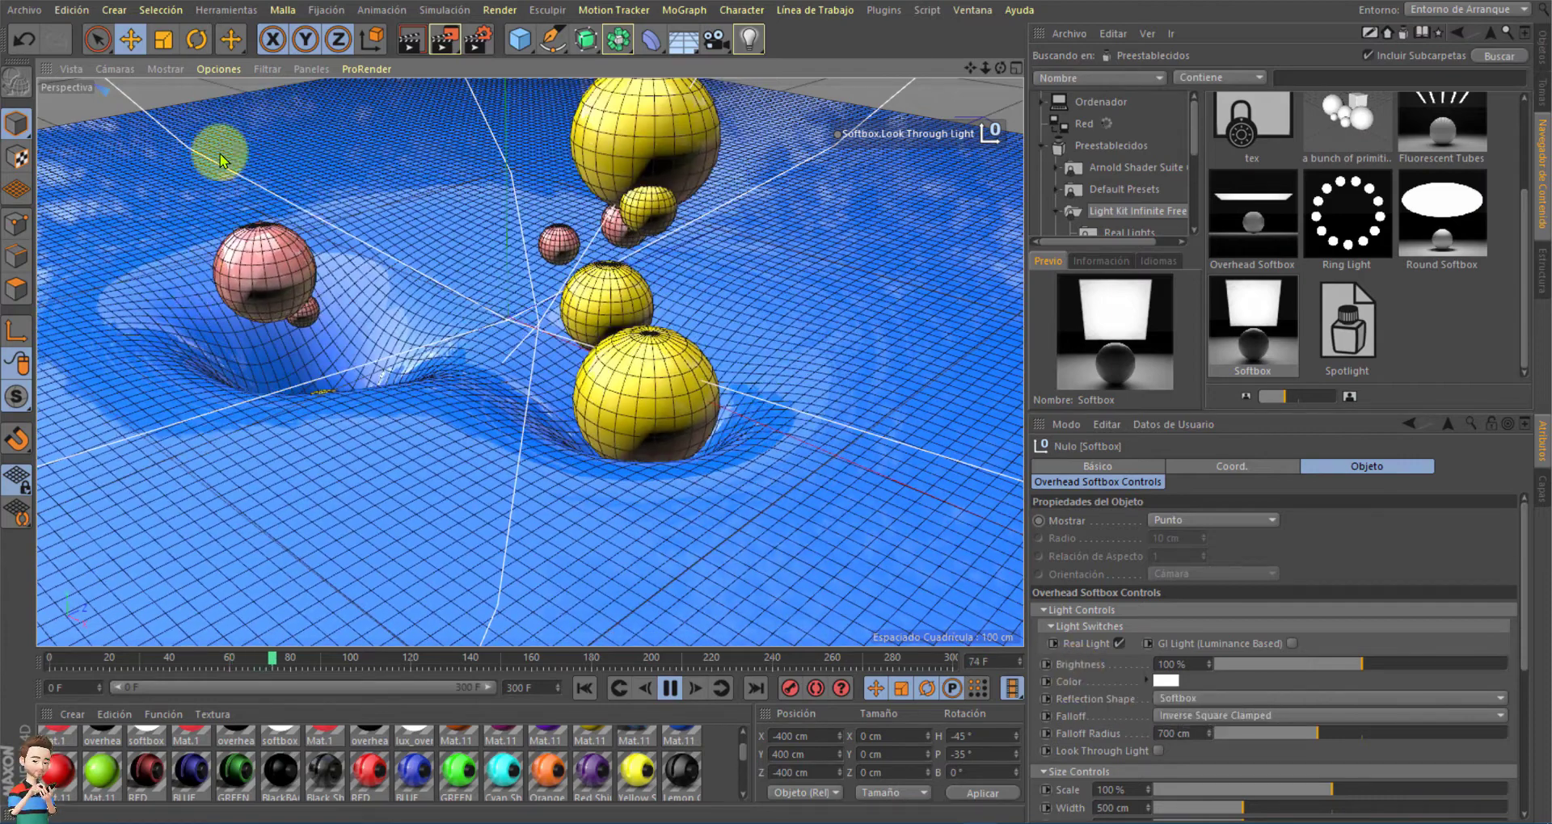
Step: Stop playback at frame 80 and render the active viewport to preview the softbox lighting
left_click(665, 691)
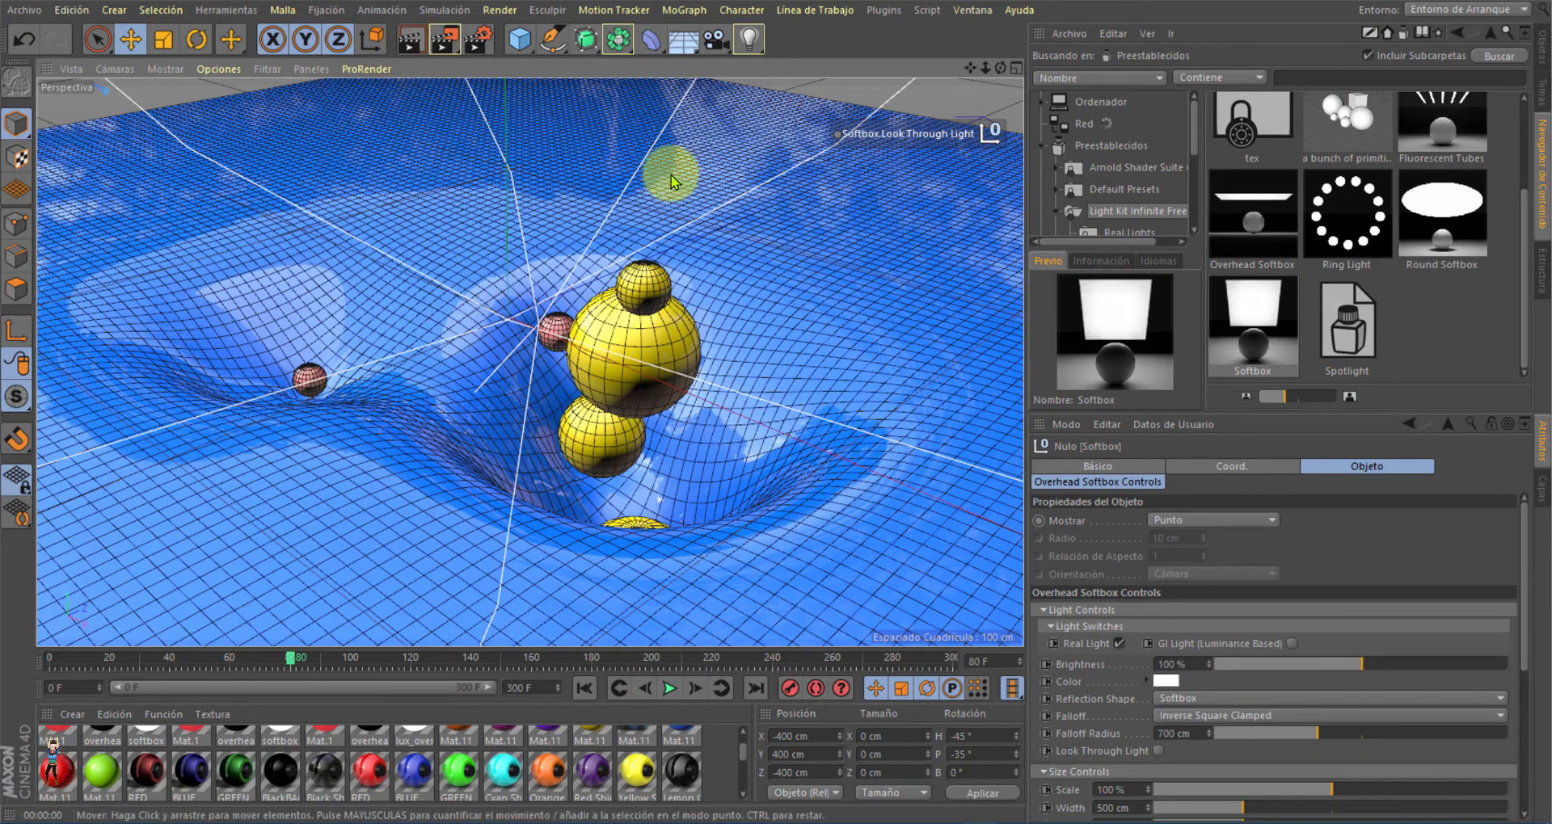
key("ctrl+r")
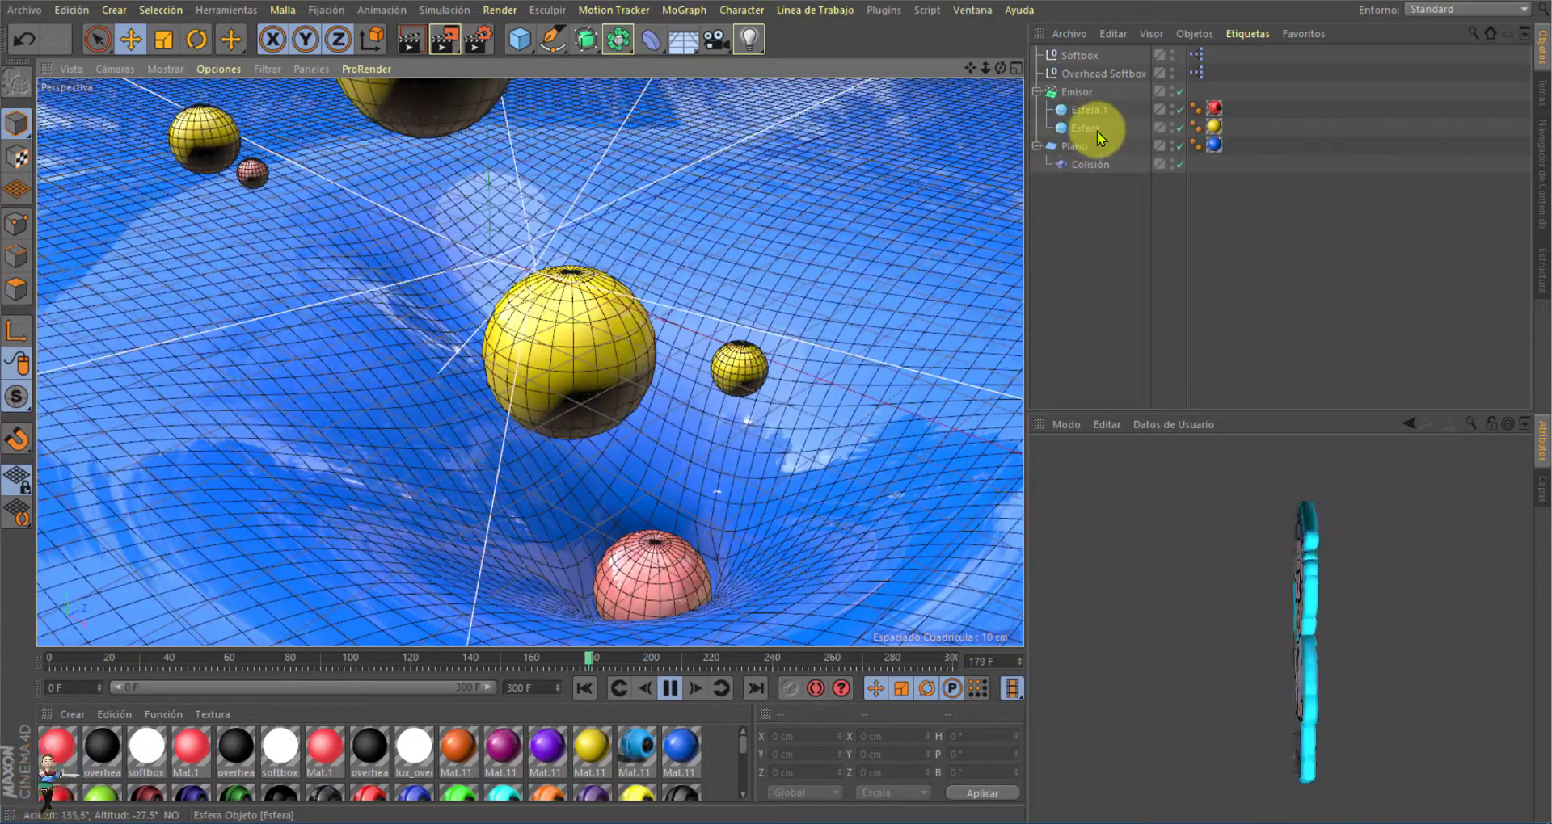
Step: Set the Esfera sphere's radius to 10 cm
left_click(1098, 131)
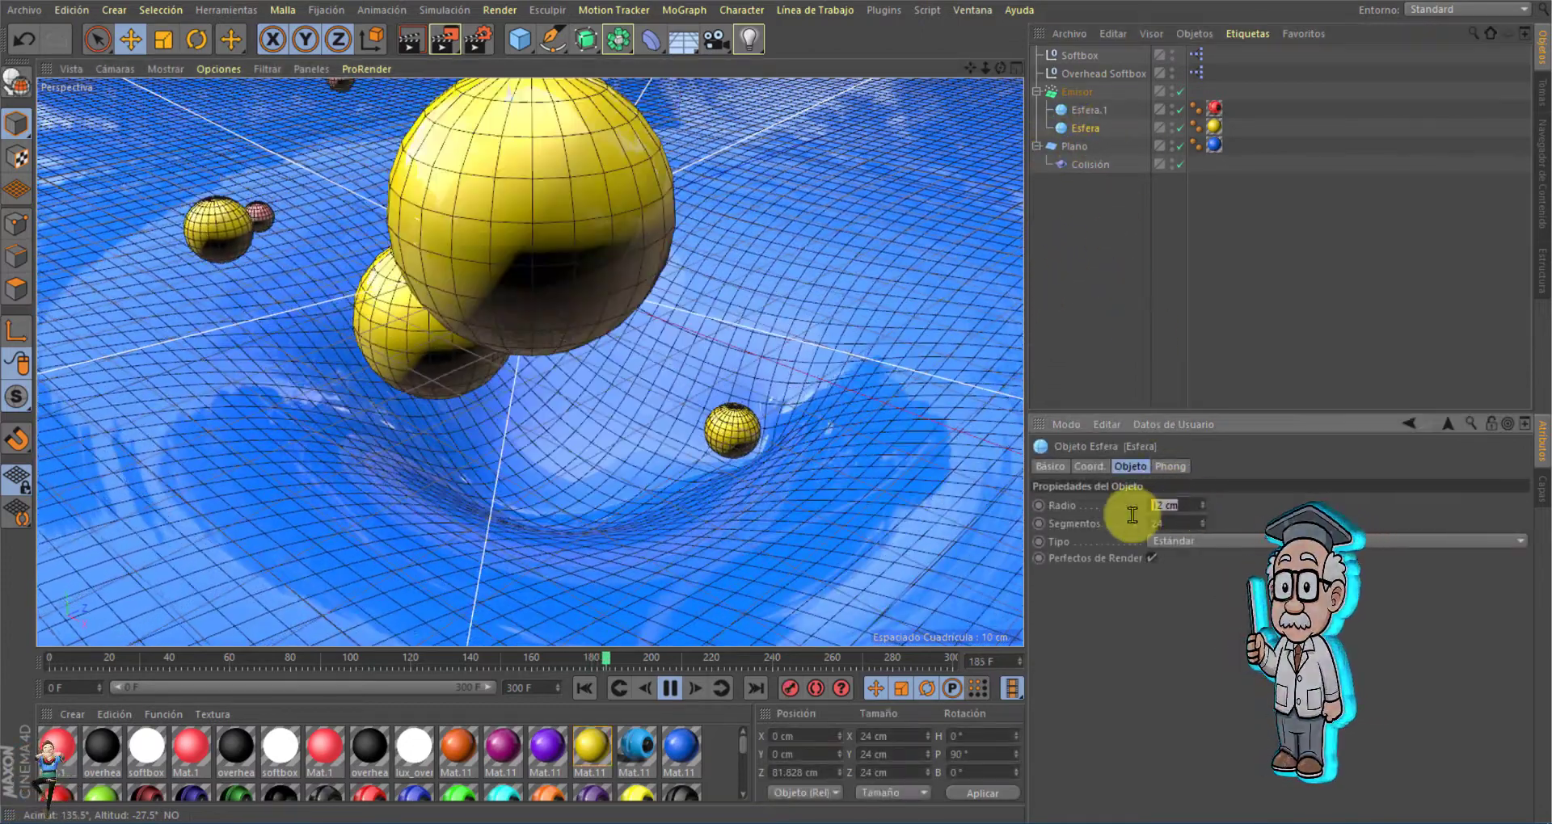
left_click(1182, 506)
type("10")
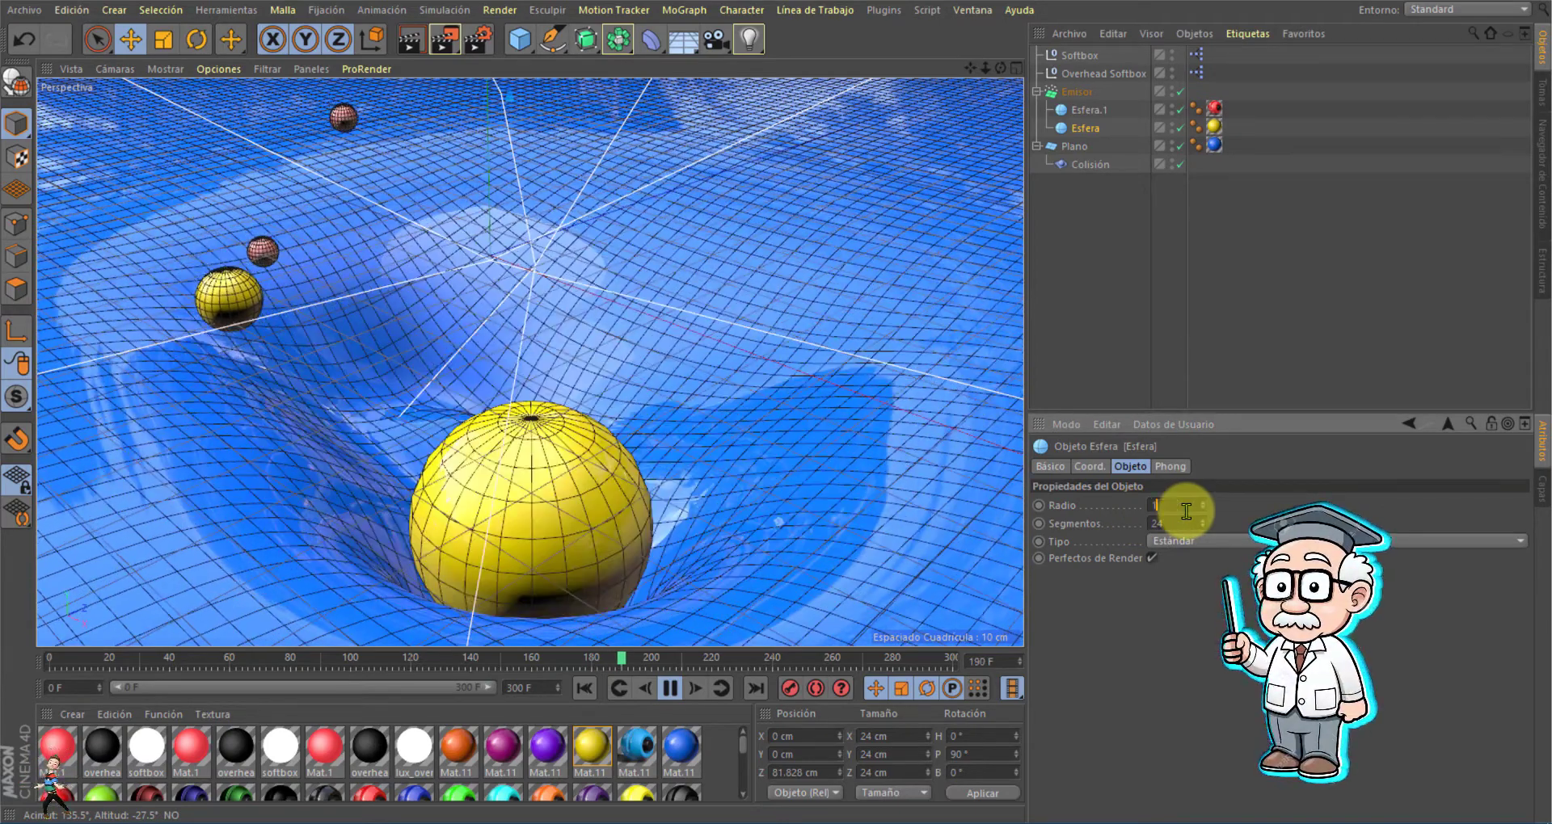
key("Return")
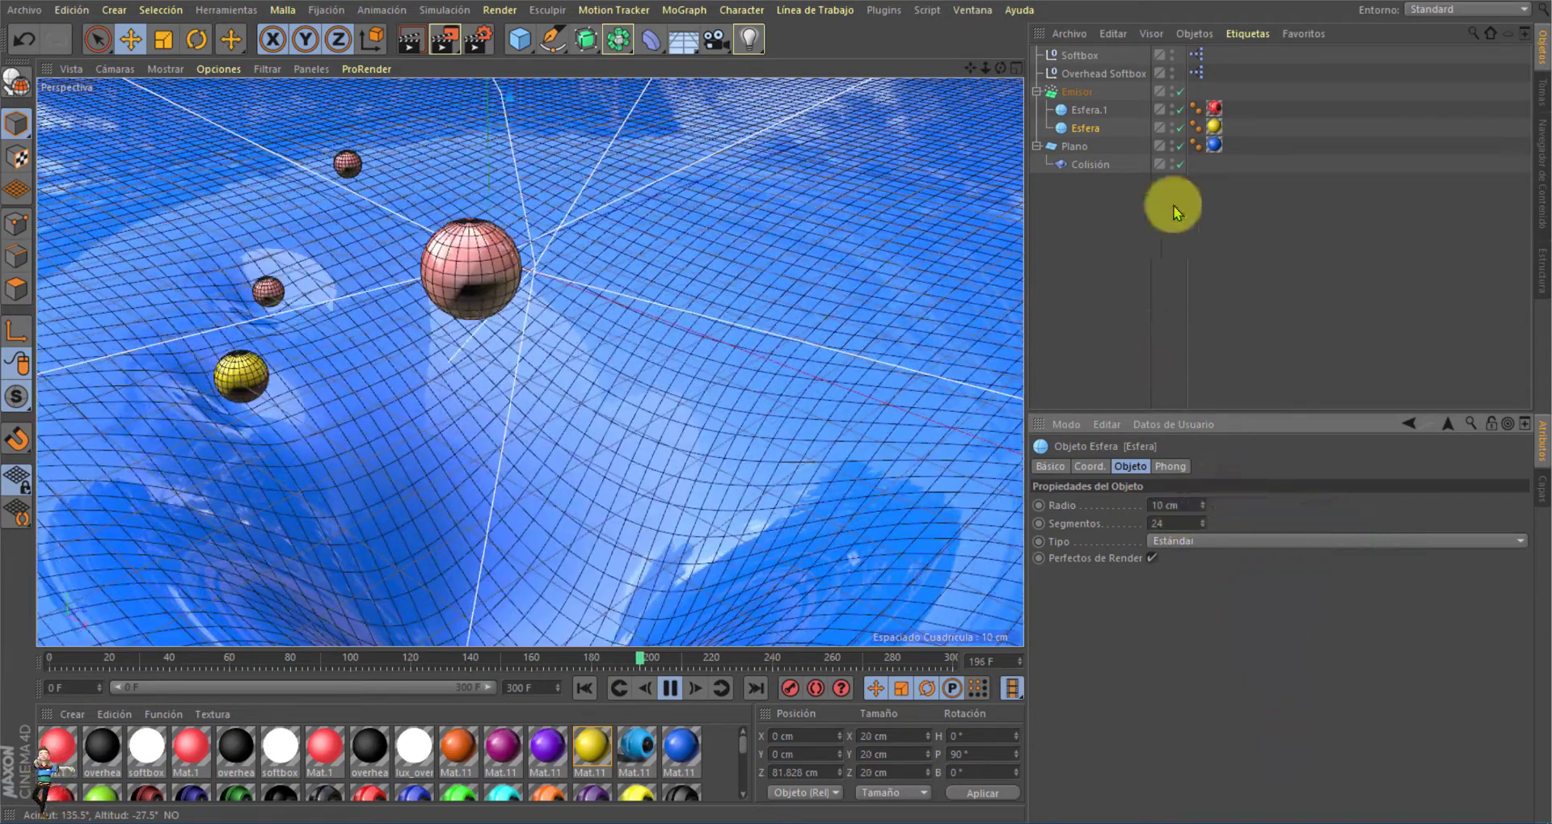
Step: Set Esfera.1's radius to 7 cm and stop the replayed fall at frame 249
left_click(1087, 110)
left_click(1157, 506)
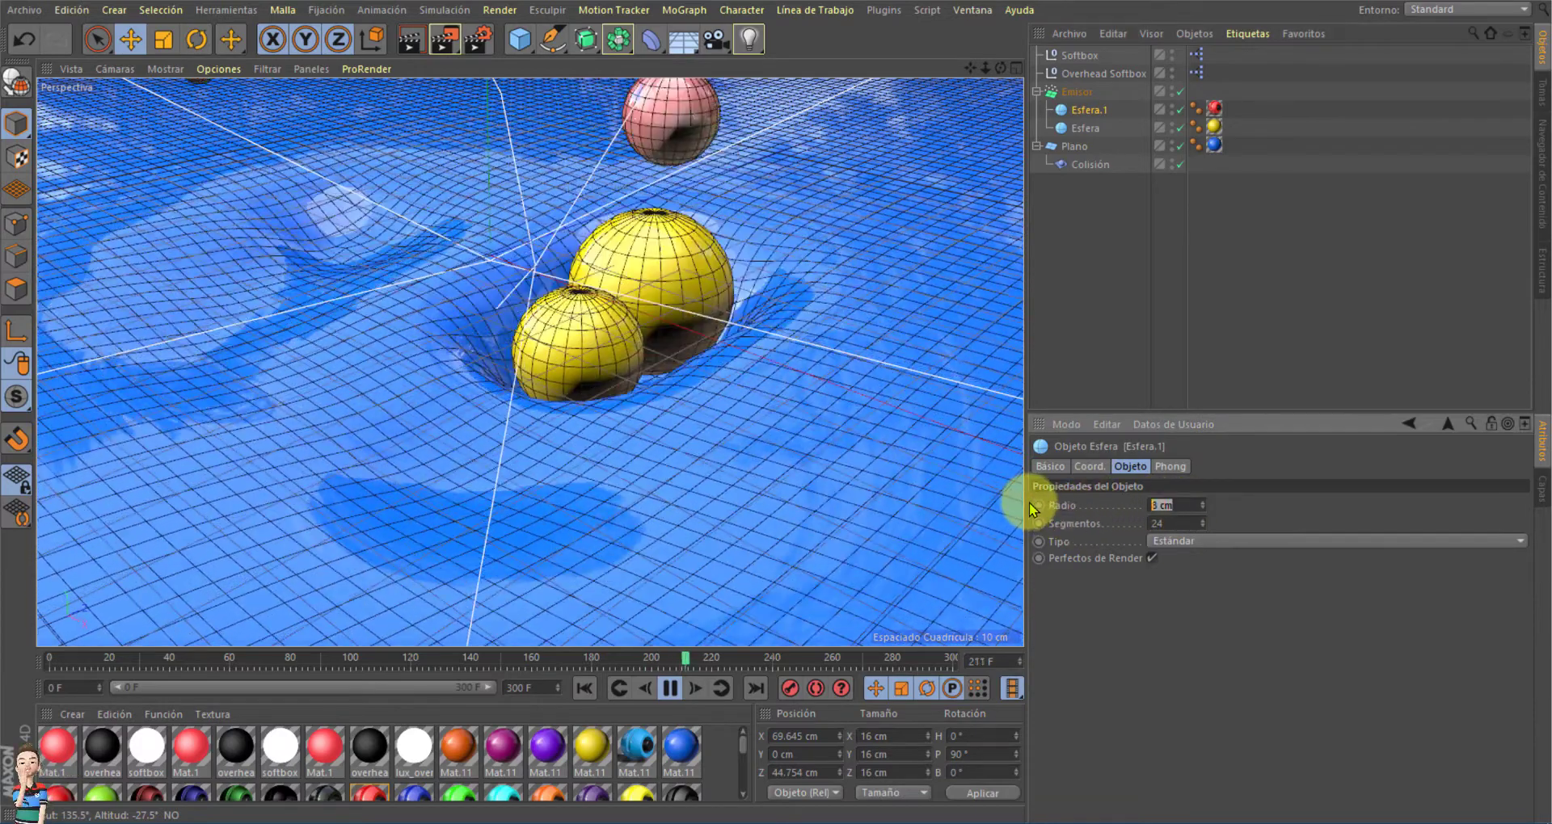
type("7")
key("Return")
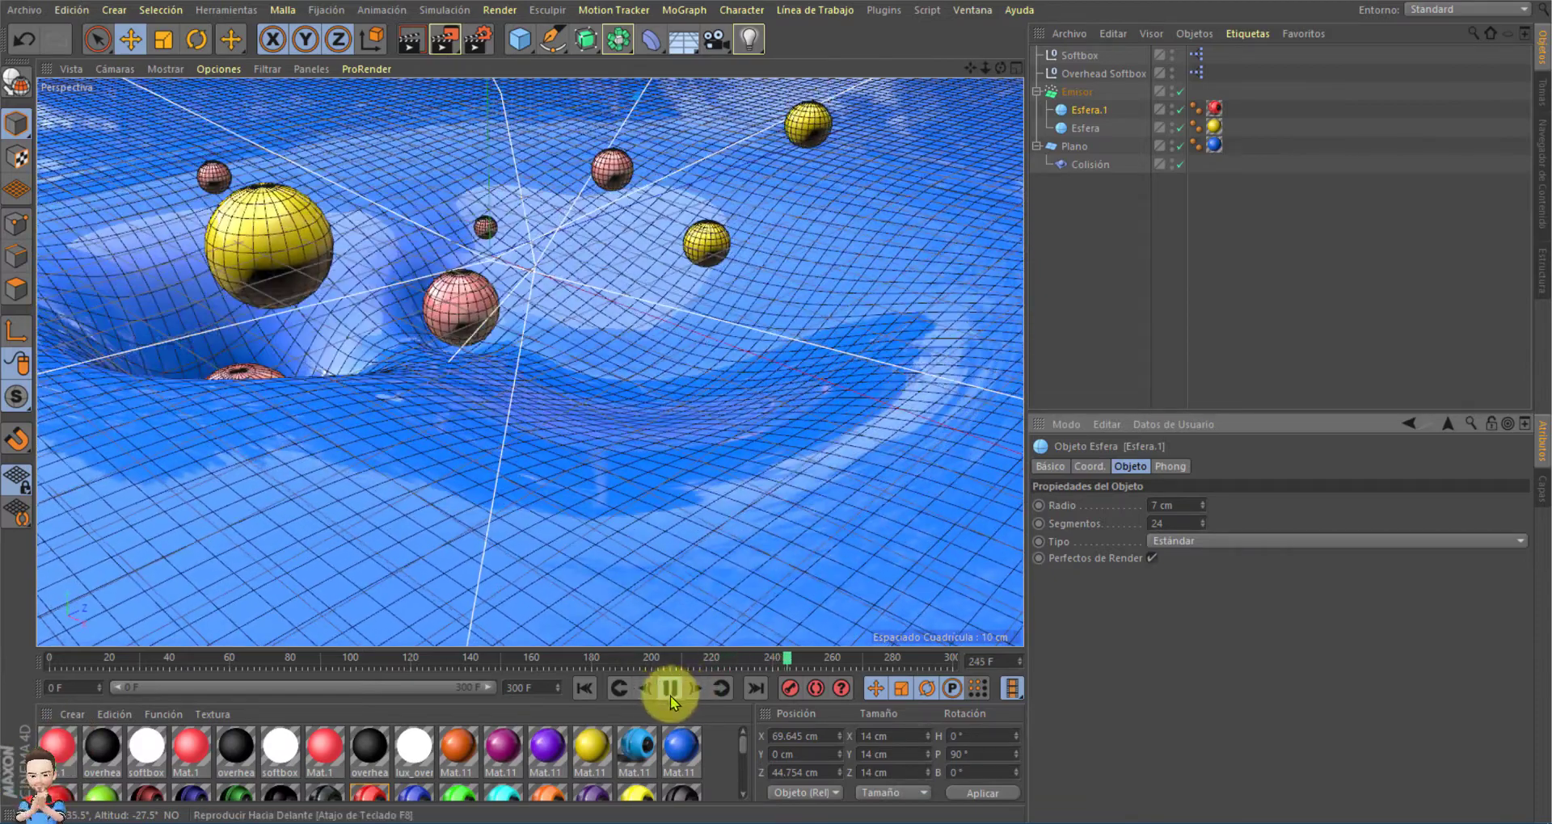
left_click(671, 691)
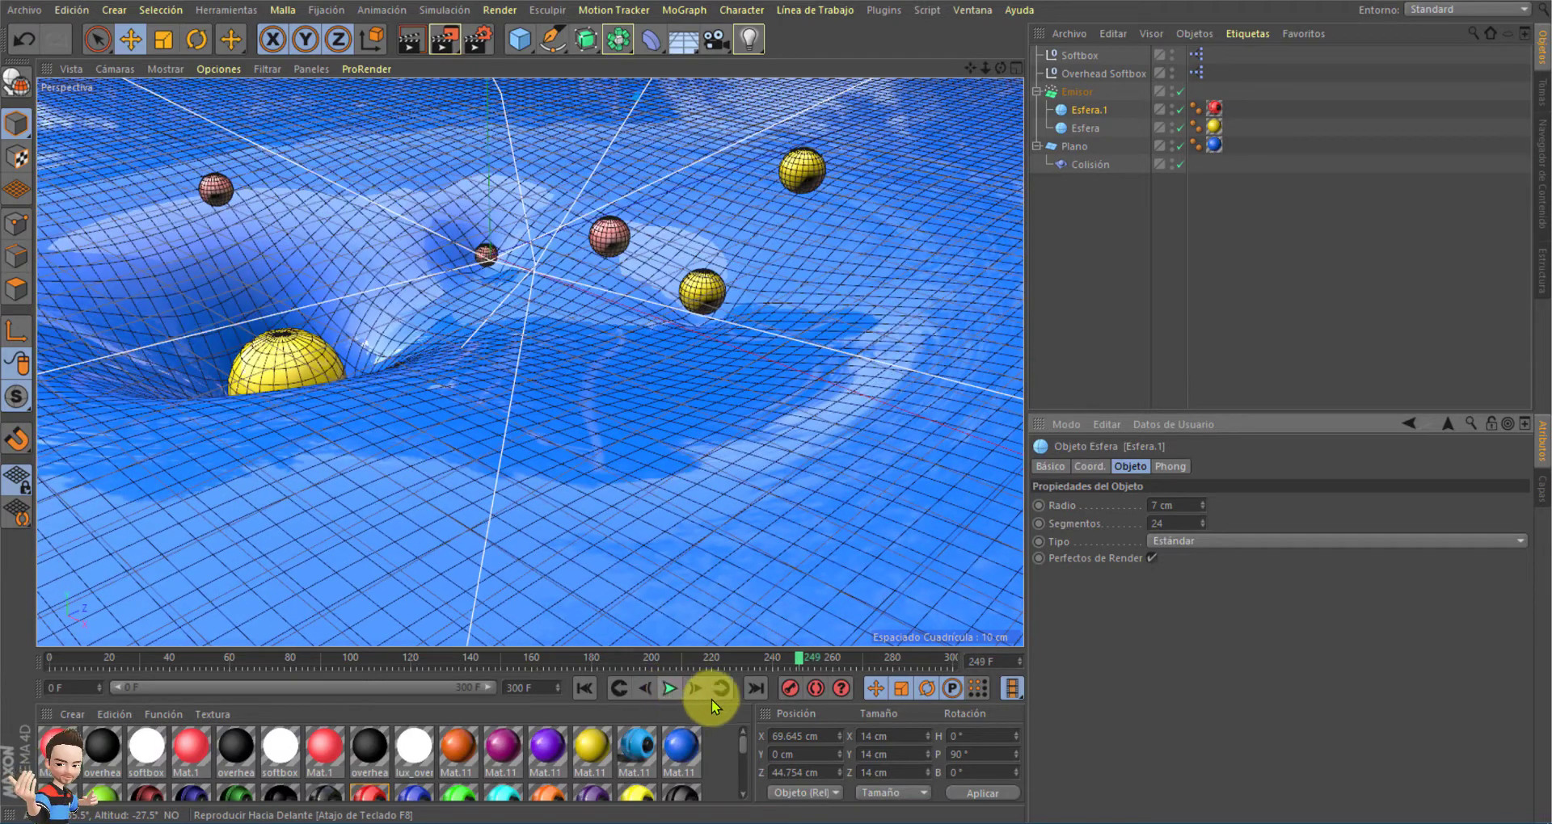